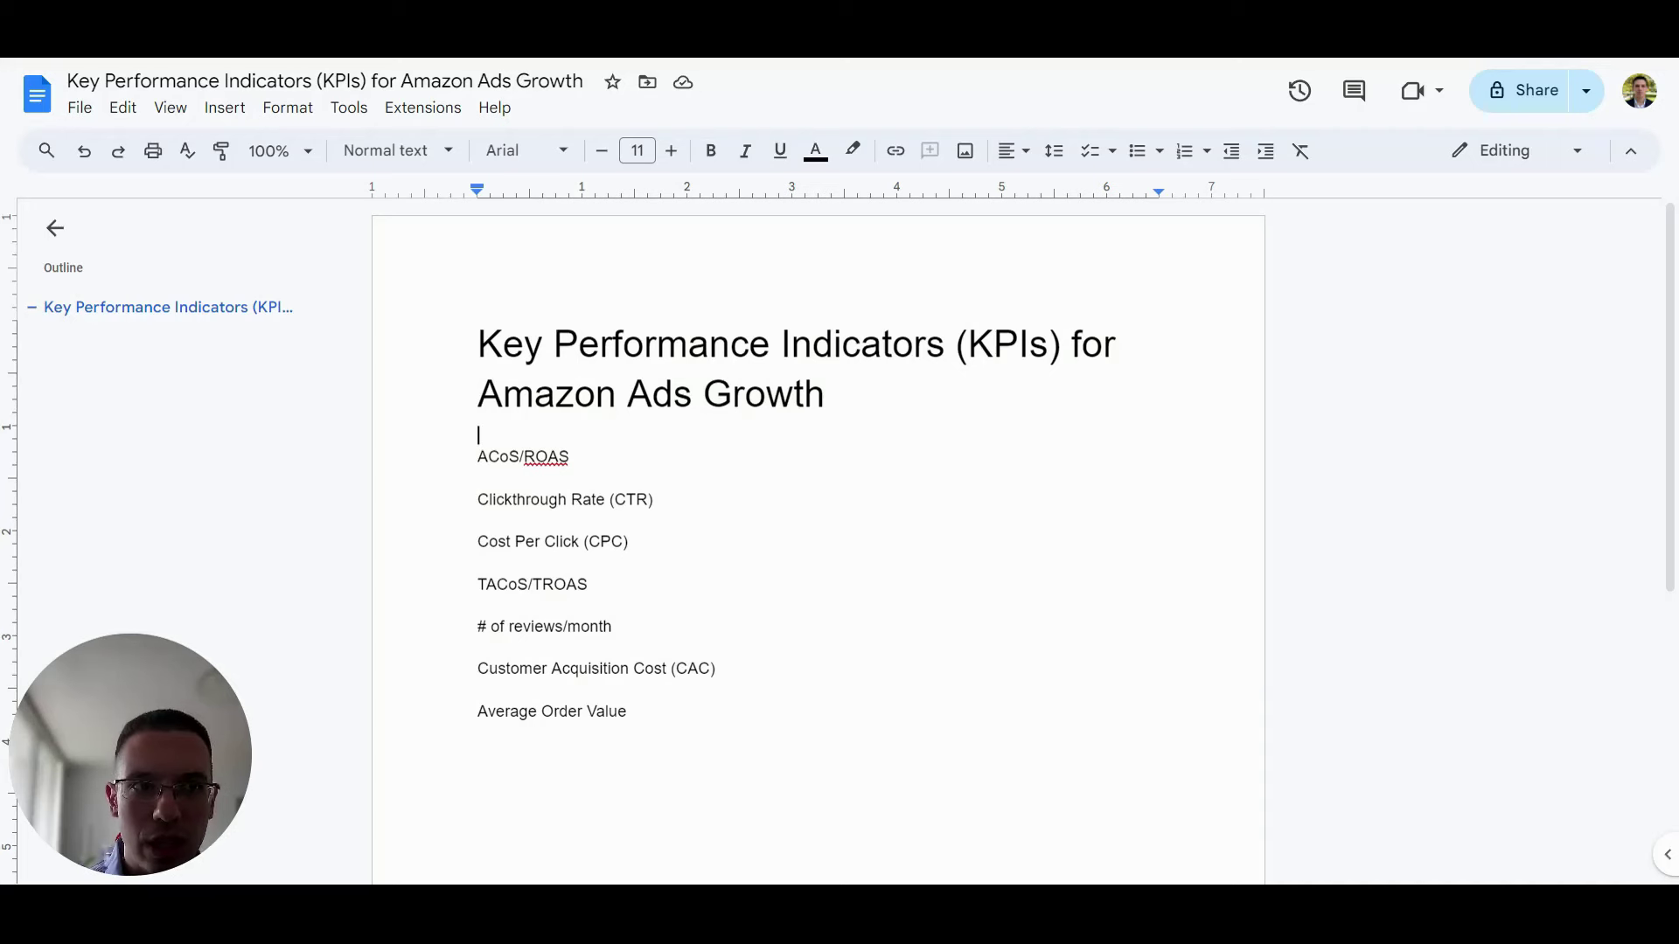
# Under ACoS/ROAS, write the formula 'Advertising Cost of Sale = Spend/Sales'.
pyautogui.write('Adverti')
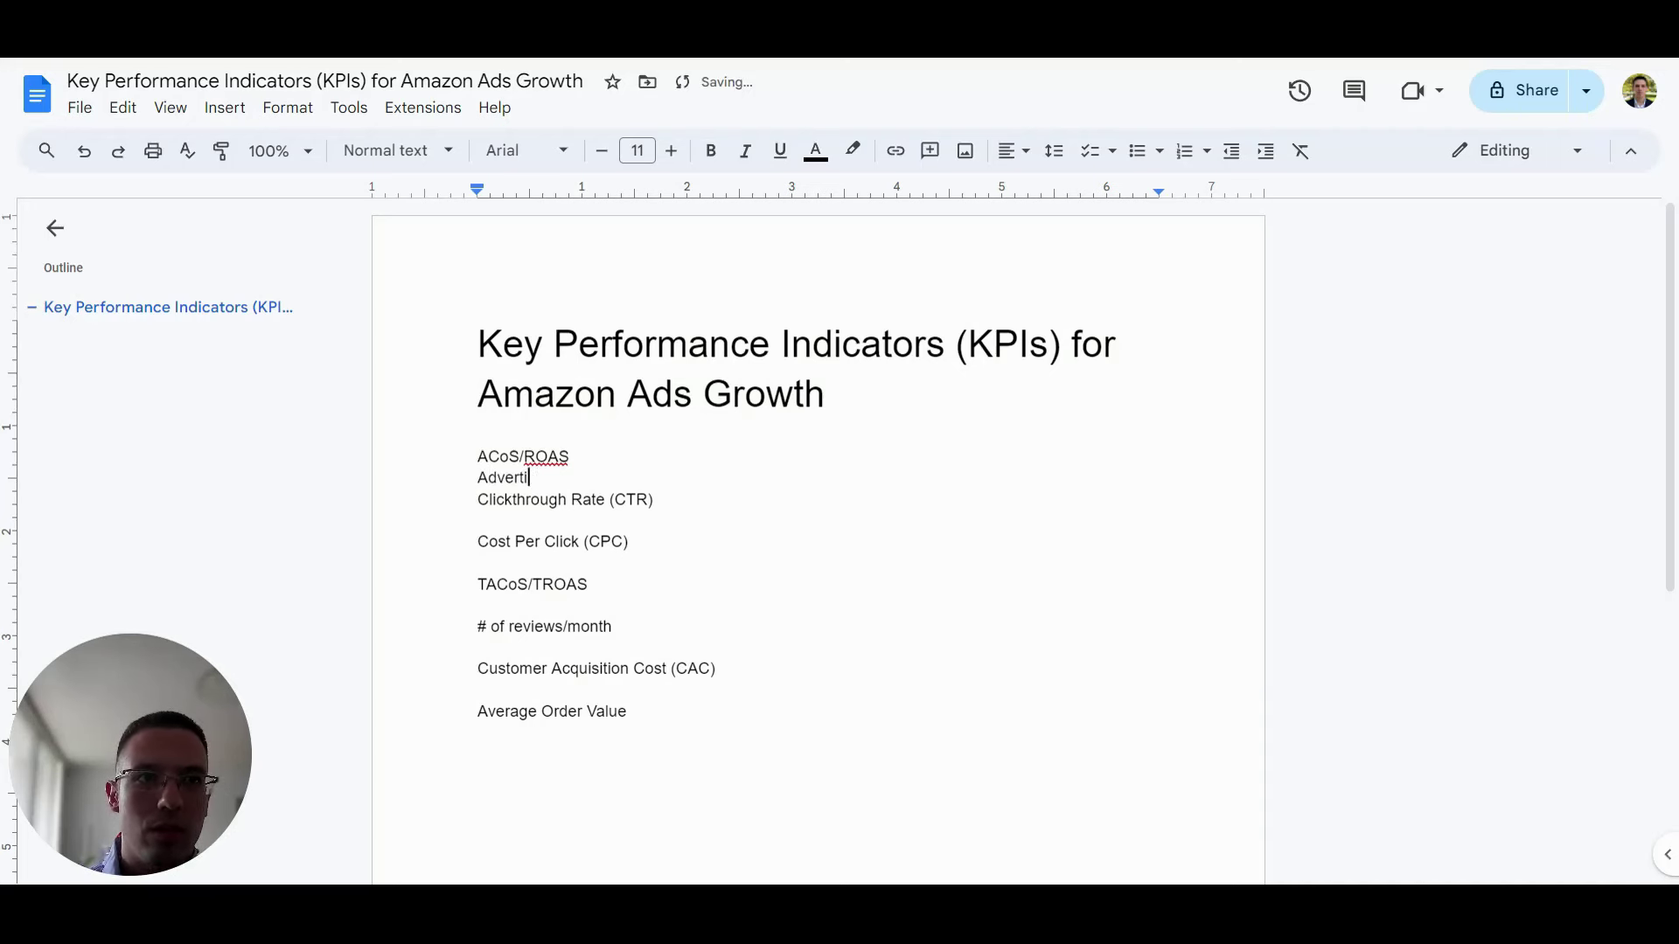
pyautogui.write('sing Cost of Sale')
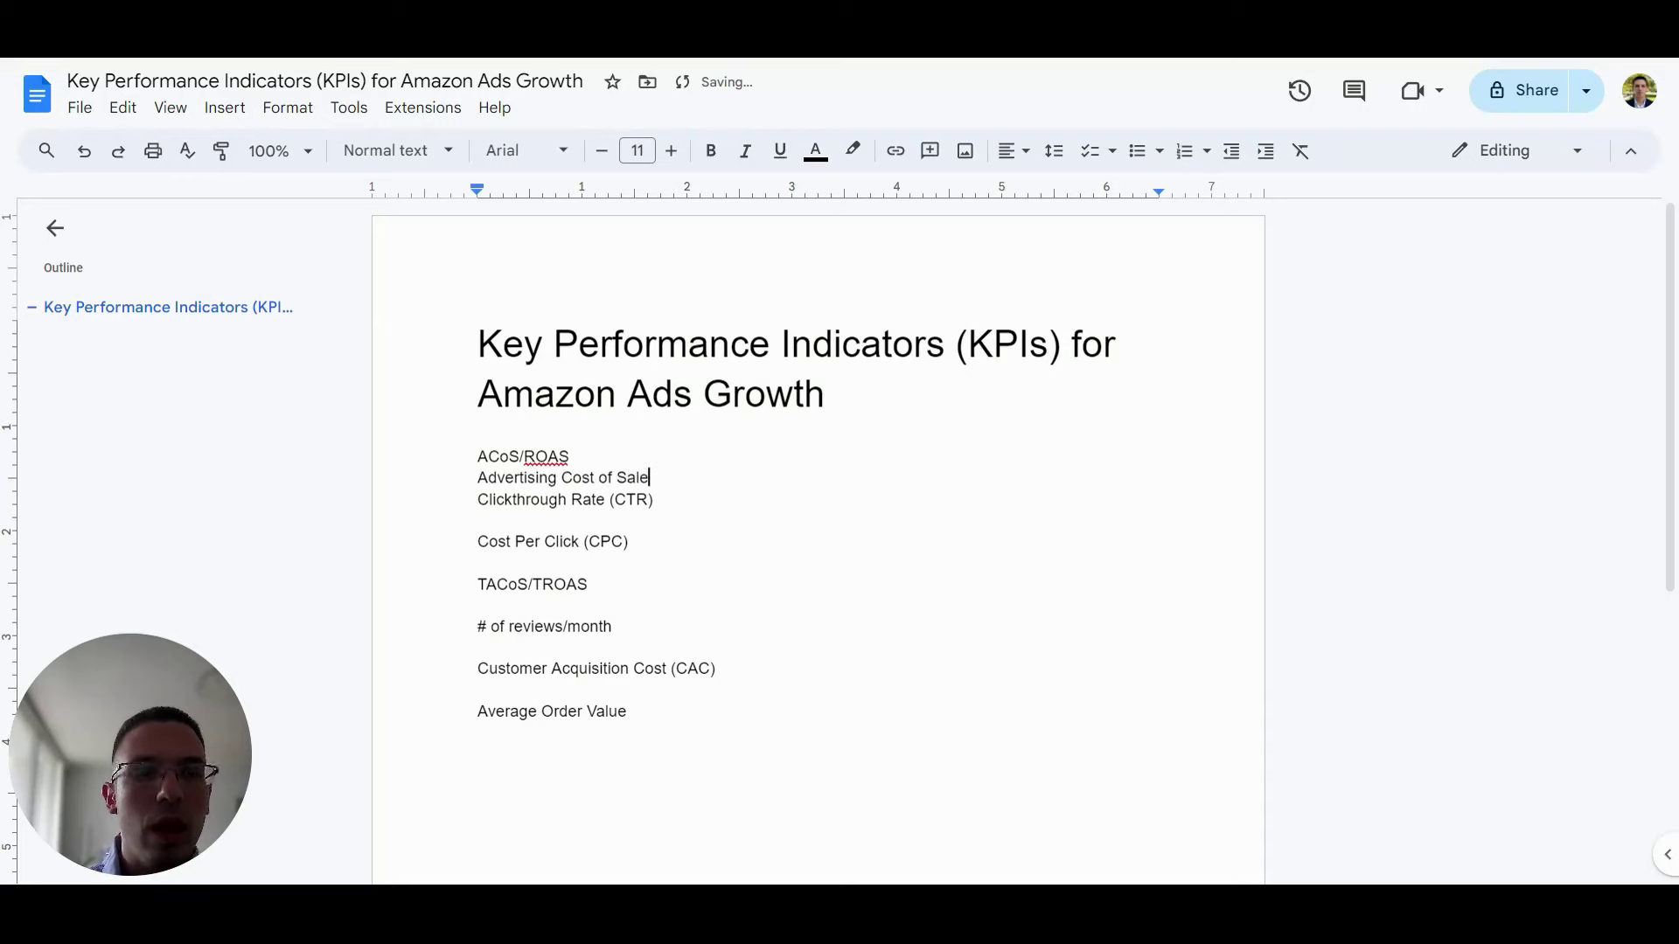
pyautogui.press('Return')
pyautogui.press('Up')
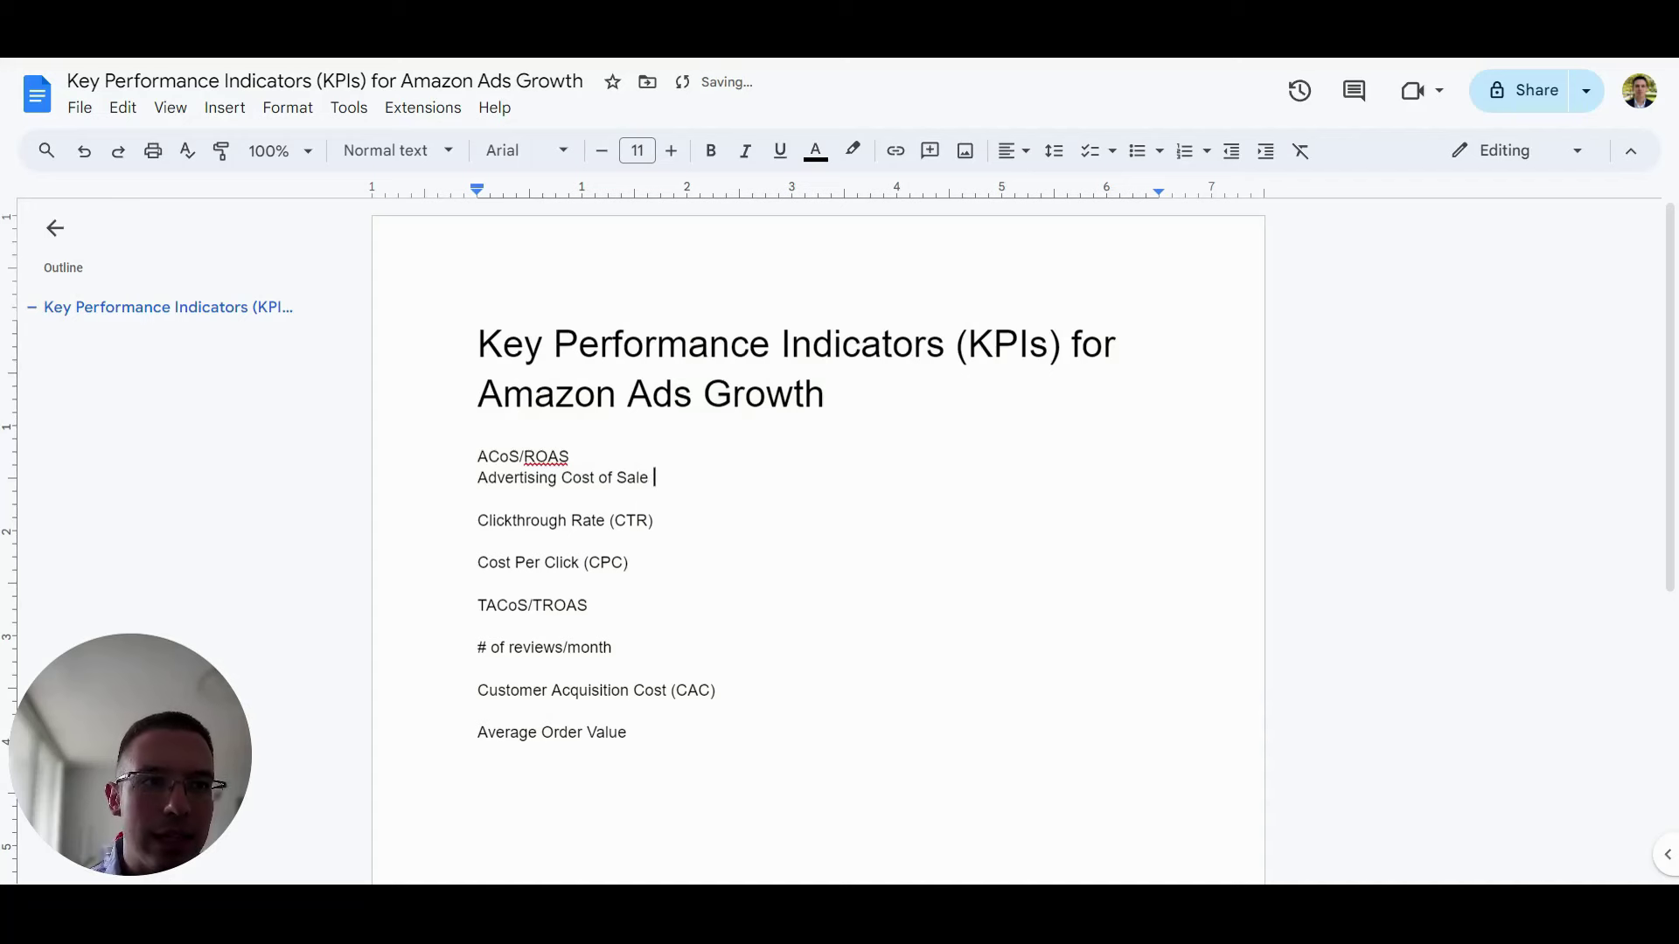
pyautogui.write('Spend/Sales')
pyautogui.click(654, 478)
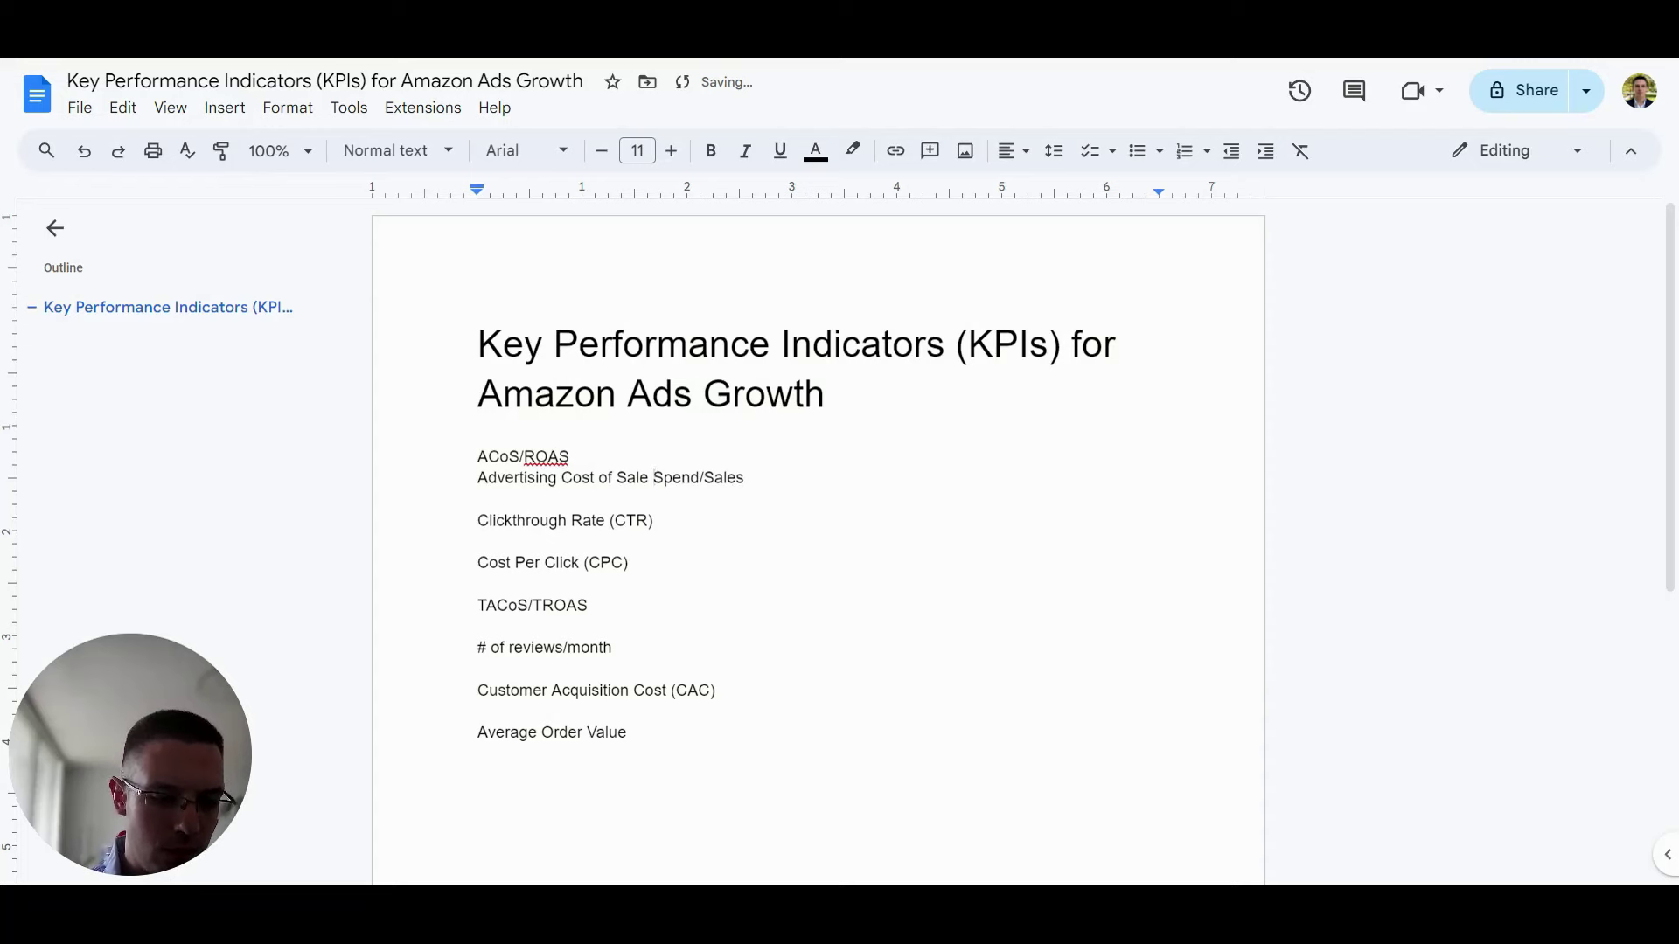
pyautogui.write('=')
pyautogui.press('End')
pyautogui.press('Return')
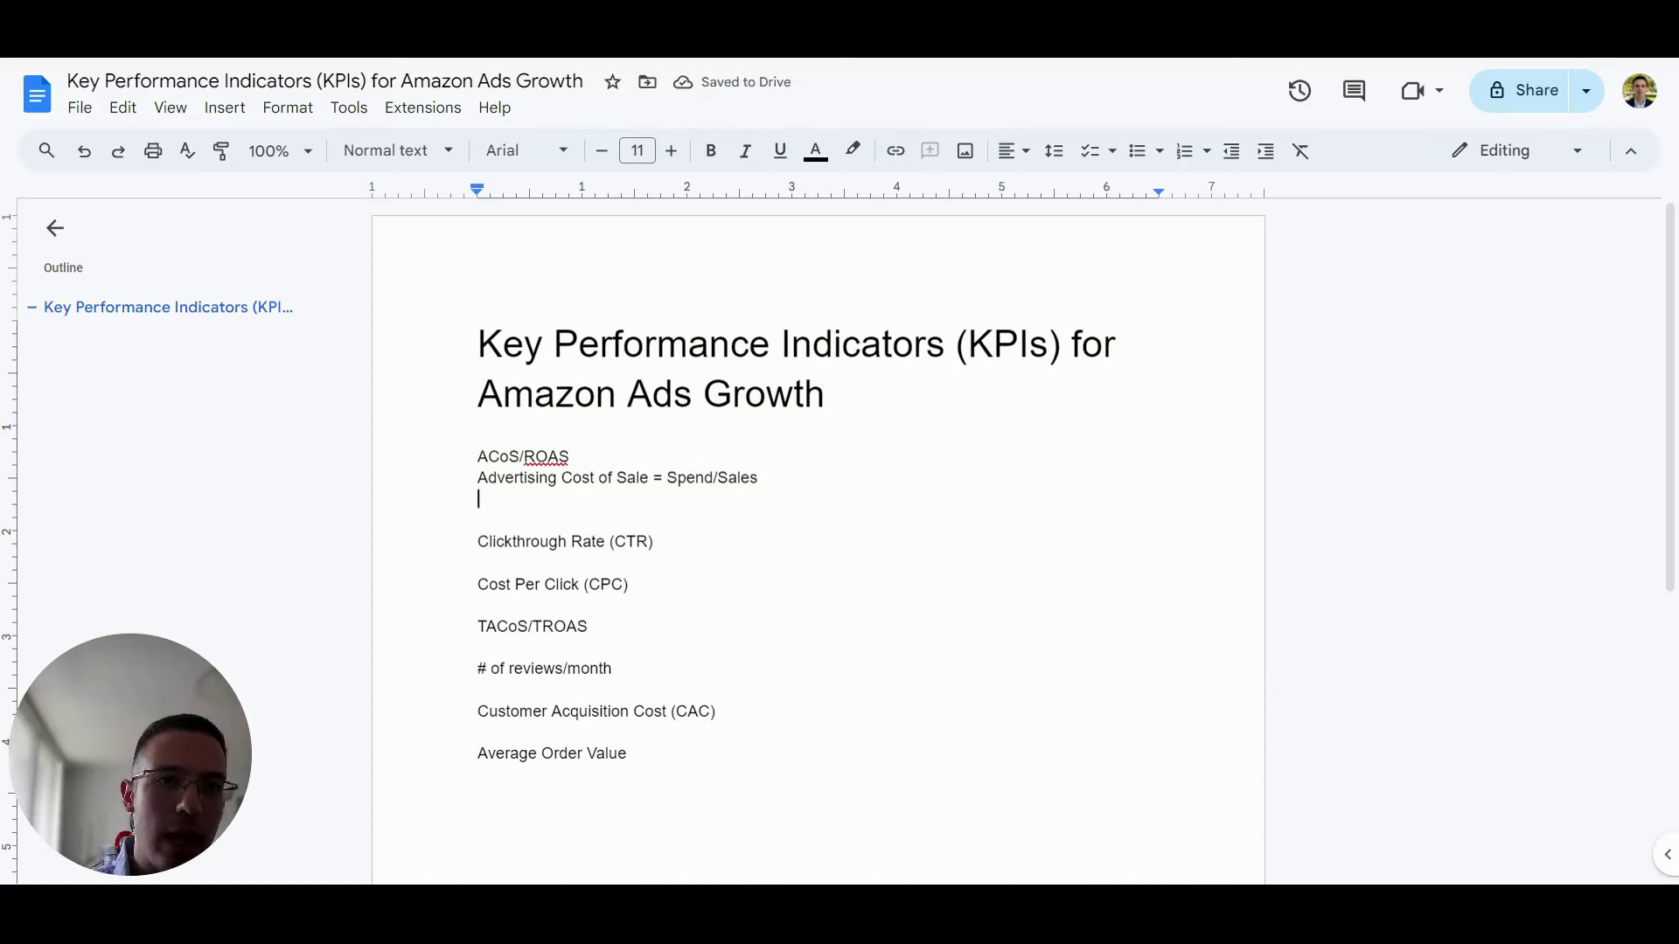
# Add the example lines '$1000 spend', '$5000 sales' and '$1000/$5000 = 20%'.
pyautogui.write('1000')
pyautogui.press('Home')
pyautogui.write('$')
pyautogui.press('End')
pyautogui.write('spend')
pyautogui.press('Return')
pyautogui.write('$500')
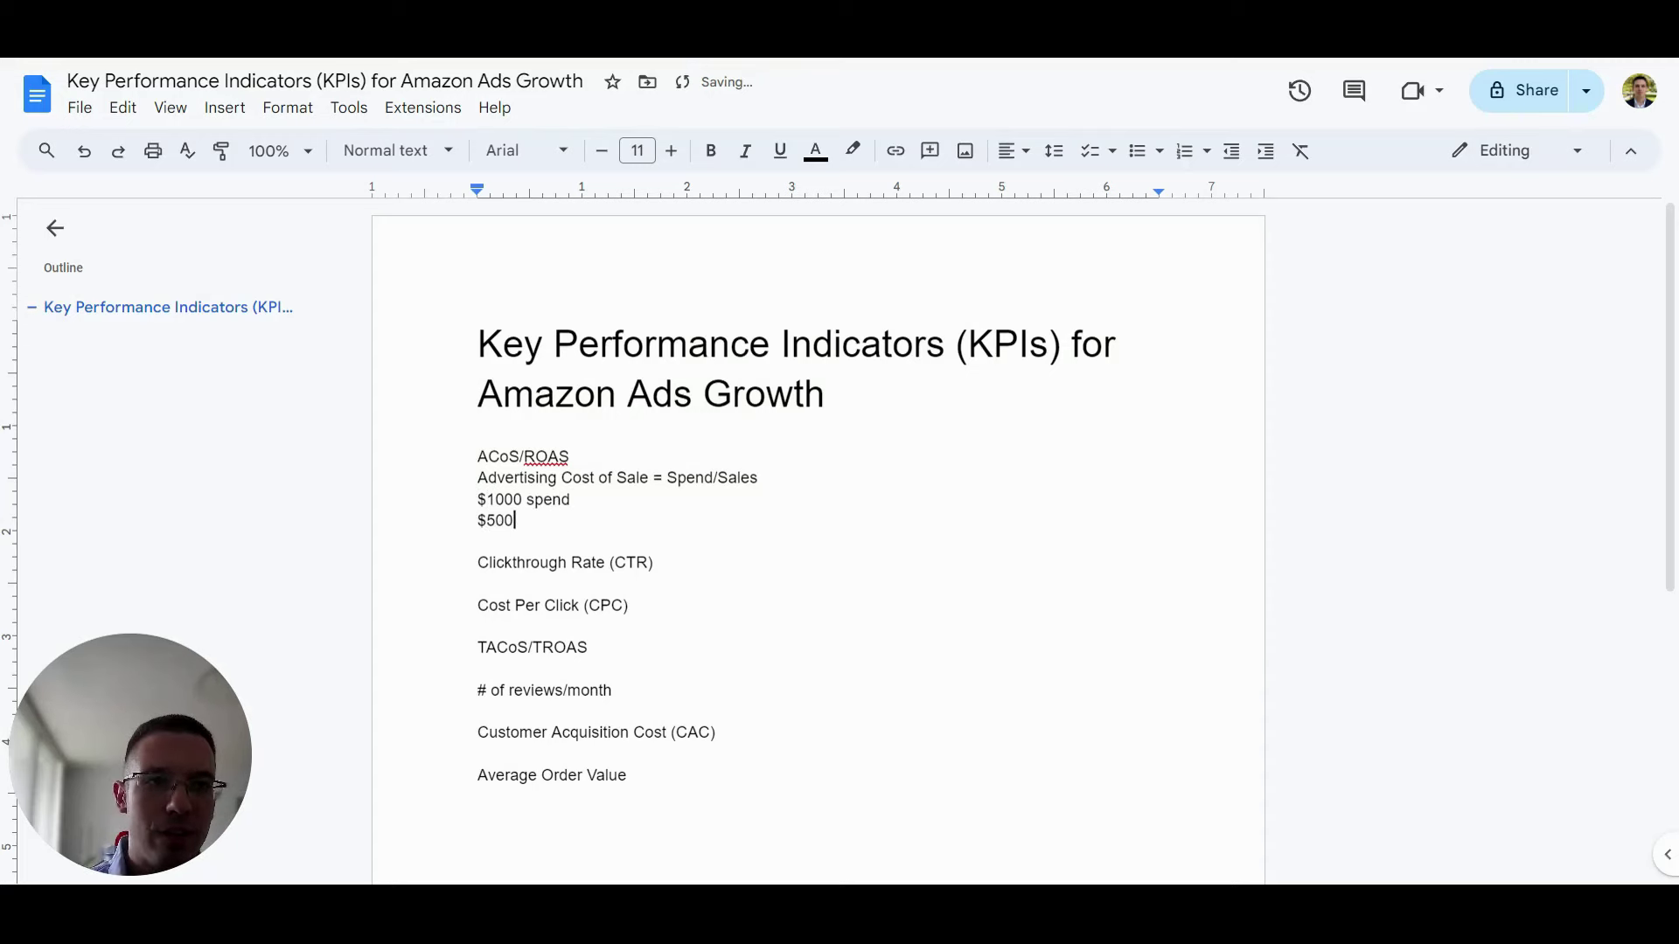
pyautogui.write('0 sales')
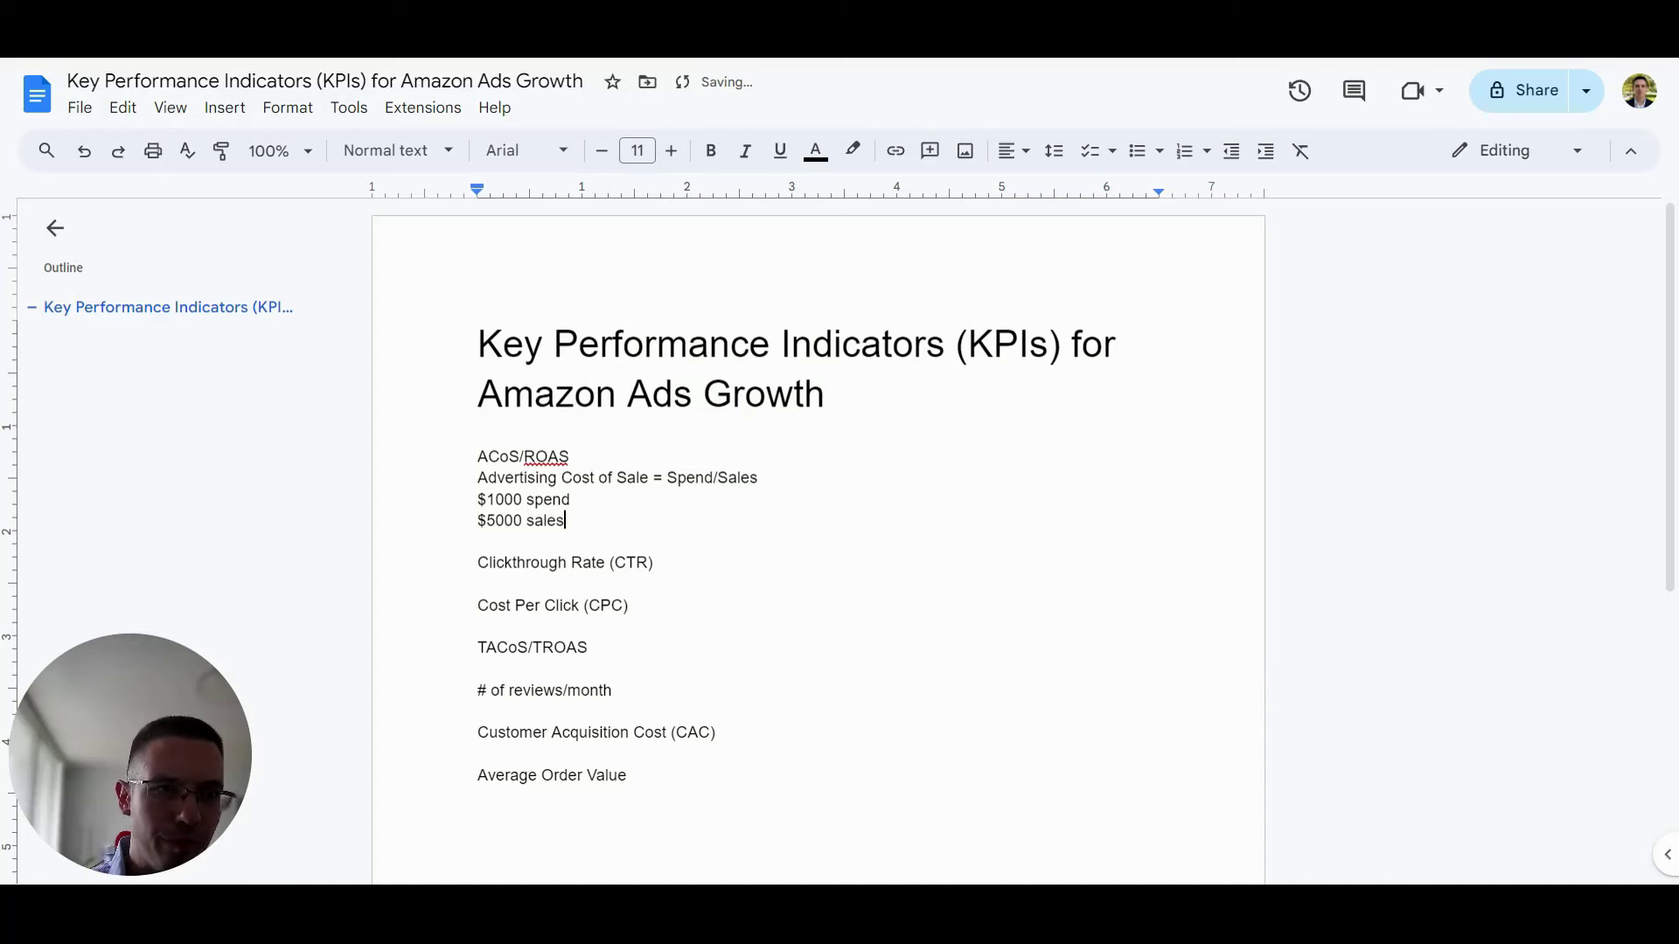
pyautogui.press('Return')
pyautogui.press('Return')
pyautogui.write('$1000/')
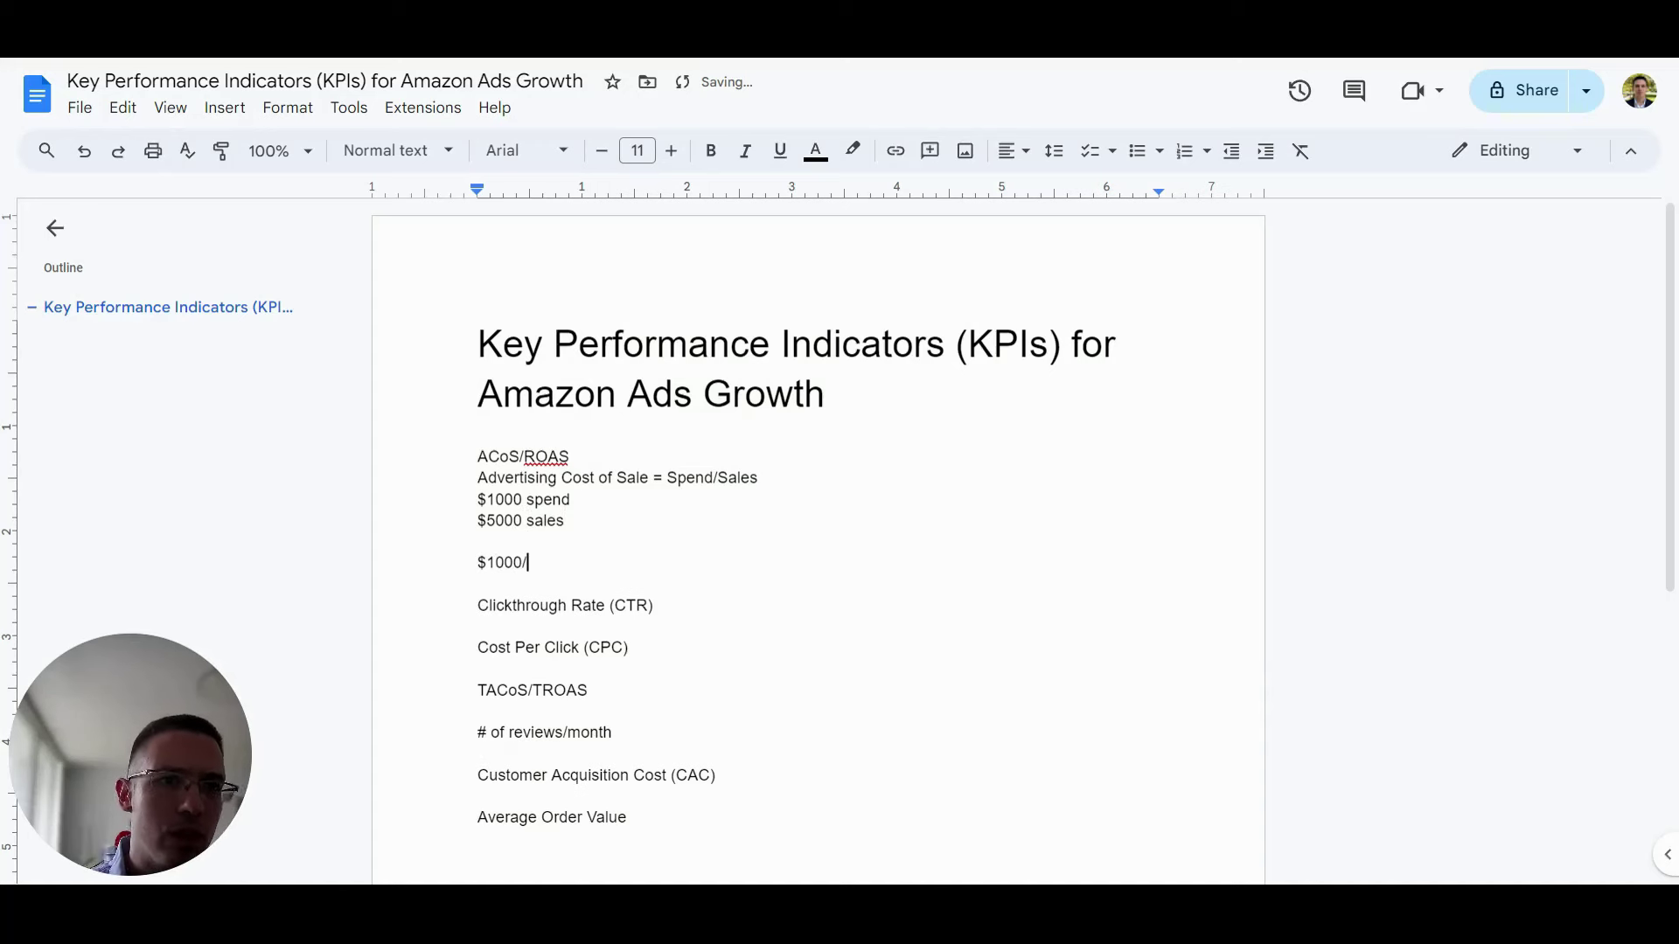
pyautogui.write('$5000')
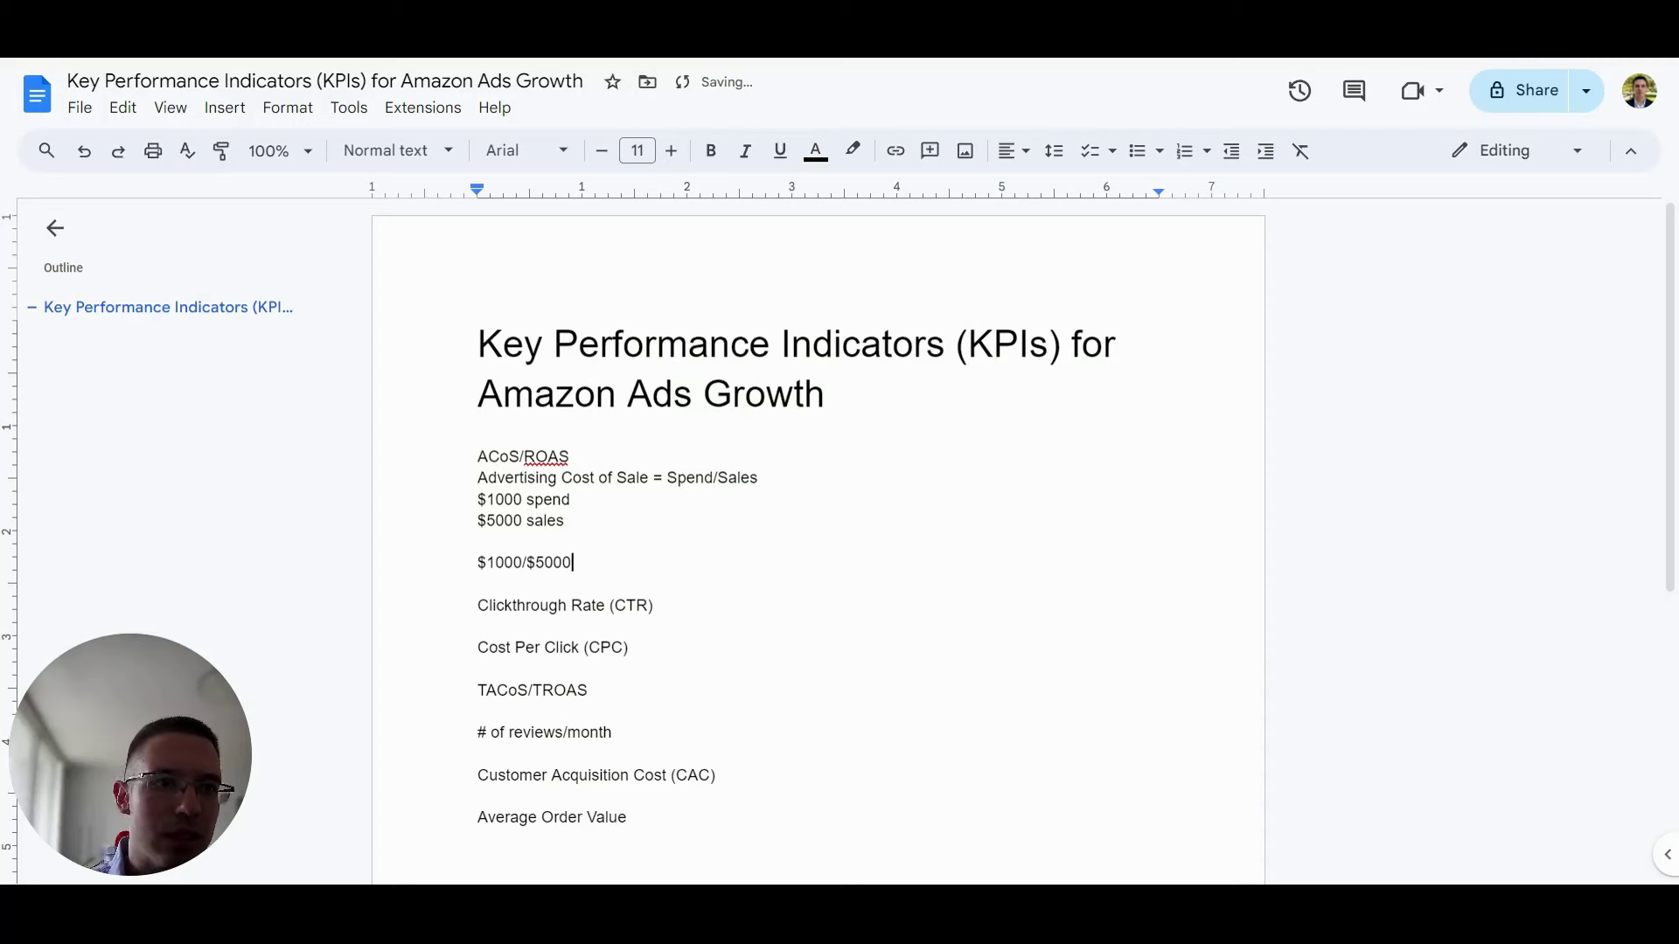
pyautogui.write(' = 20%')
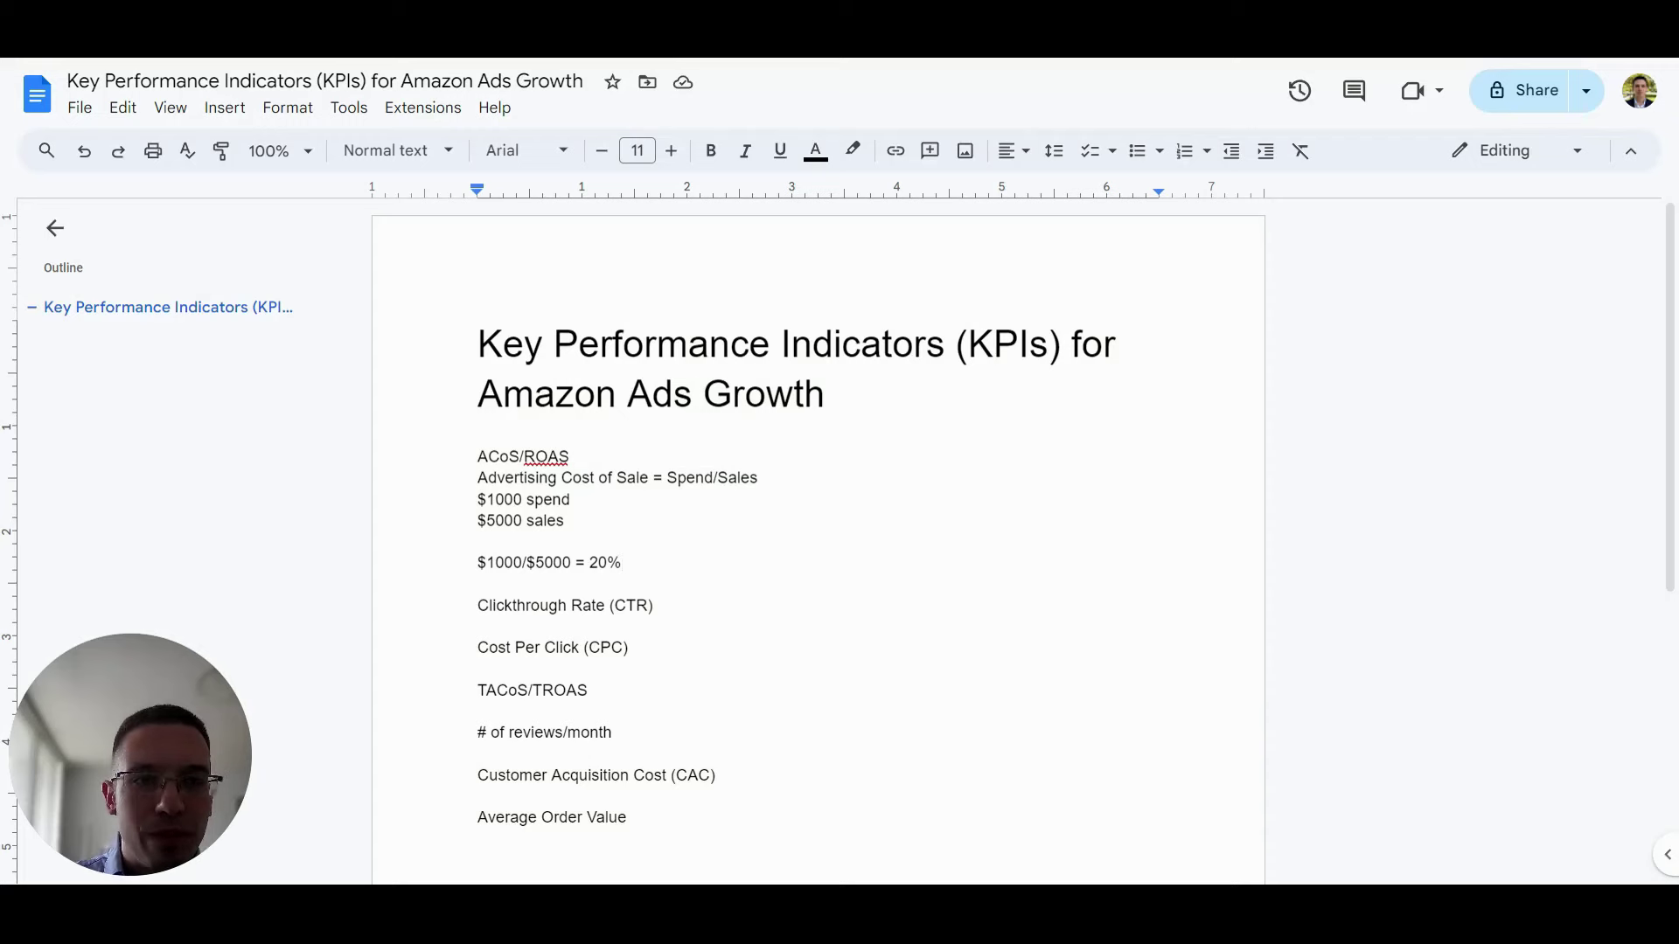
# Add 'Return on Ad Spend = Sales/Spend' with a $5000 sales, $1000 spend example giving '$5000/$1000 = 5 ROAS'.
pyautogui.press('Return')
pyautogui.press('Return')
pyautogui.write('Return on Ad Spend')
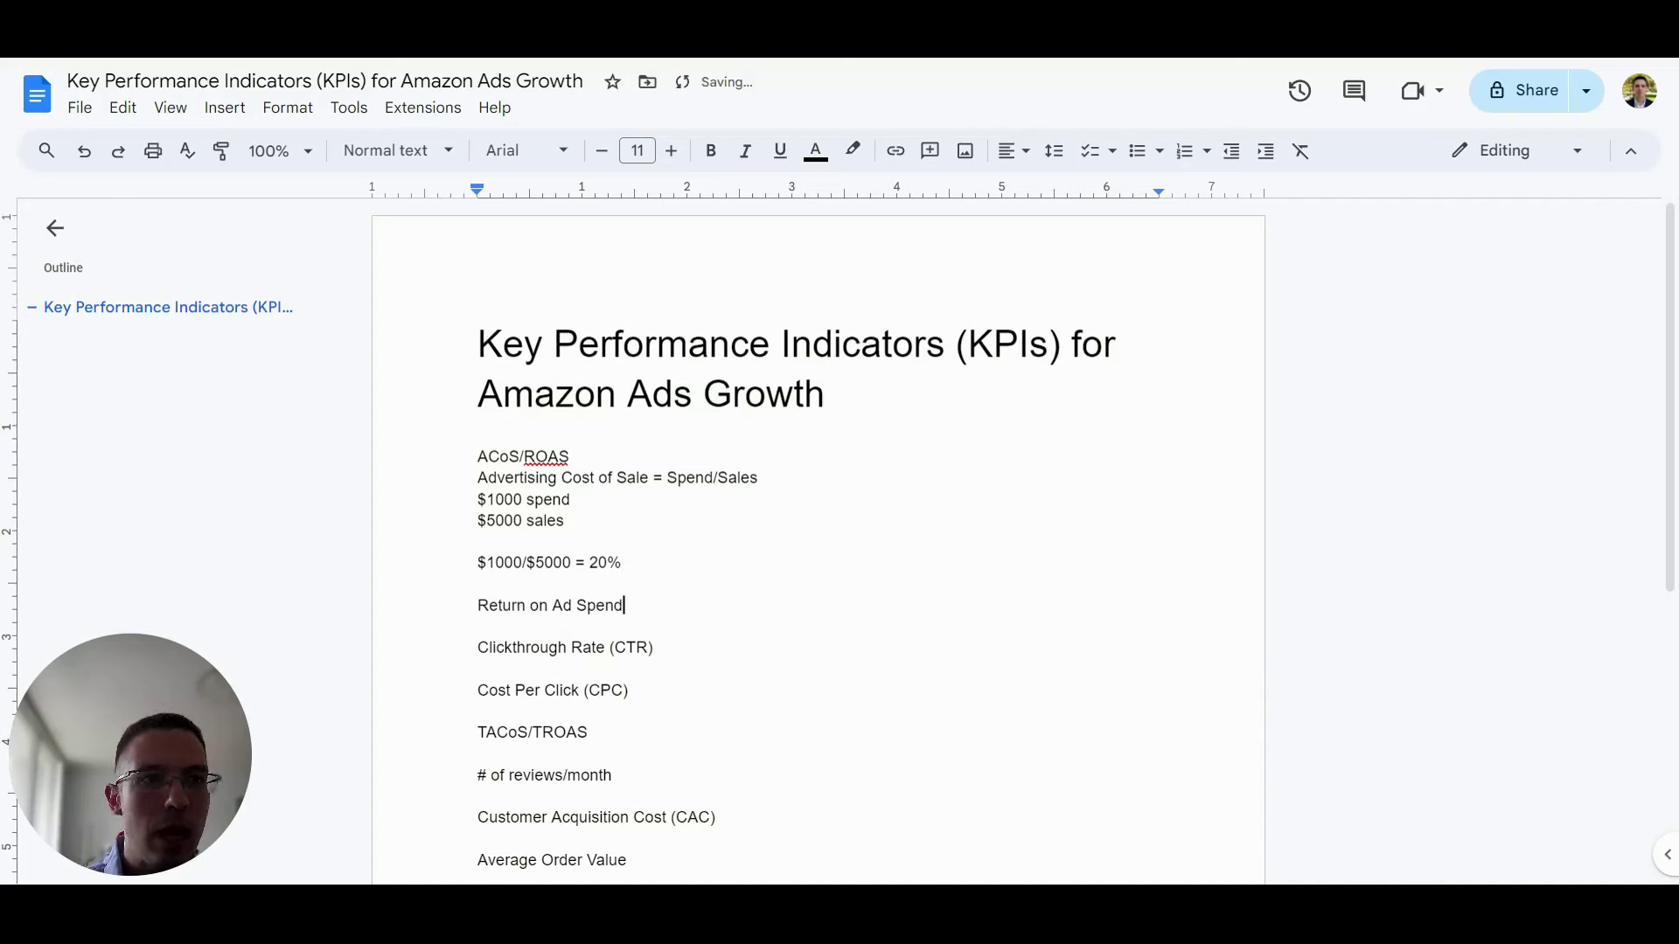
pyautogui.write(' = Sales/D')
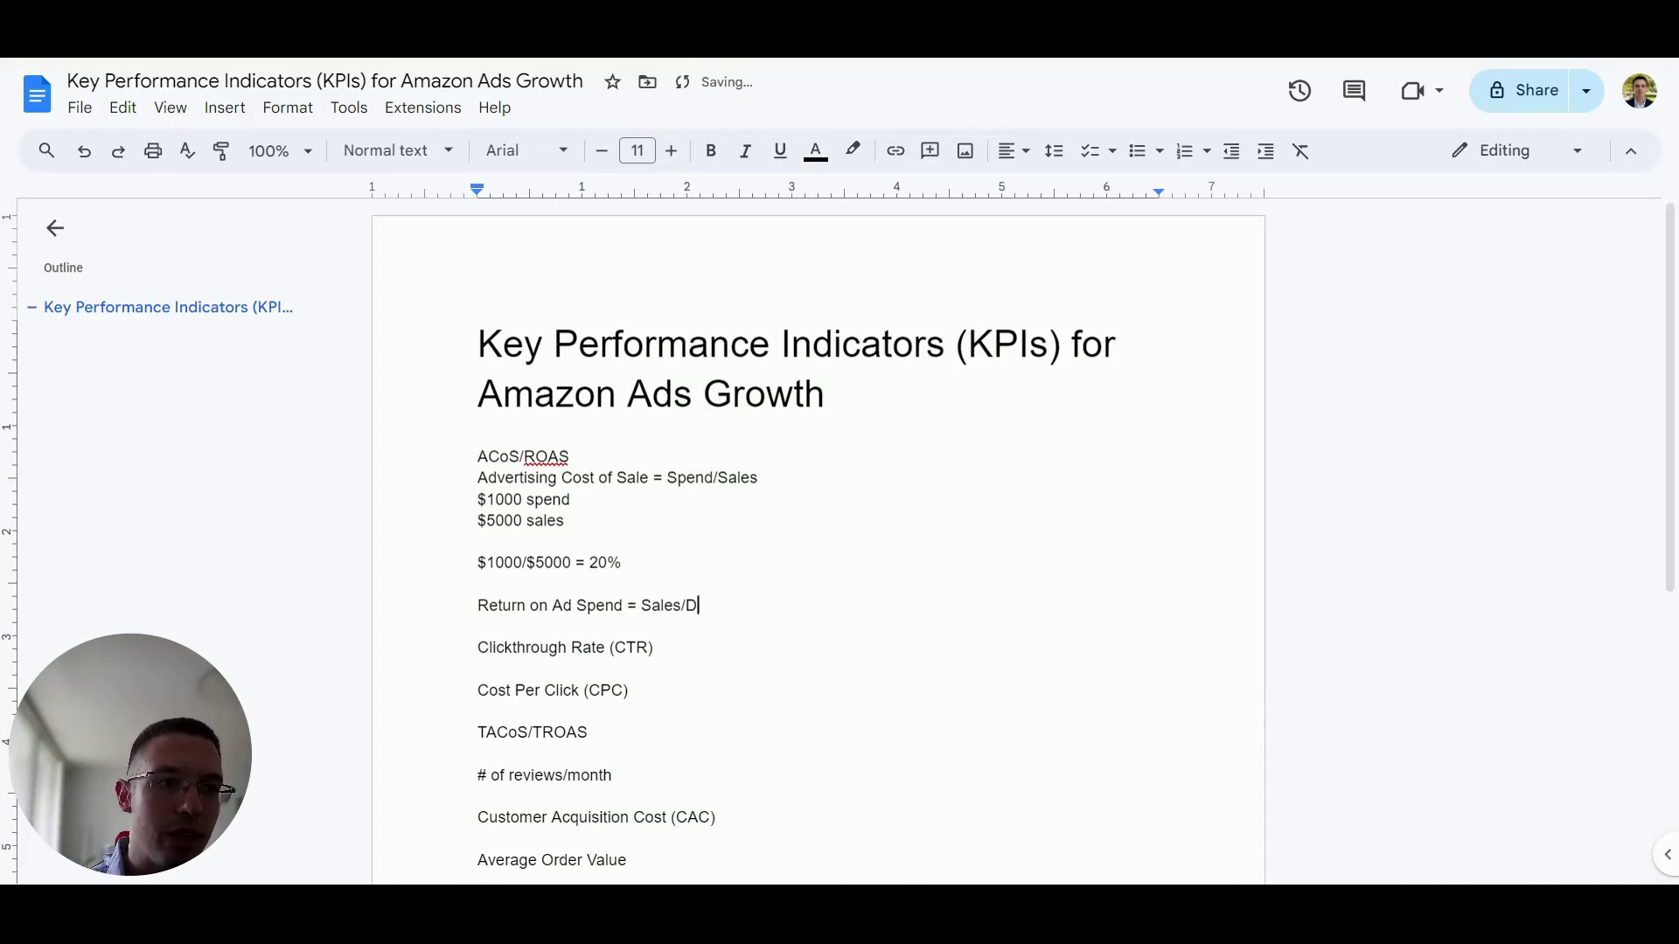
pyautogui.press('BackSpace')
pyautogui.write('Spend')
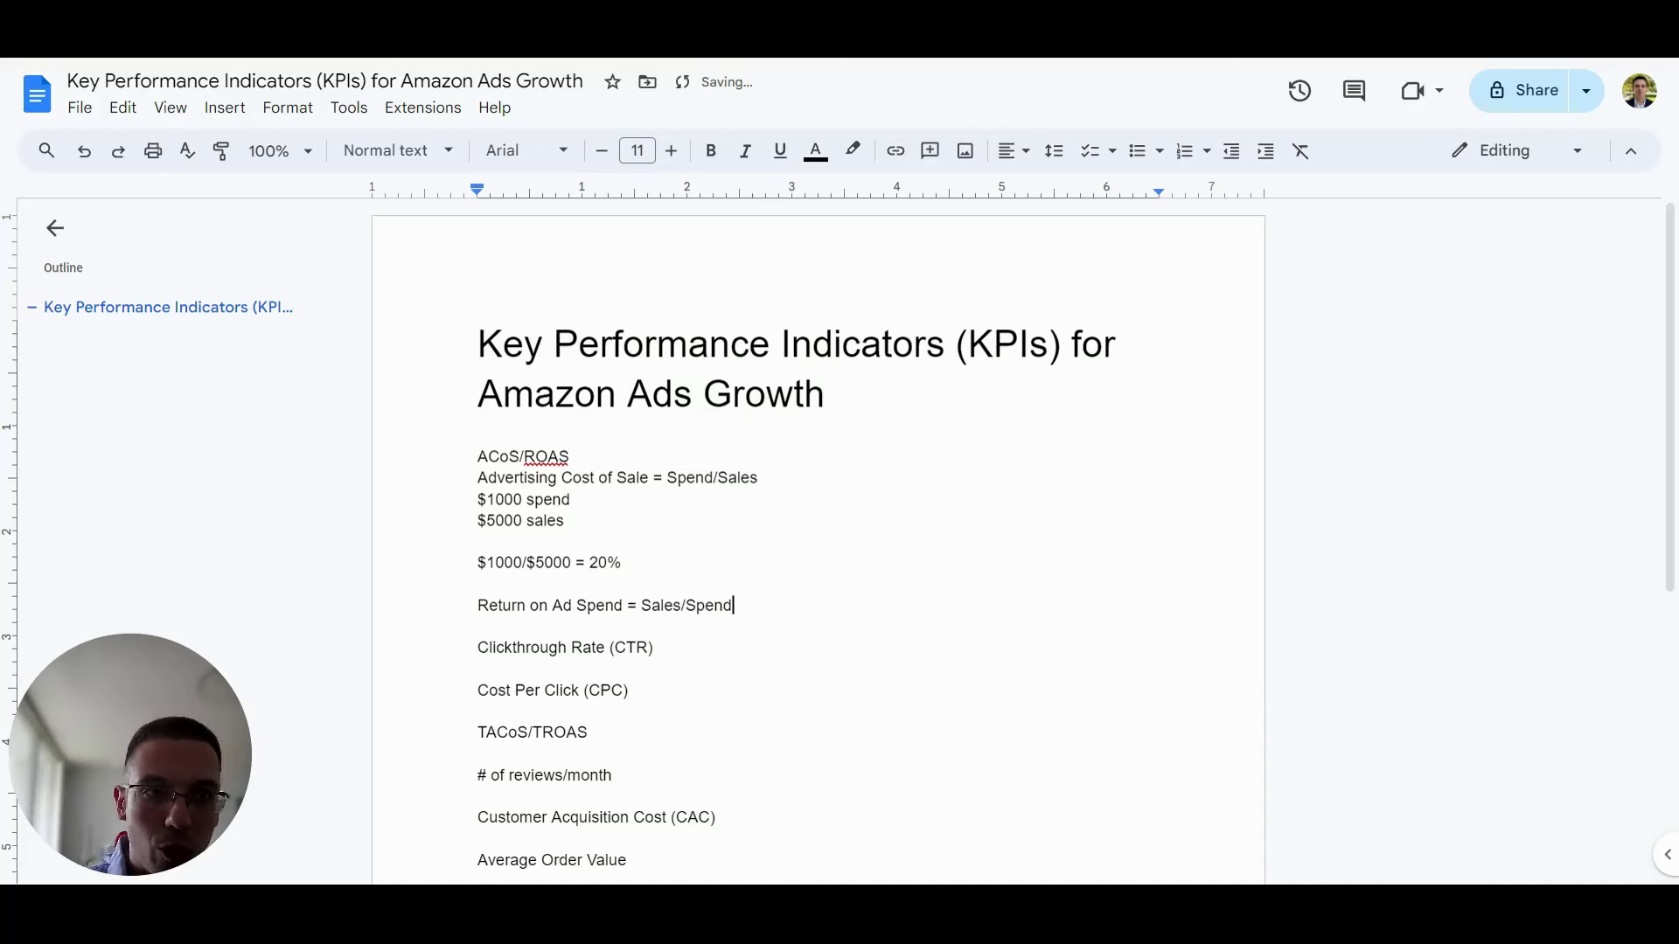
pyautogui.press('Return')
pyautogui.press('Return')
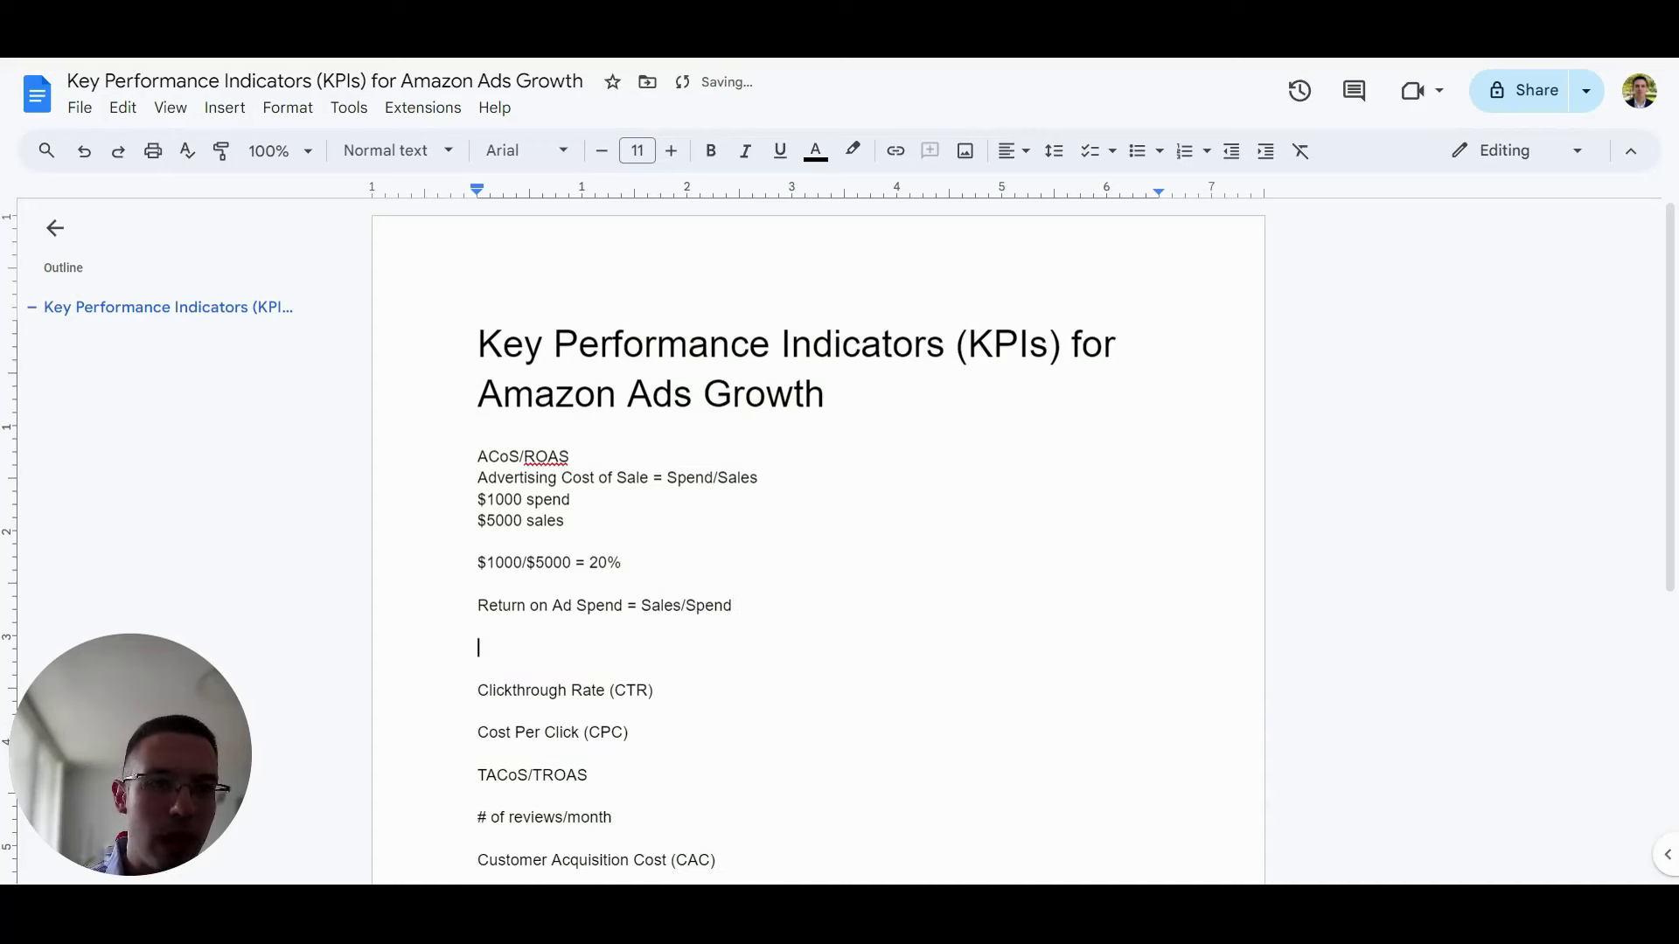
pyautogui.write('$5000 sales')
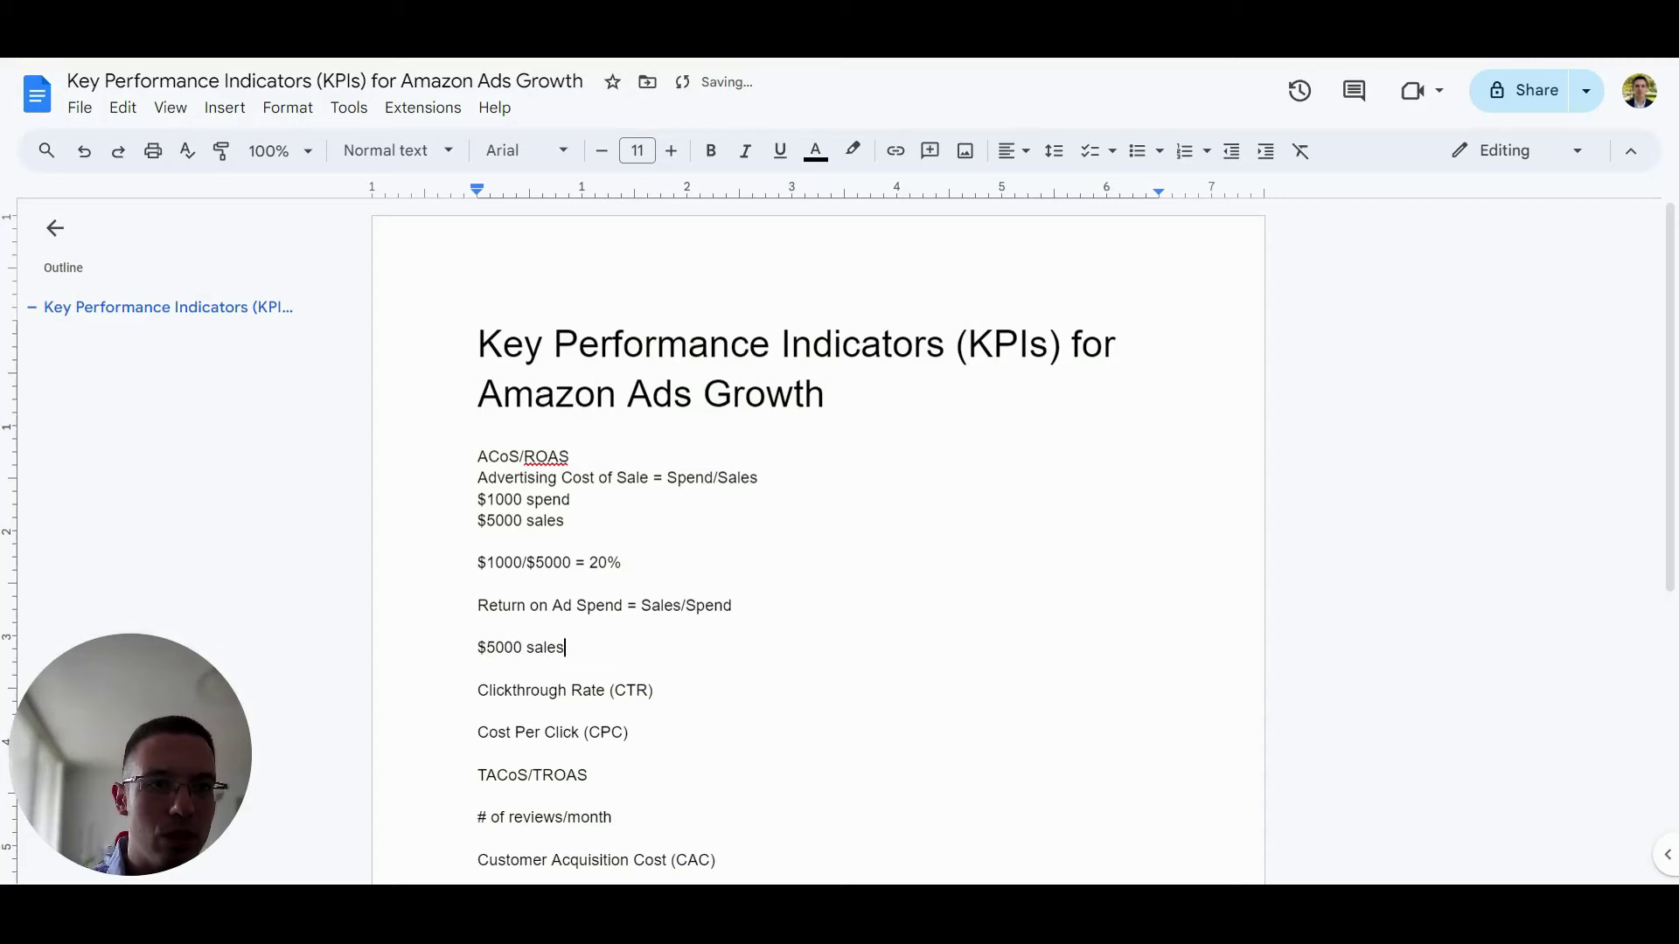
pyautogui.press('Return')
pyautogui.write('$1000 s')
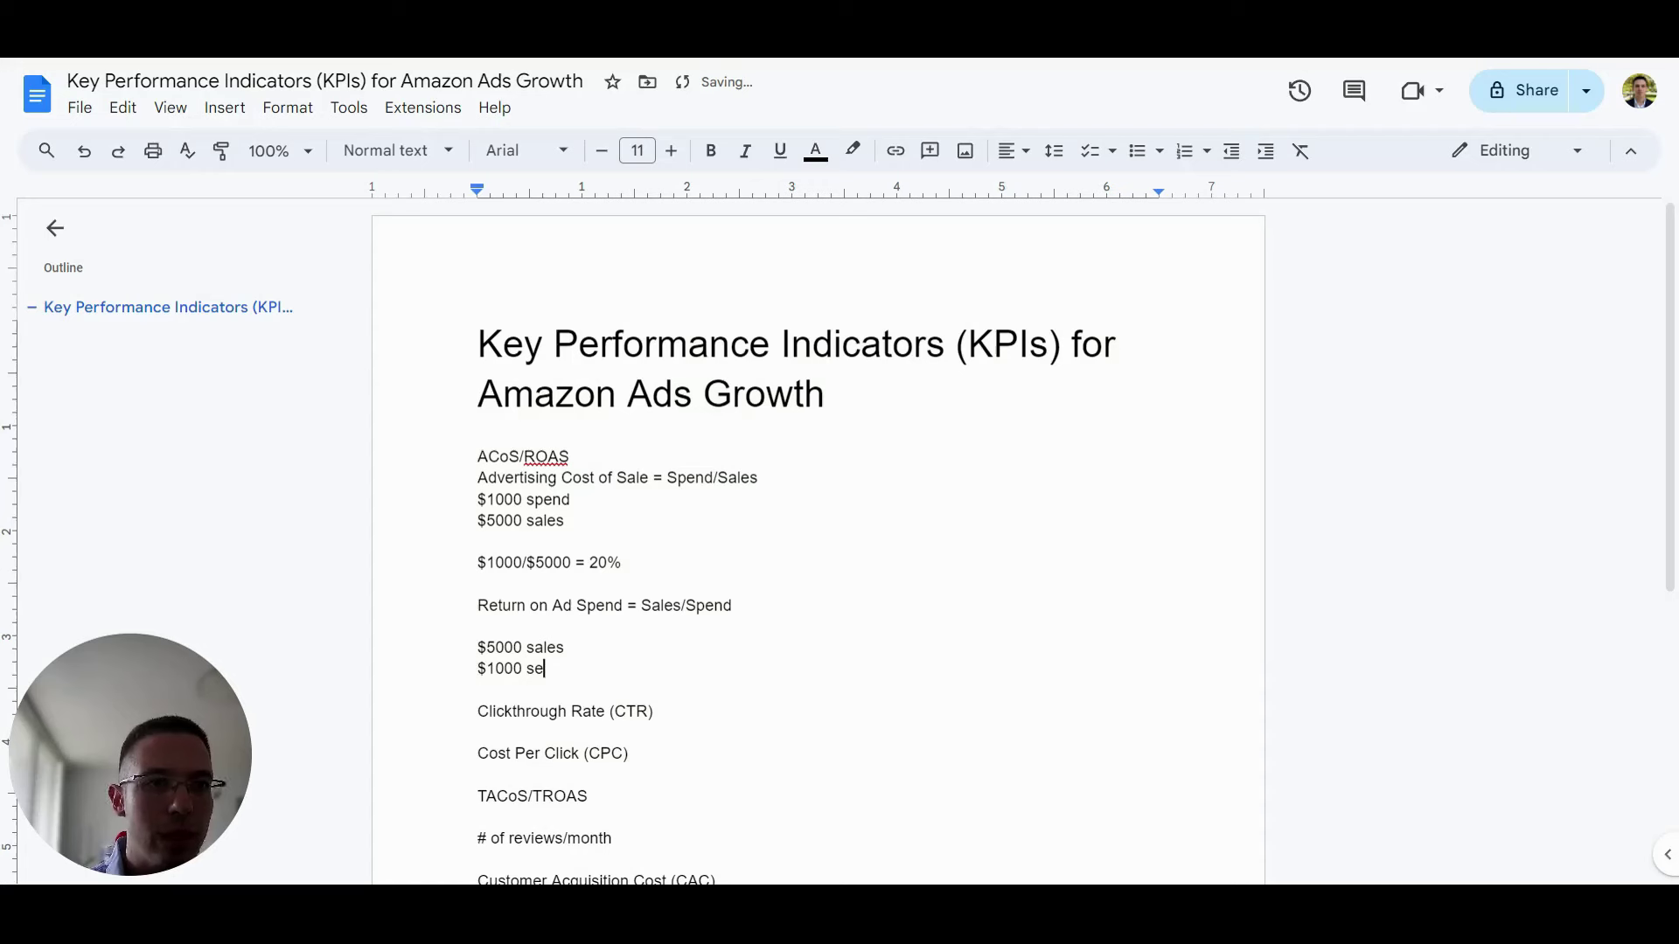
pyautogui.write('pend')
pyautogui.press('Return')
pyautogui.press('Return')
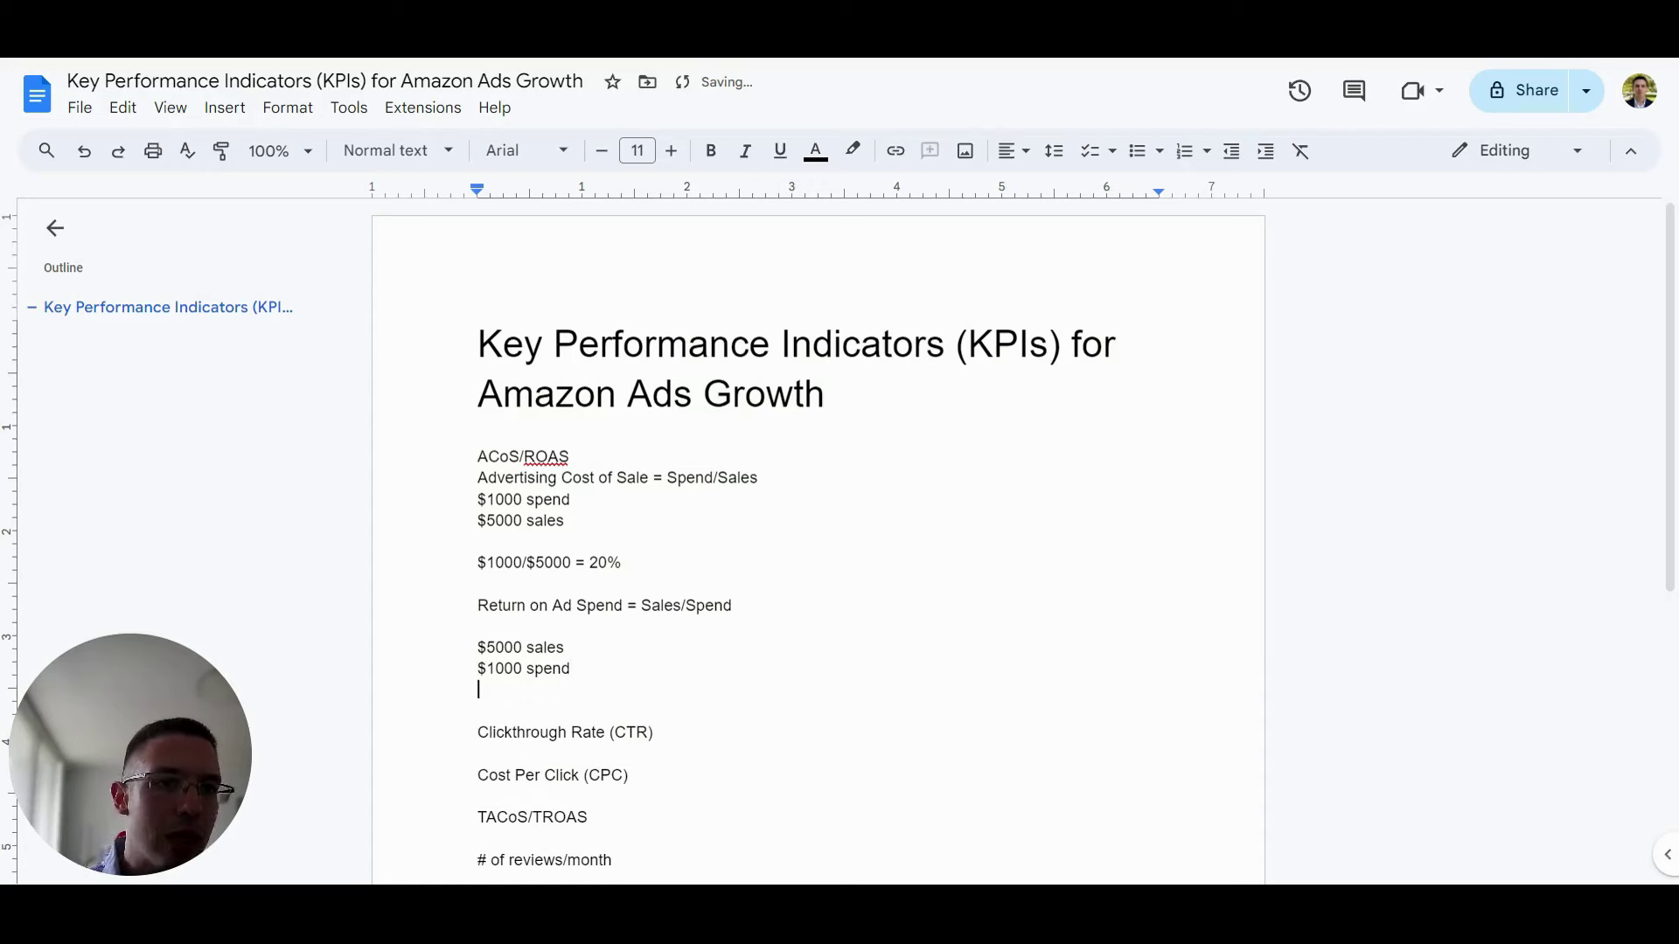
pyautogui.write('$5000/$1000 = 5 ROAS')
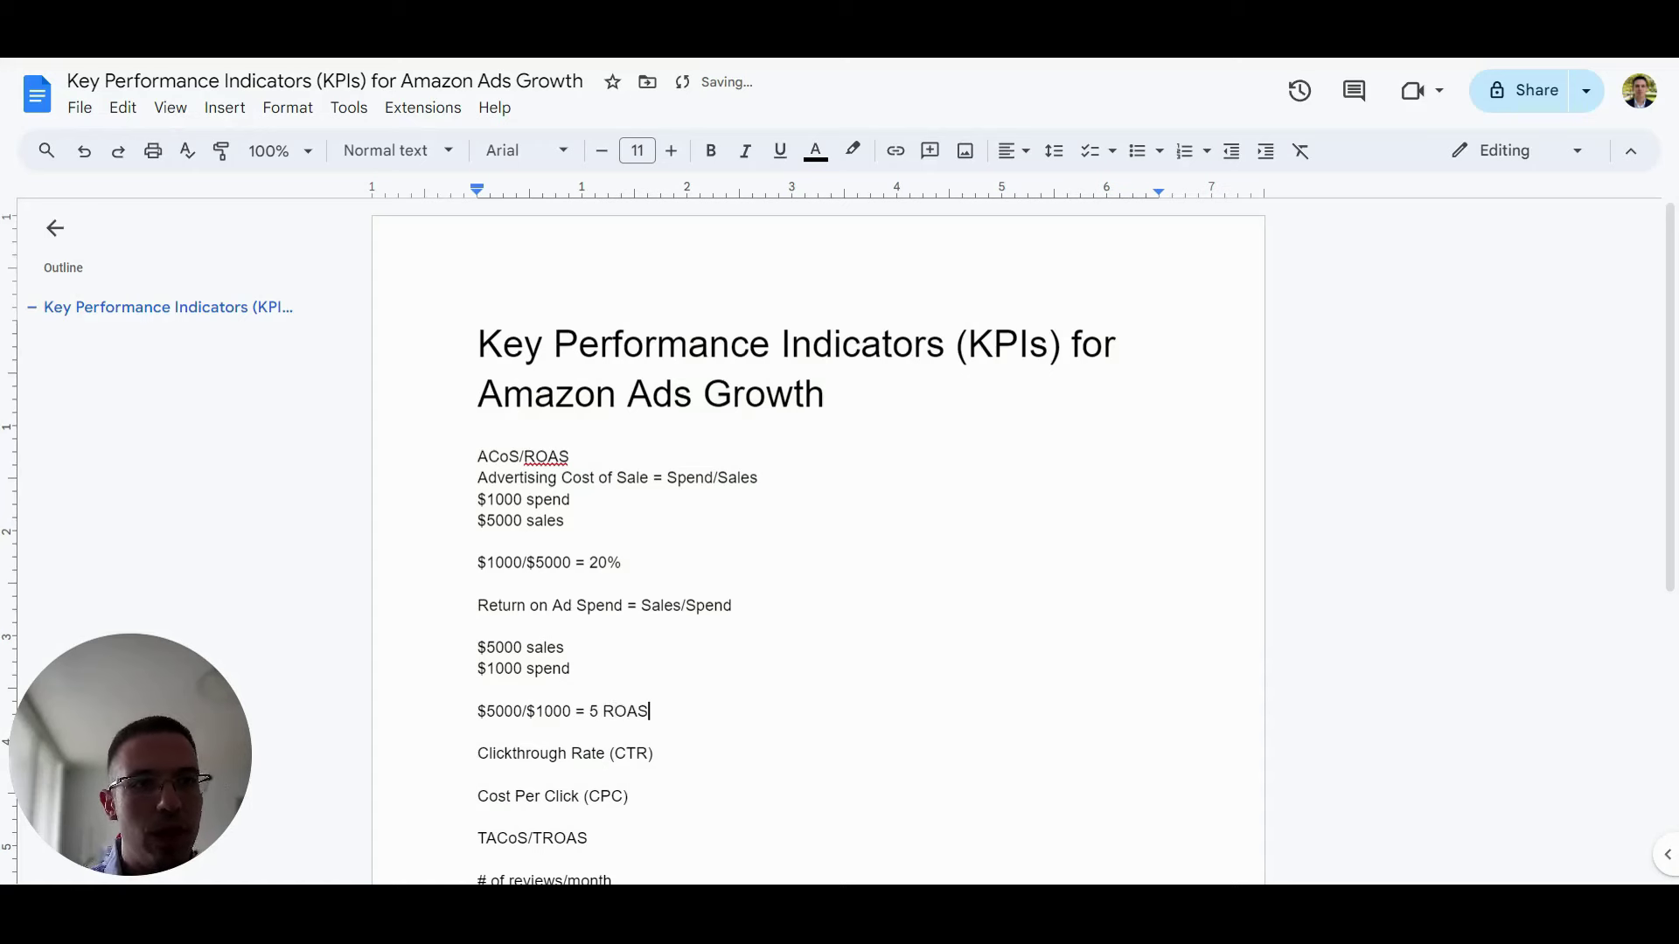
# Label the 20% result as 'ACoS' and select that calculation line.
pyautogui.click(624, 562)
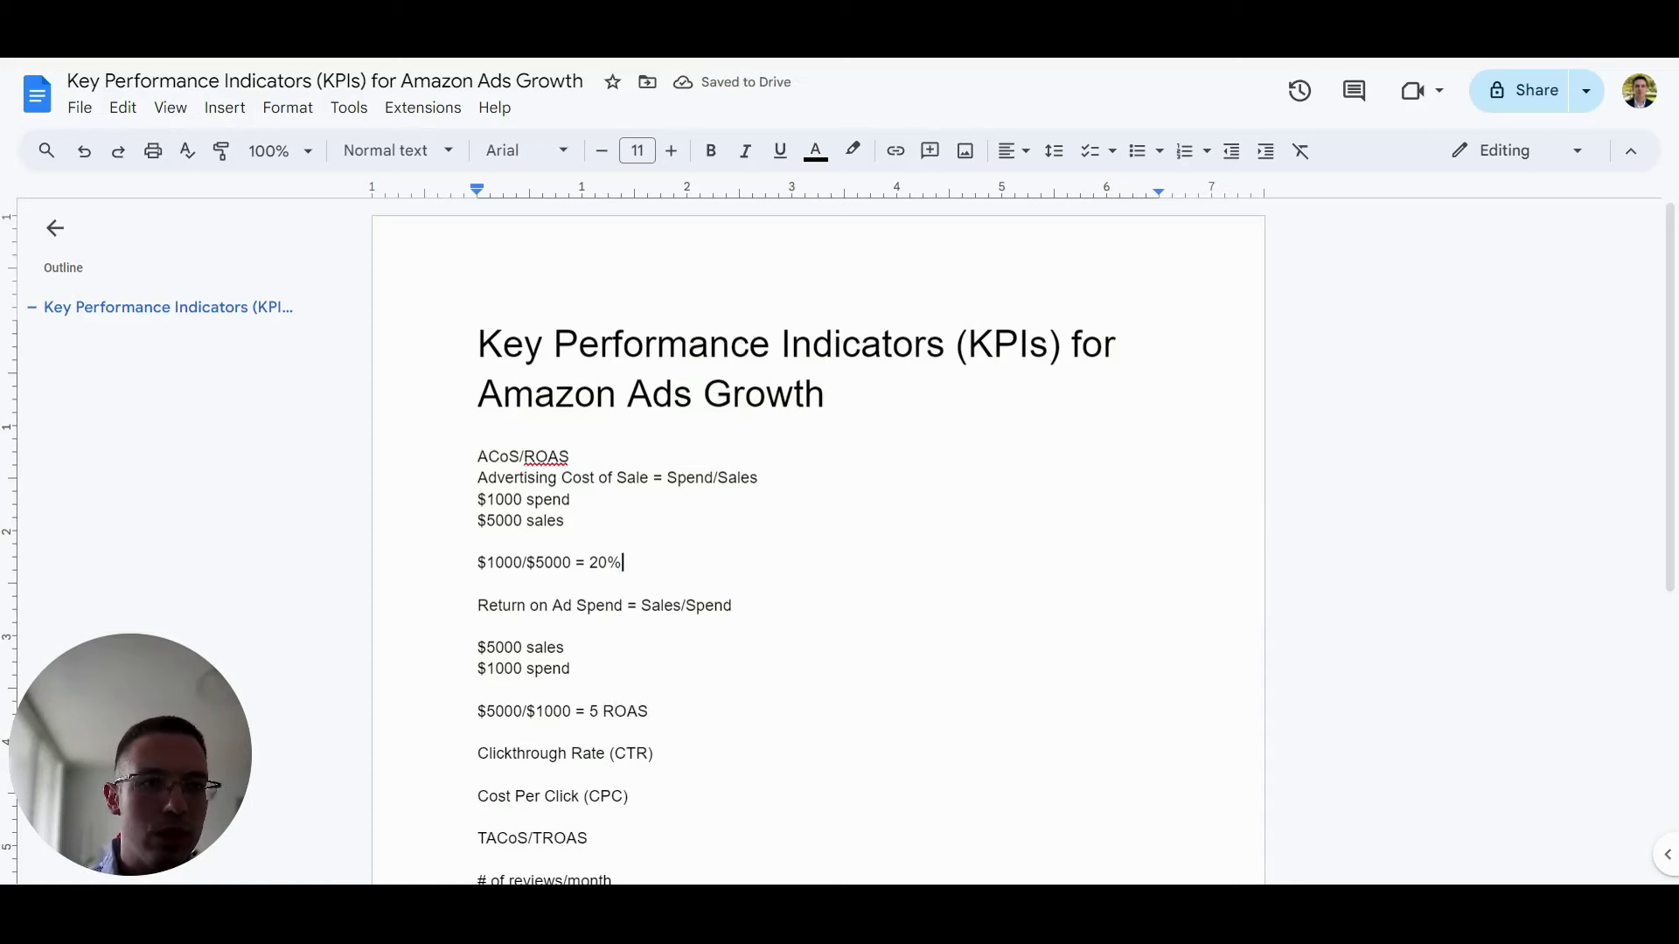
pyautogui.write('ACoS')
pyautogui.click(649, 711)
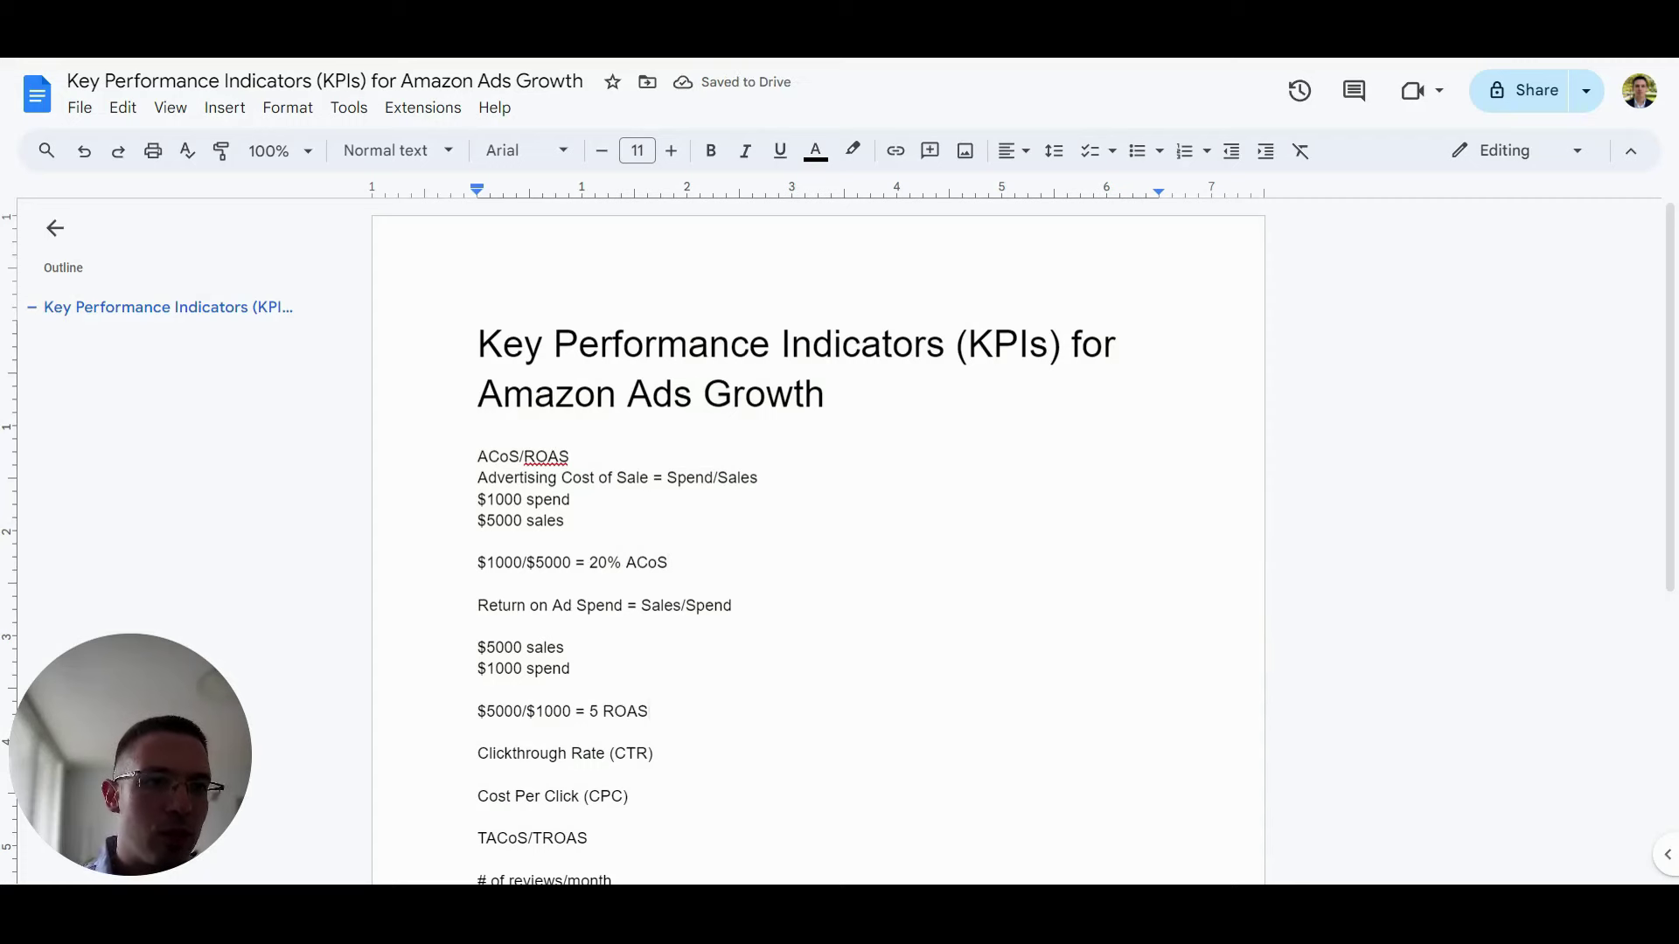
pyautogui.moveTo(669, 562); pyautogui.dragTo(478, 562)
pyautogui.click(623, 562)
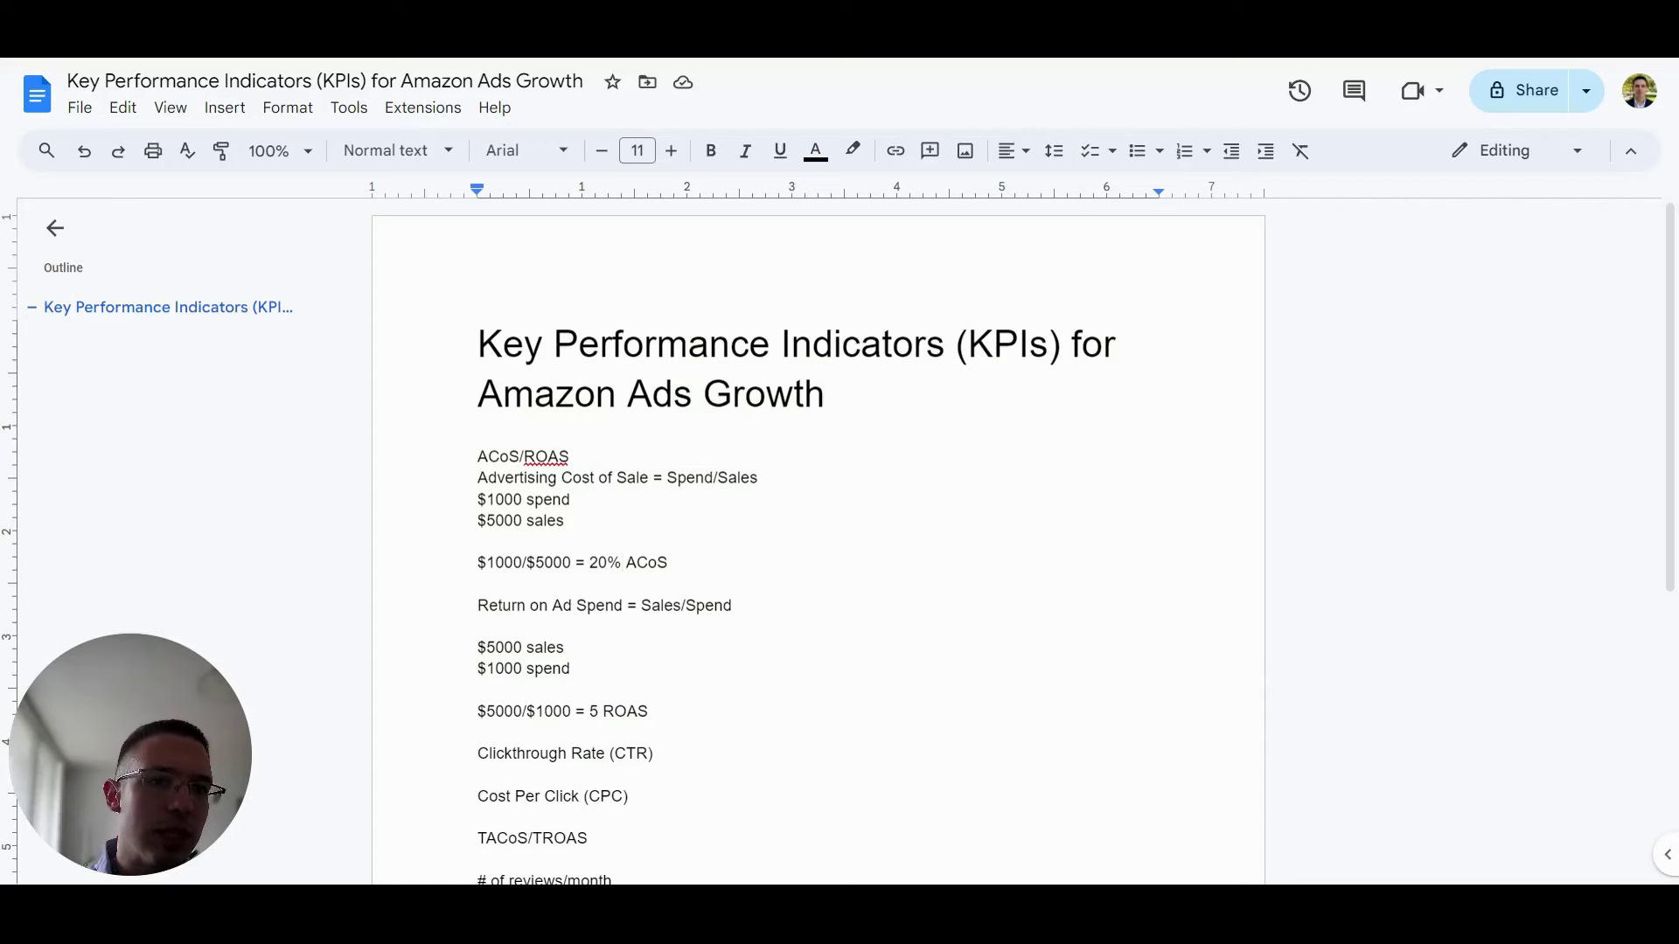
pyautogui.moveTo(485, 669); pyautogui.dragTo(496, 647)
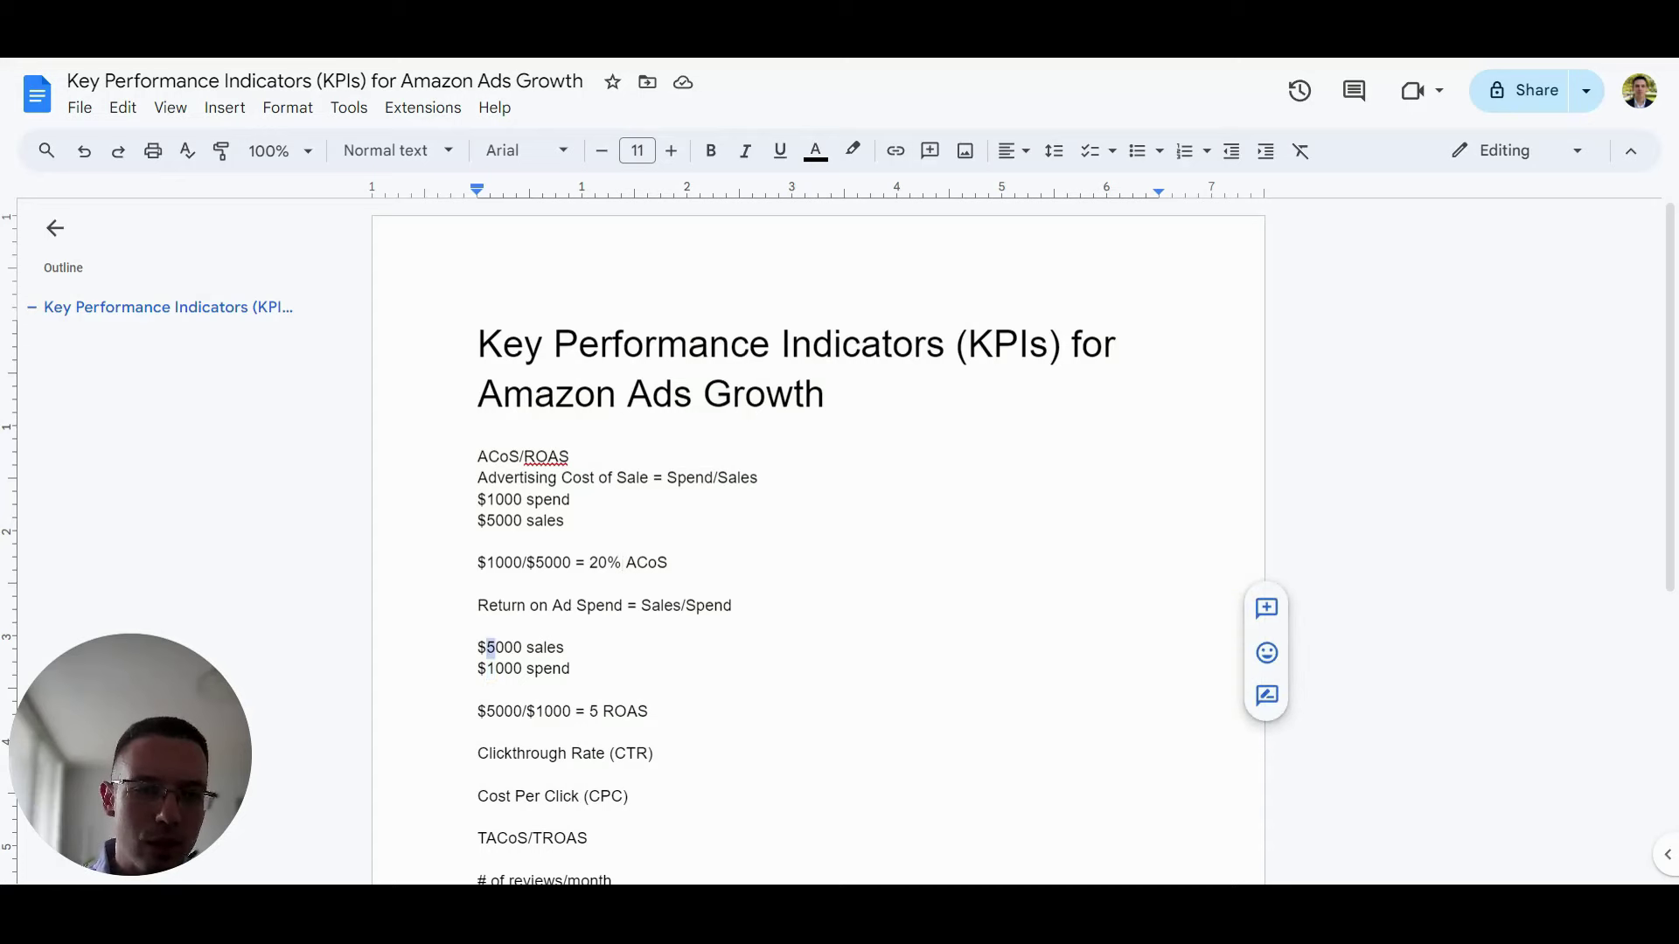
pyautogui.click(571, 667)
pyautogui.scroll(-2, 819, 542)
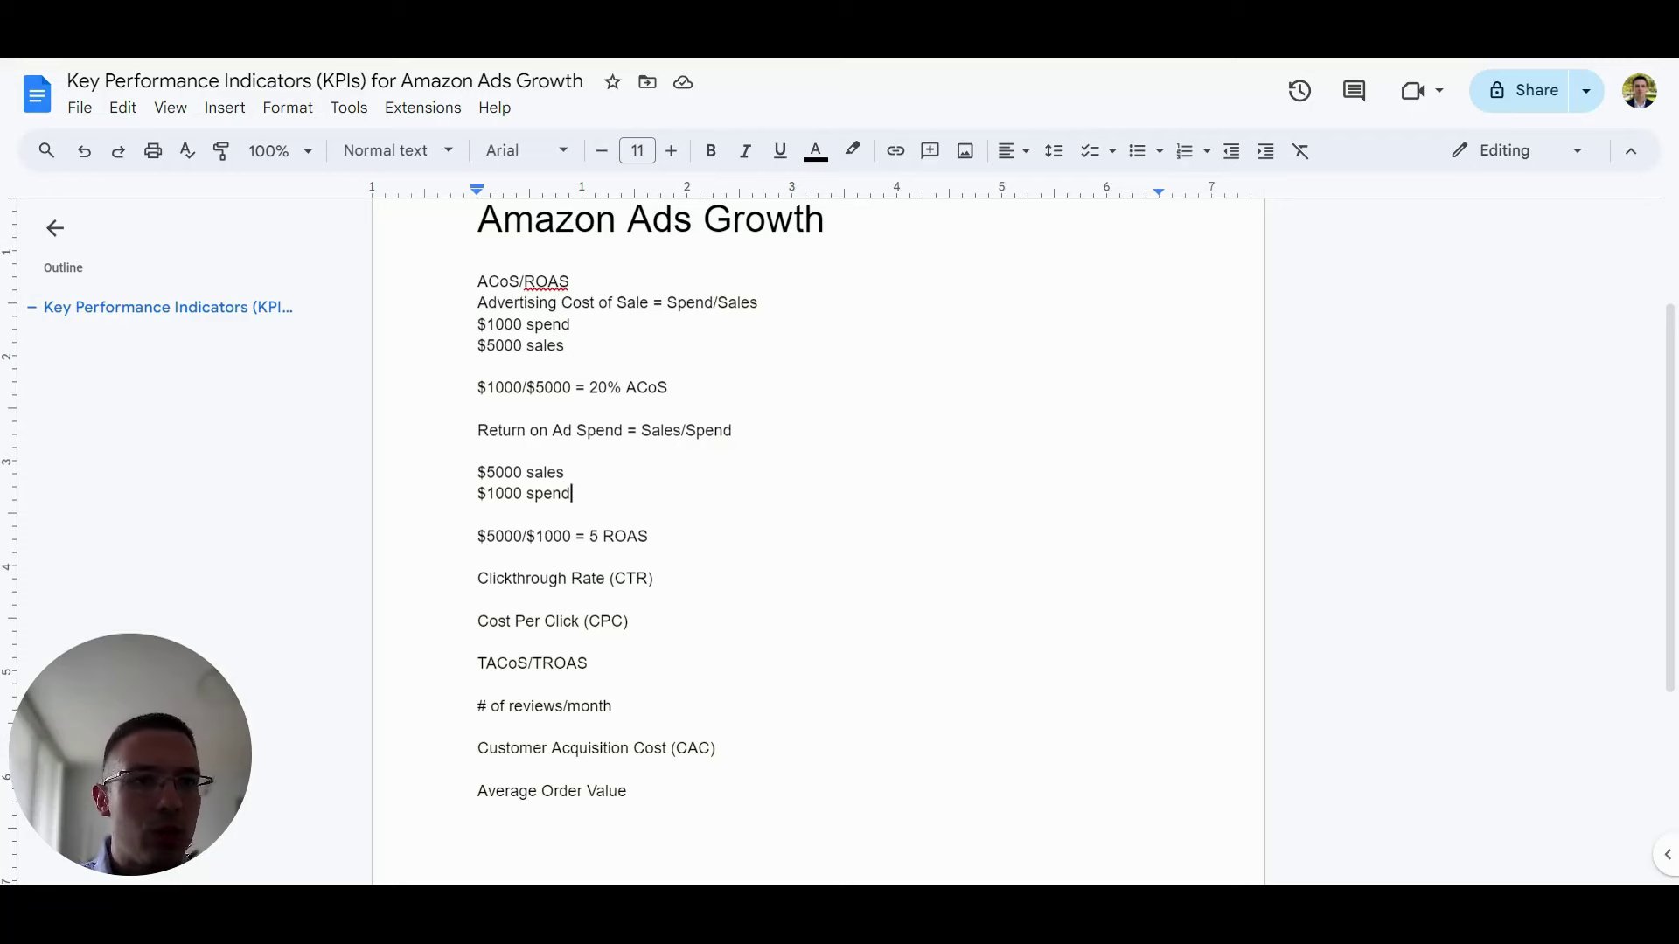
# Under Clickthrough Rate (CTR), add lines 'Clicks/Impressions', '1000 Clicks' and '100,000 Impressions'.
pyautogui.click(654, 578)
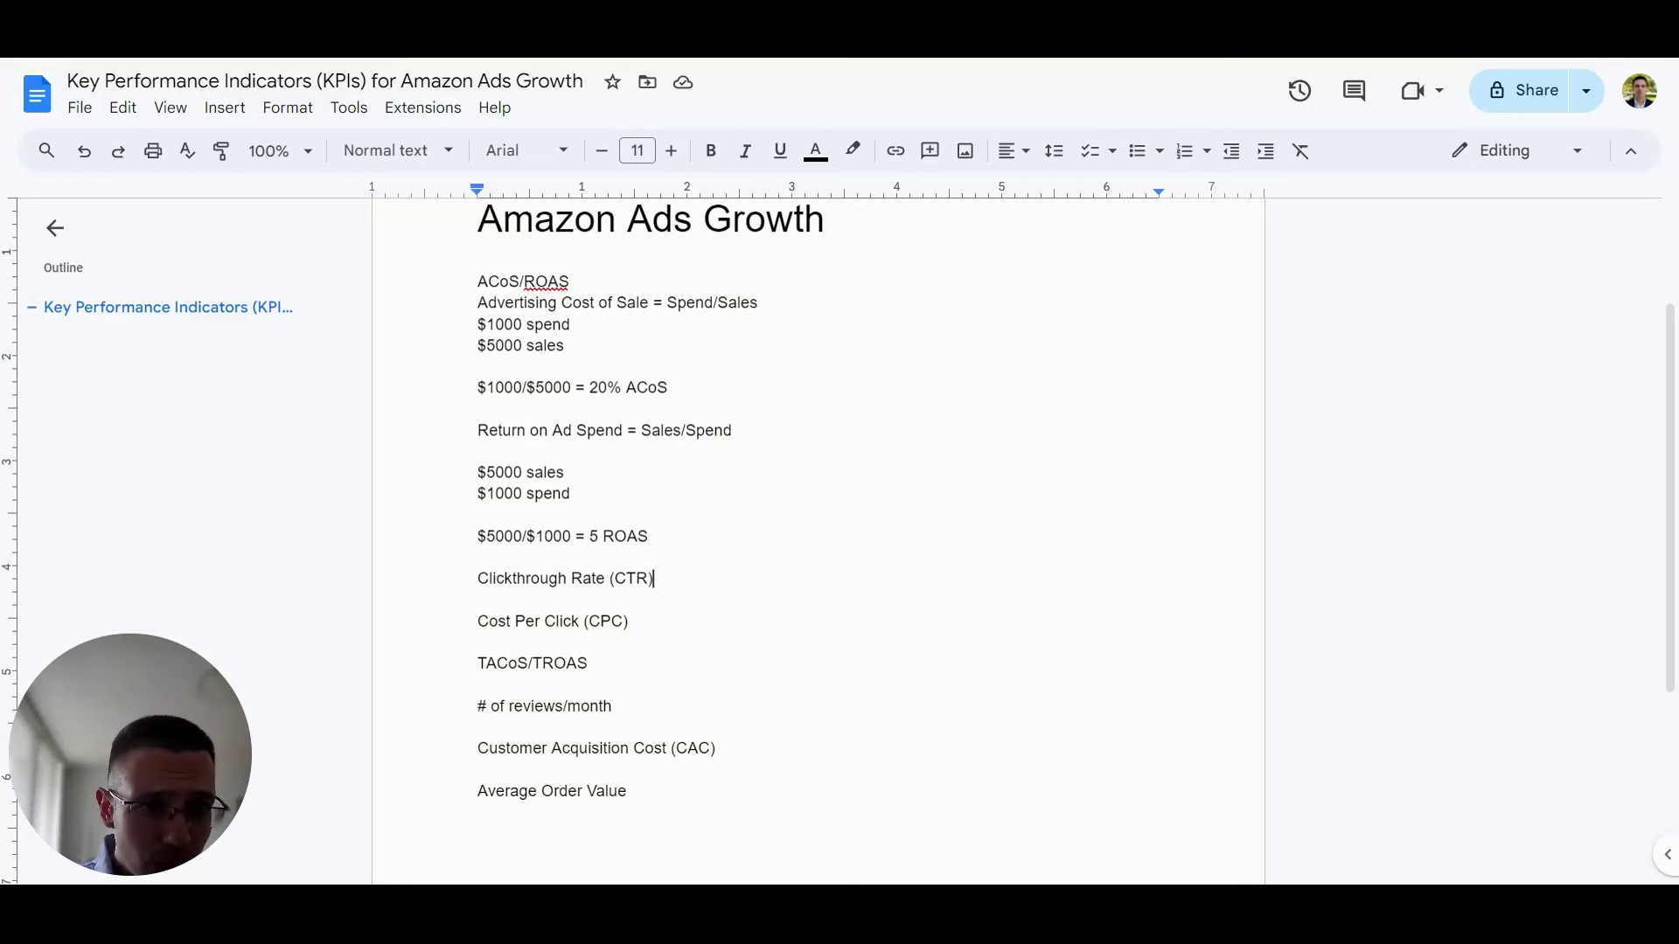
pyautogui.press('Return')
pyautogui.press('Return')
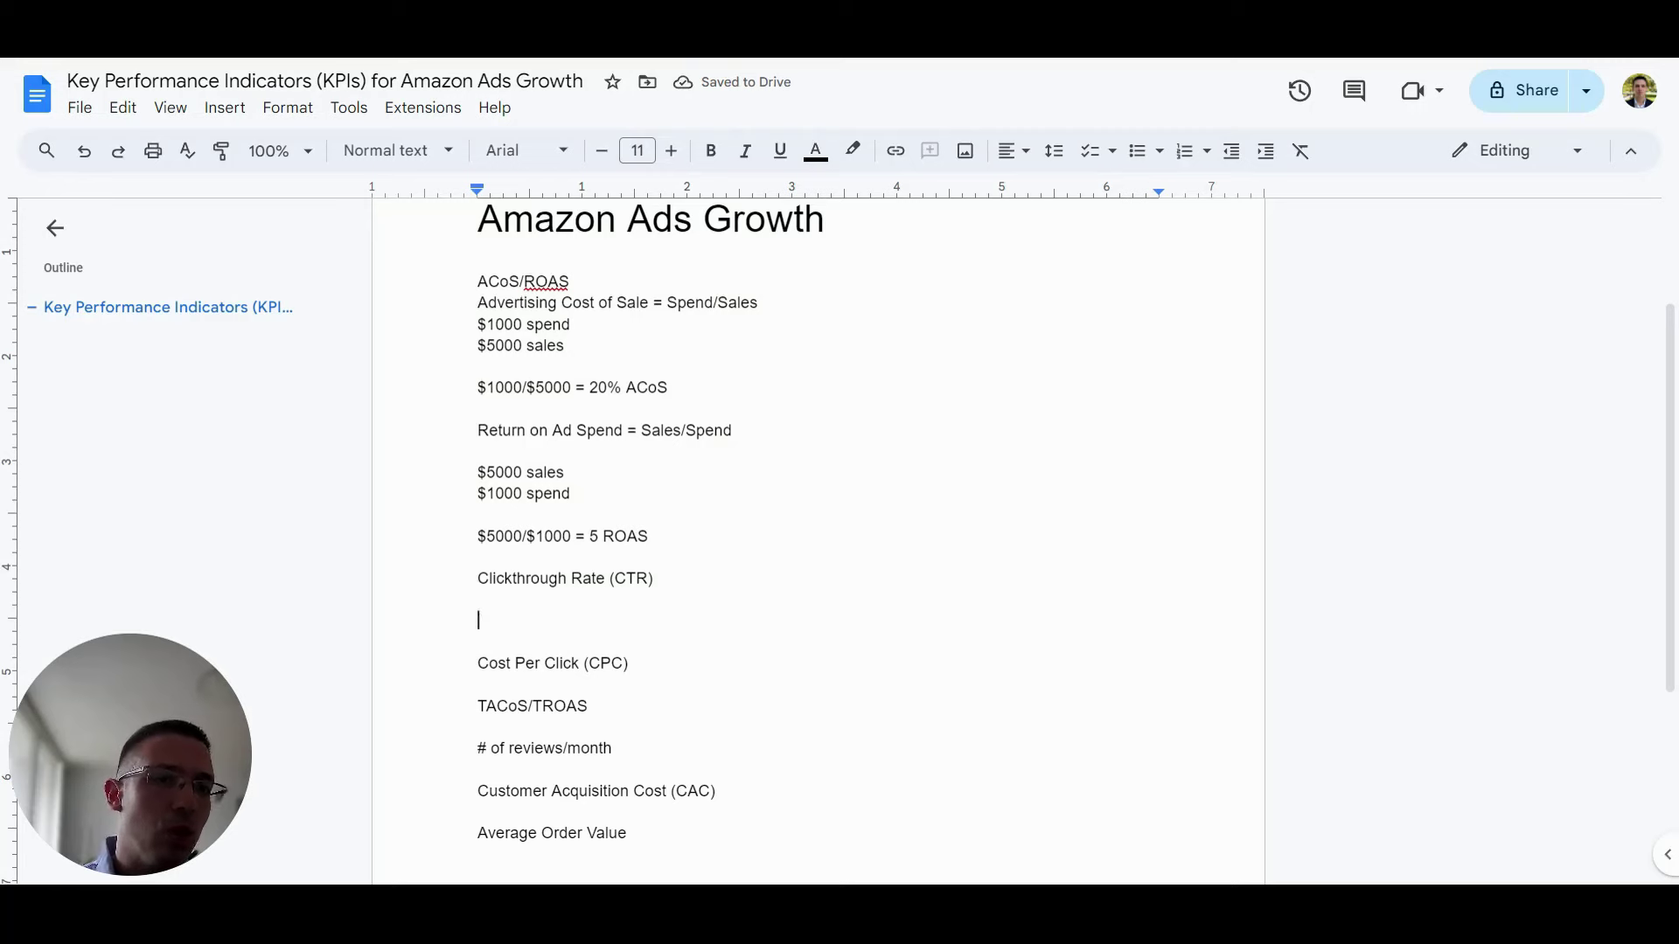
pyautogui.write('Clicks/IMpres')
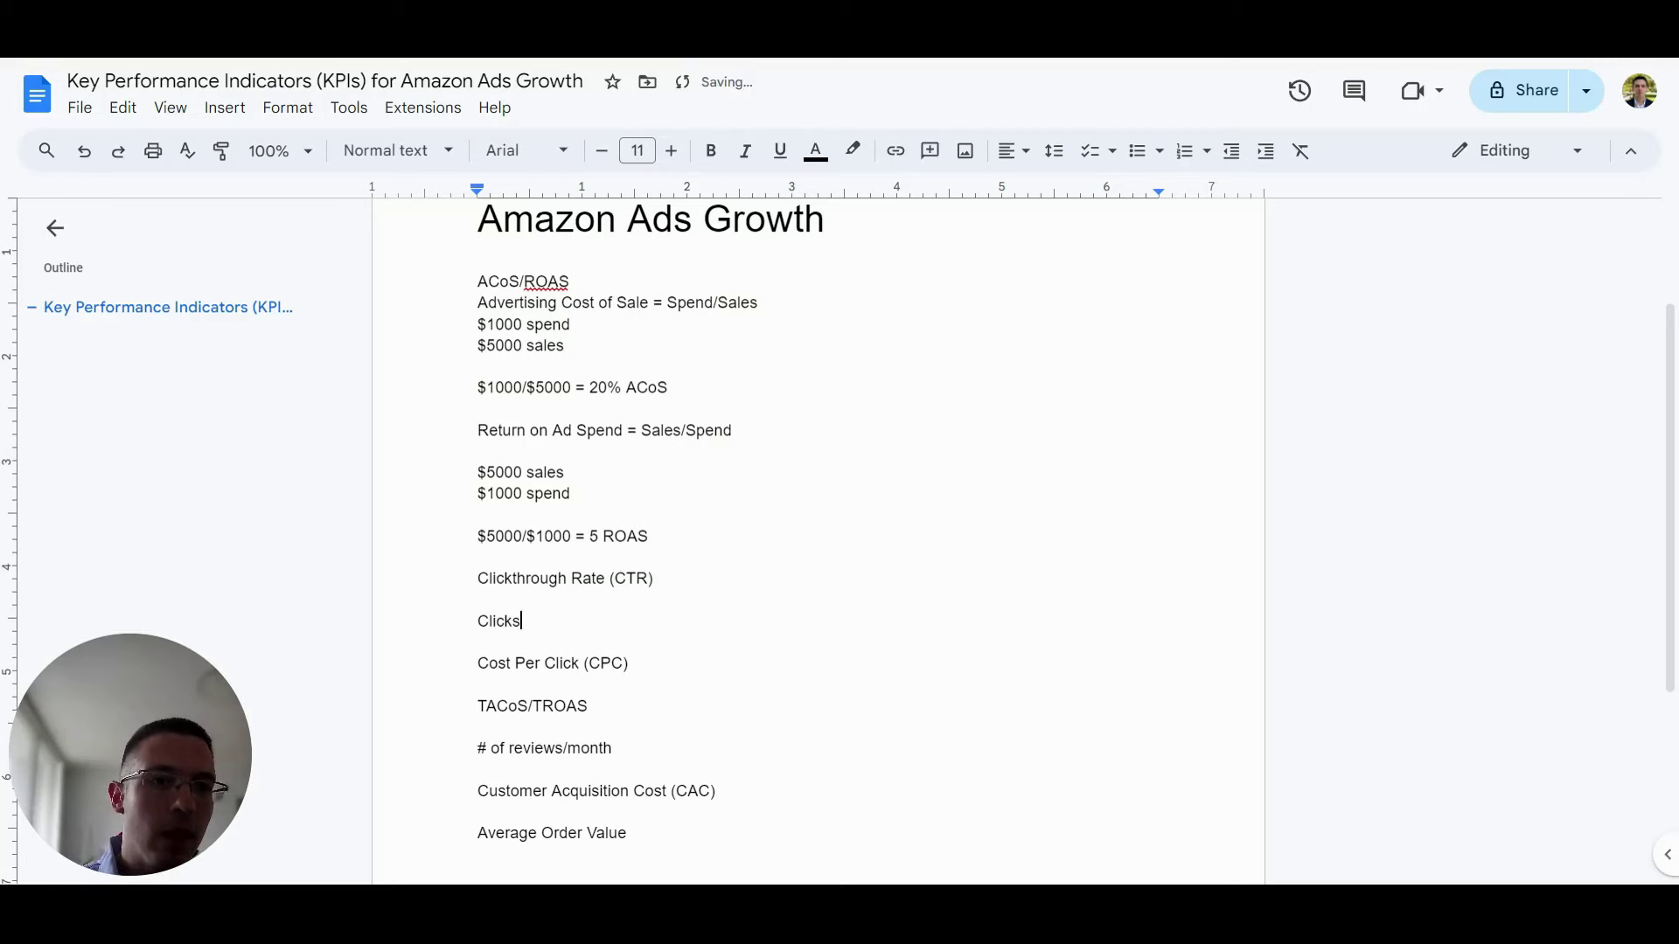
pyautogui.press('BackSpace')
pyautogui.press('BackSpace')
pyautogui.press('BackSpace')
pyautogui.press('BackSpace')
pyautogui.press('BackSpace')
pyautogui.press('BackSpace')
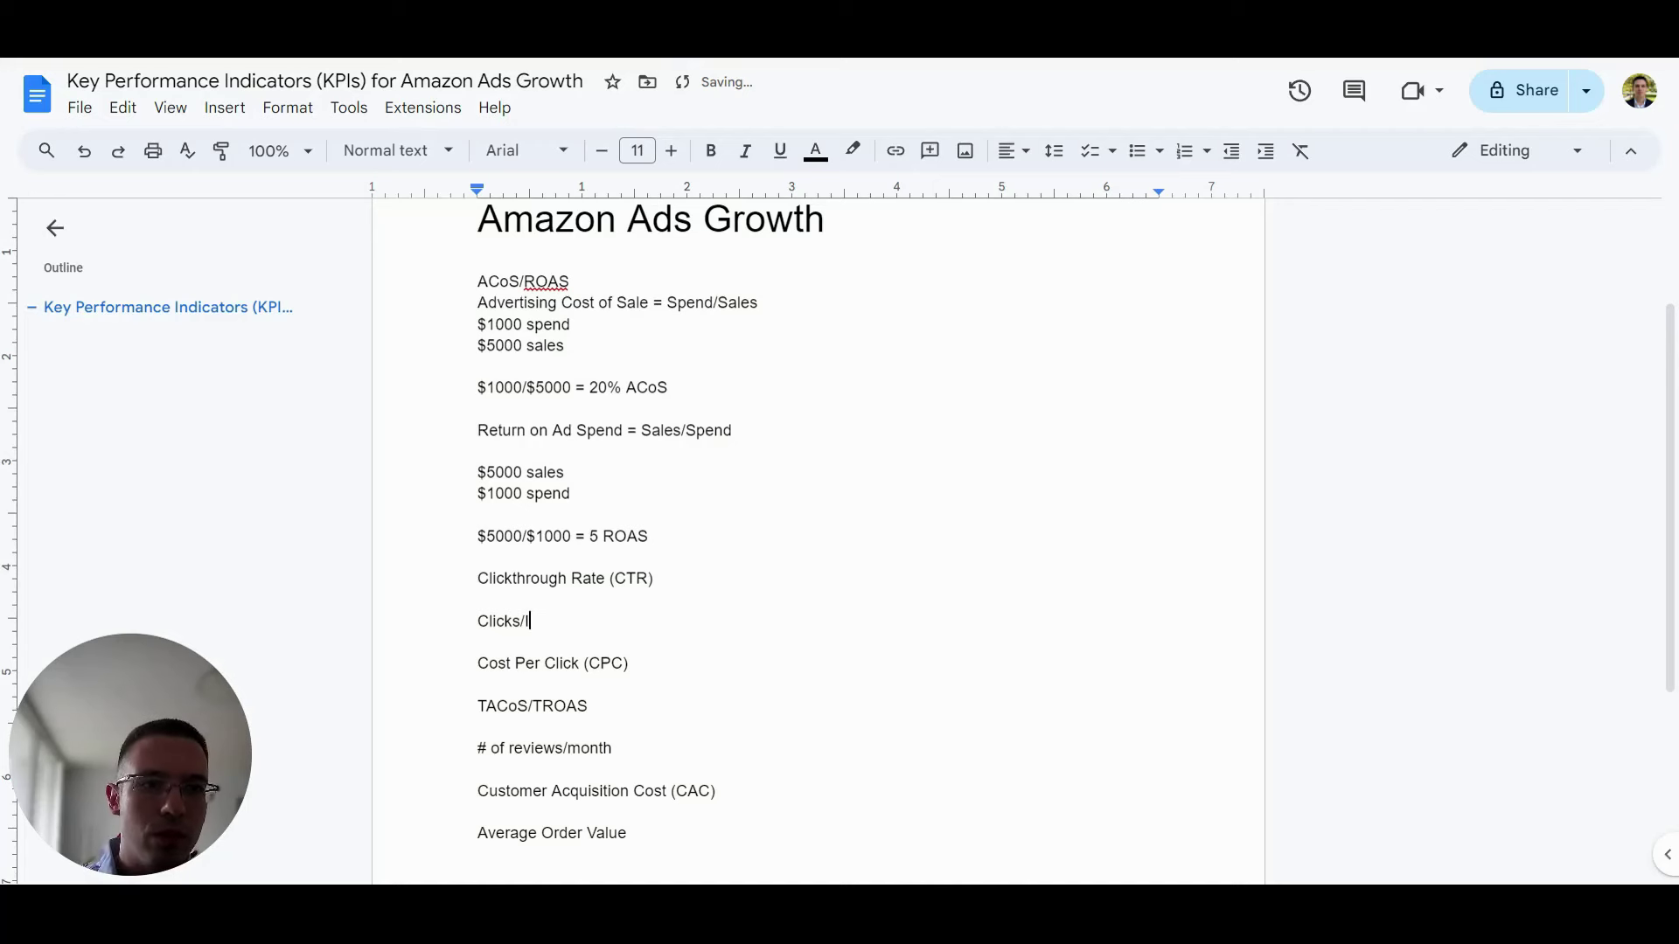
pyautogui.write('Impressions')
pyautogui.press('Return')
pyautogui.press('Return')
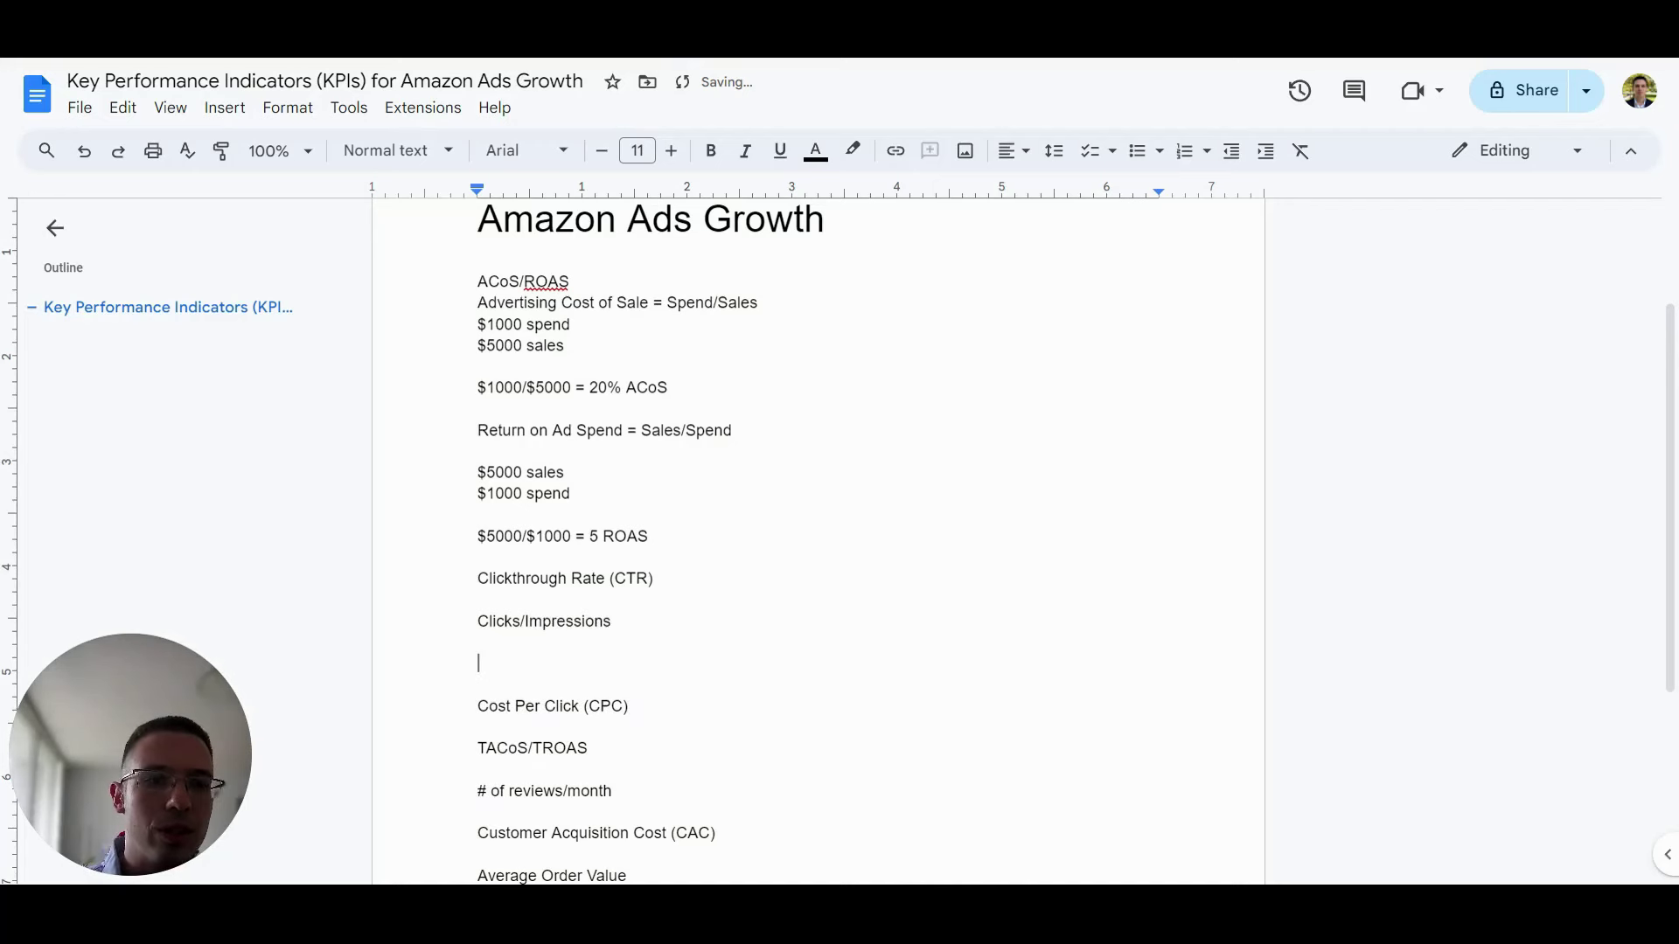
pyautogui.write('1000')
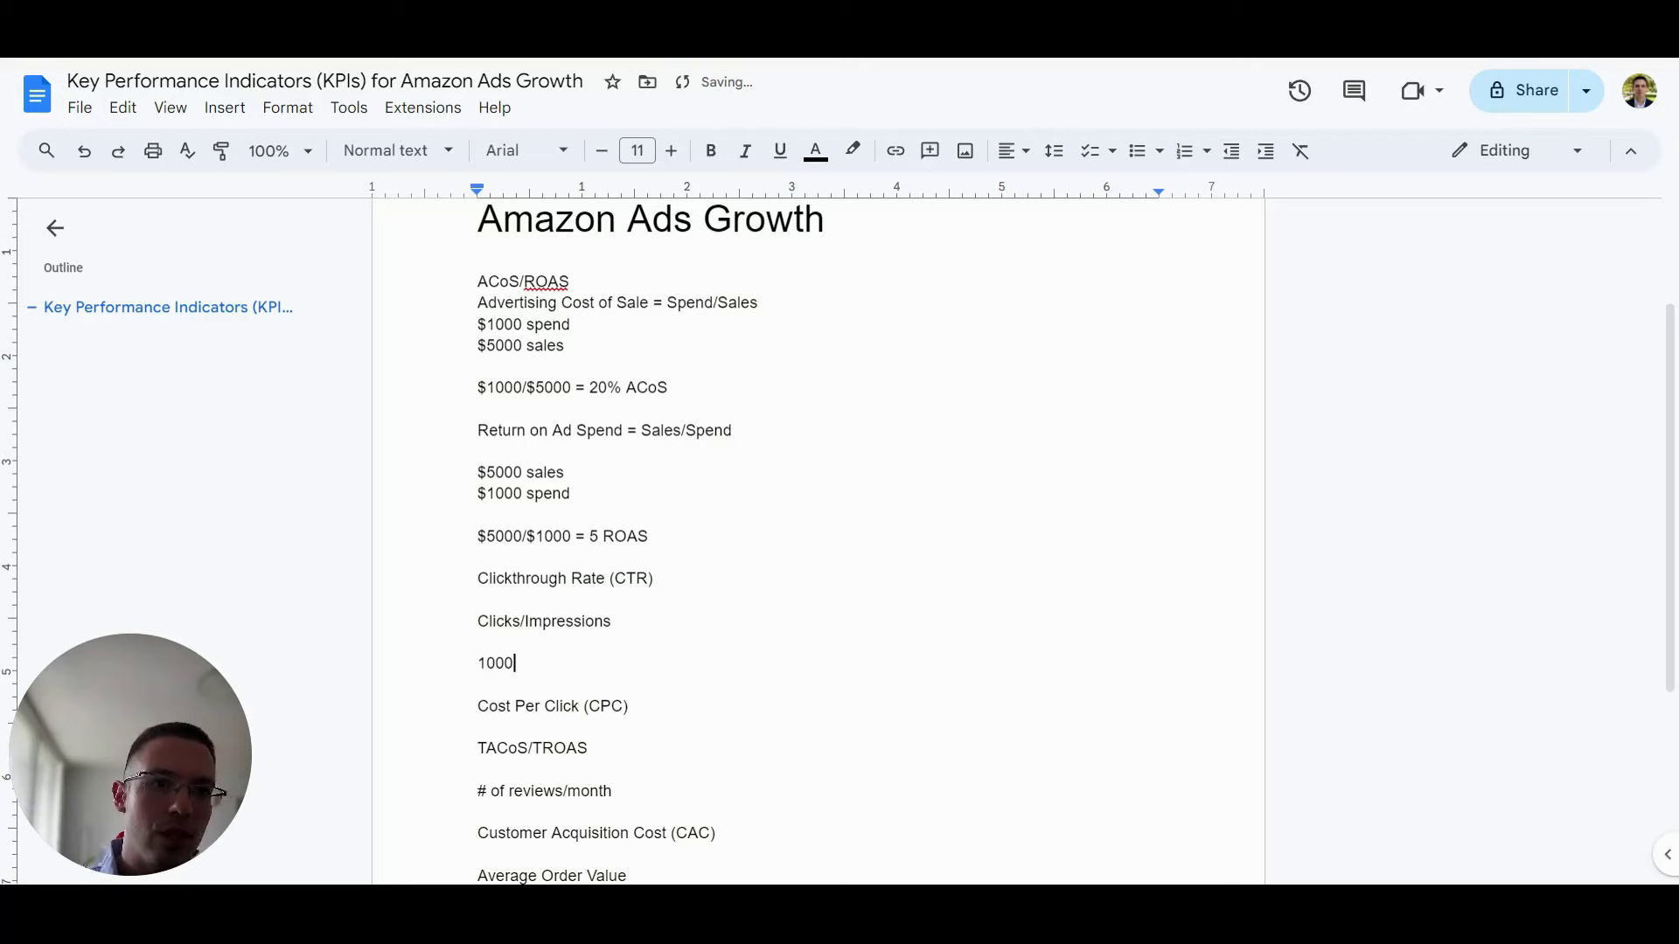
pyautogui.write(' Clicks 100,000 Impressions')
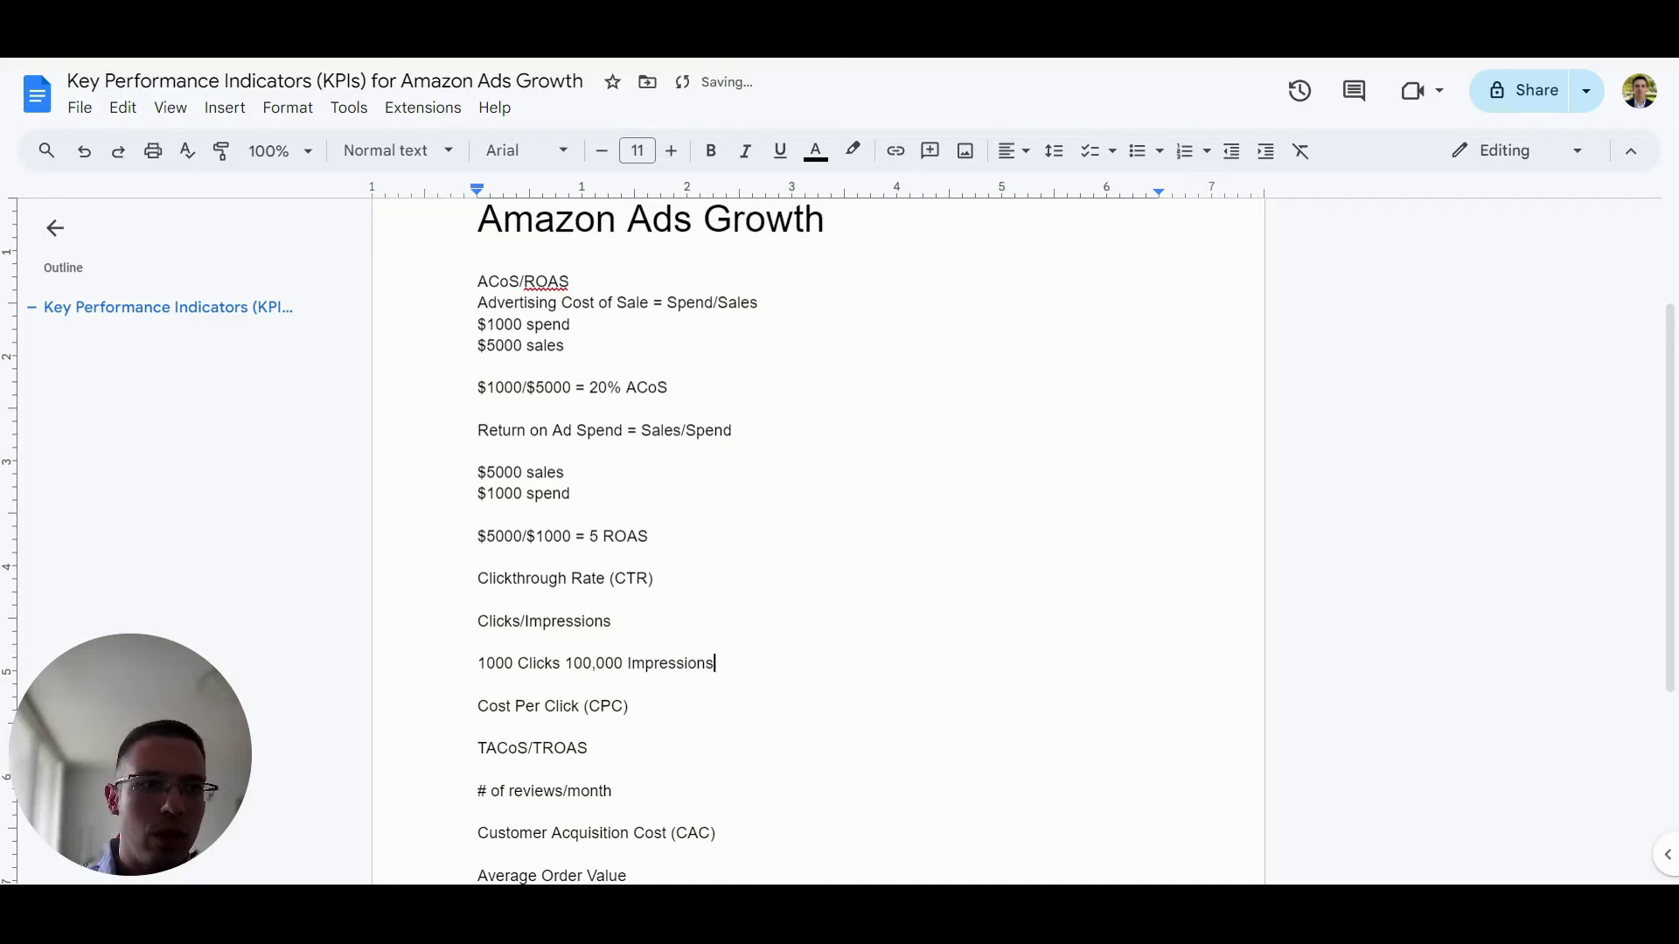
pyautogui.click(565, 664)
pyautogui.press('Return')
# Add the result lines 'CTR = 1000/100,000' and 'CTR = 1%' below the impressions figure.
pyautogui.scroll(-1, 818, 525)
pyautogui.click(627, 597)
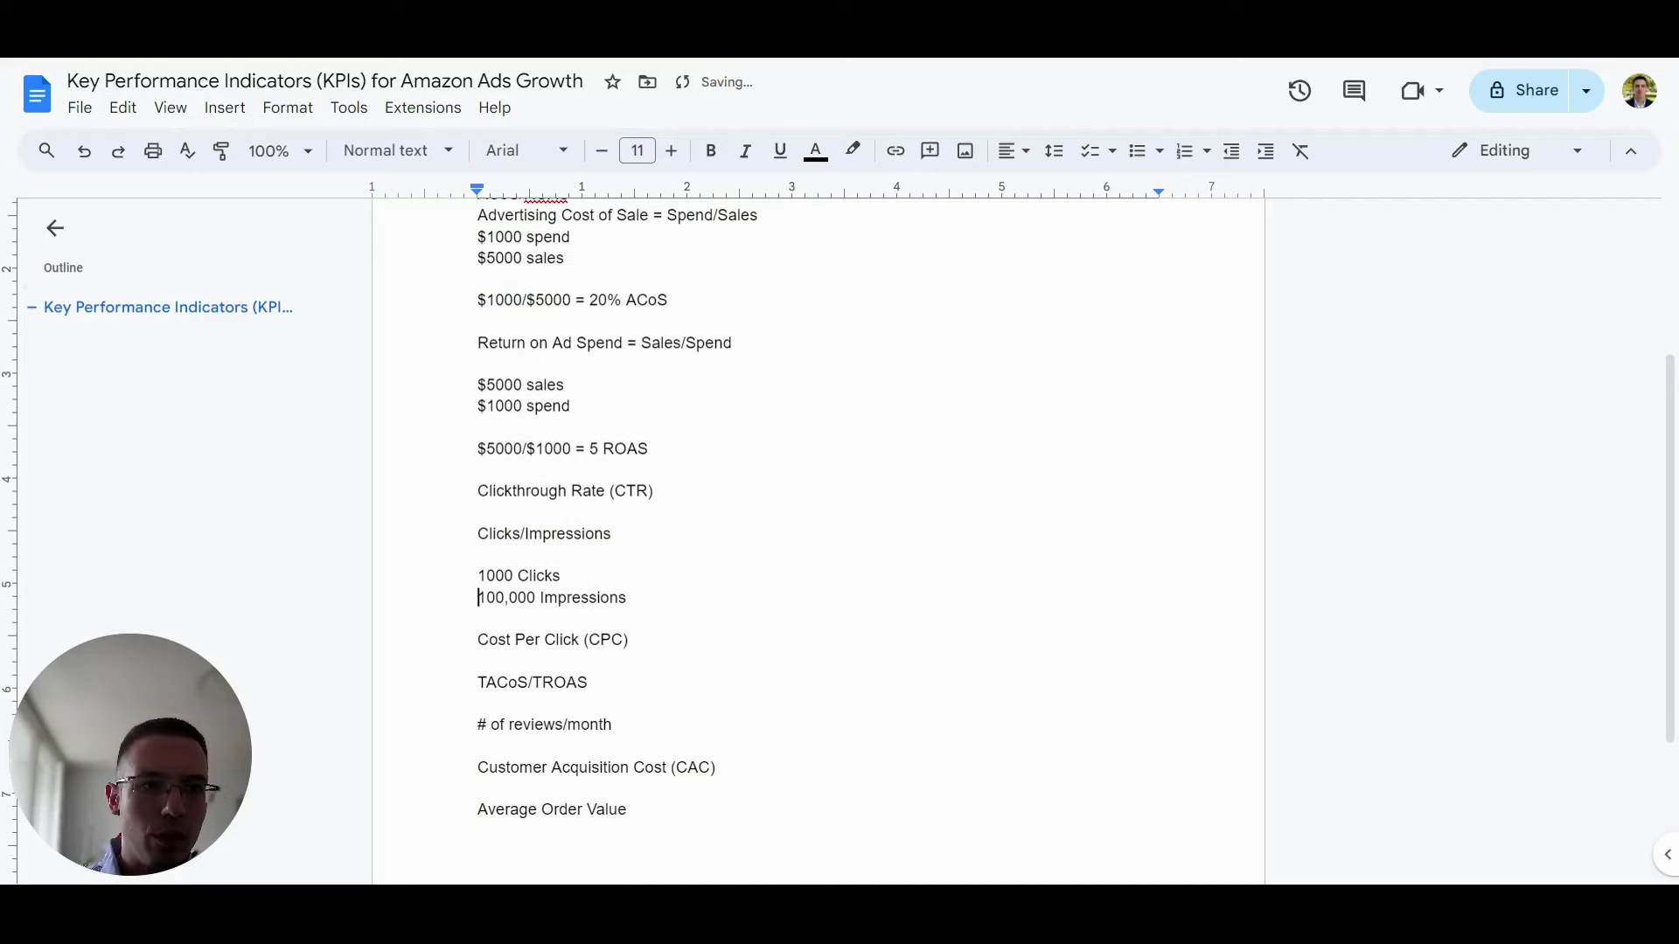
pyautogui.press('Return')
pyautogui.press('Return')
pyautogui.write('CTR ')
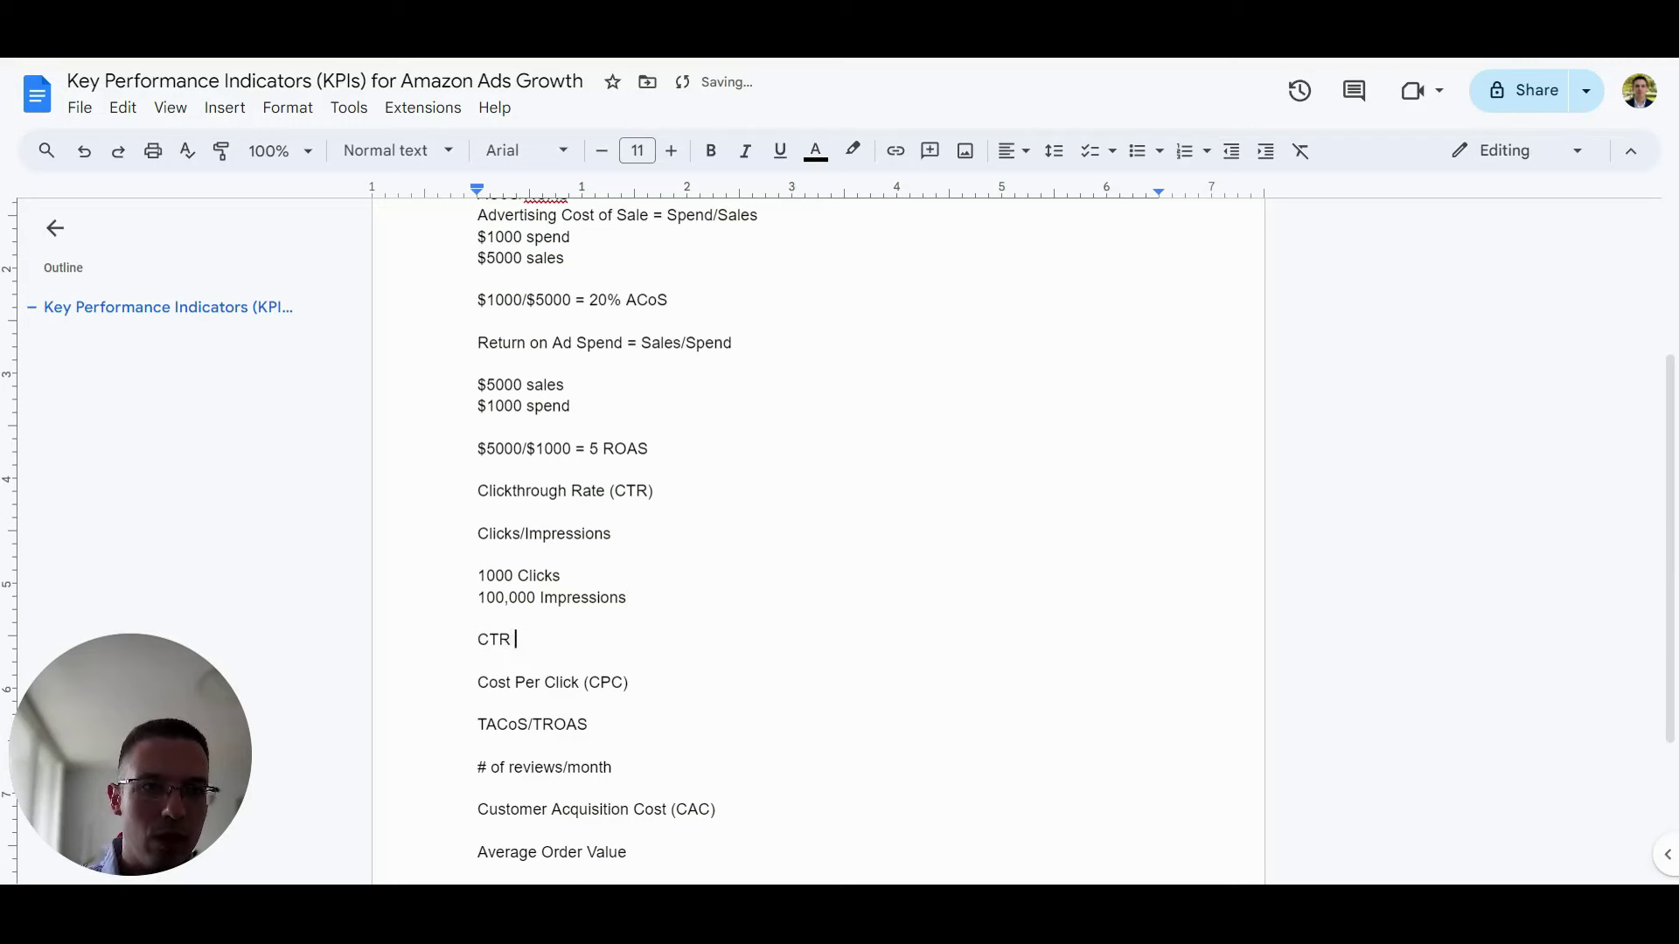
pyautogui.write('= 1000')
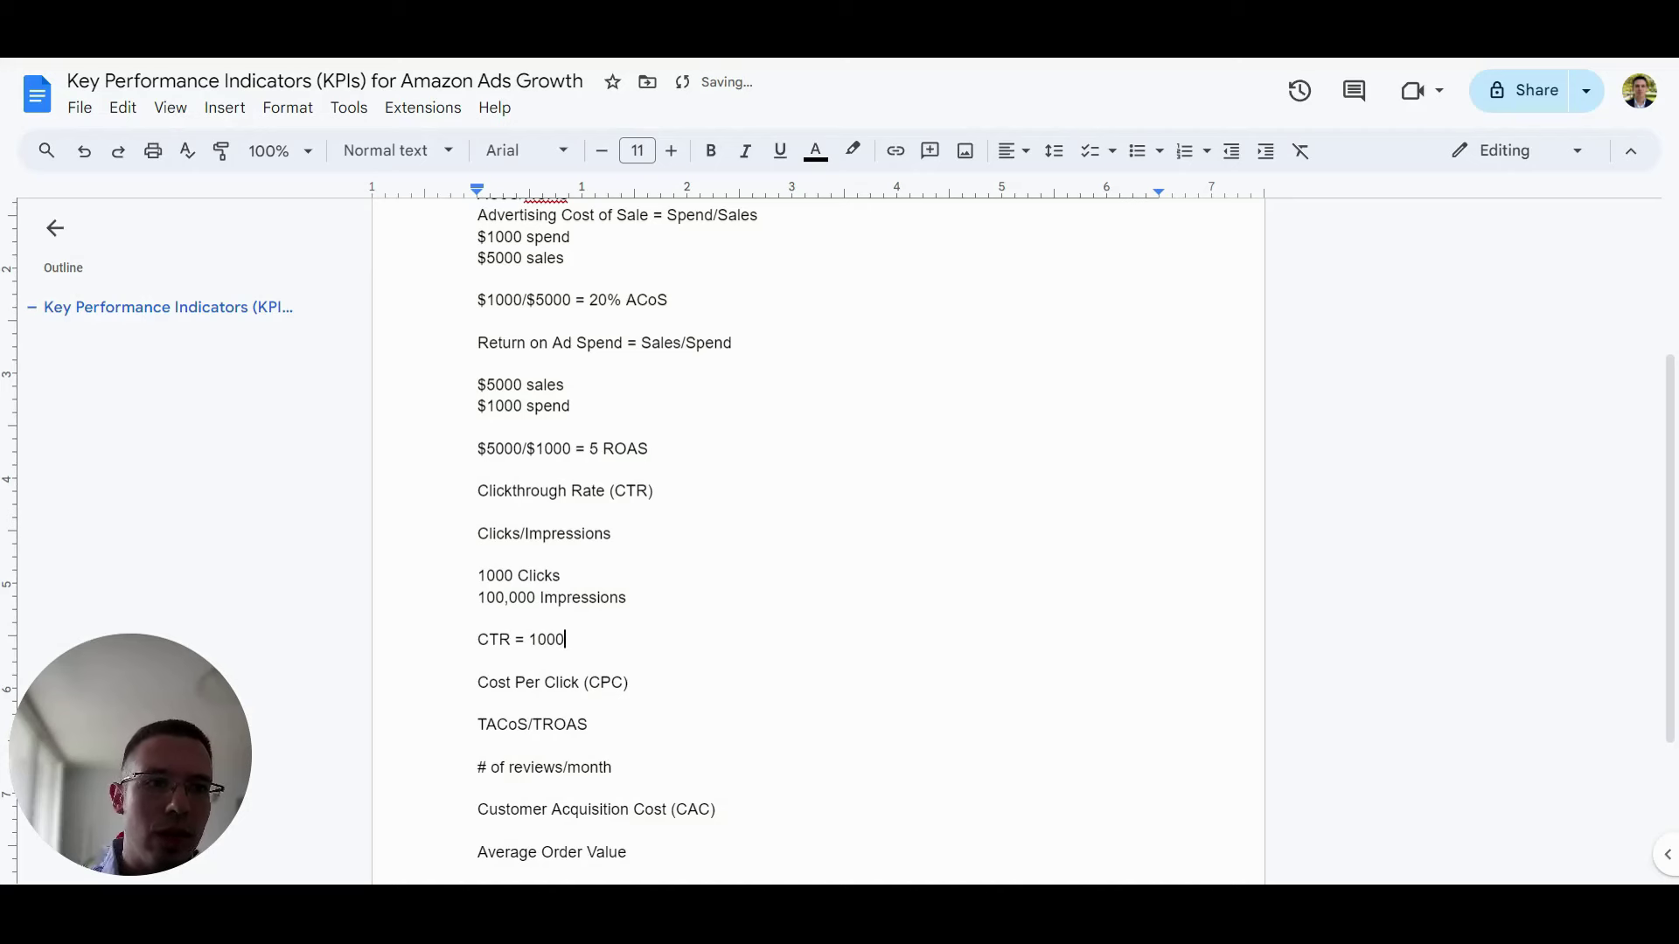
pyautogui.write('/100,000')
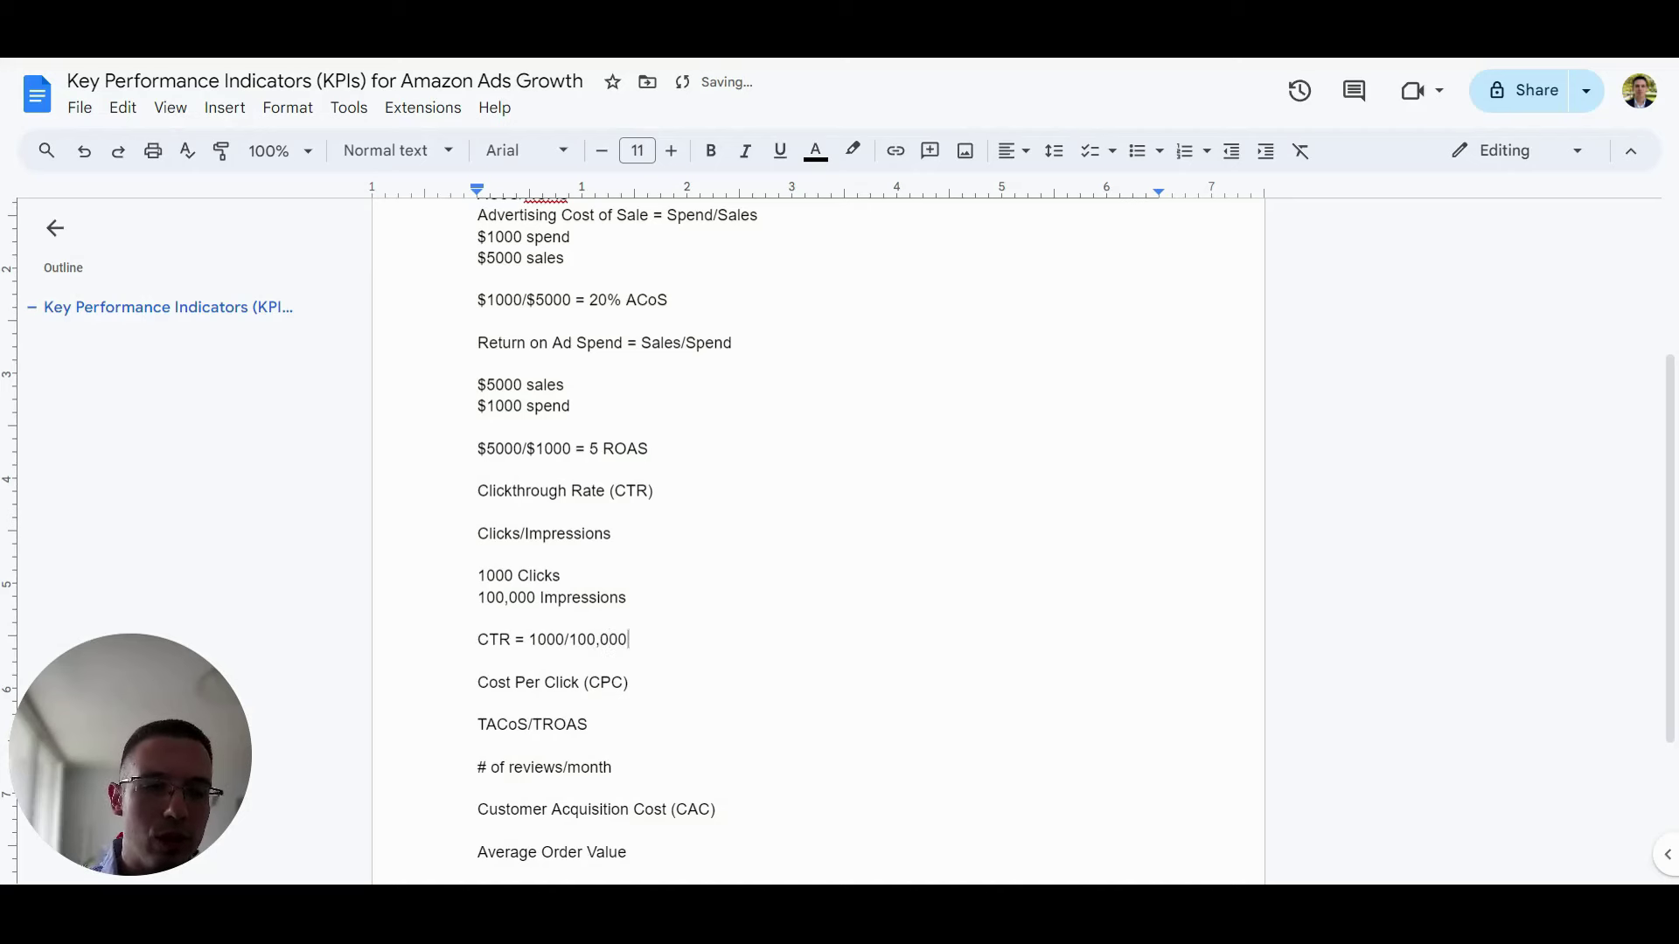
pyautogui.press('Return')
pyautogui.write('CTR = 1%')
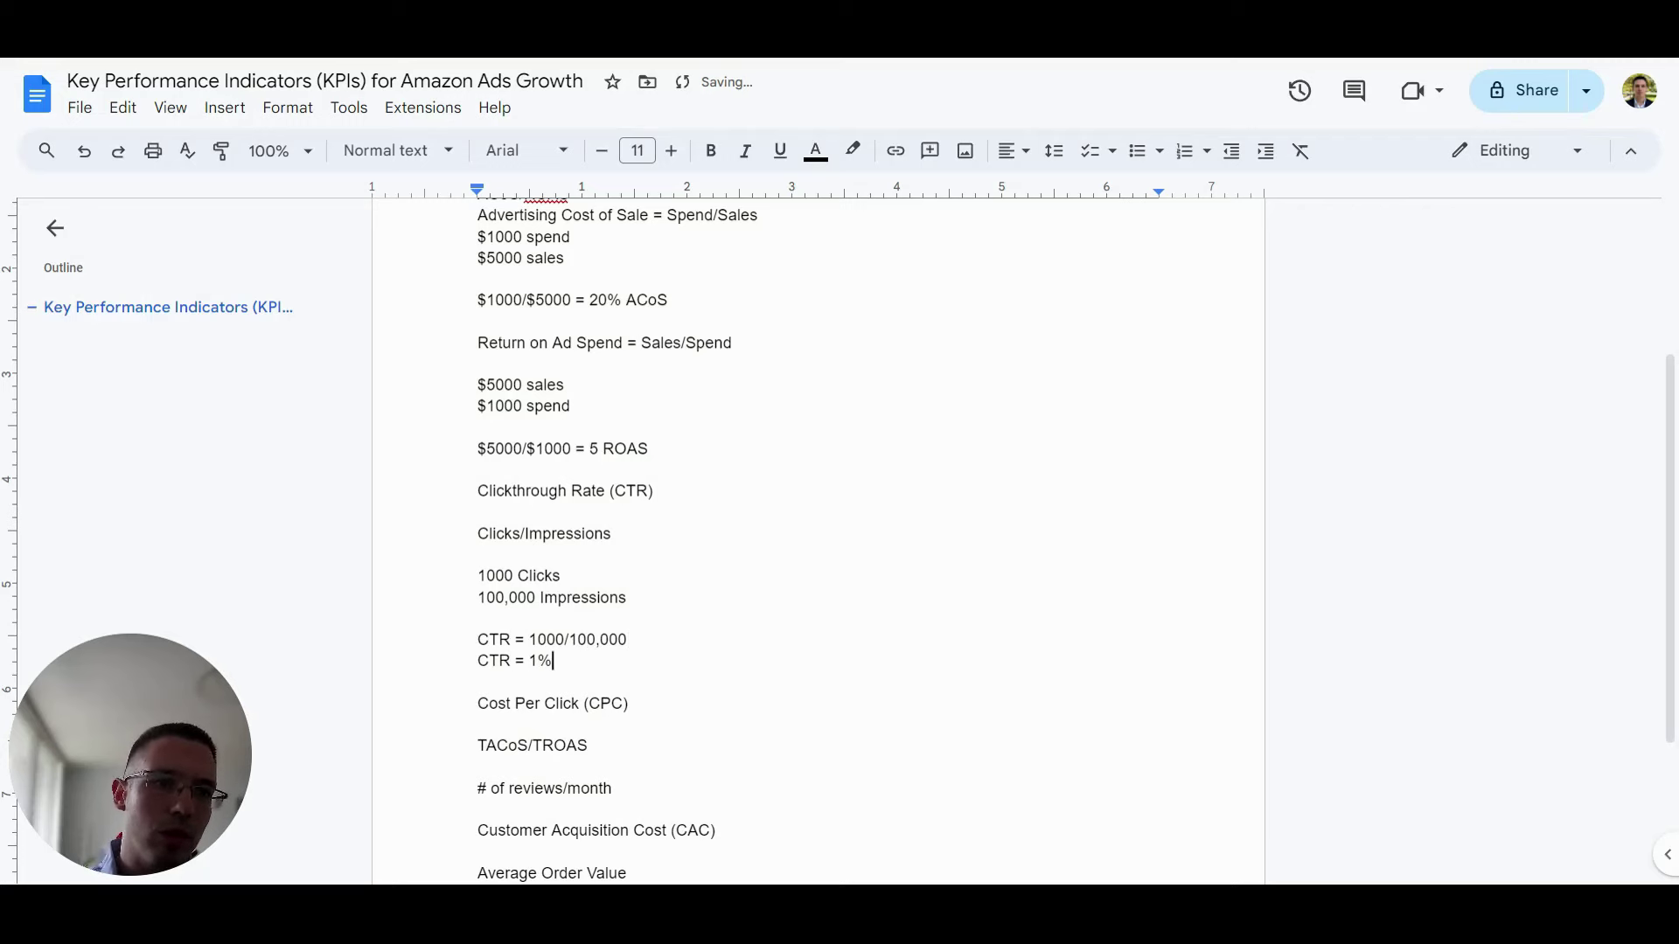
pyautogui.press('Return')
pyautogui.press('Return')
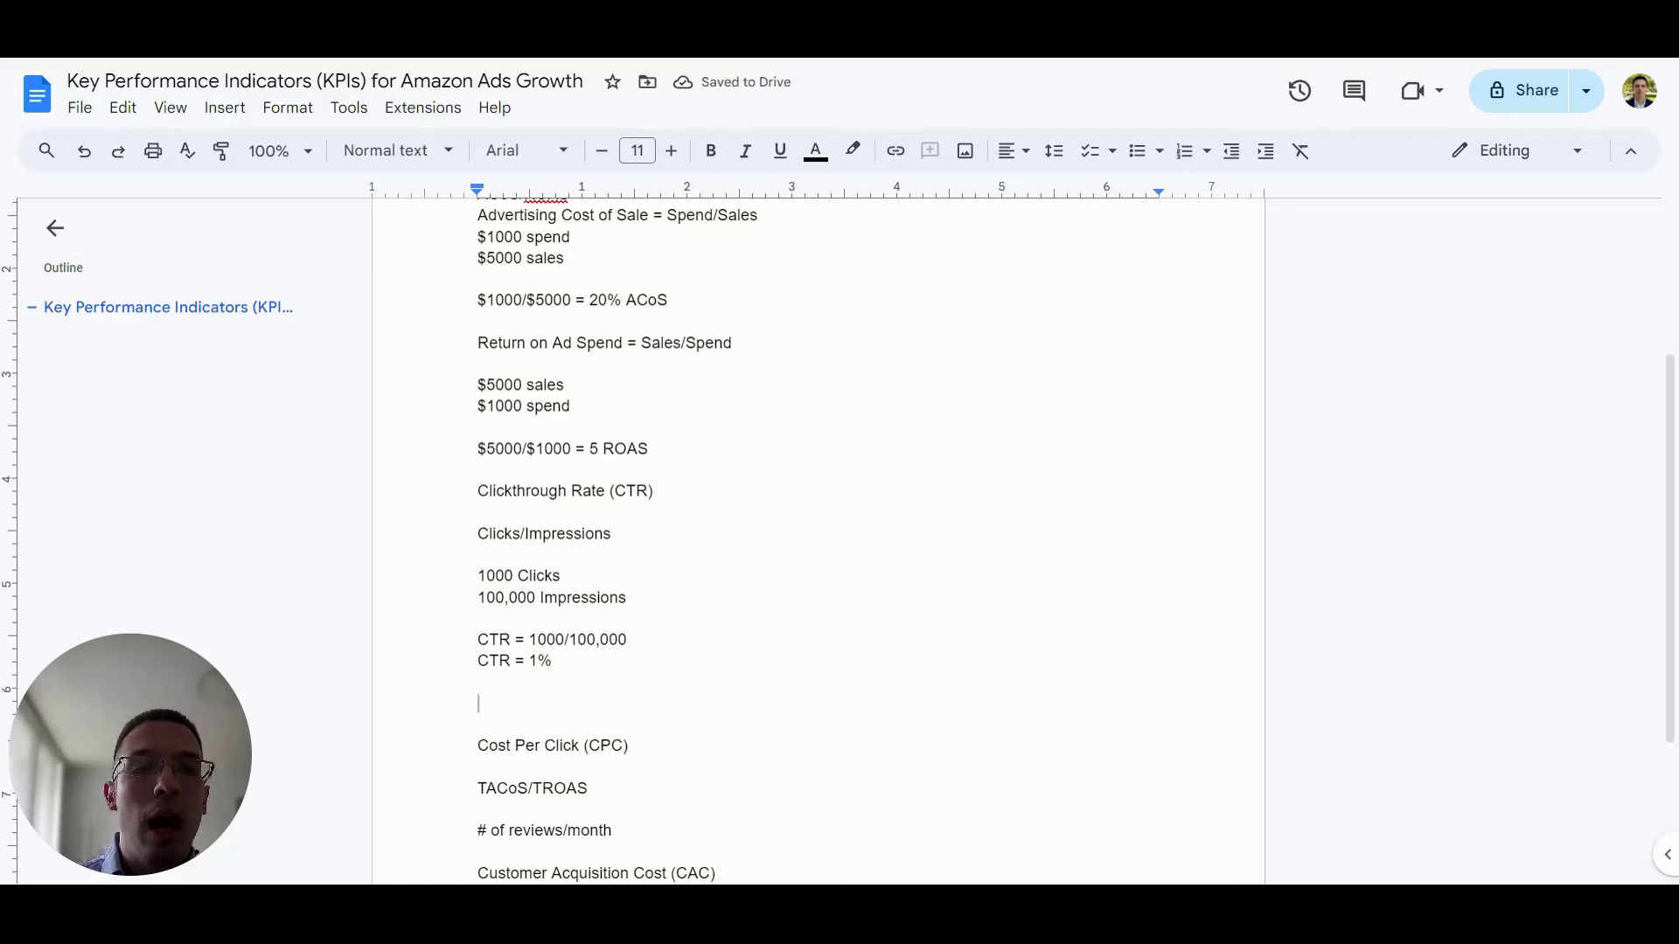
# Bold 'Clickthrough Rate (CTR)' with Ctrl+B, then return to the empty lines below 'CTR = 1%'.
pyautogui.moveTo(478, 490); pyautogui.dragTo(663, 490)
pyautogui.hotkey('ctrl', 'b')
pyautogui.click(478, 682)
pyautogui.click(478, 703)
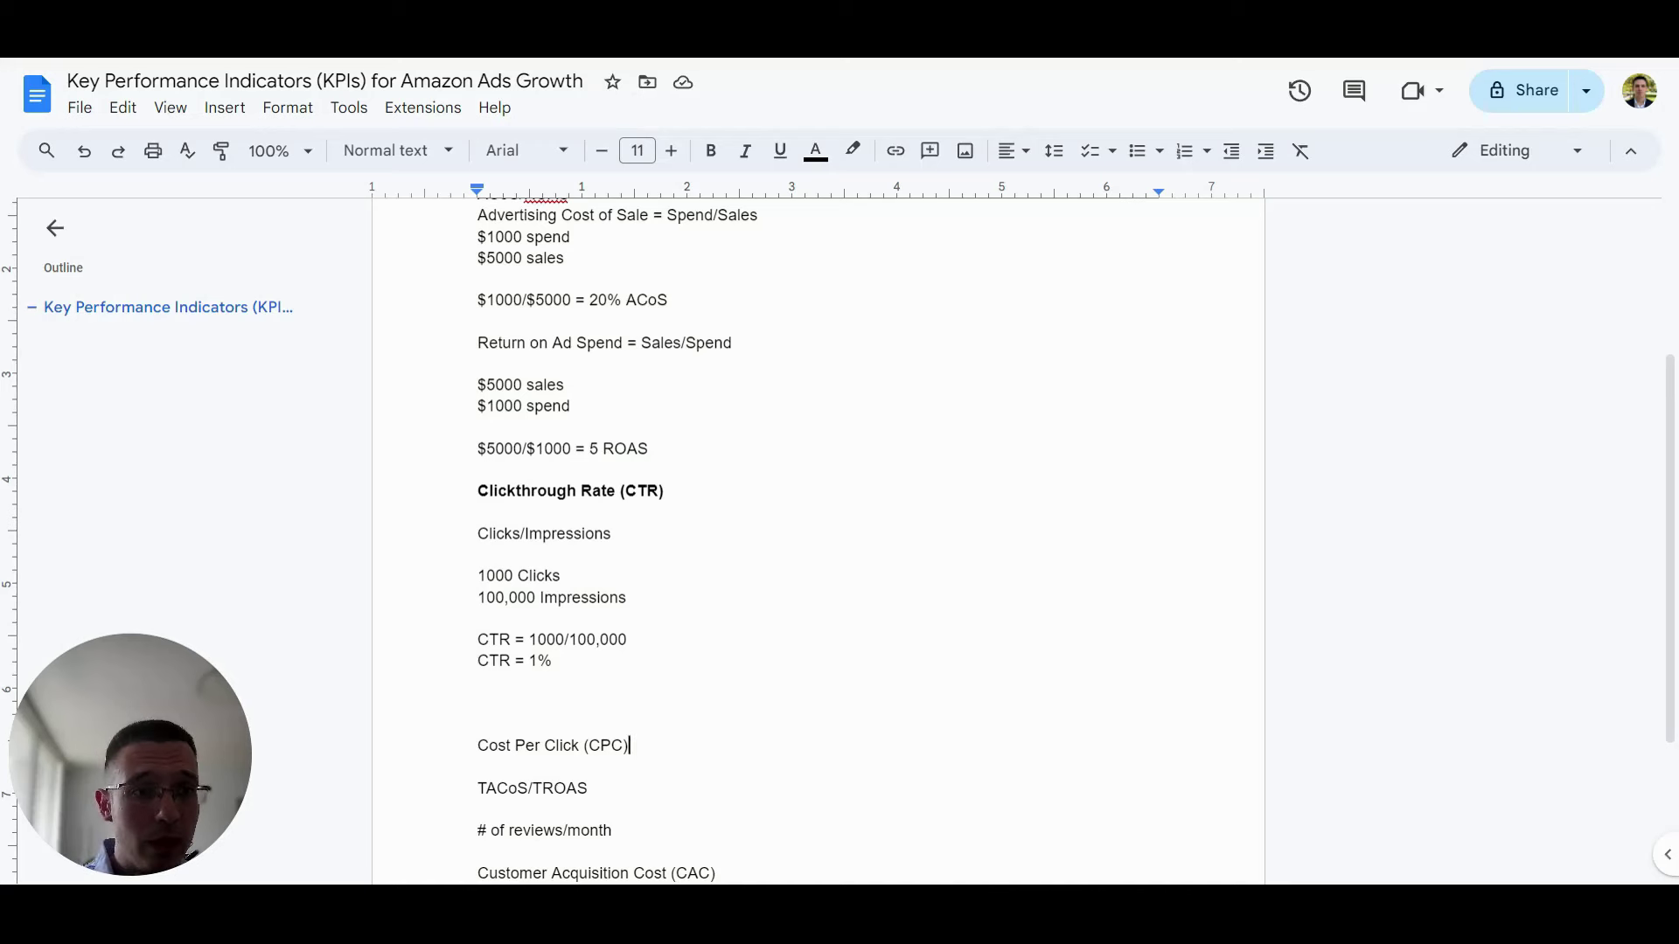
# Insert blank lines under the Cost Per Click (CPC) heading and scroll back toward the top.
pyautogui.press('Return')
pyautogui.press('Return')
pyautogui.scroll(-3, 817, 542)
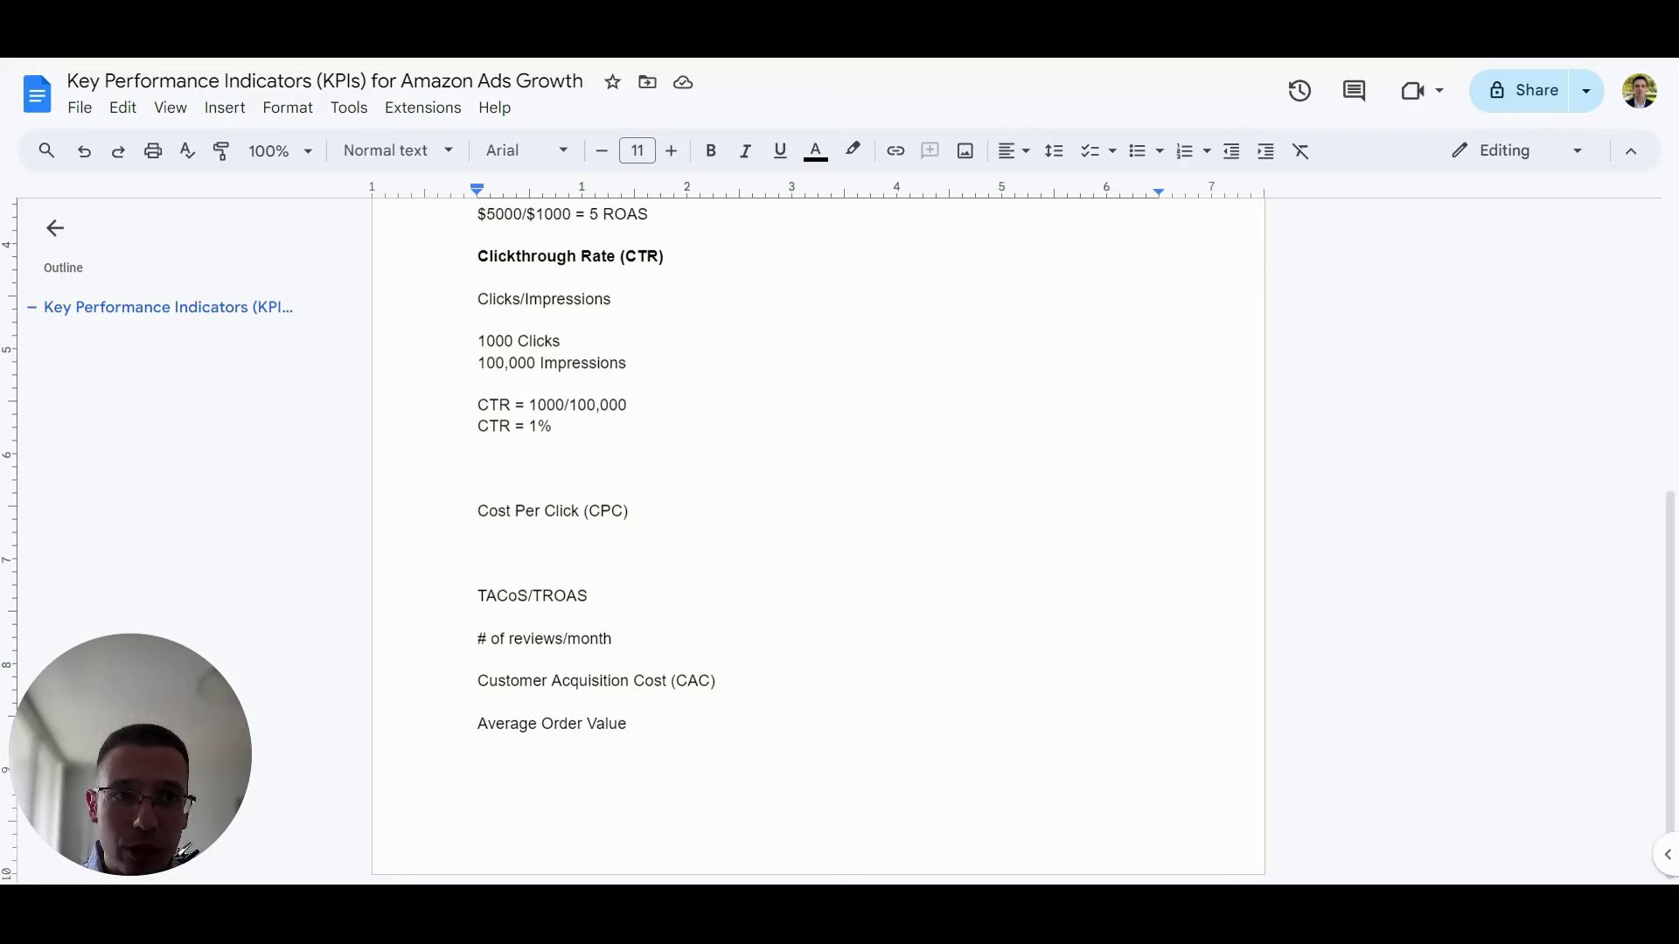
pyautogui.scroll(6, 817, 542)
pyautogui.scroll(-1, 817, 542)
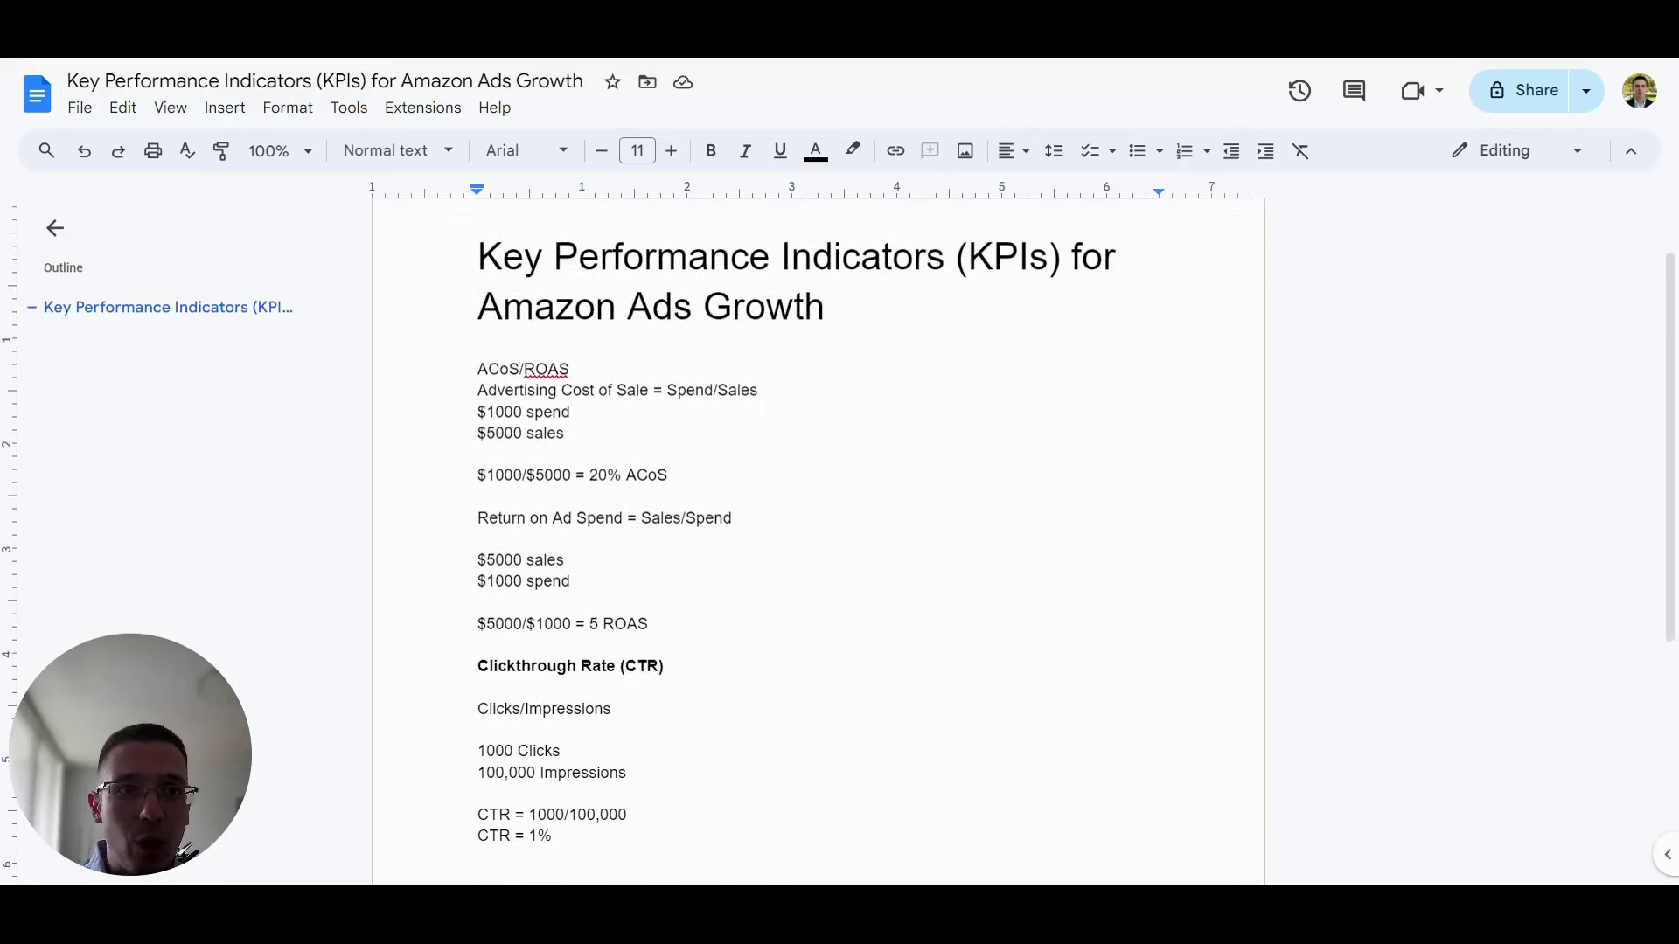
pyautogui.scroll(-2, 817, 542)
pyautogui.scroll(1, 818, 542)
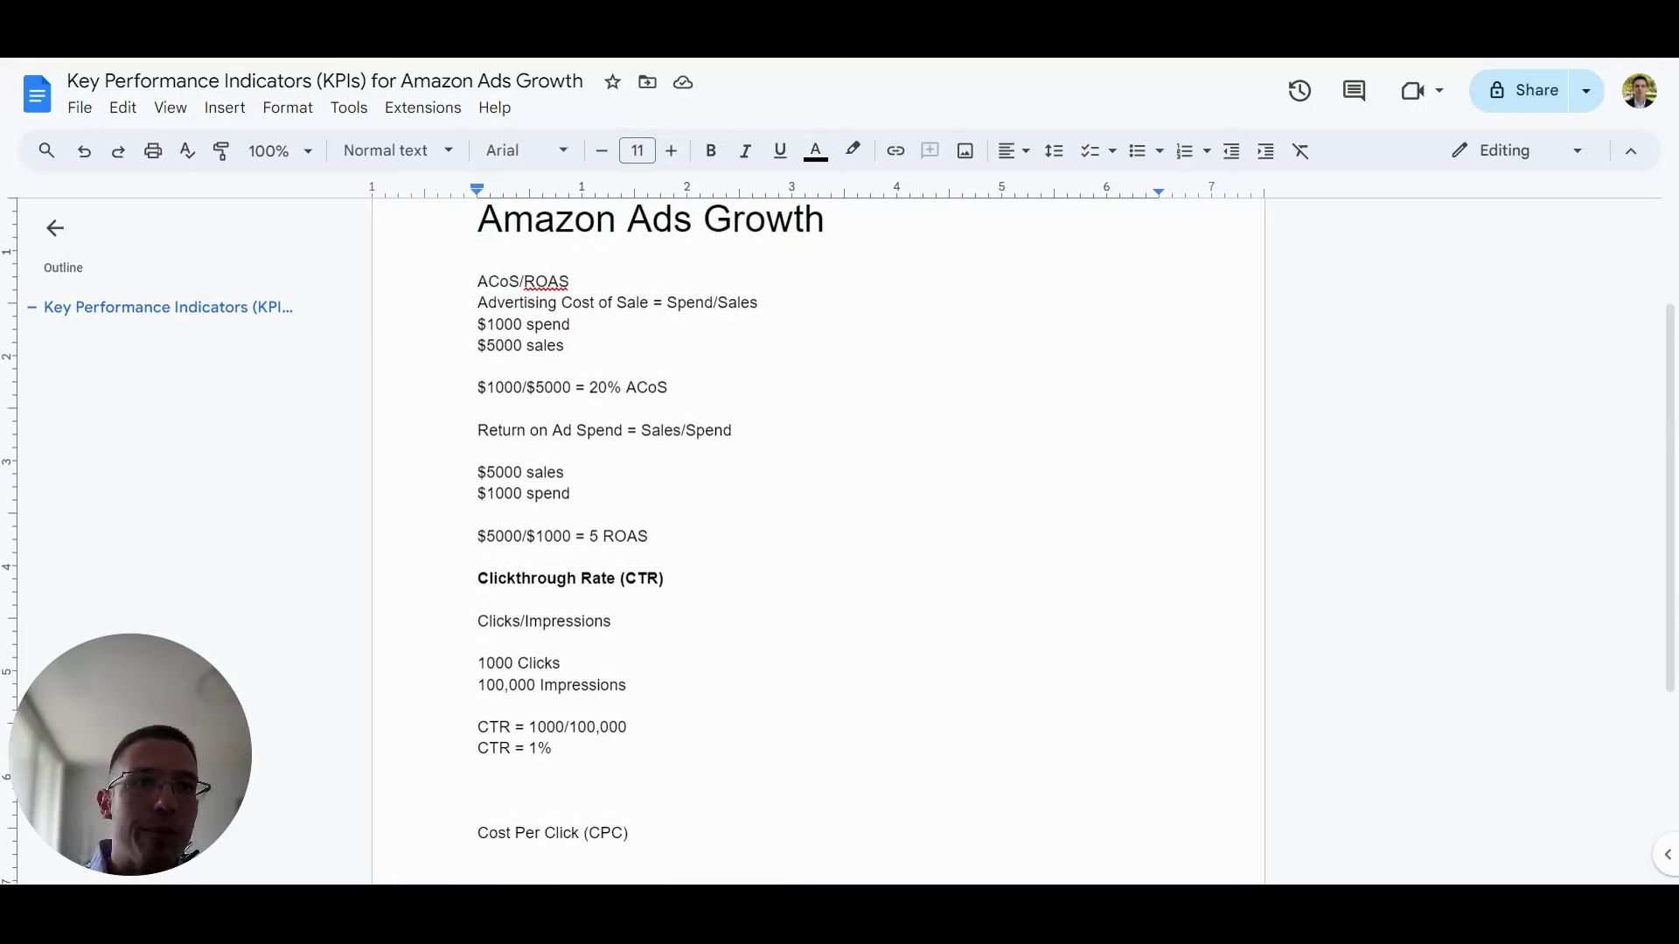
# Make the ACoS/ROAS heading bold.
pyautogui.moveTo(478, 282); pyautogui.dragTo(569, 281)
pyautogui.hotkey('ctrl', 'b')
pyautogui.scroll(-3, 818, 542)
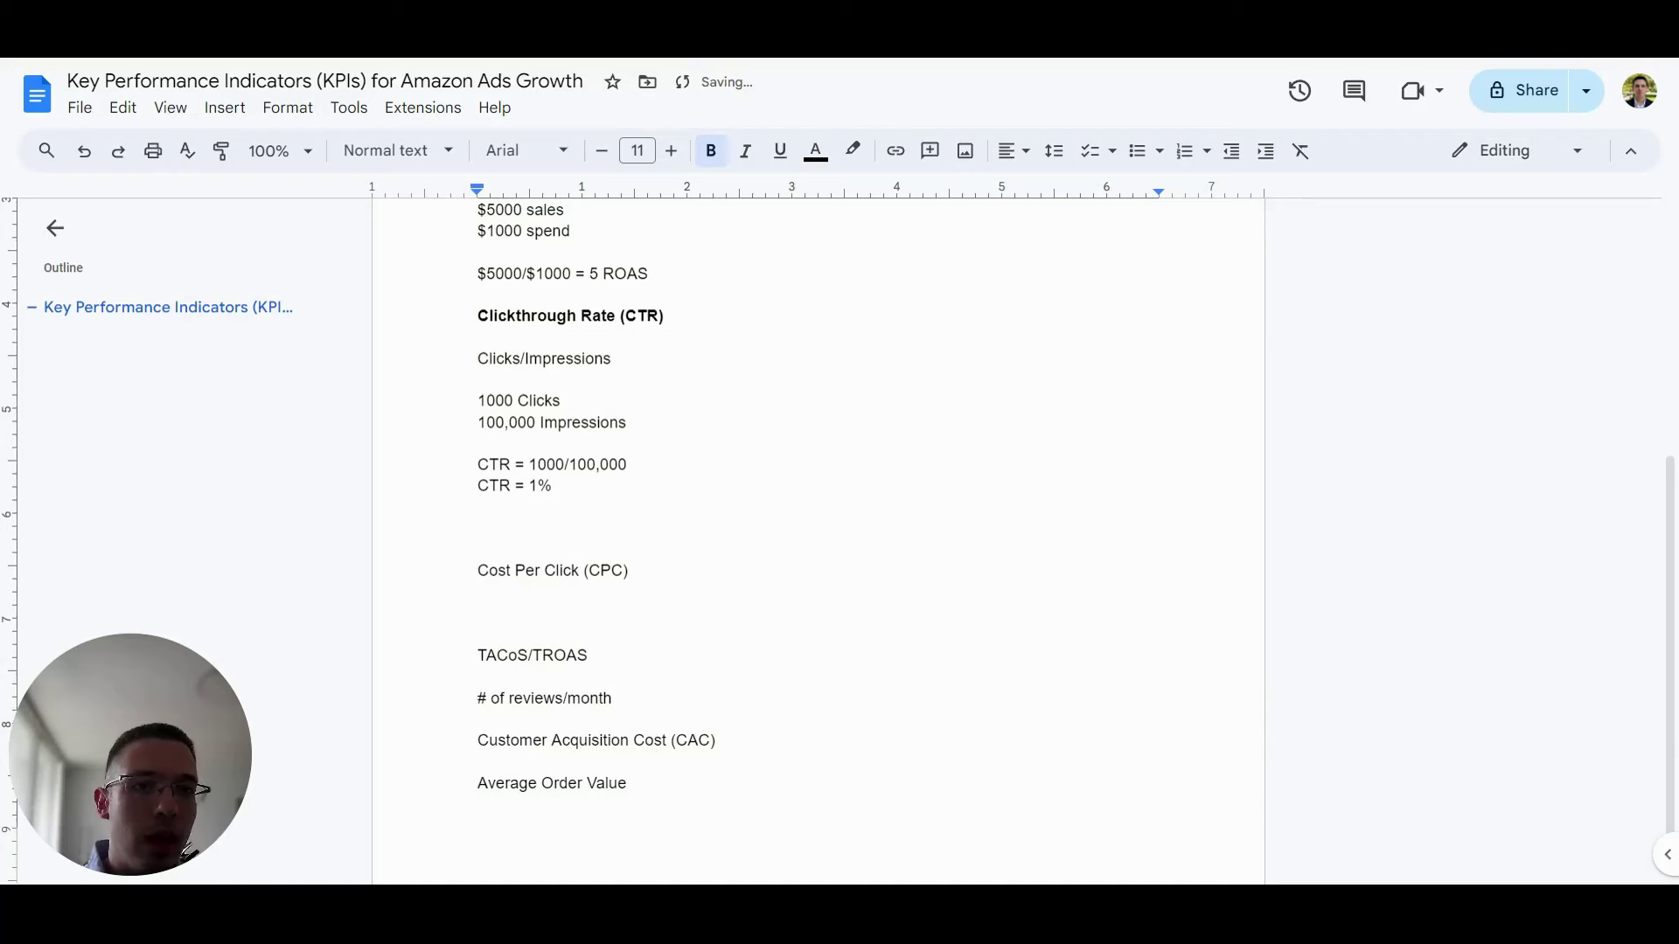
pyautogui.click(479, 612)
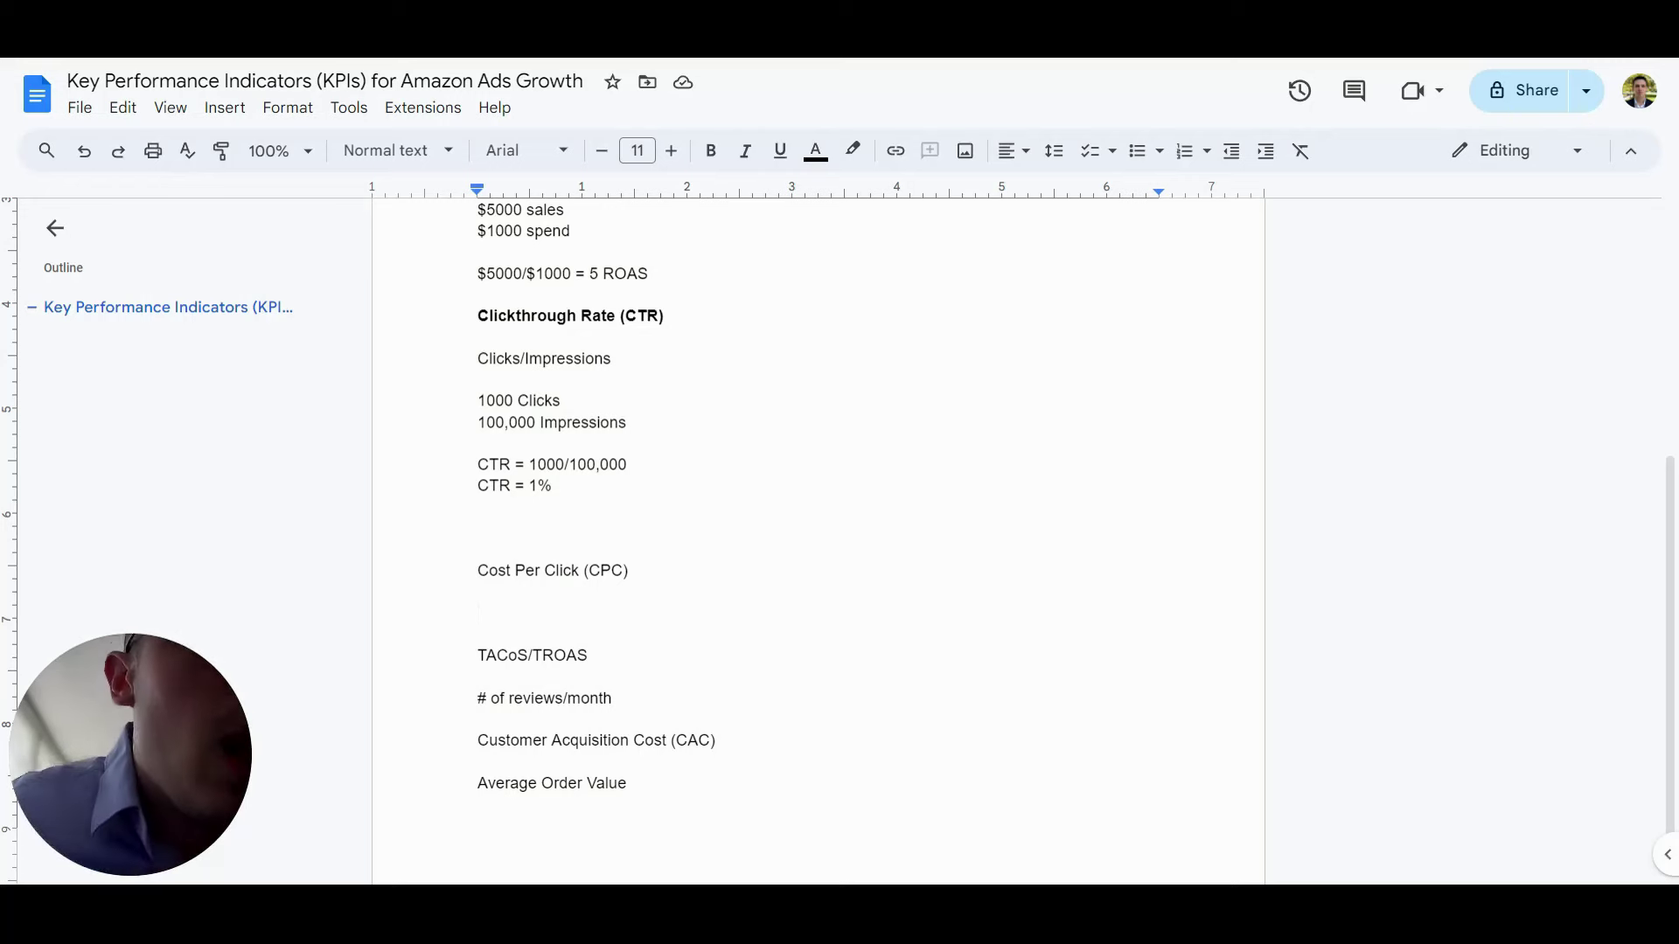
# Remove the extra blank lines above Cost Per Click (CPC) and make that heading bold.
pyautogui.click(479, 528)
pyautogui.press('BackSpace')
pyautogui.press('BackSpace')
pyautogui.moveTo(630, 529); pyautogui.dragTo(478, 528)
pyautogui.hotkey('ctrl', 'b')
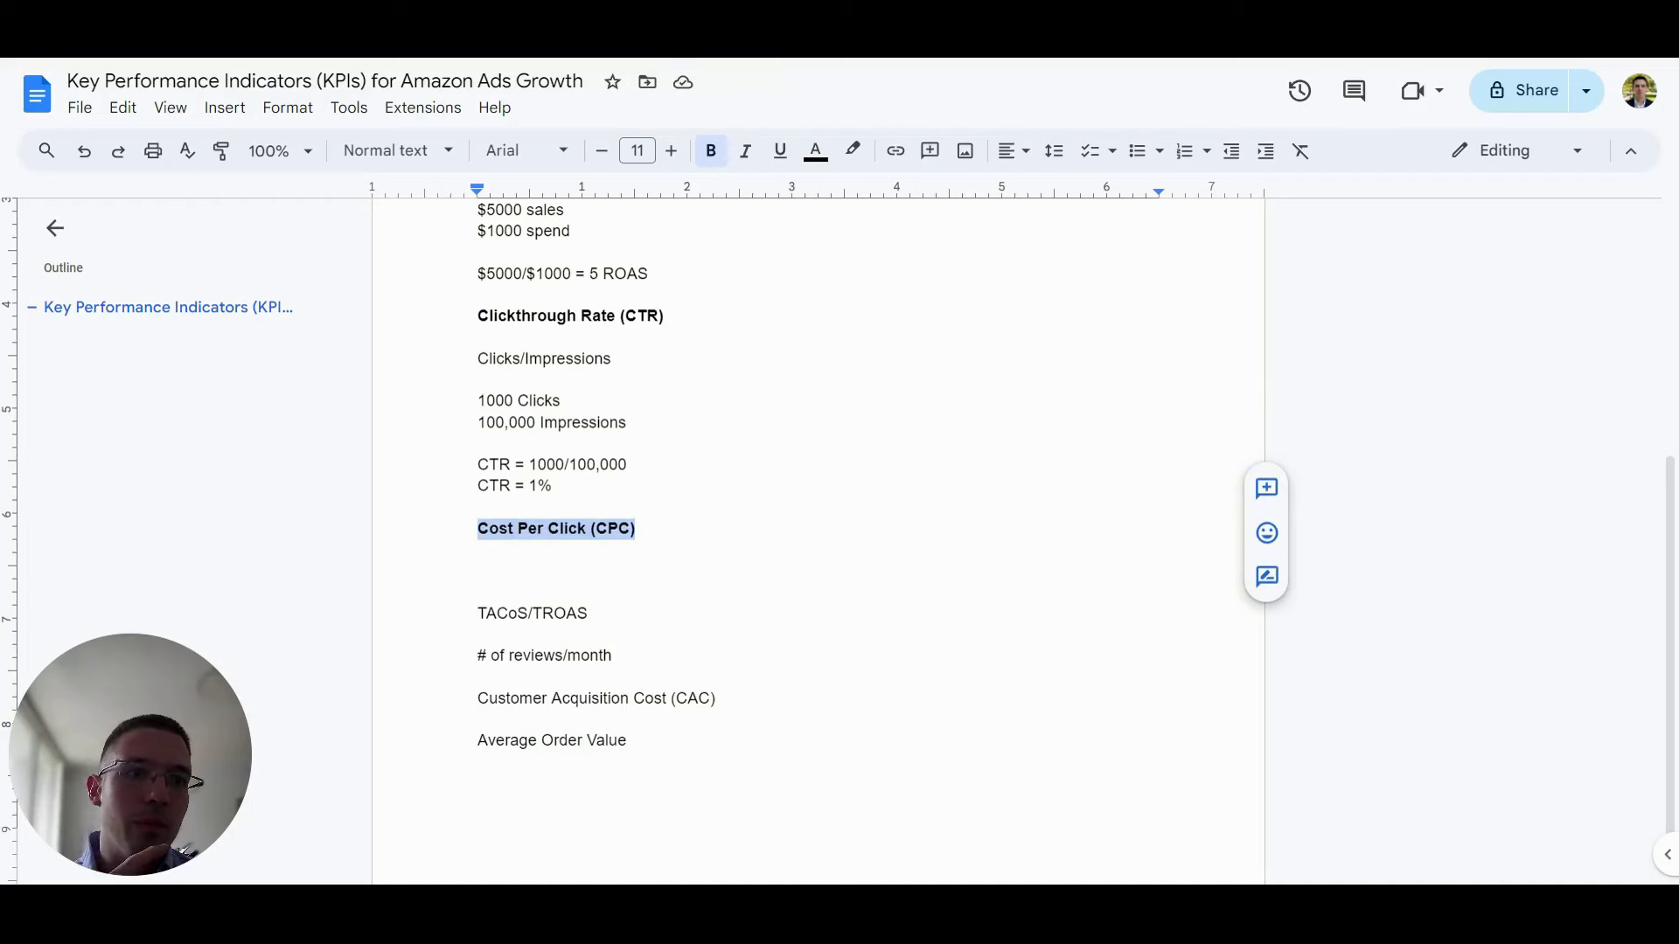
pyautogui.click(477, 589)
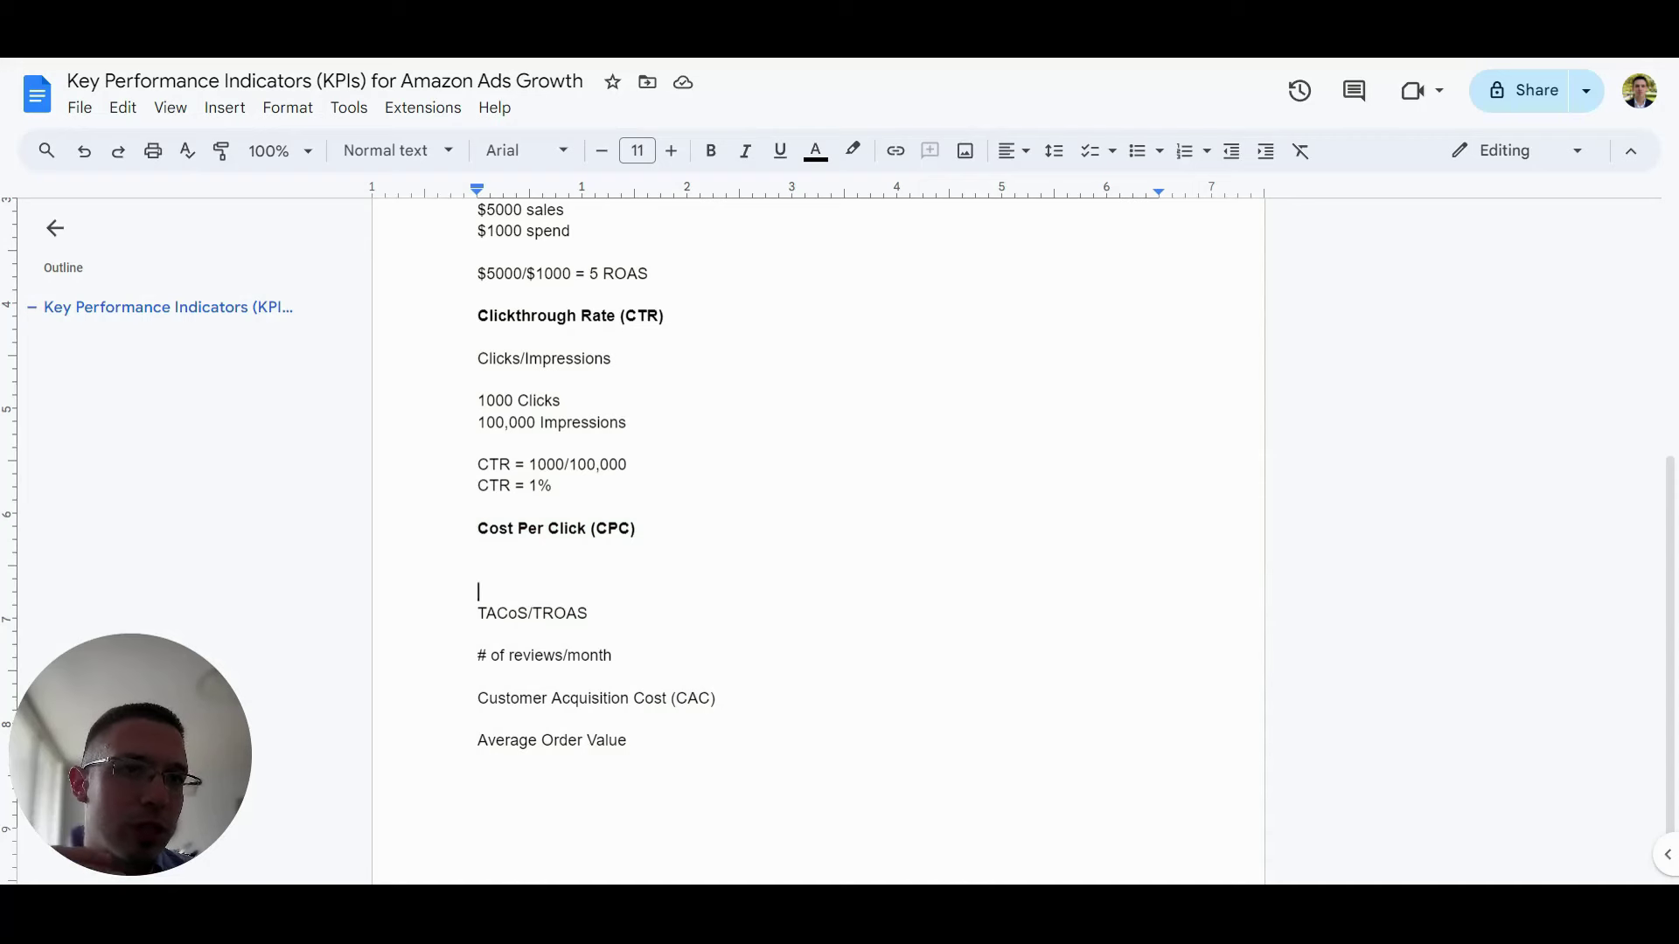
pyautogui.scroll(1, 817, 525)
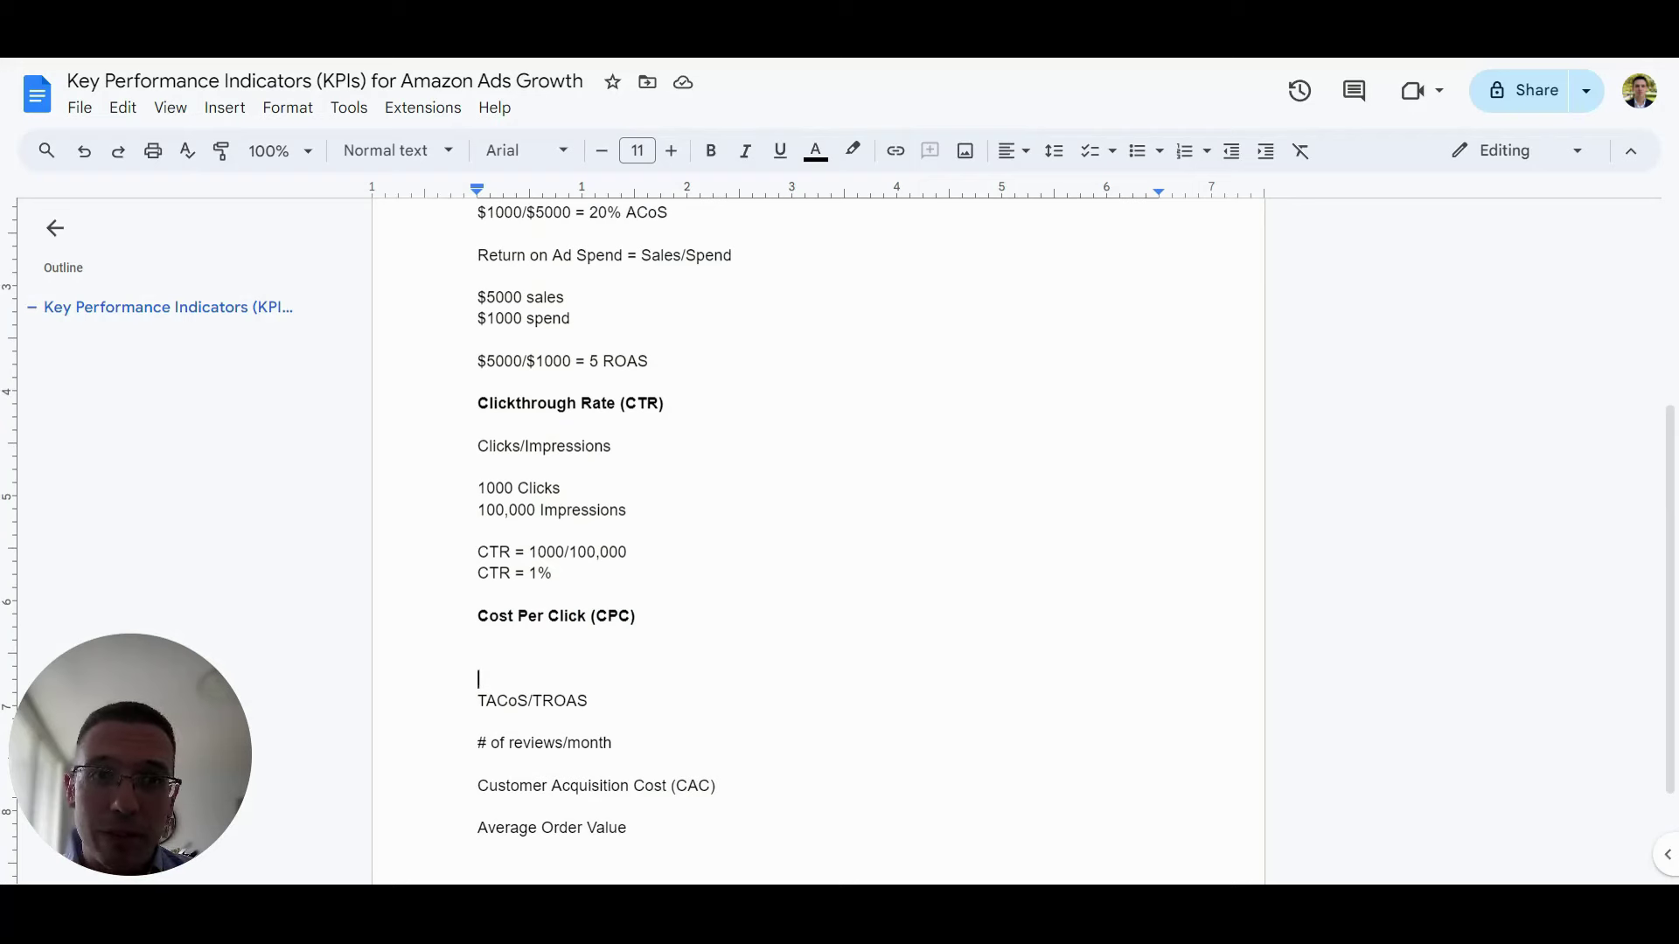
# Under the CPC heading, type '$5 CPC', '$25 Product', '1/3 Conversion Rate', '5*5 = 25', then 'Conversion Rate'.
pyautogui.click(479, 657)
pyautogui.write('$5')
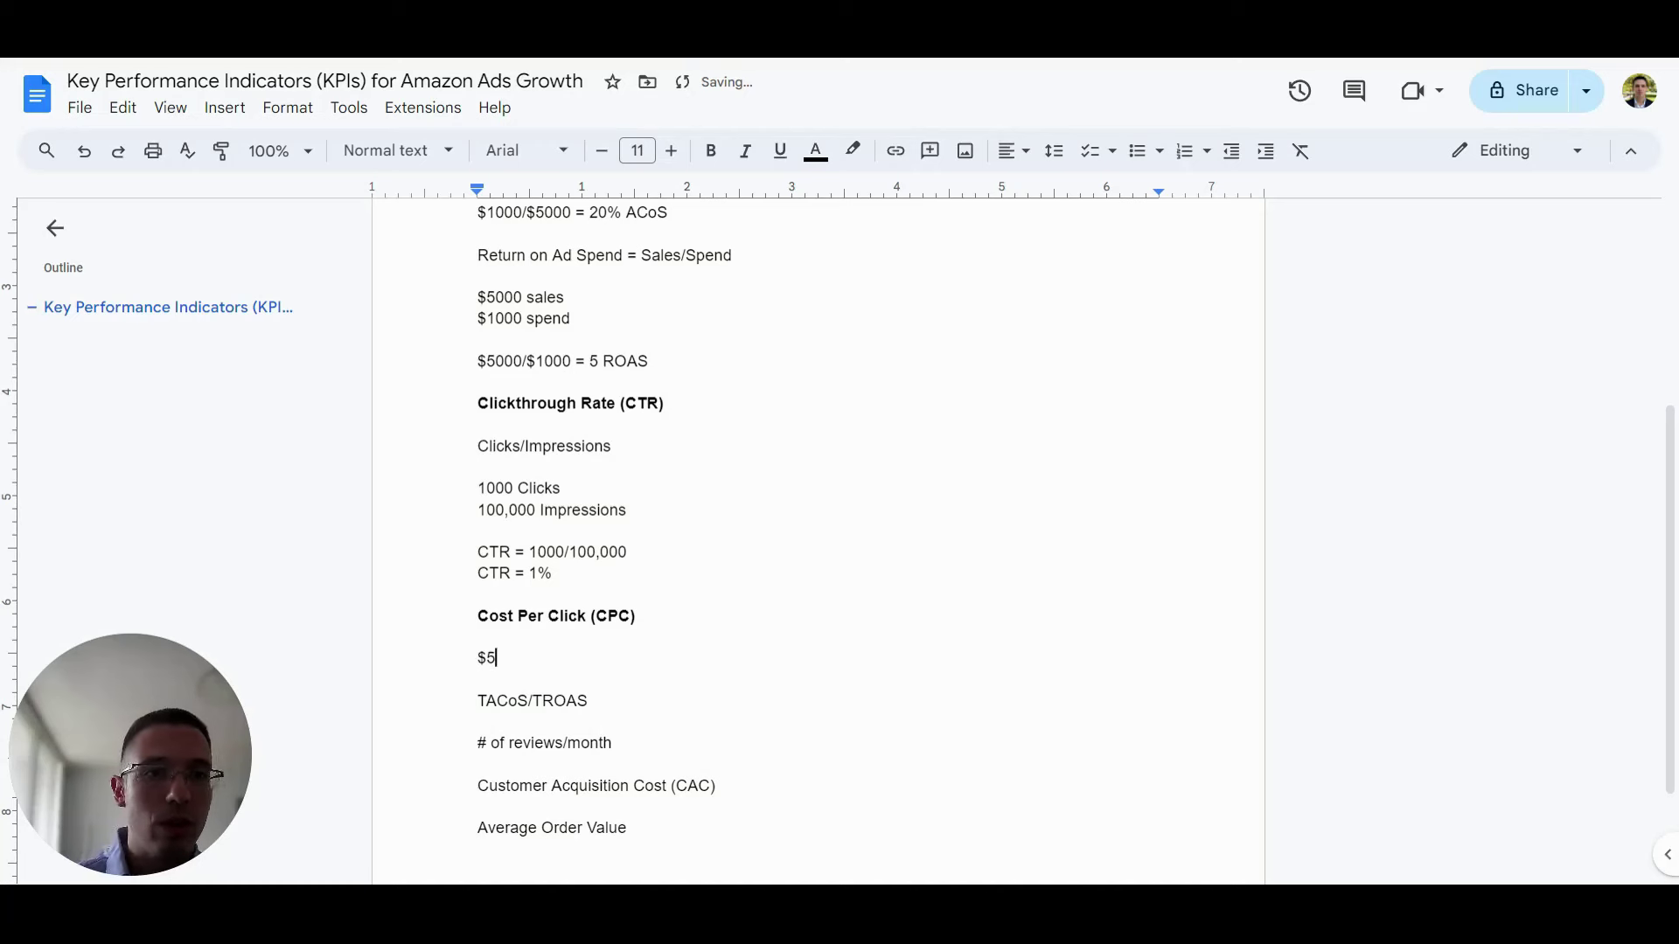
pyautogui.write(' CPC')
pyautogui.press('Return')
pyautogui.write('$25 Product')
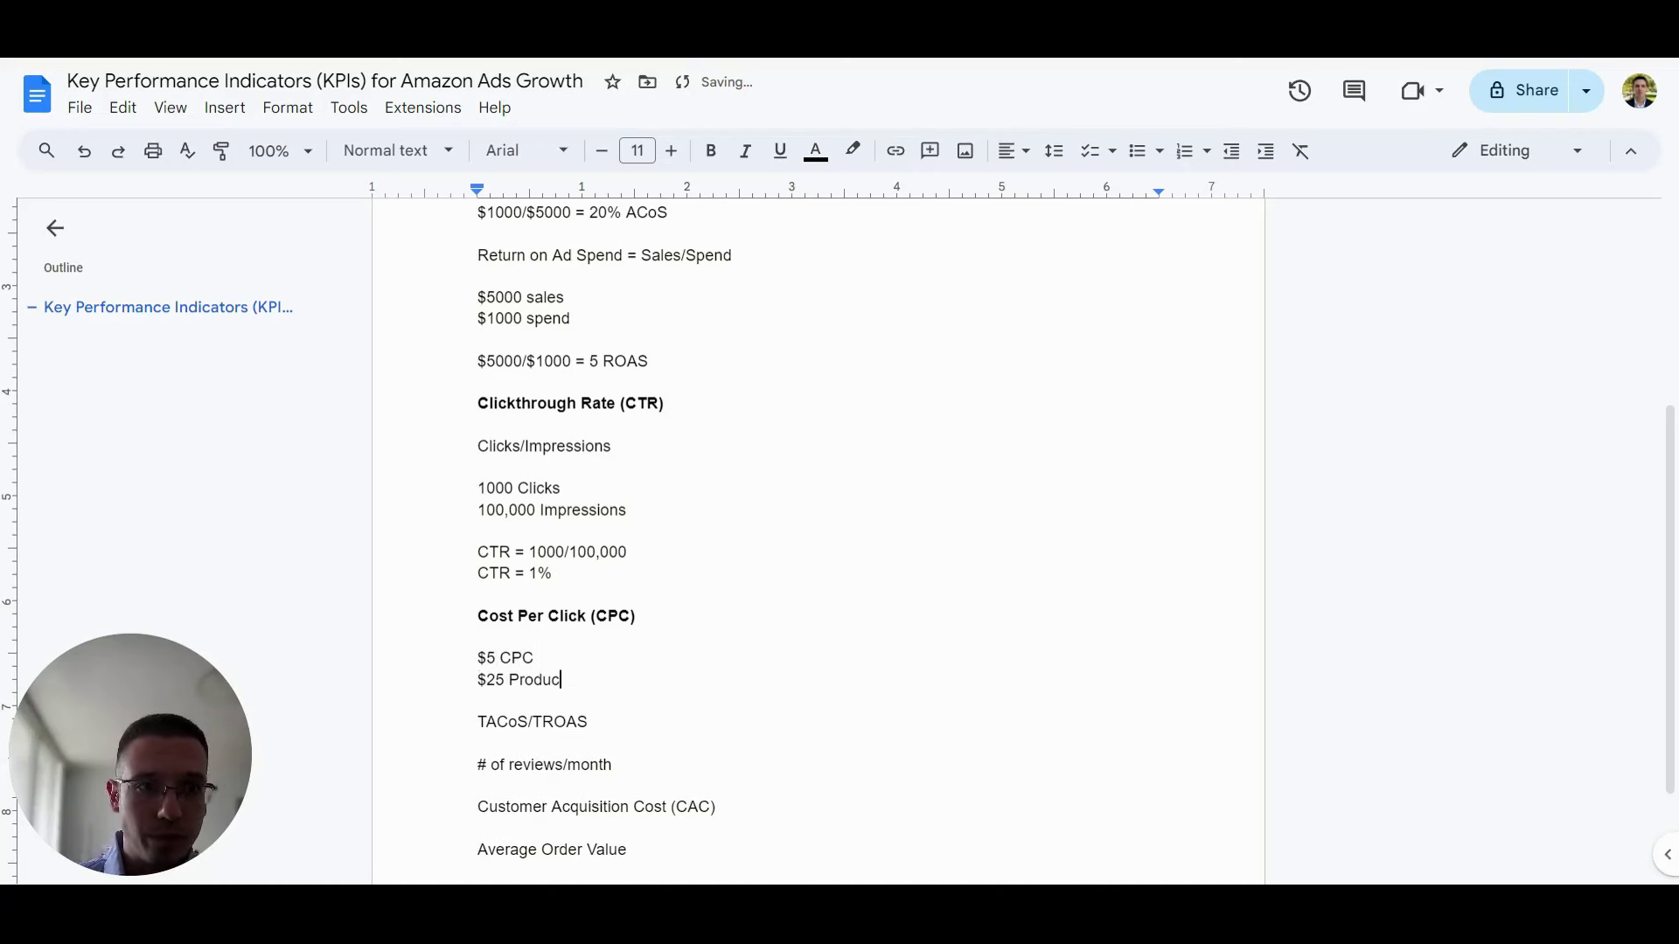
pyautogui.press('Return')
pyautogui.press('Return')
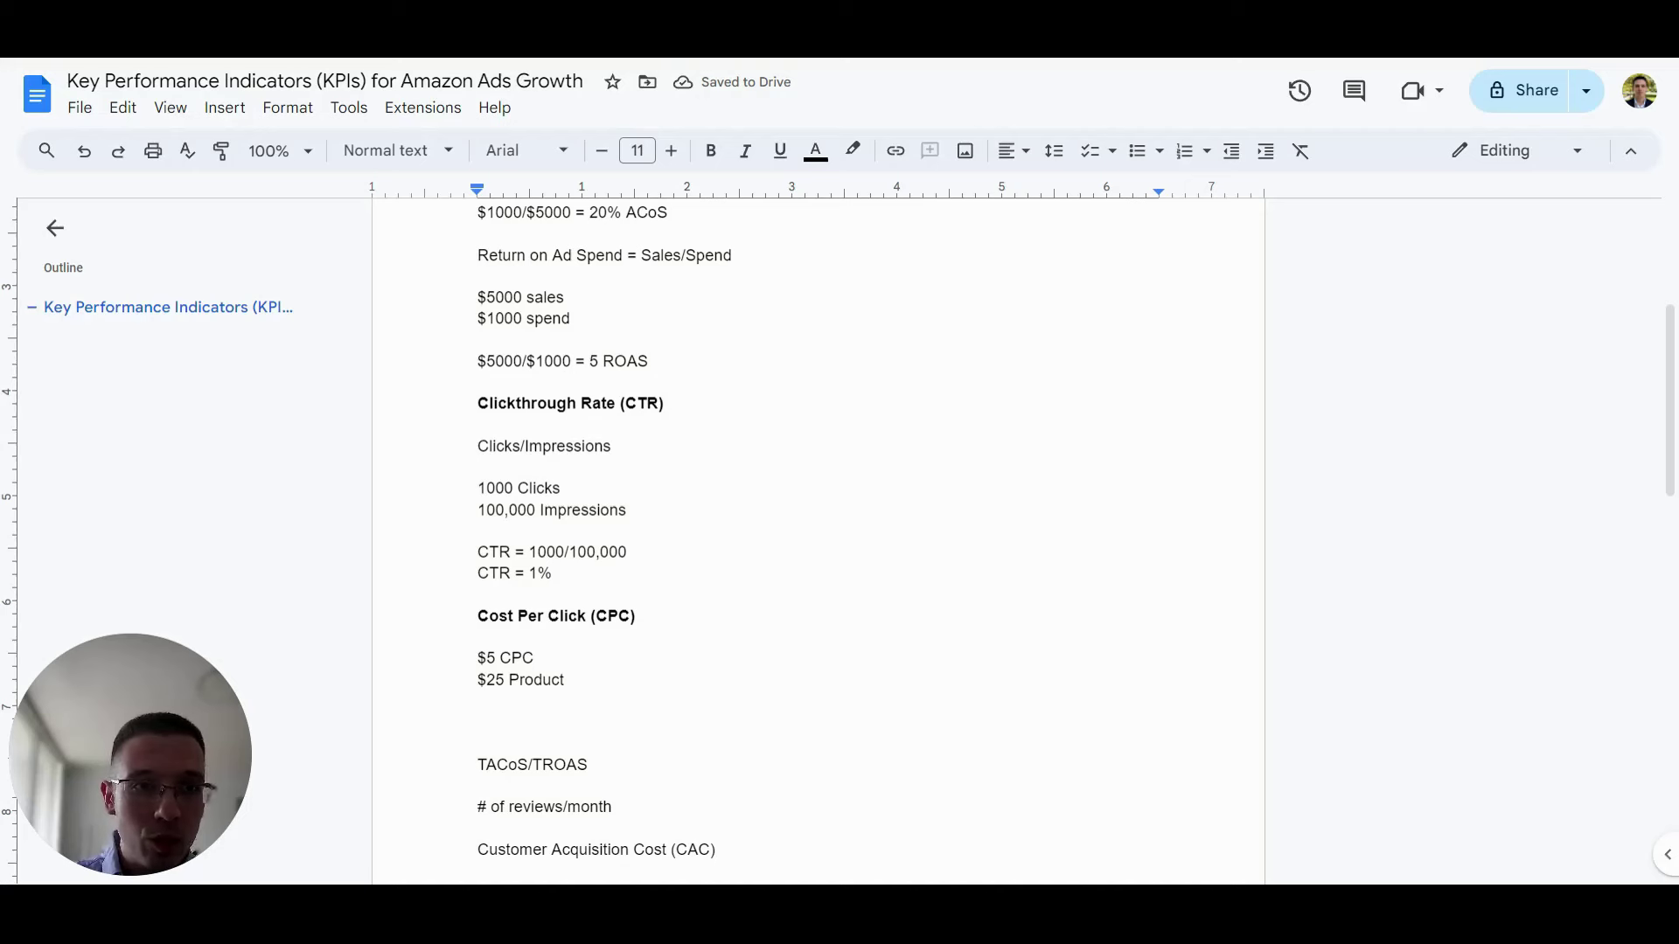
pyautogui.write('1/')
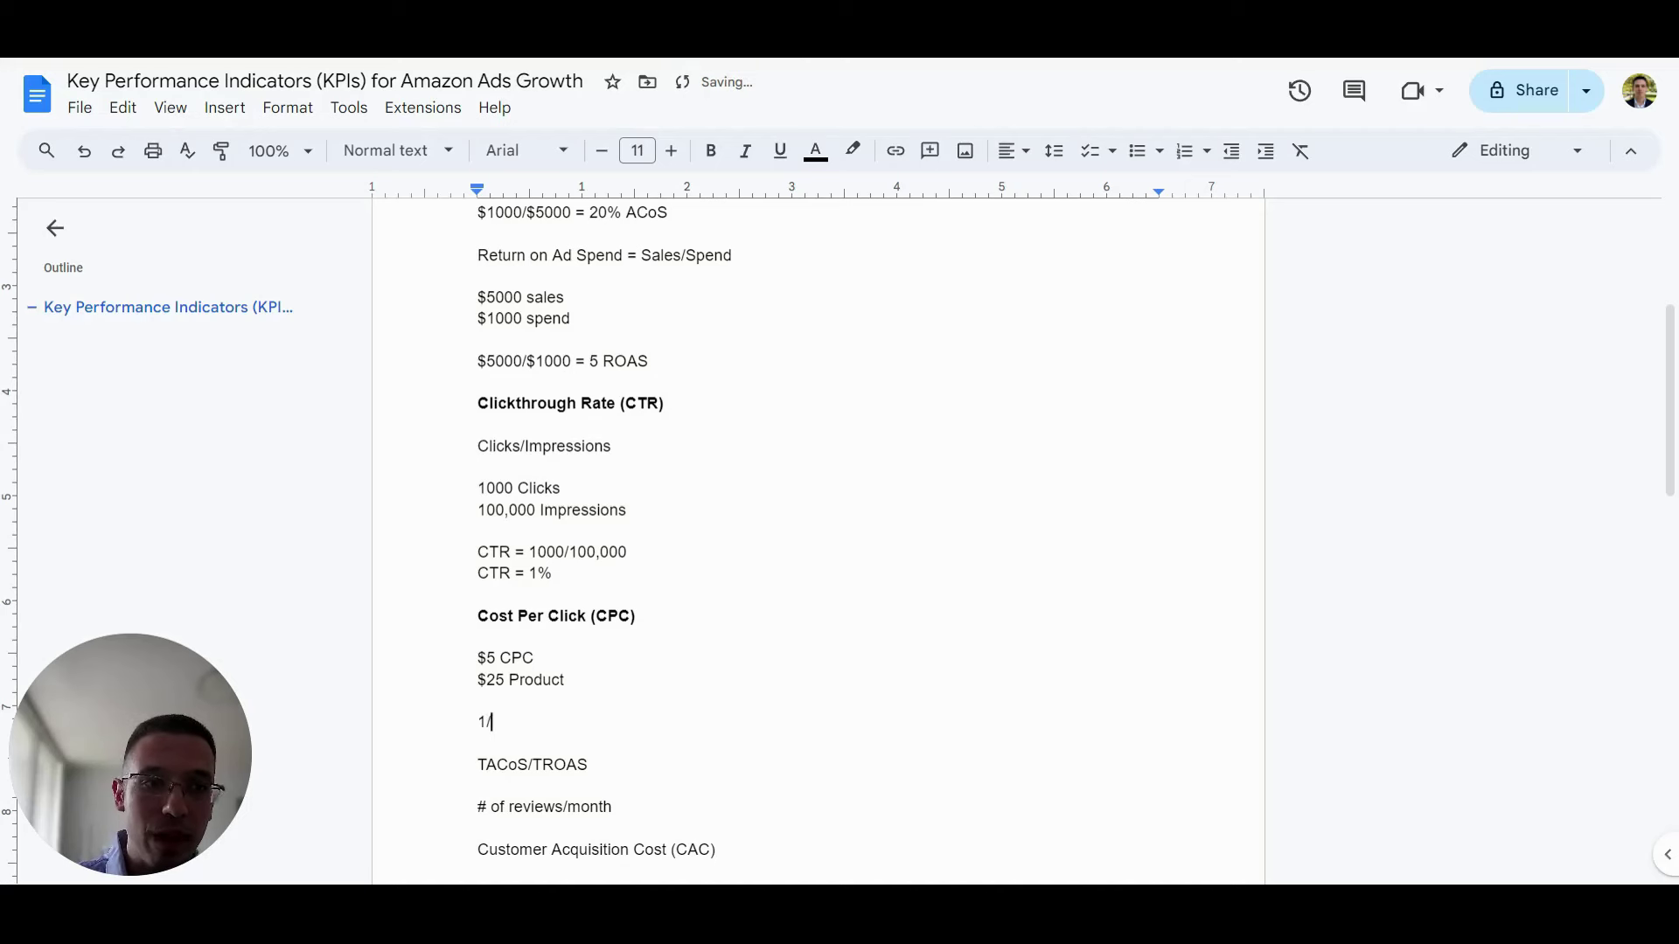
pyautogui.write('3 Conversion Rate')
pyautogui.press('Return')
pyautogui.press('Return')
pyautogui.write('5*')
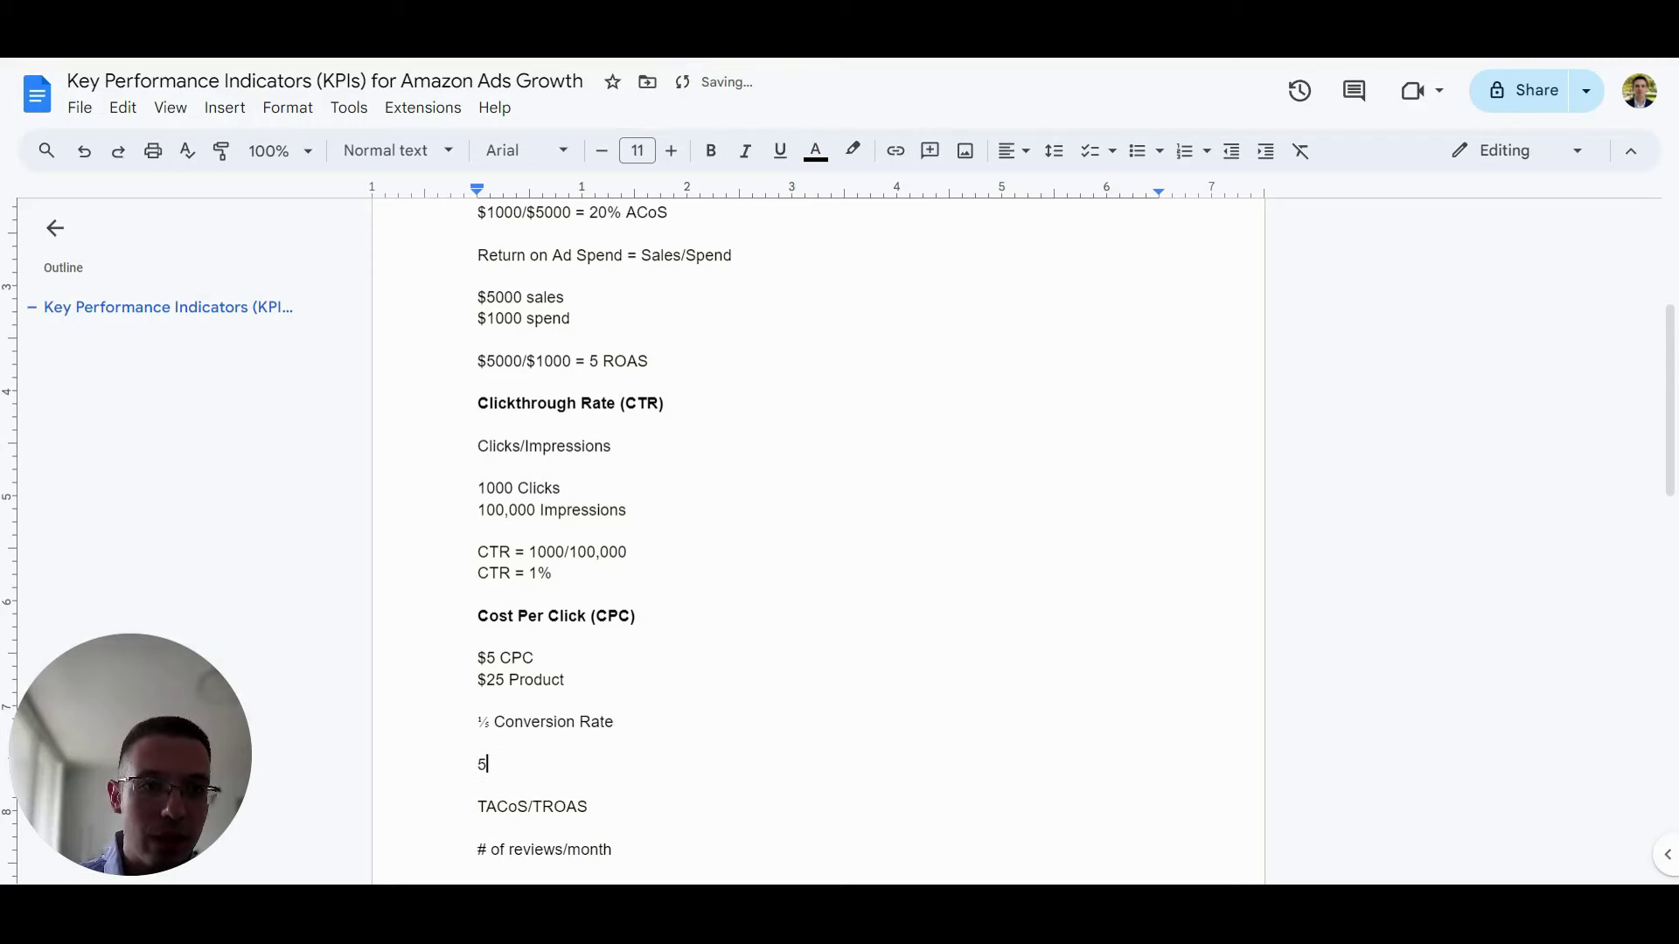
pyautogui.write('*5')
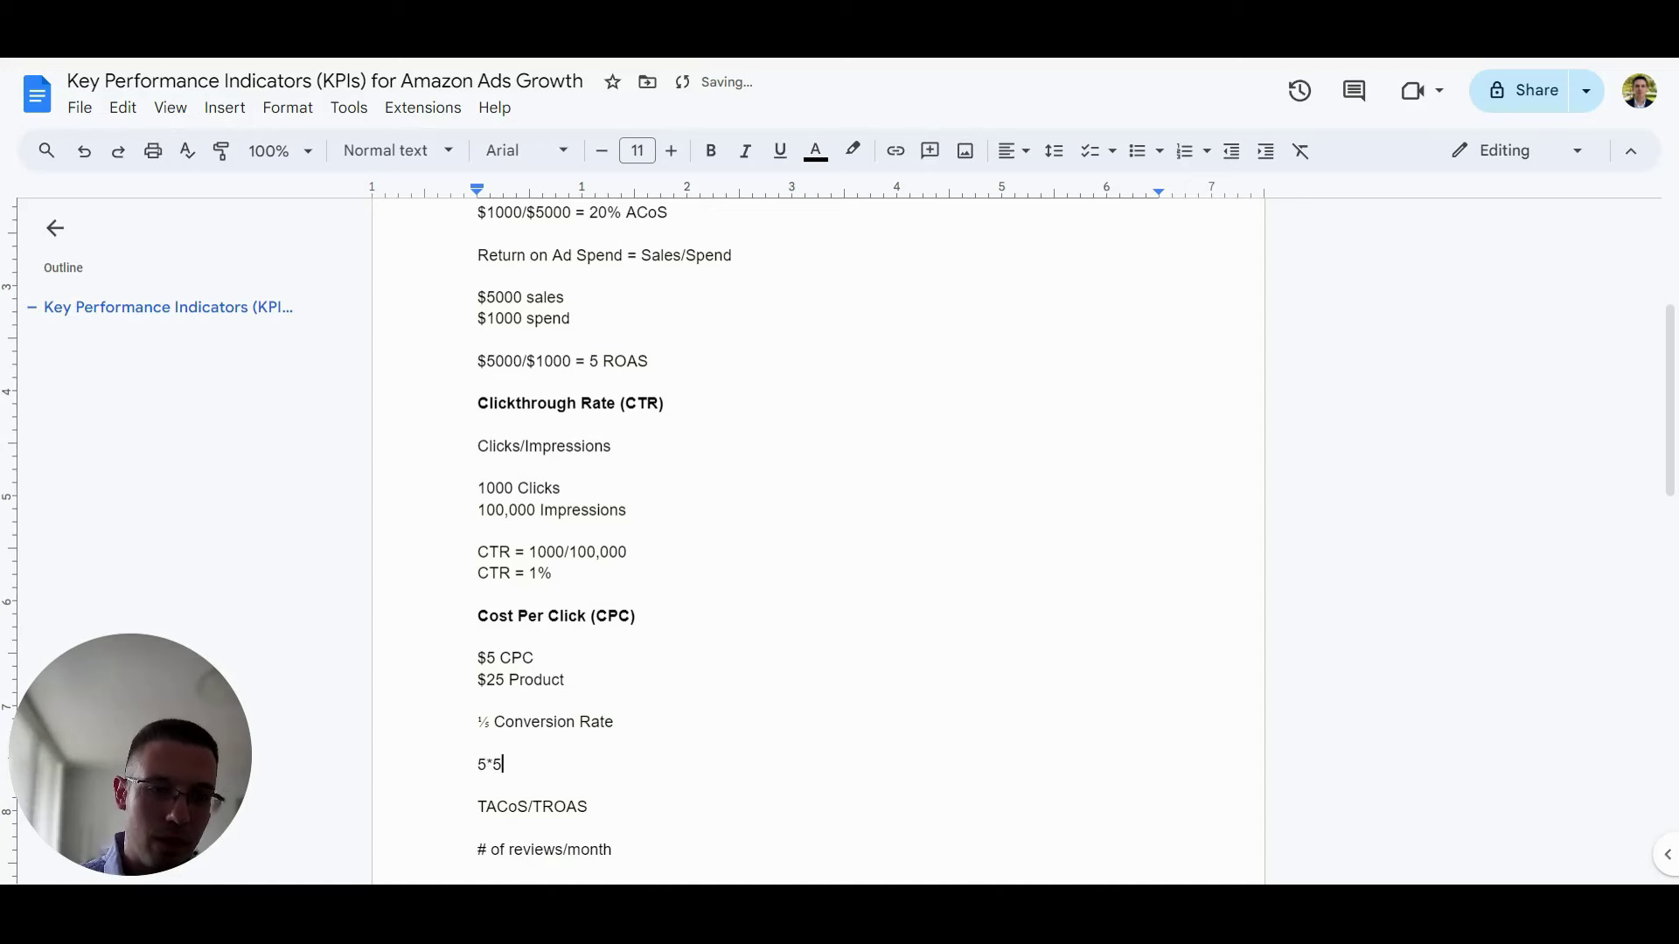
pyautogui.write(' = 25')
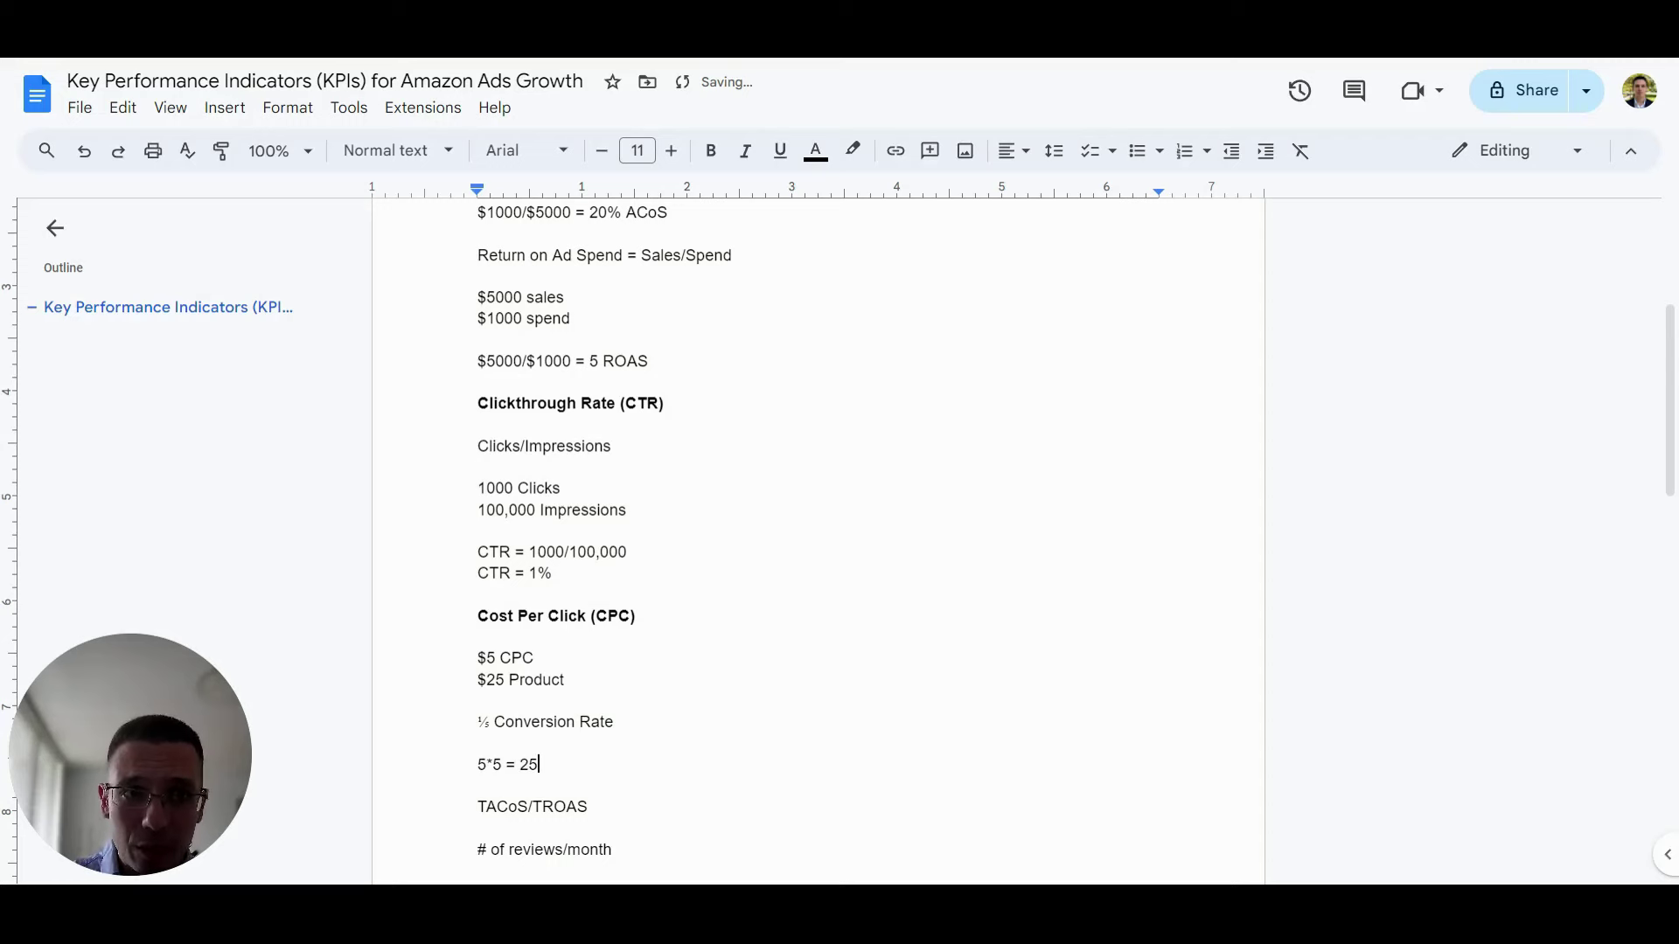
pyautogui.press('Return')
pyautogui.press('Return')
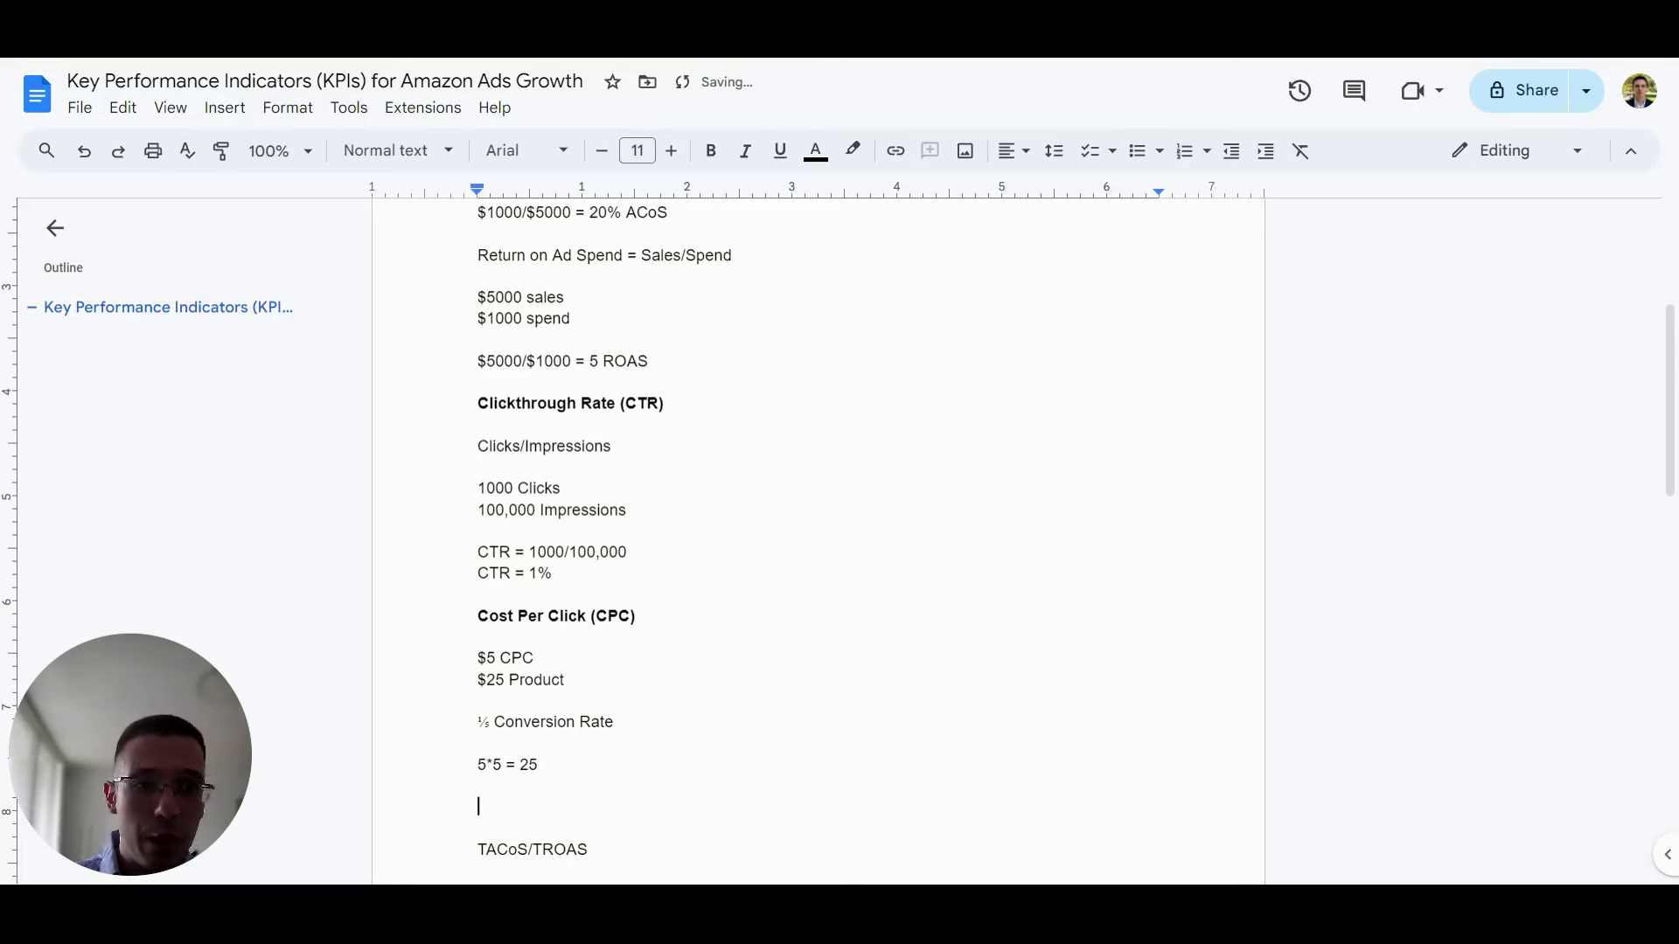
pyautogui.write('Conver')
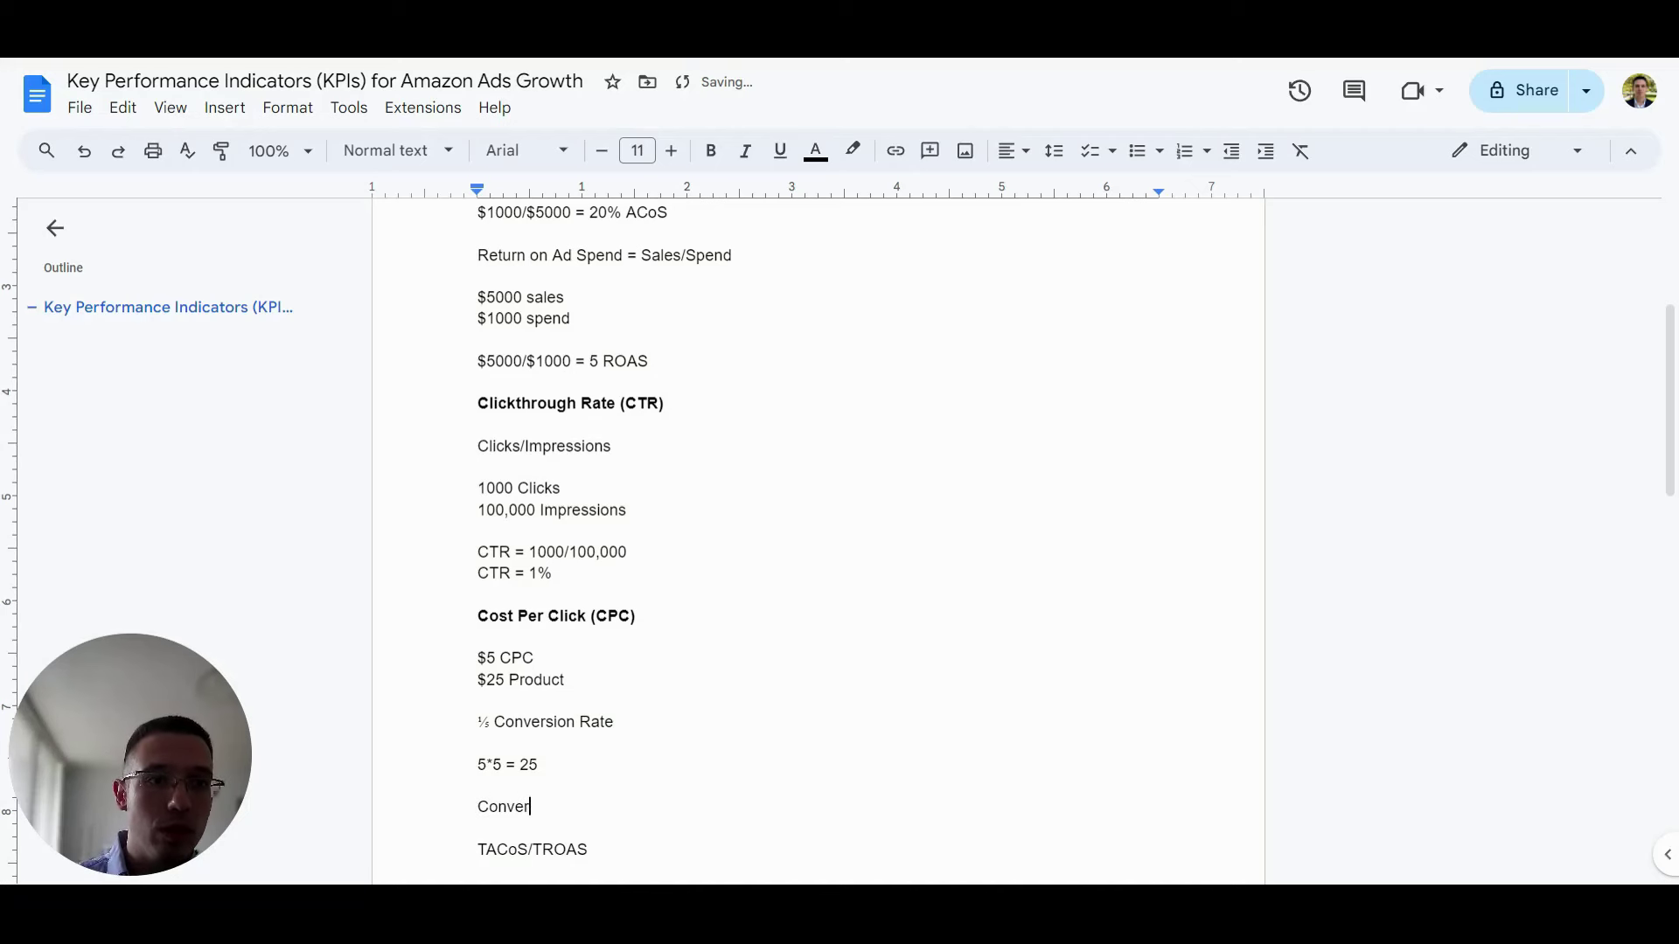
pyautogui.write('sion Rate')
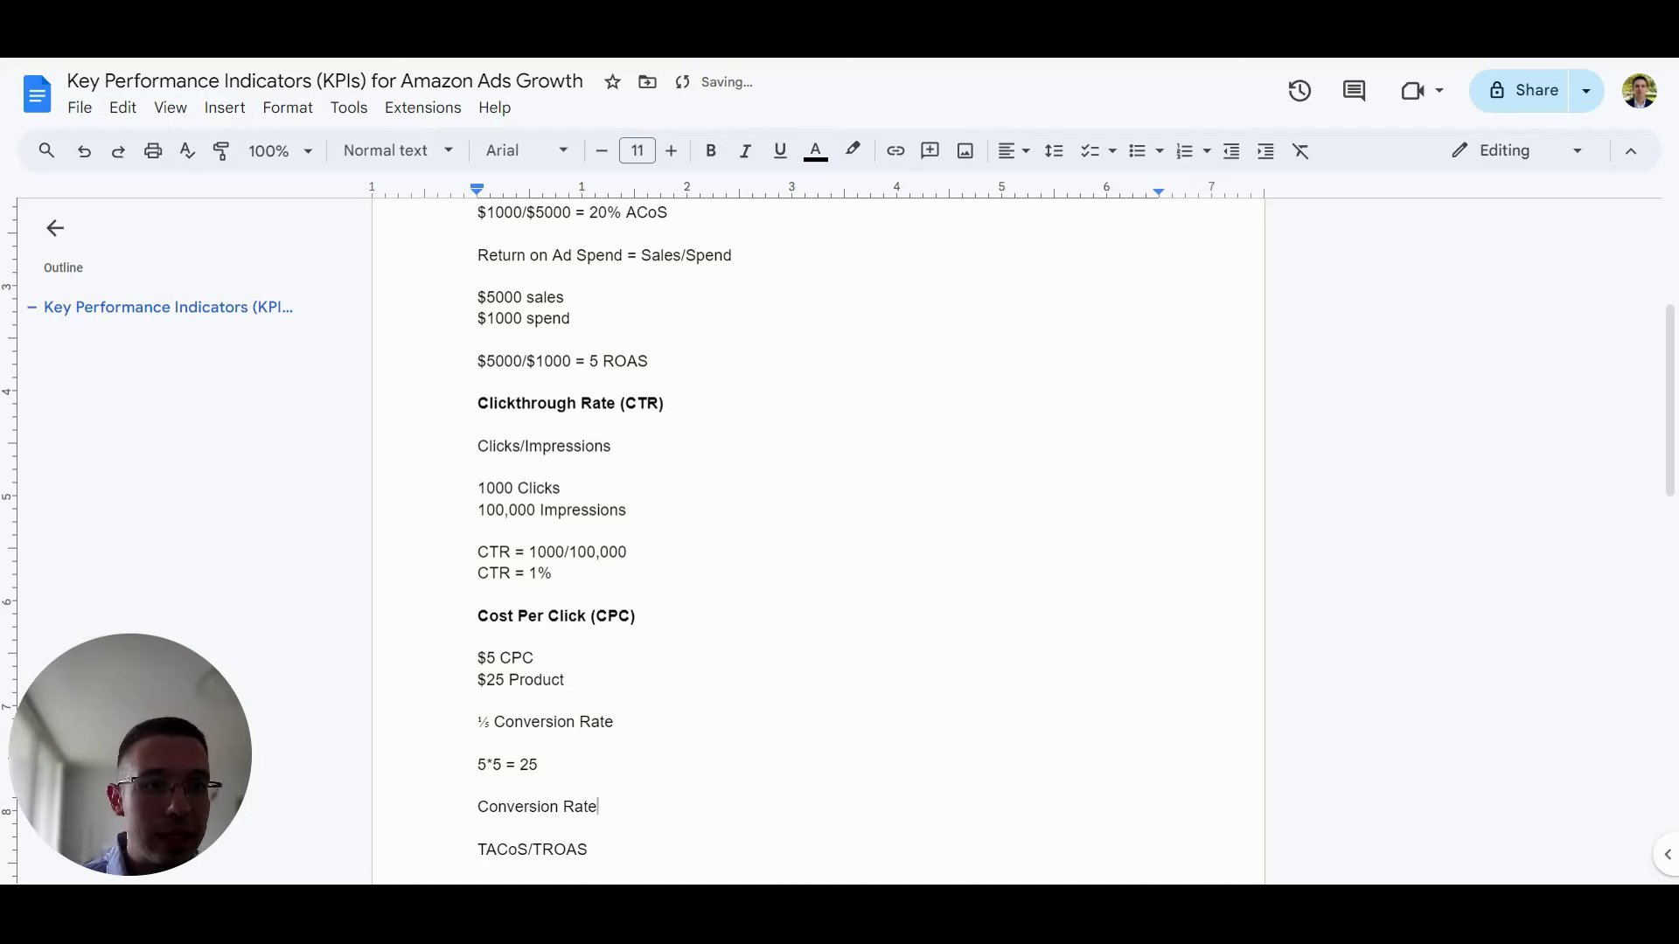
# Bold the Conversion Rate heading and add the formula 'Sales/Clicks' beneath it.
pyautogui.hotkey('shift', 'Home')
pyautogui.hotkey('ctrl', 'b')
pyautogui.press('End')
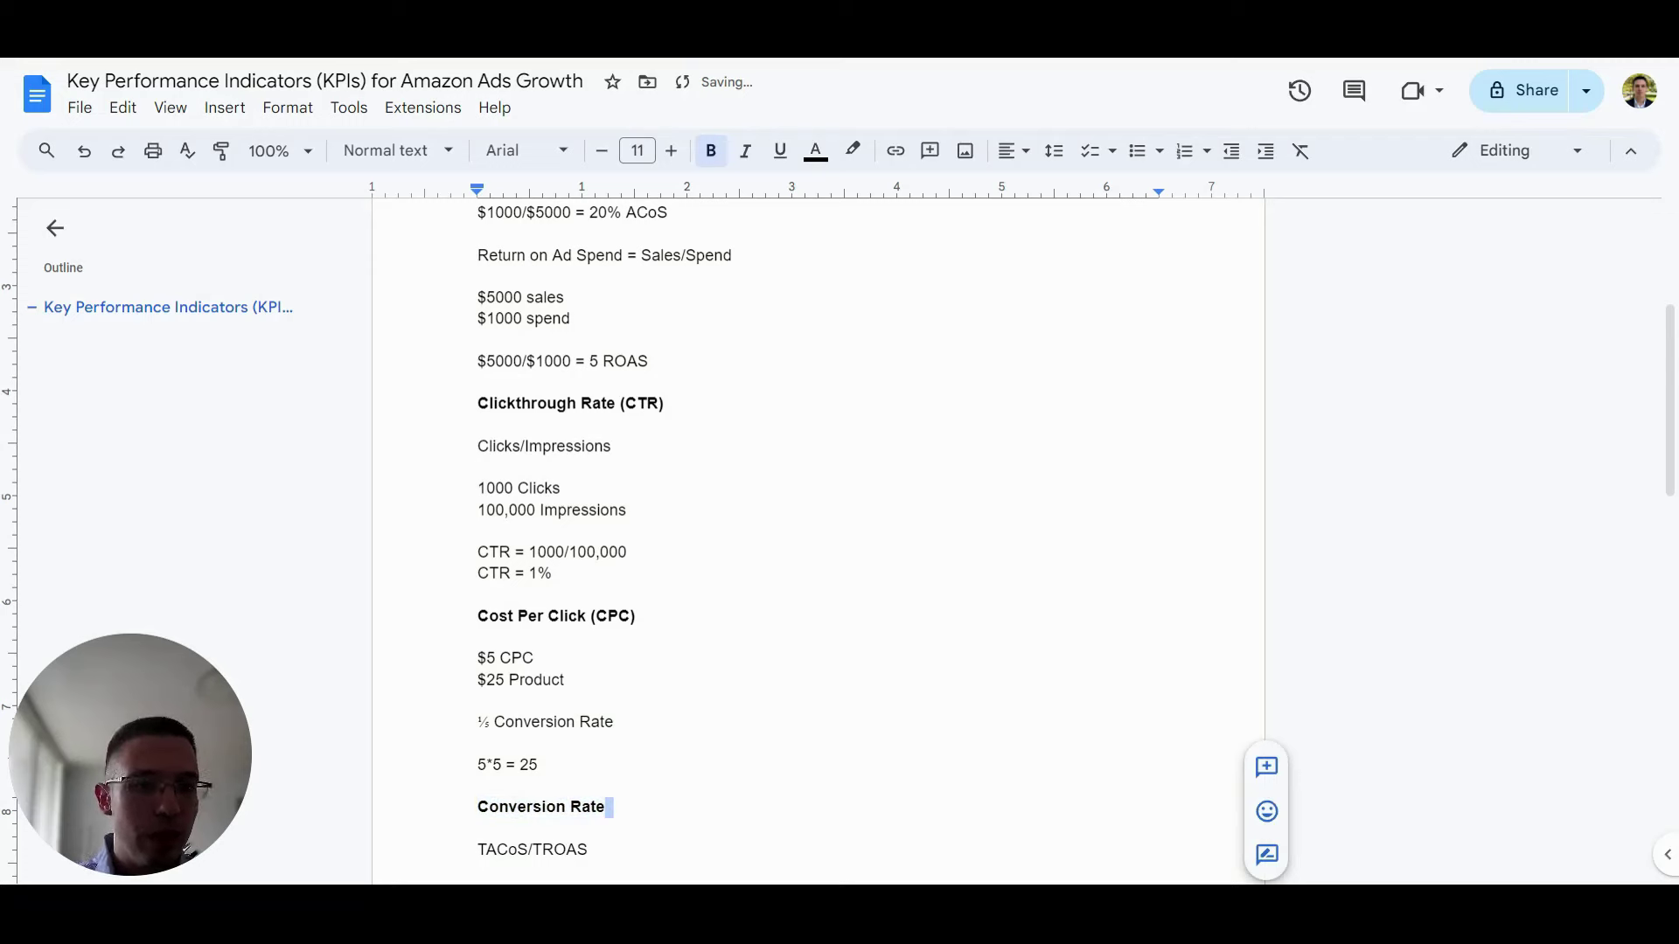
pyautogui.press('Return')
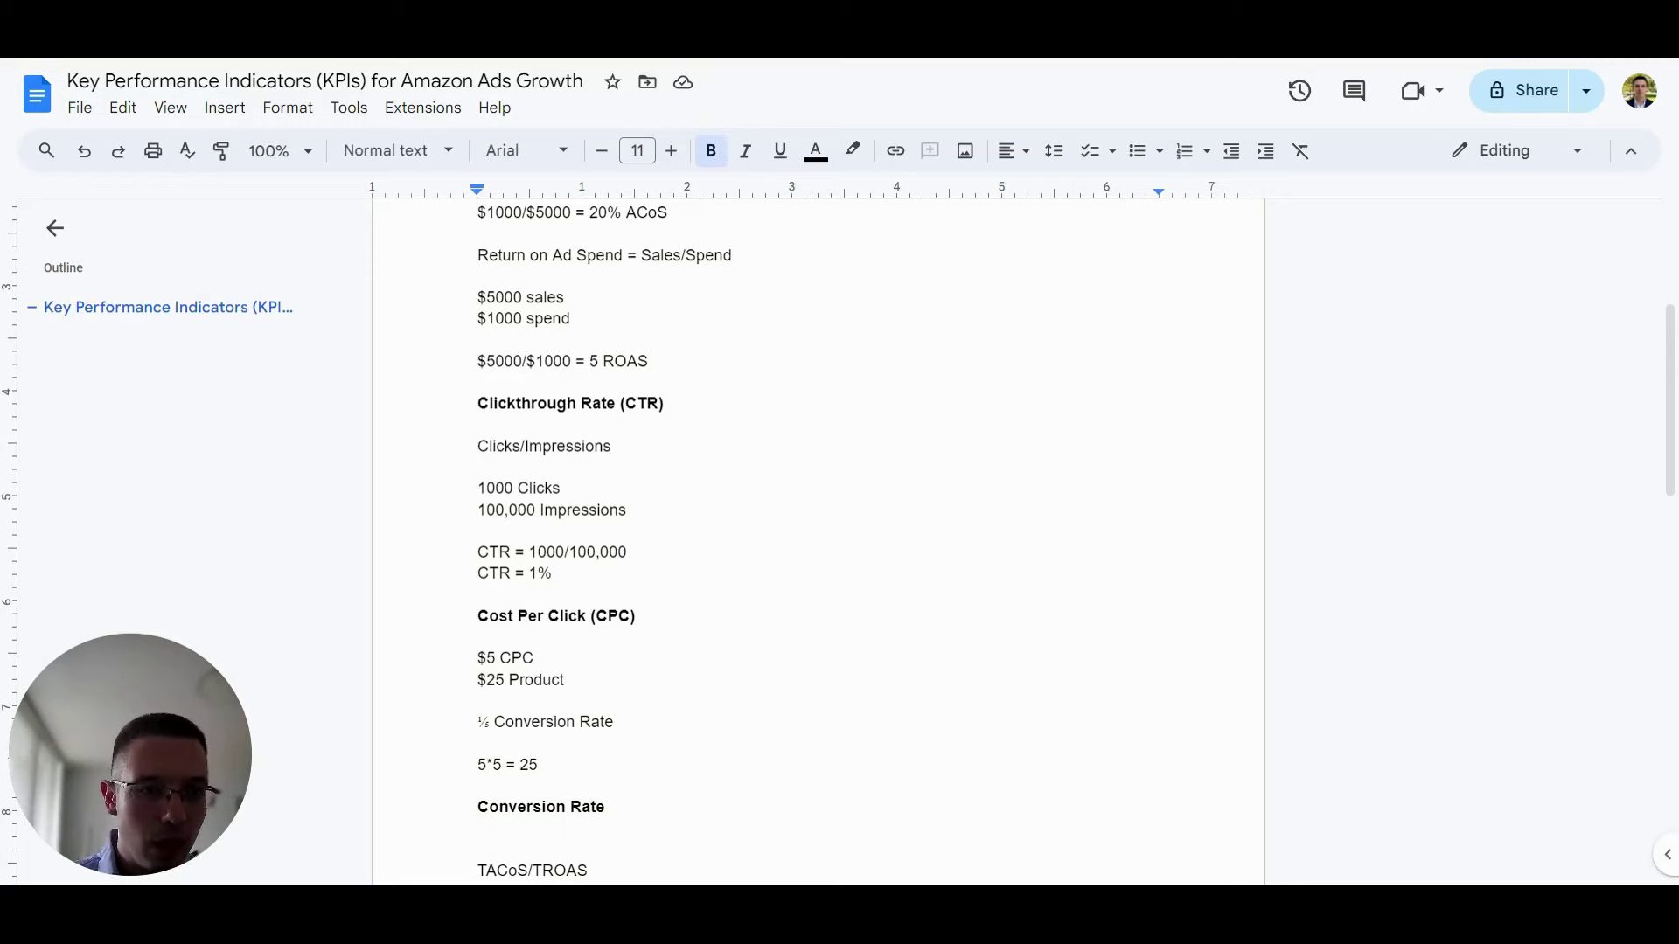
pyautogui.write('Clicks')
pyautogui.press('BackSpace')
pyautogui.press('BackSpace')
pyautogui.press('BackSpace')
pyautogui.press('BackSpace')
pyautogui.press('BackSpace')
pyautogui.press('BackSpace')
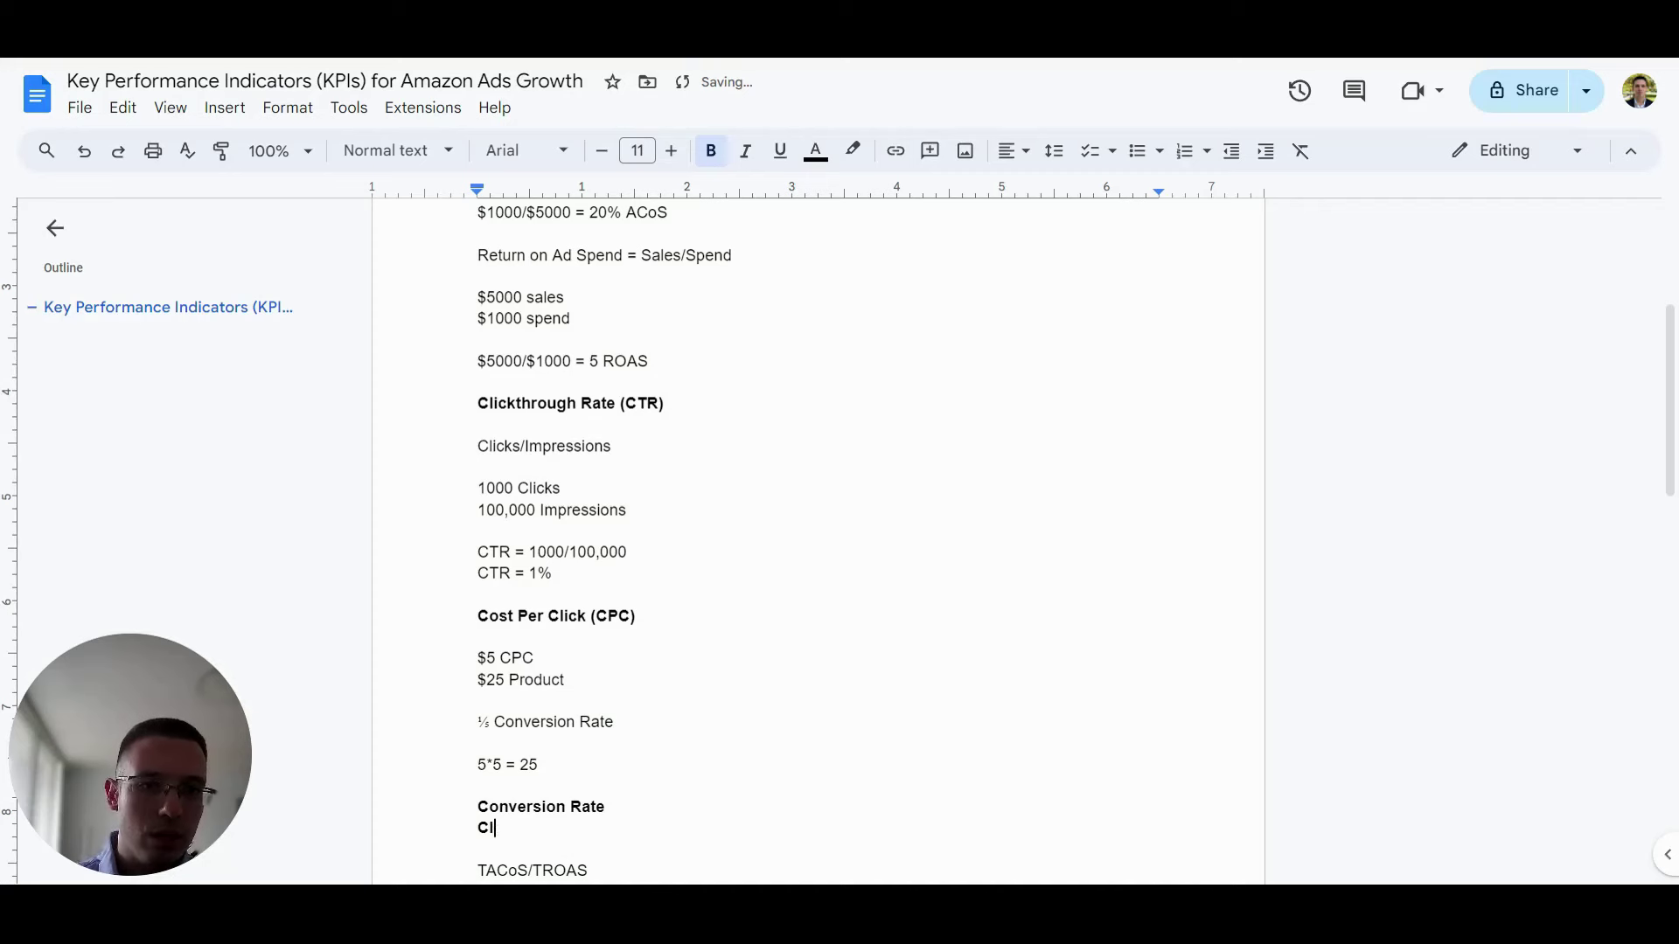
pyautogui.write('Clicks/')
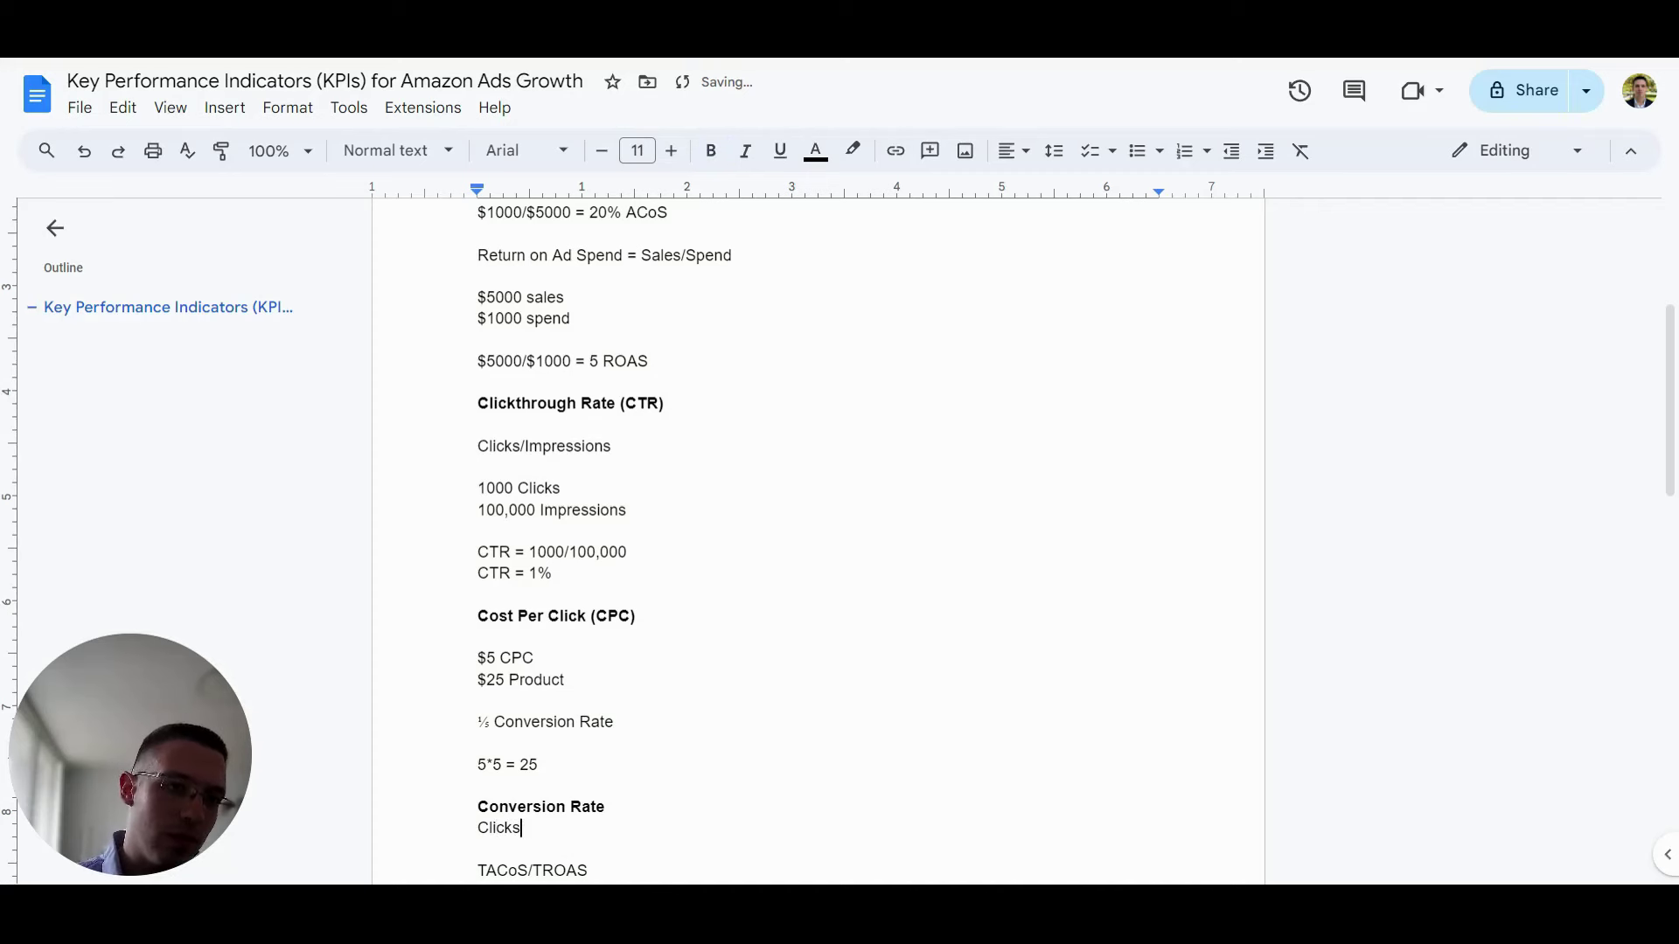
pyautogui.press('BackSpace')
pyautogui.press('BackSpace')
pyautogui.press('BackSpace')
pyautogui.press('BackSpace')
pyautogui.press('BackSpace')
pyautogui.press('BackSpace')
pyautogui.write('Sales')
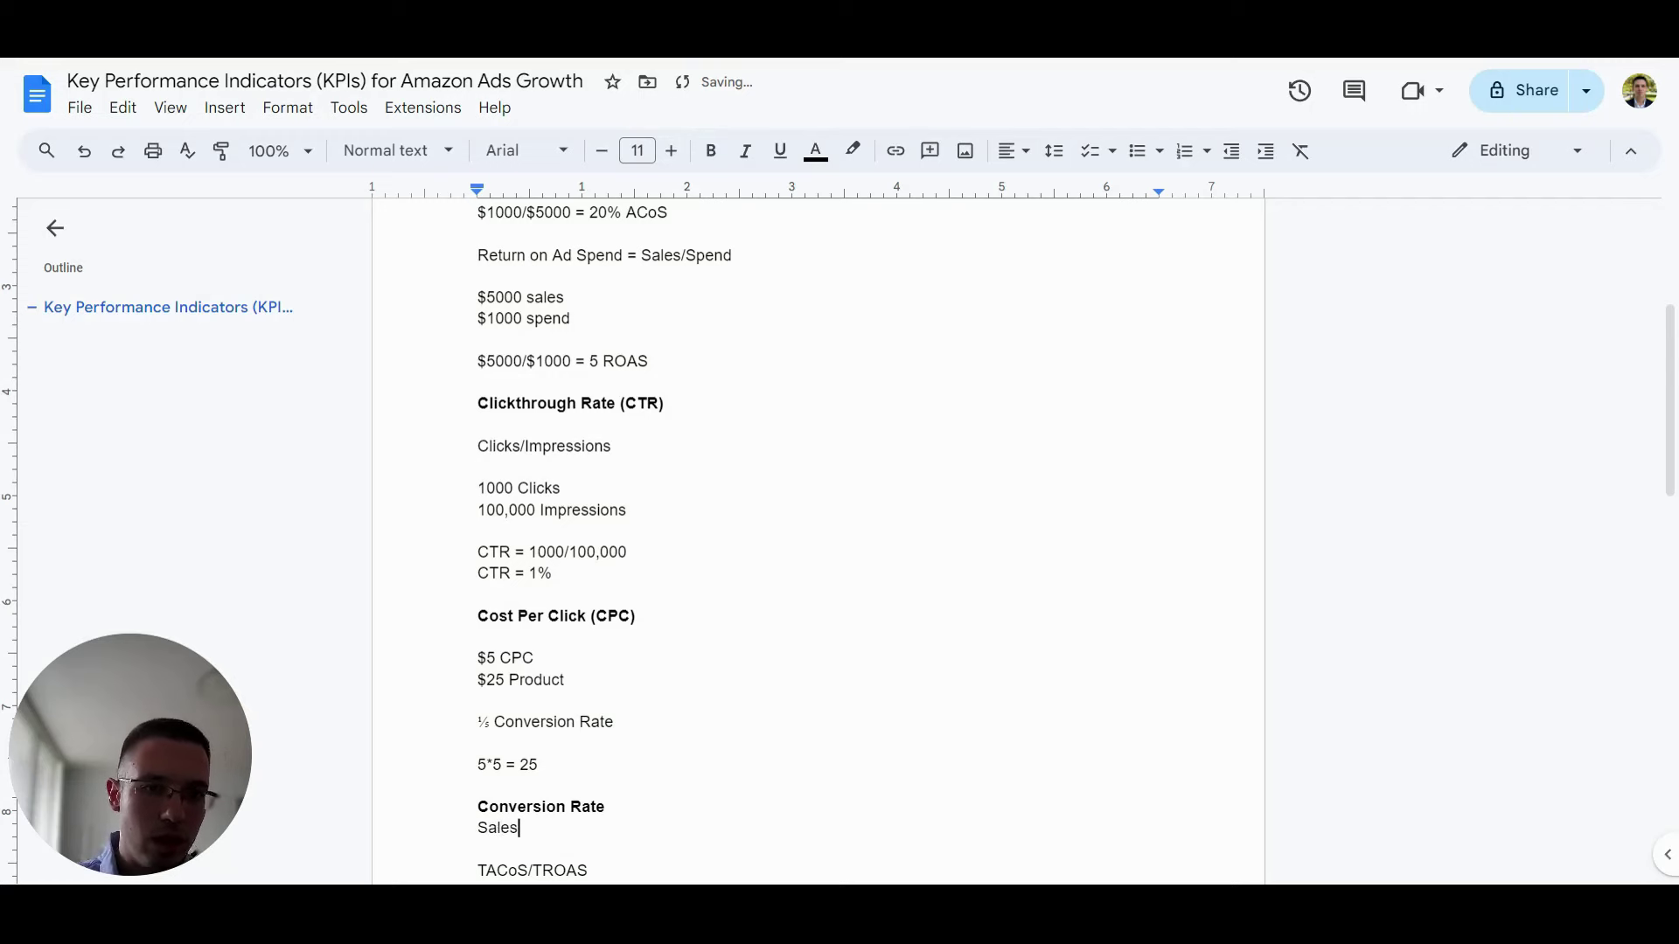
pyautogui.write('/Clicks')
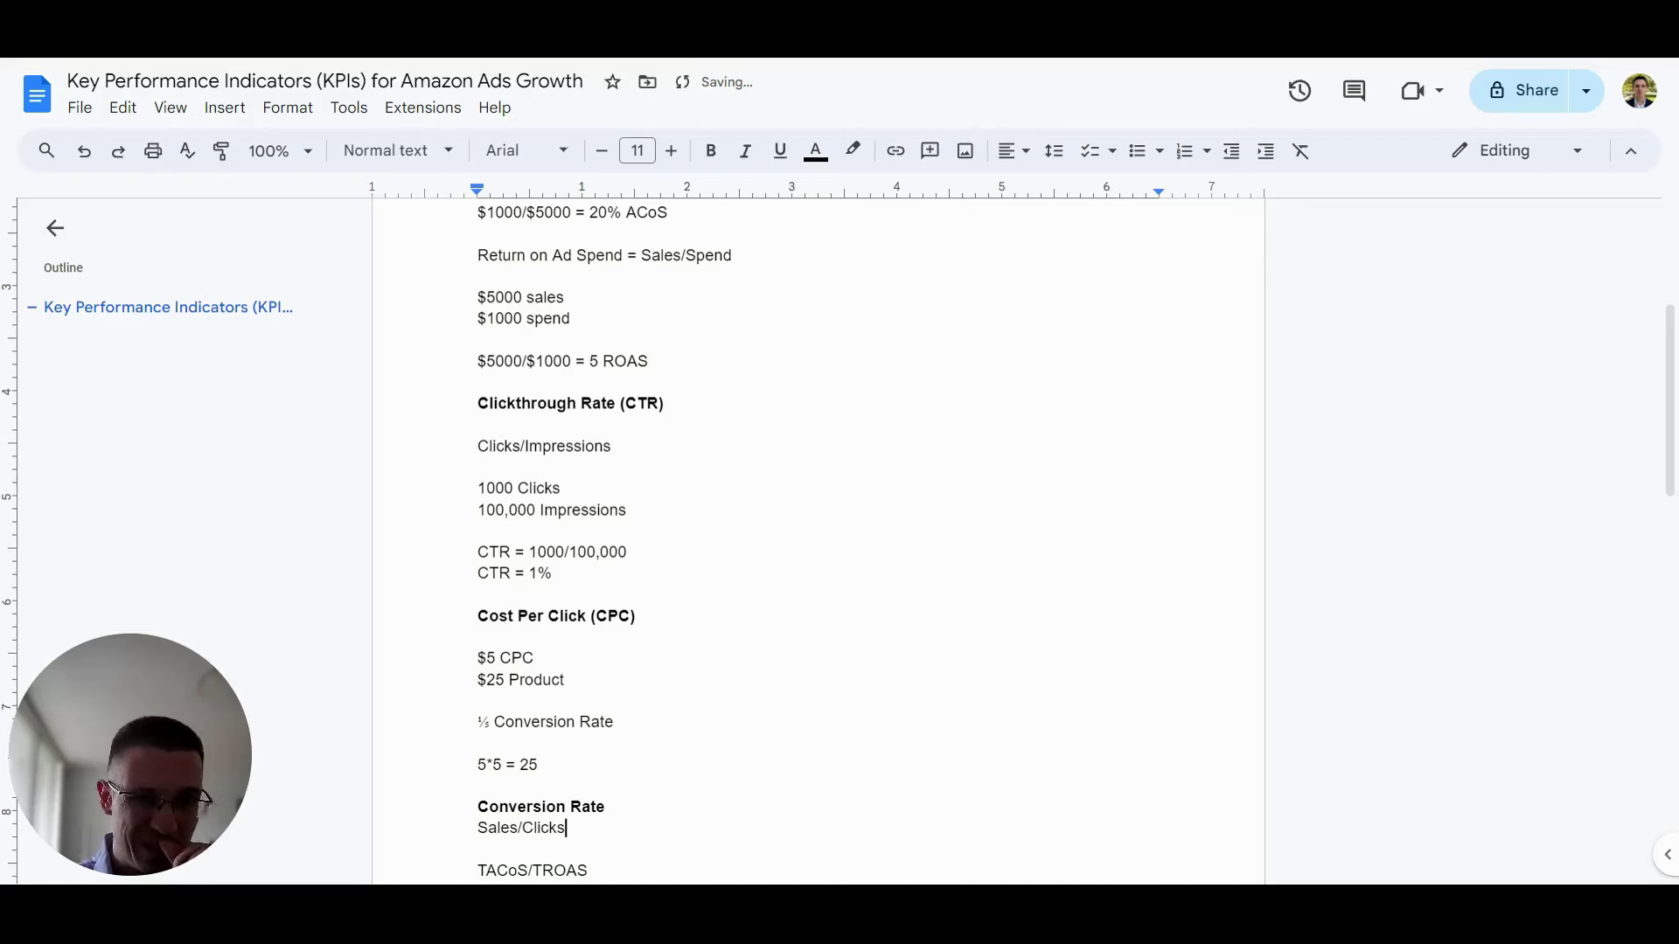
pyautogui.press('Return')
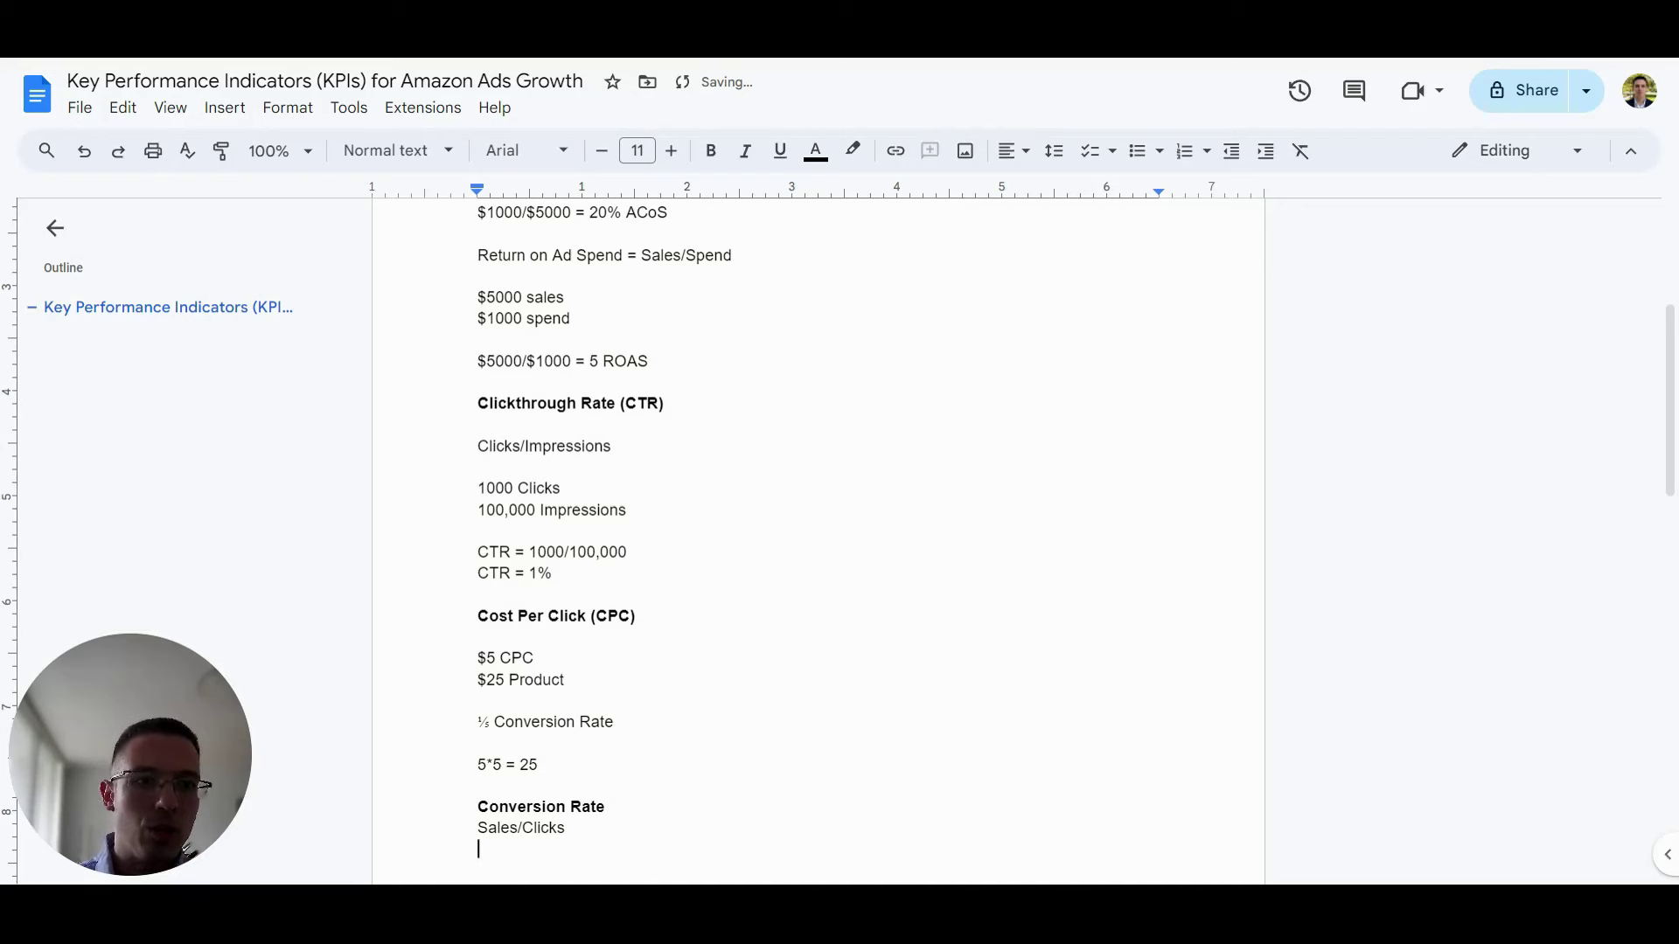
# Add example lines '1 Sale', '5 Clicks' and '= 1/5 Conversion rate or 20% conversion rate'.
pyautogui.scroll(-3, 818, 542)
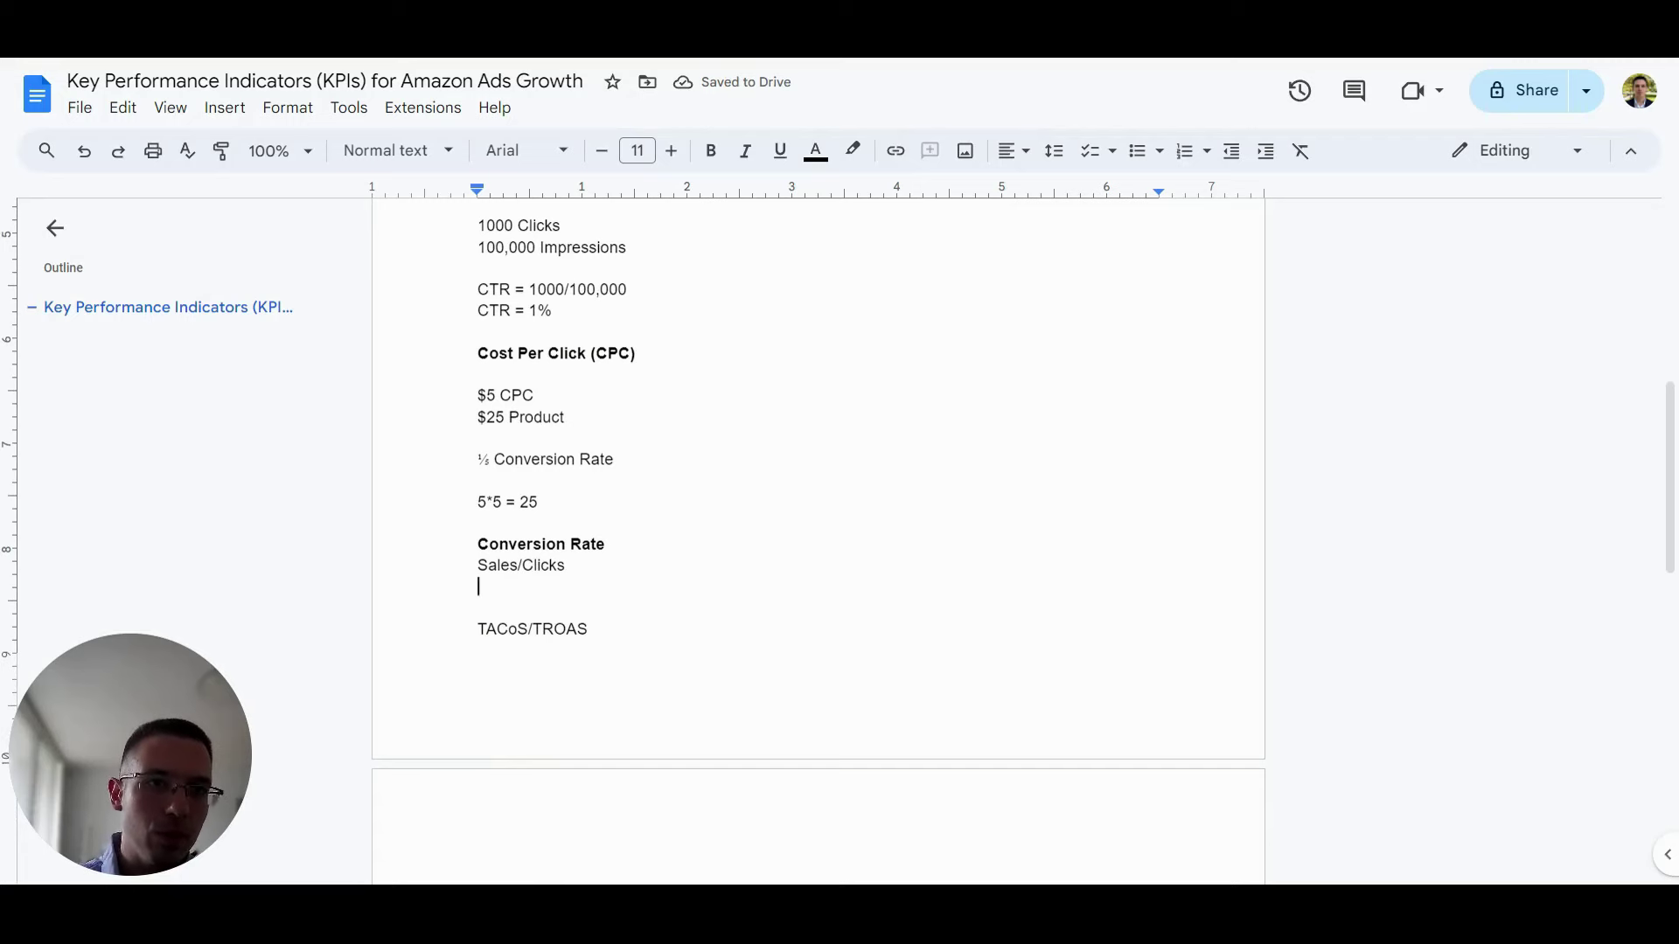
pyautogui.write('1 Sale')
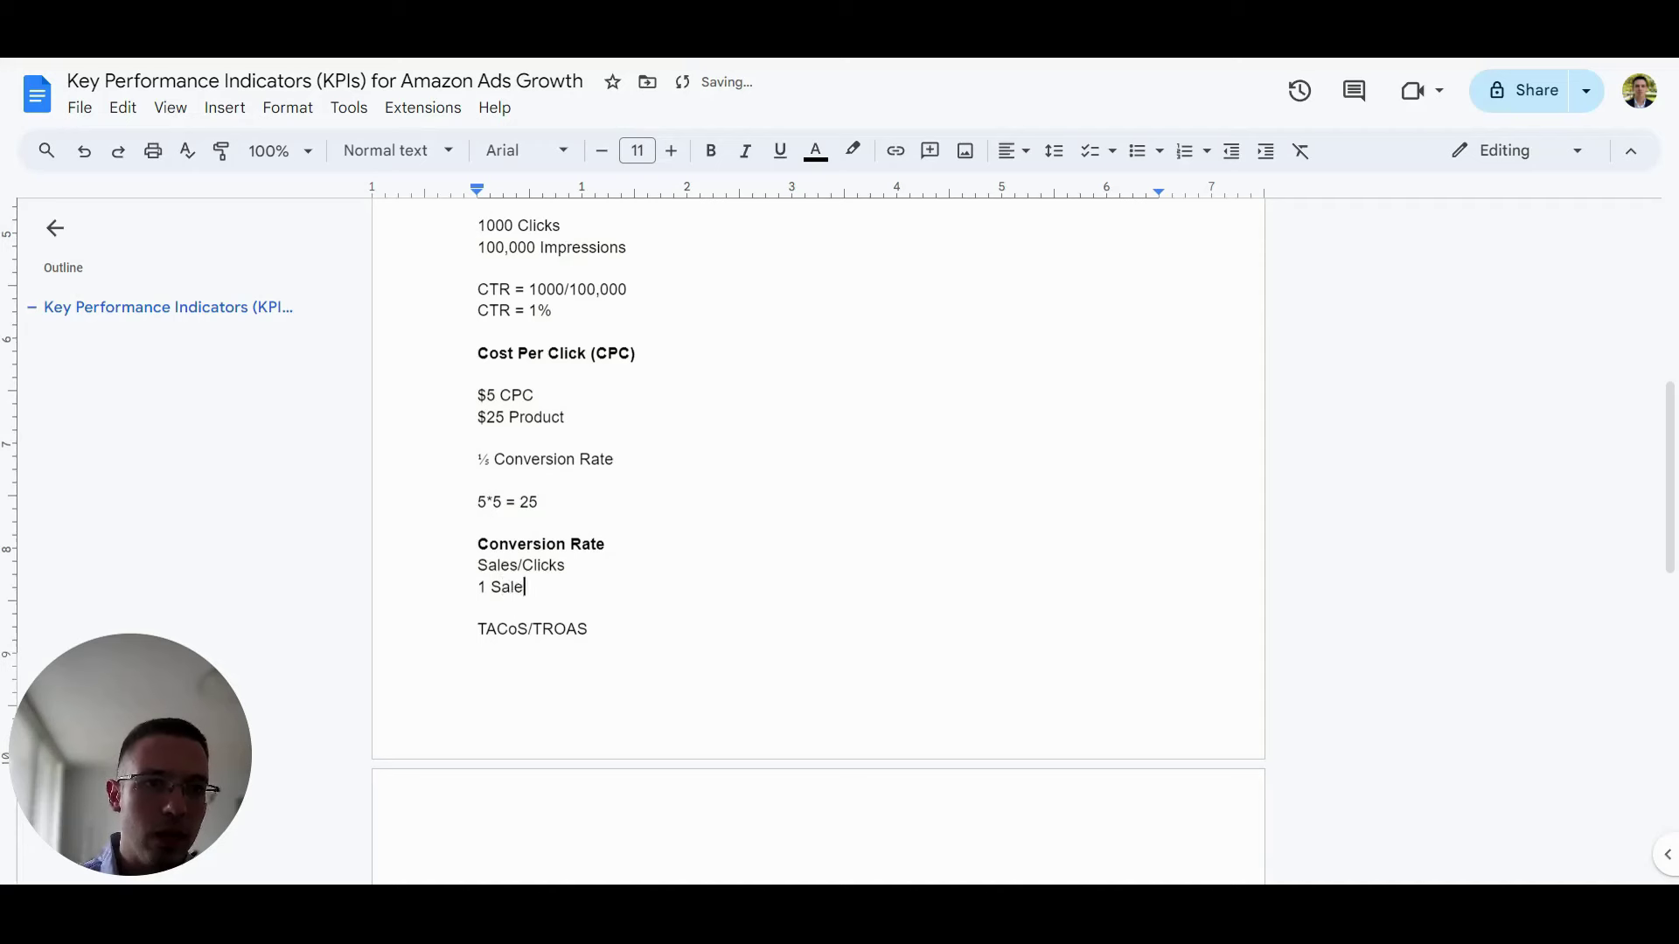
pyautogui.press('Return')
pyautogui.write('5 Clicks')
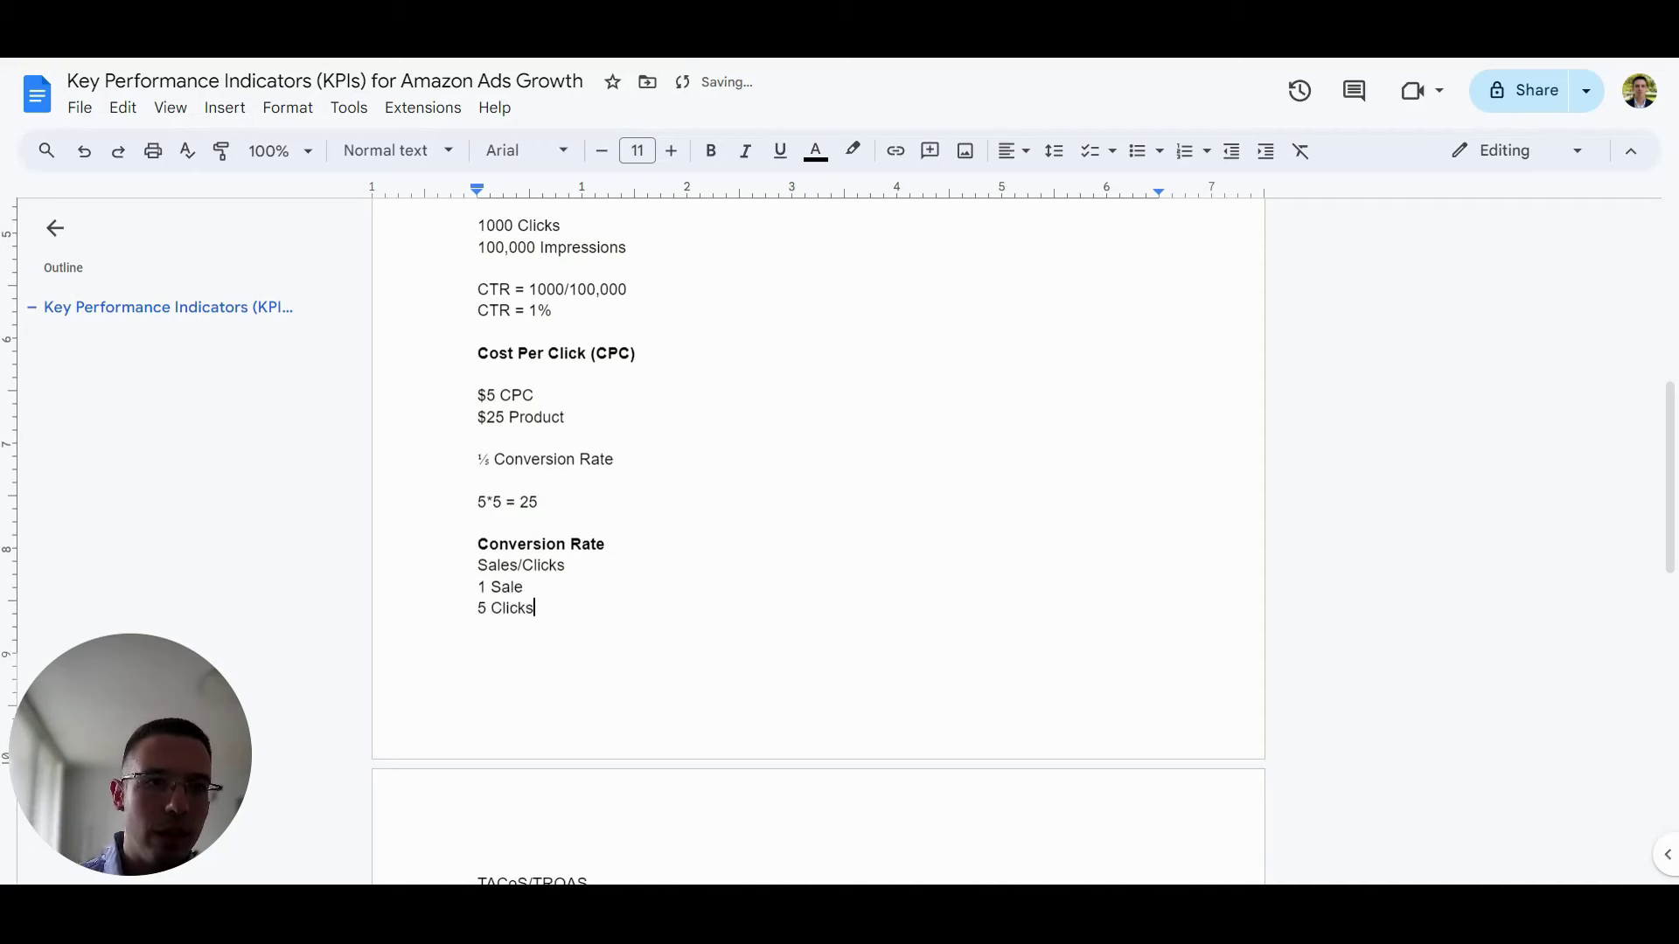
pyautogui.press('Return')
pyautogui.write('= ')
pyautogui.write('1/2 Co')
pyautogui.write('nversion rate or ')
pyautogui.write('2')
pyautogui.write('0% conver')
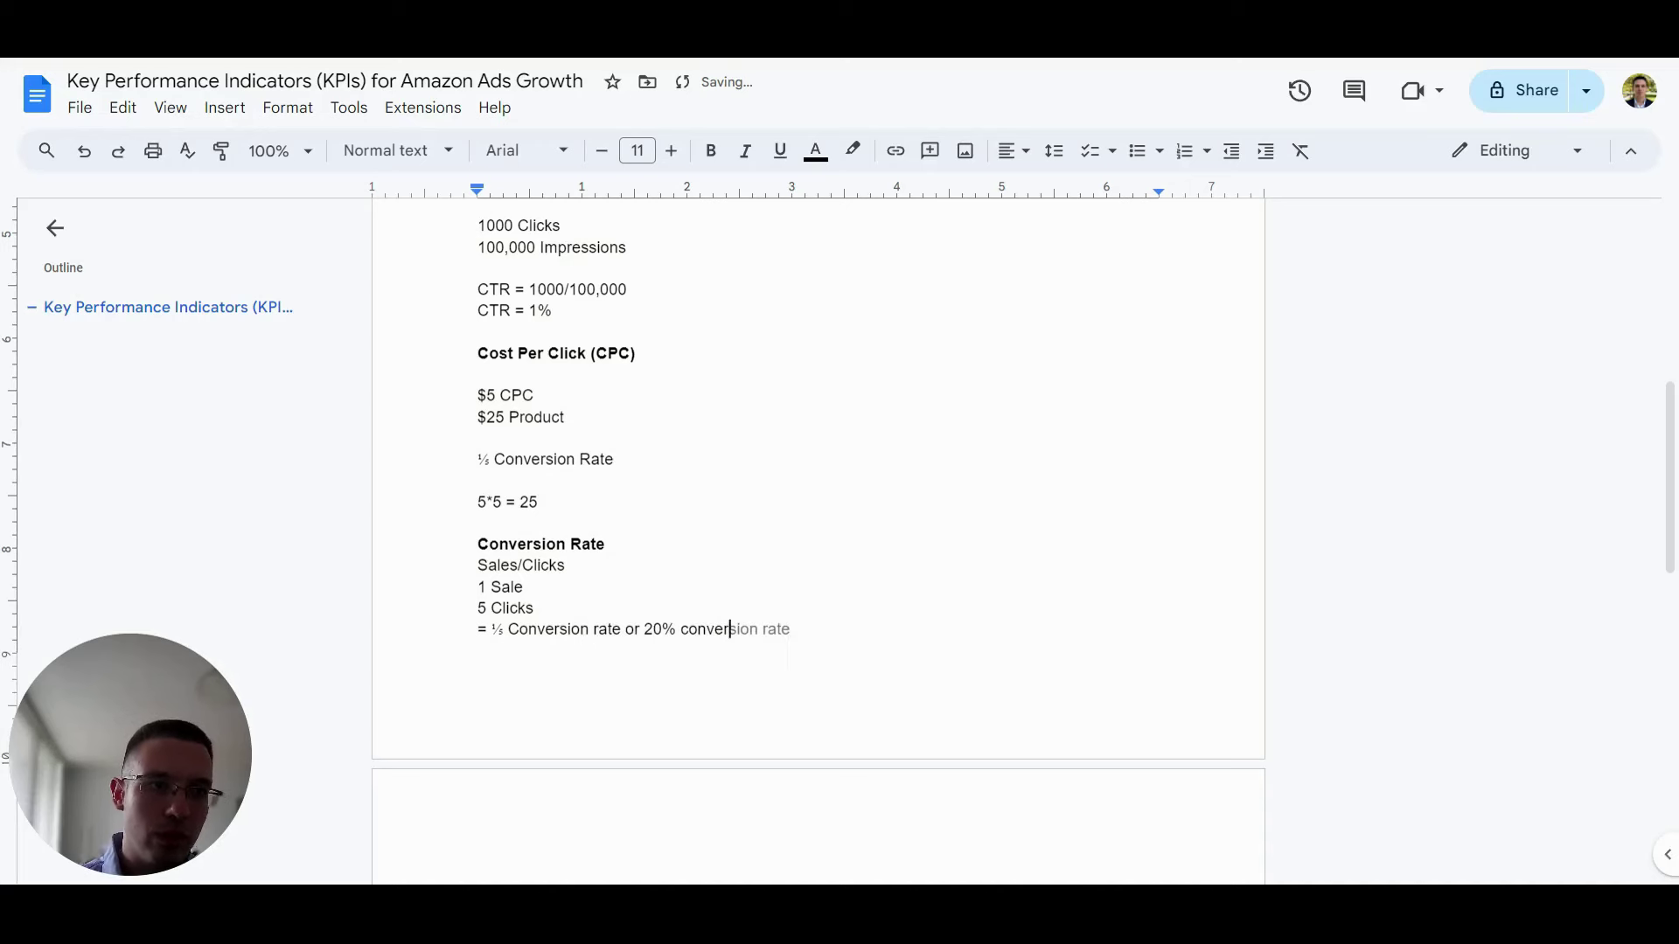
pyautogui.write('sion rate')
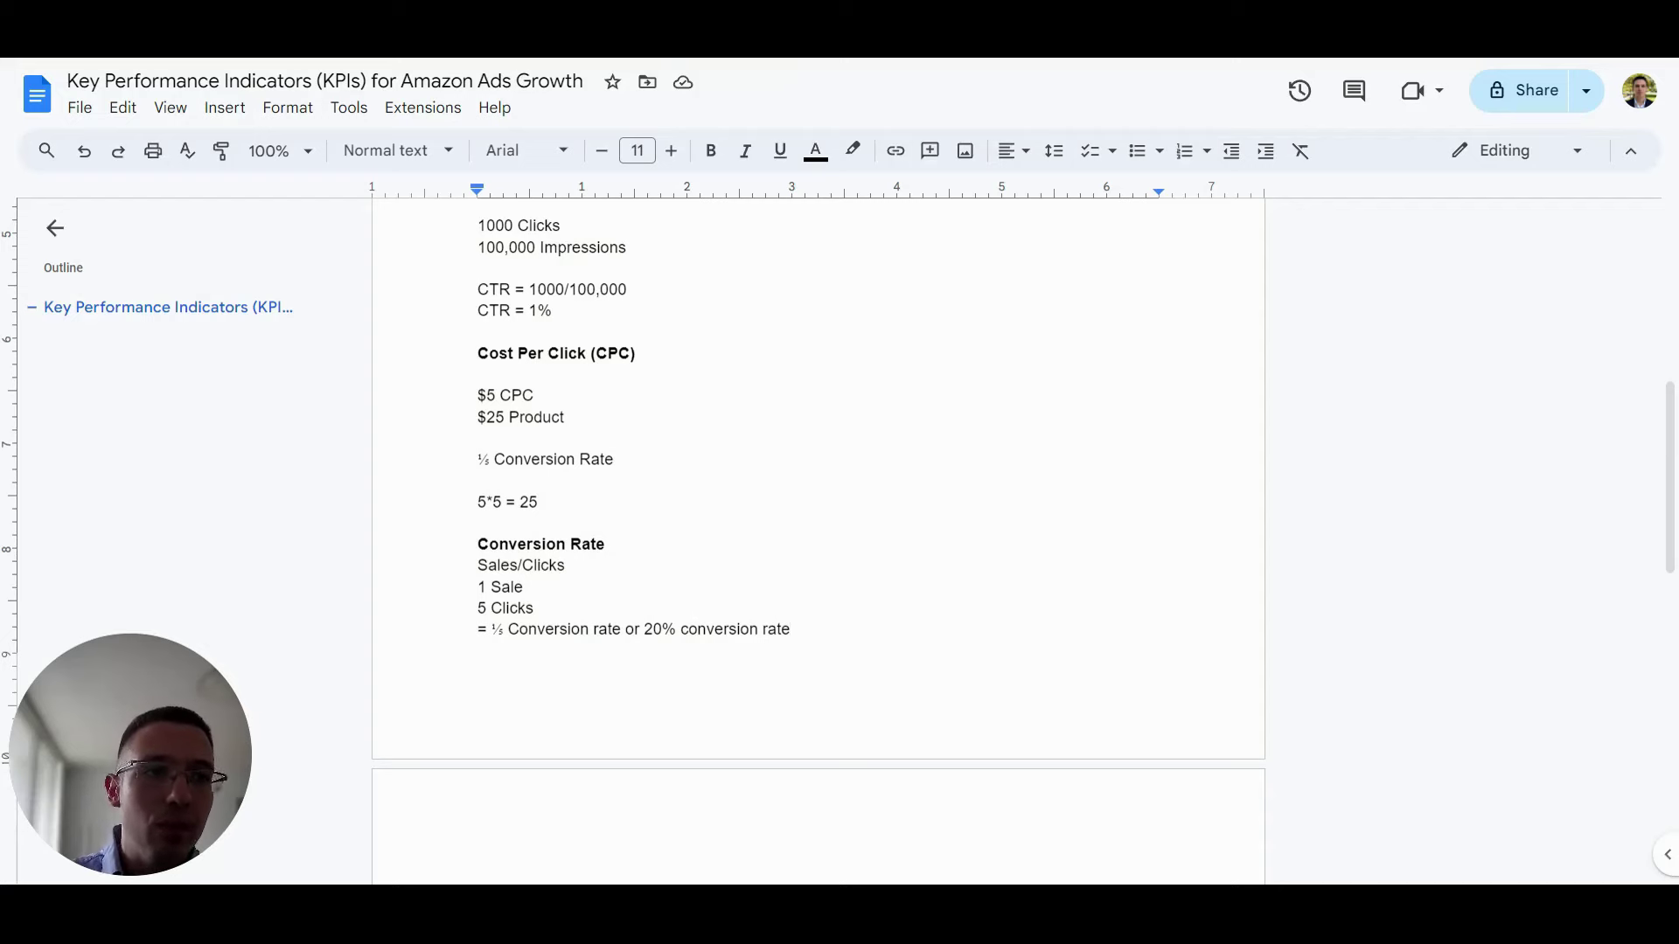
pyautogui.scroll(7, 818, 525)
# Clear the ACoS/ROAS selection, then add an empty line under TACoS/TROAS on page 2.
pyautogui.moveTo(478, 456); pyautogui.dragTo(612, 626)
pyautogui.click(738, 605)
pyautogui.scroll(-9, 818, 525)
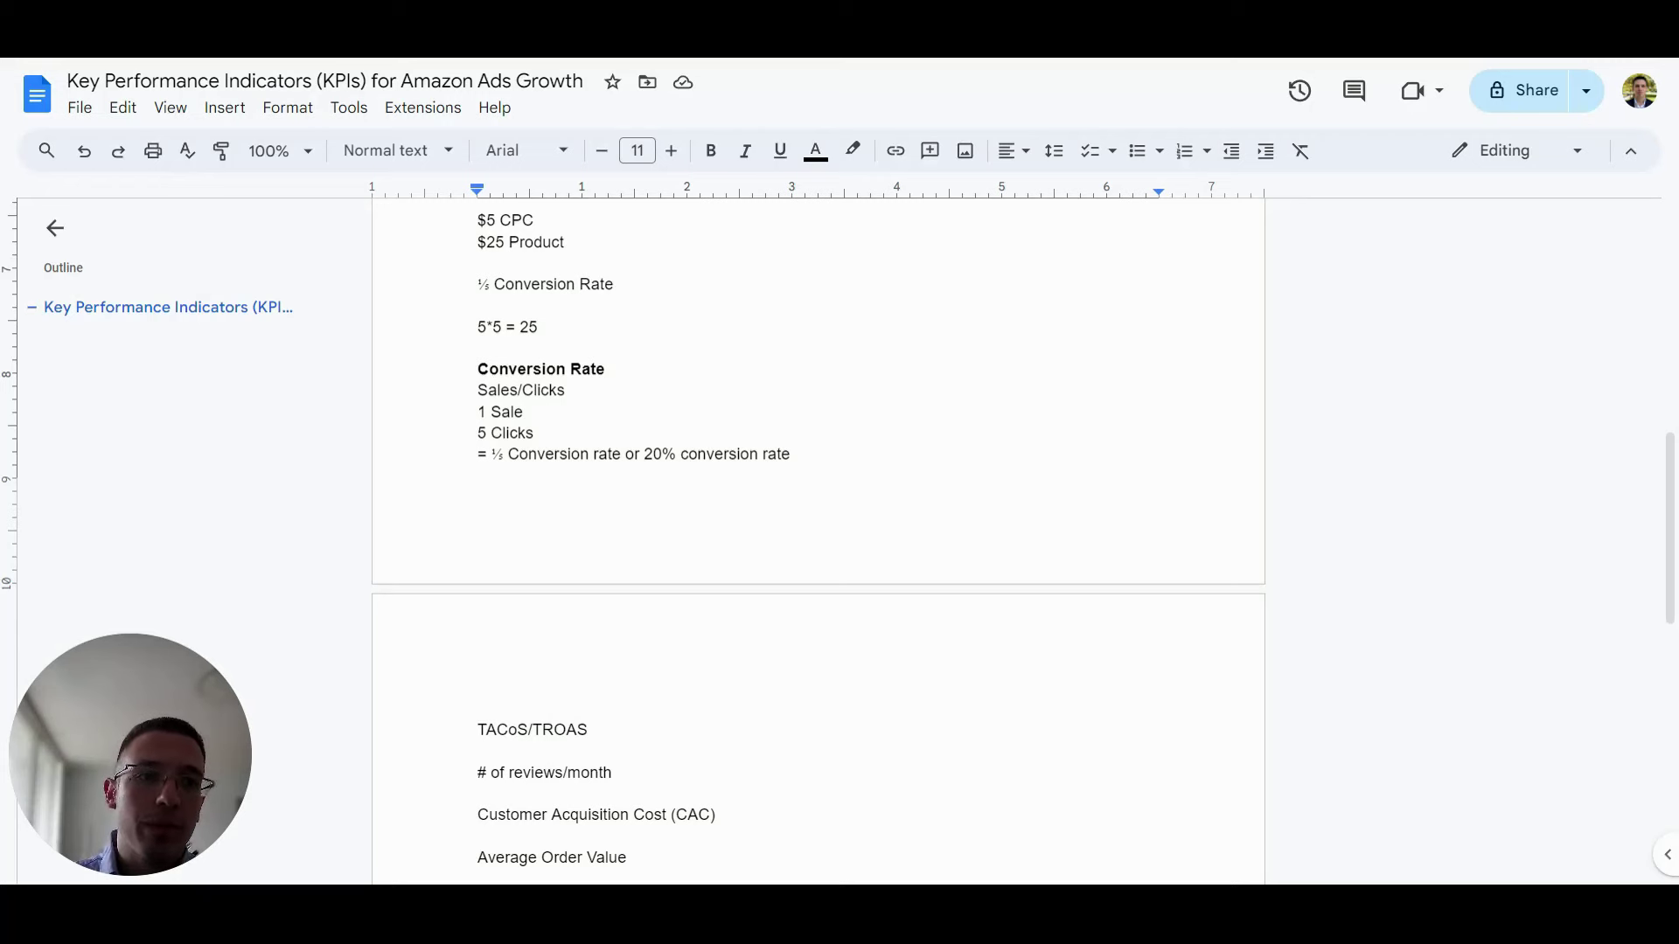
pyautogui.scroll(-2, 818, 542)
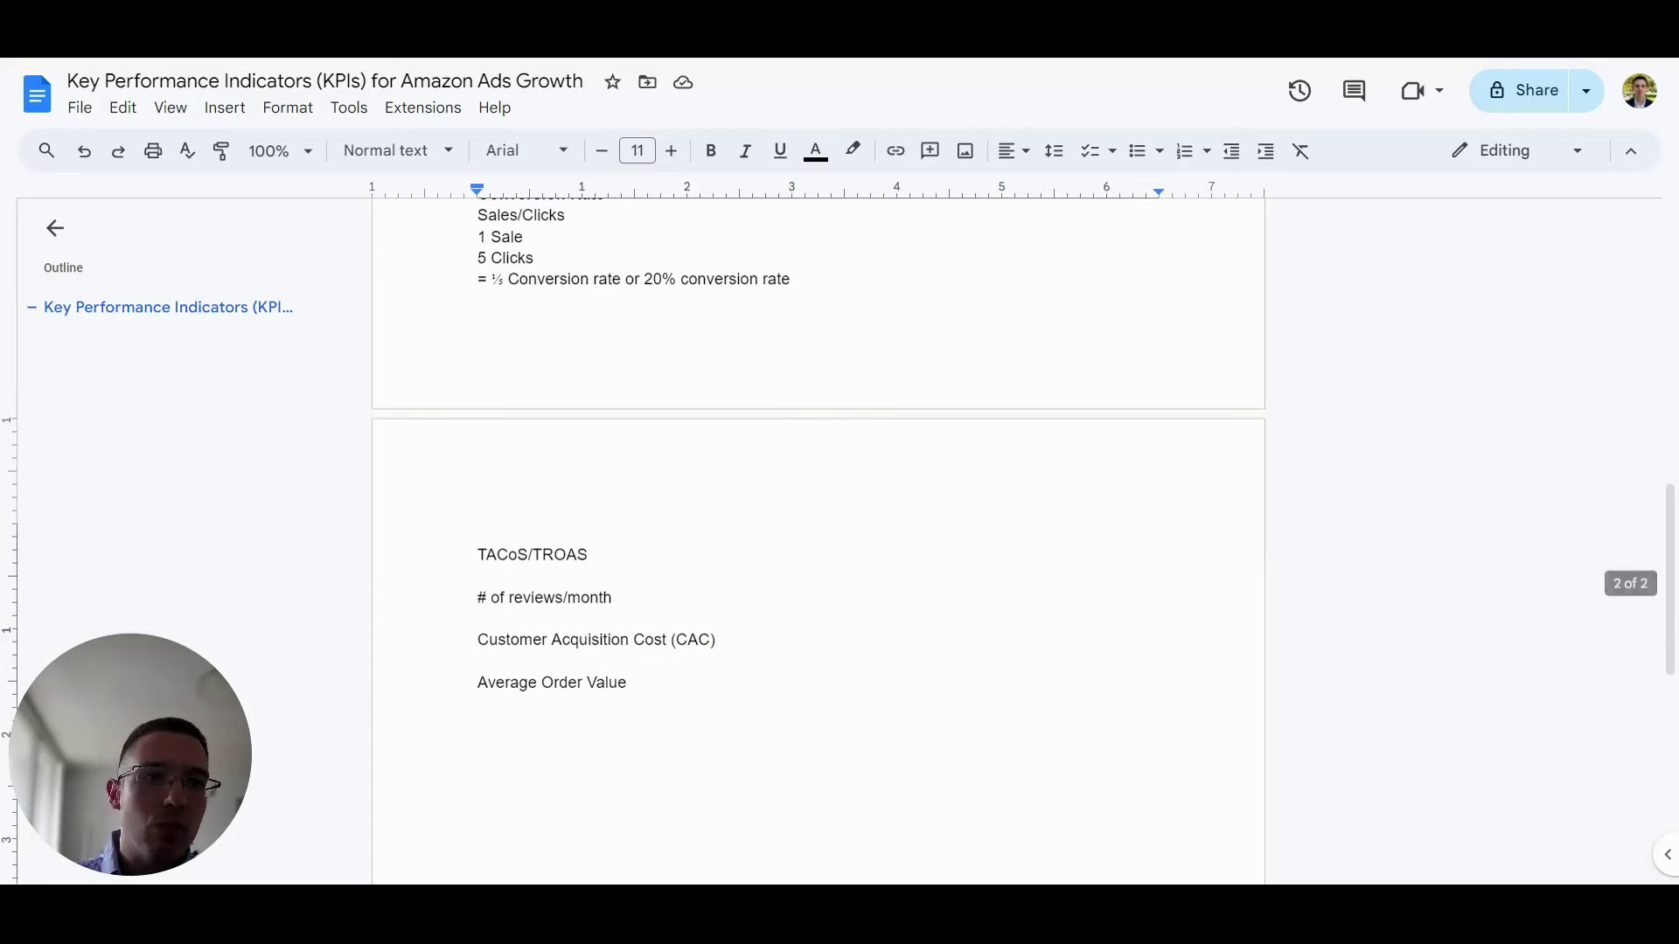
pyautogui.press('Return')
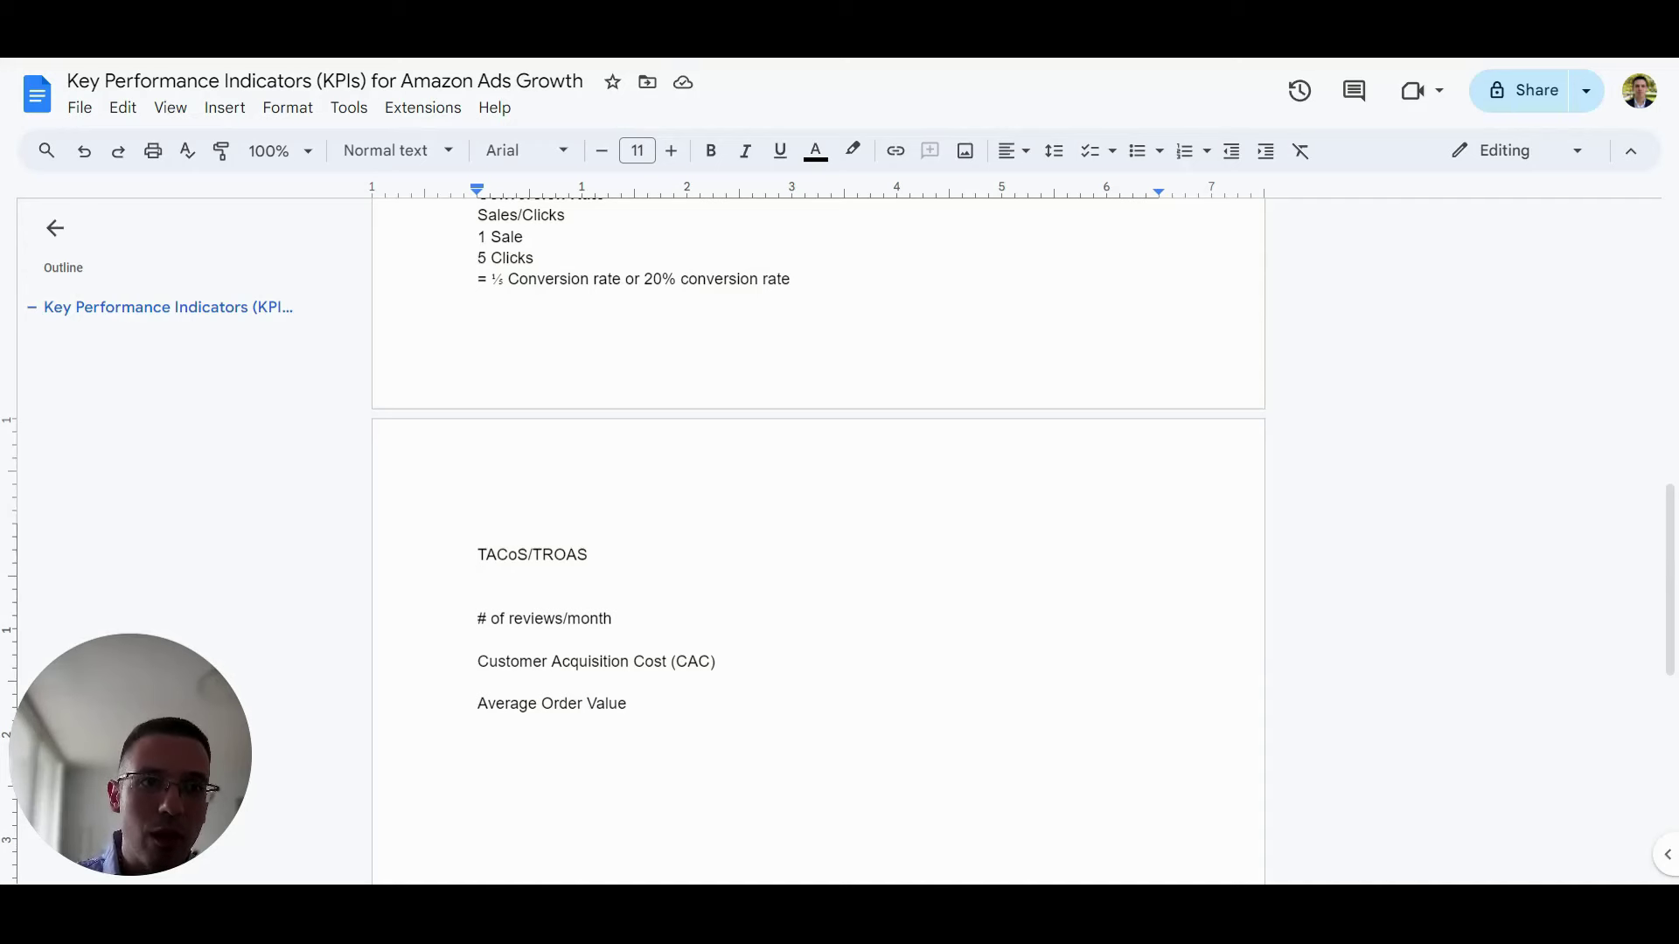
# Add 'True Advertising Cost of Sale and True Return on Ad Spend' and make TACoS/TROAS bold.
pyautogui.write('True Advertising Cost of Sale and T')
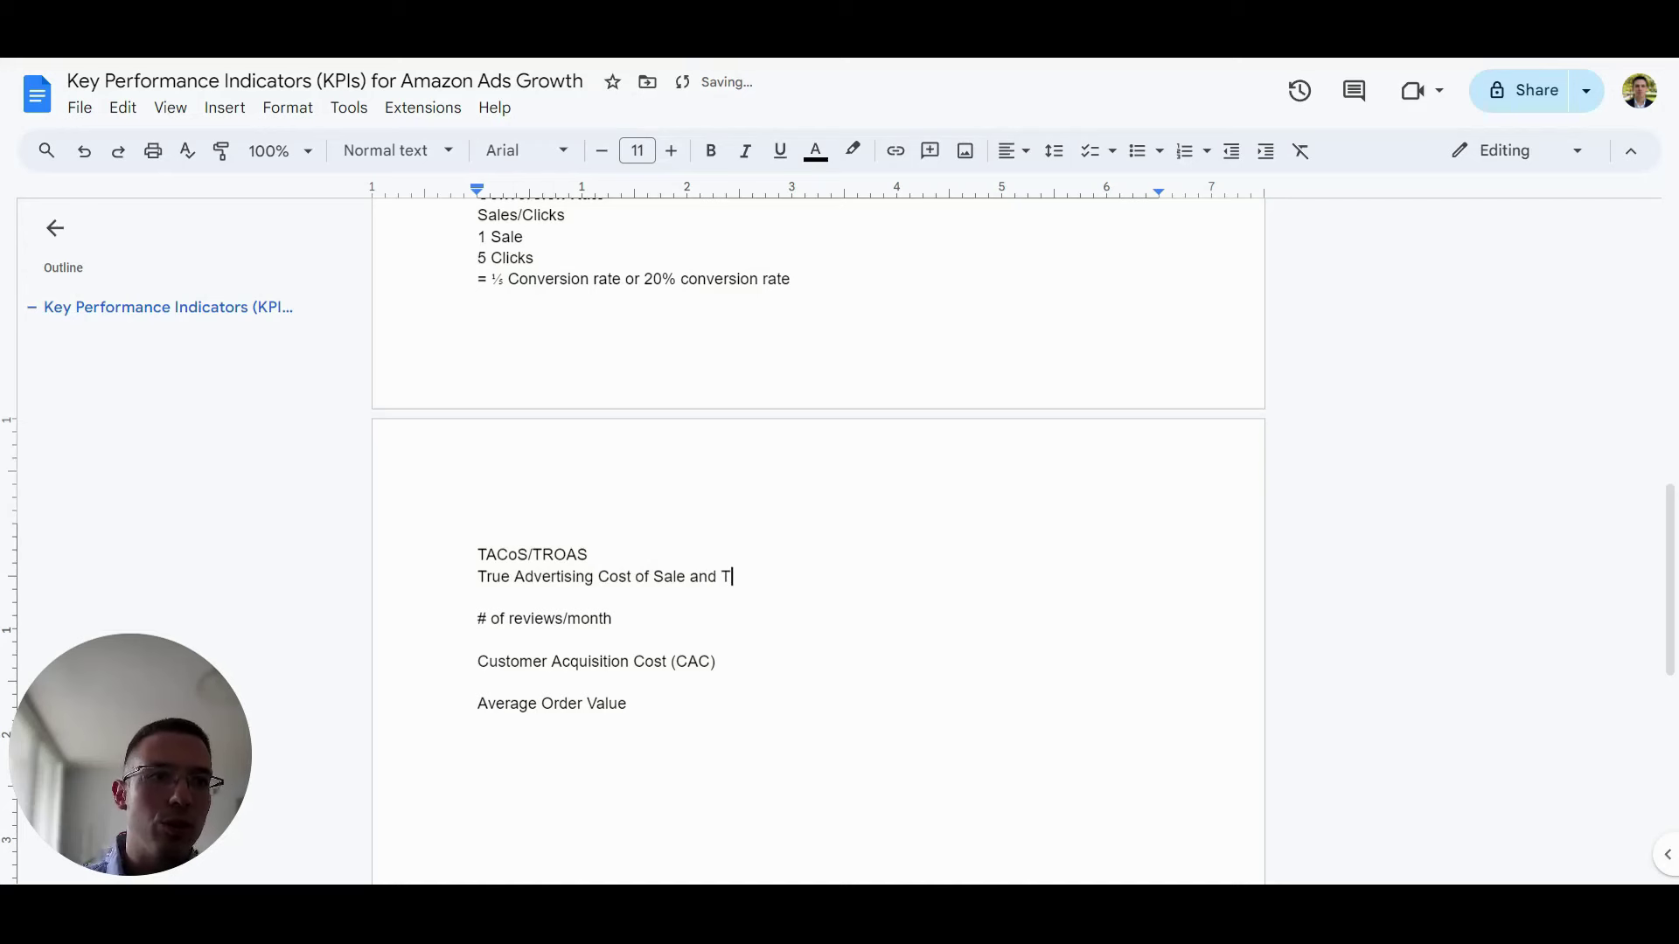
pyautogui.write('rue R')
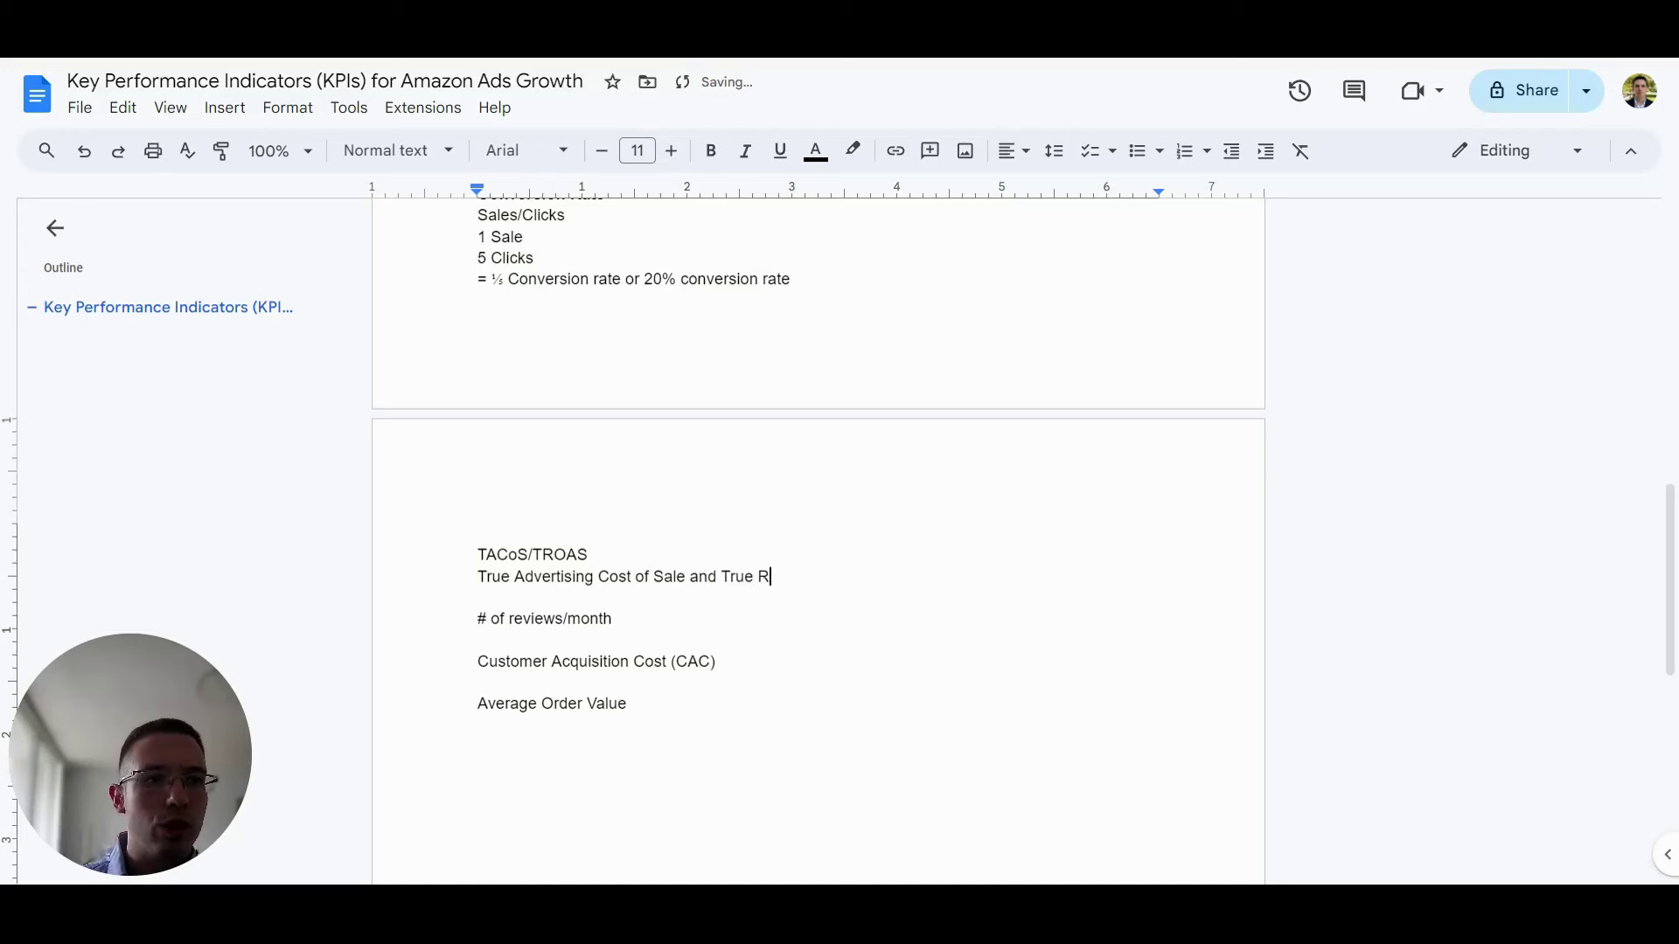
pyautogui.write('eturn on Ad SPen')
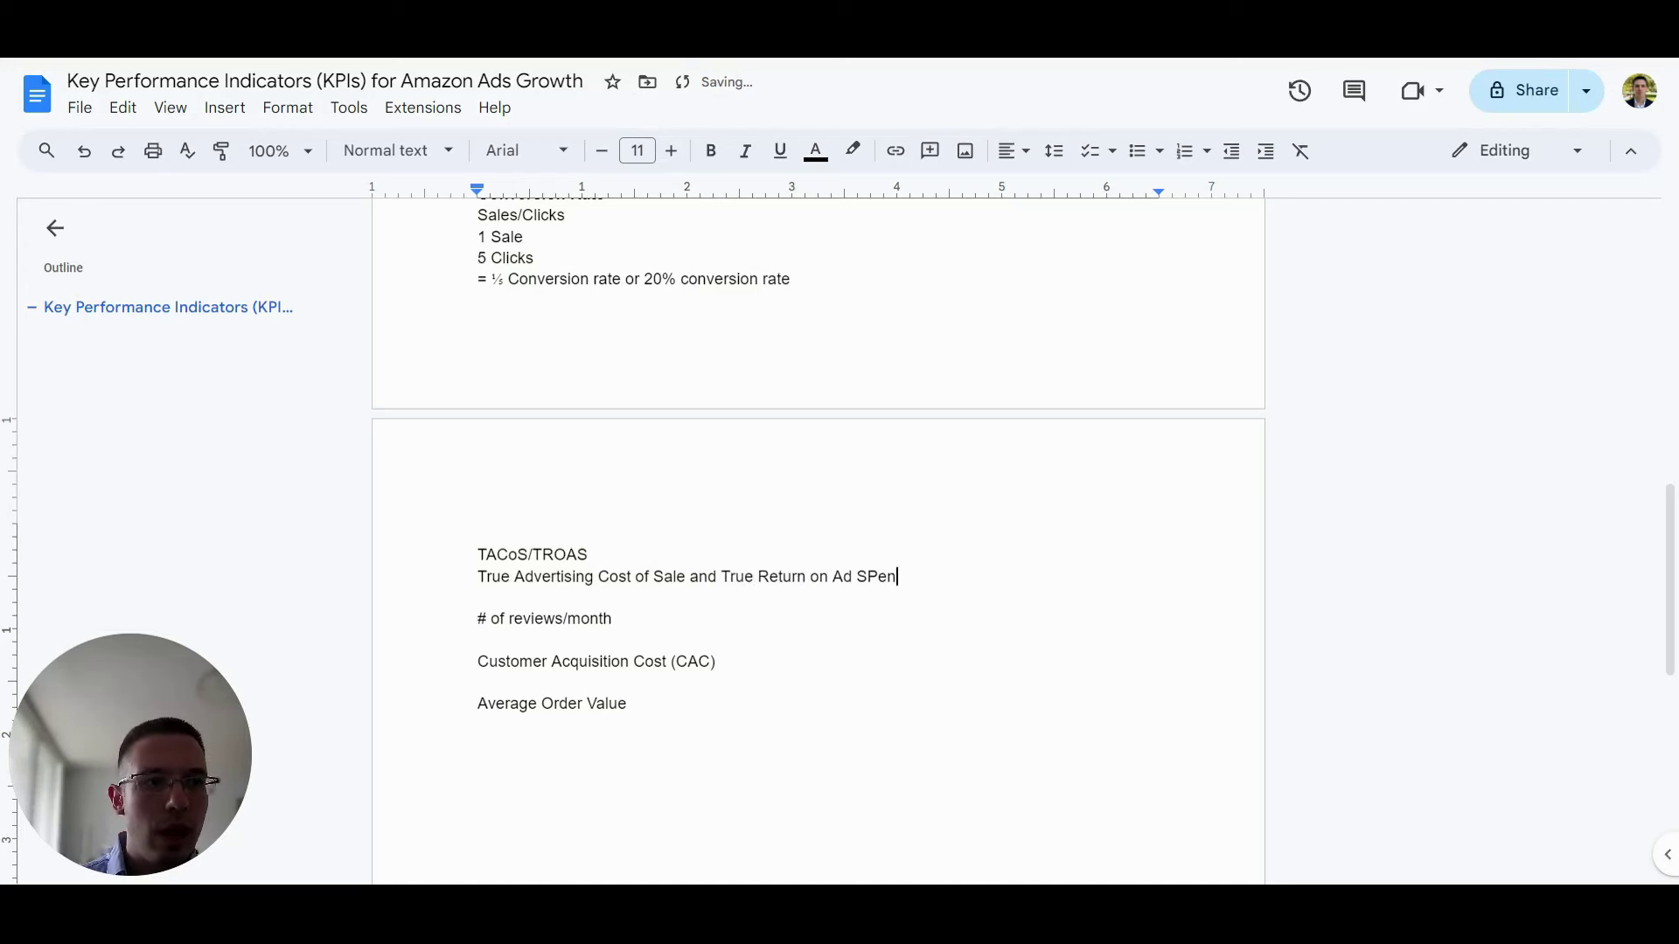
pyautogui.press('BackSpace')
pyautogui.press('BackSpace')
pyautogui.press('BackSpace')
pyautogui.write('pend')
pyautogui.press('Return')
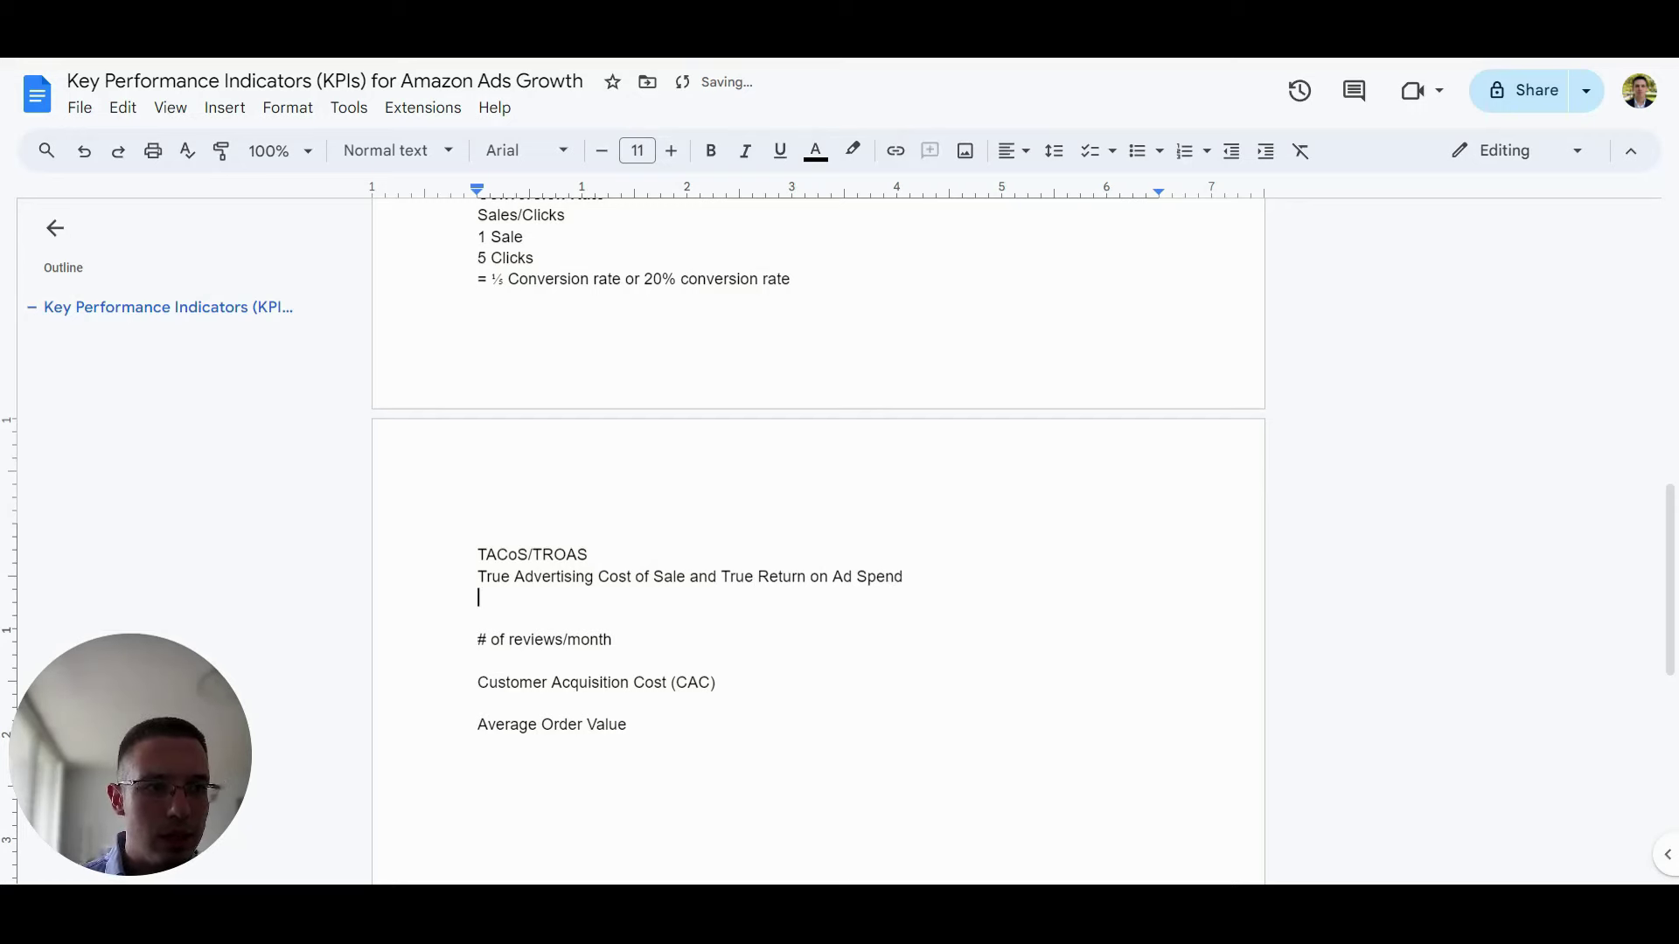
pyautogui.press('Up')
pyautogui.press('Up')
pyautogui.hotkey('shift', 'End')
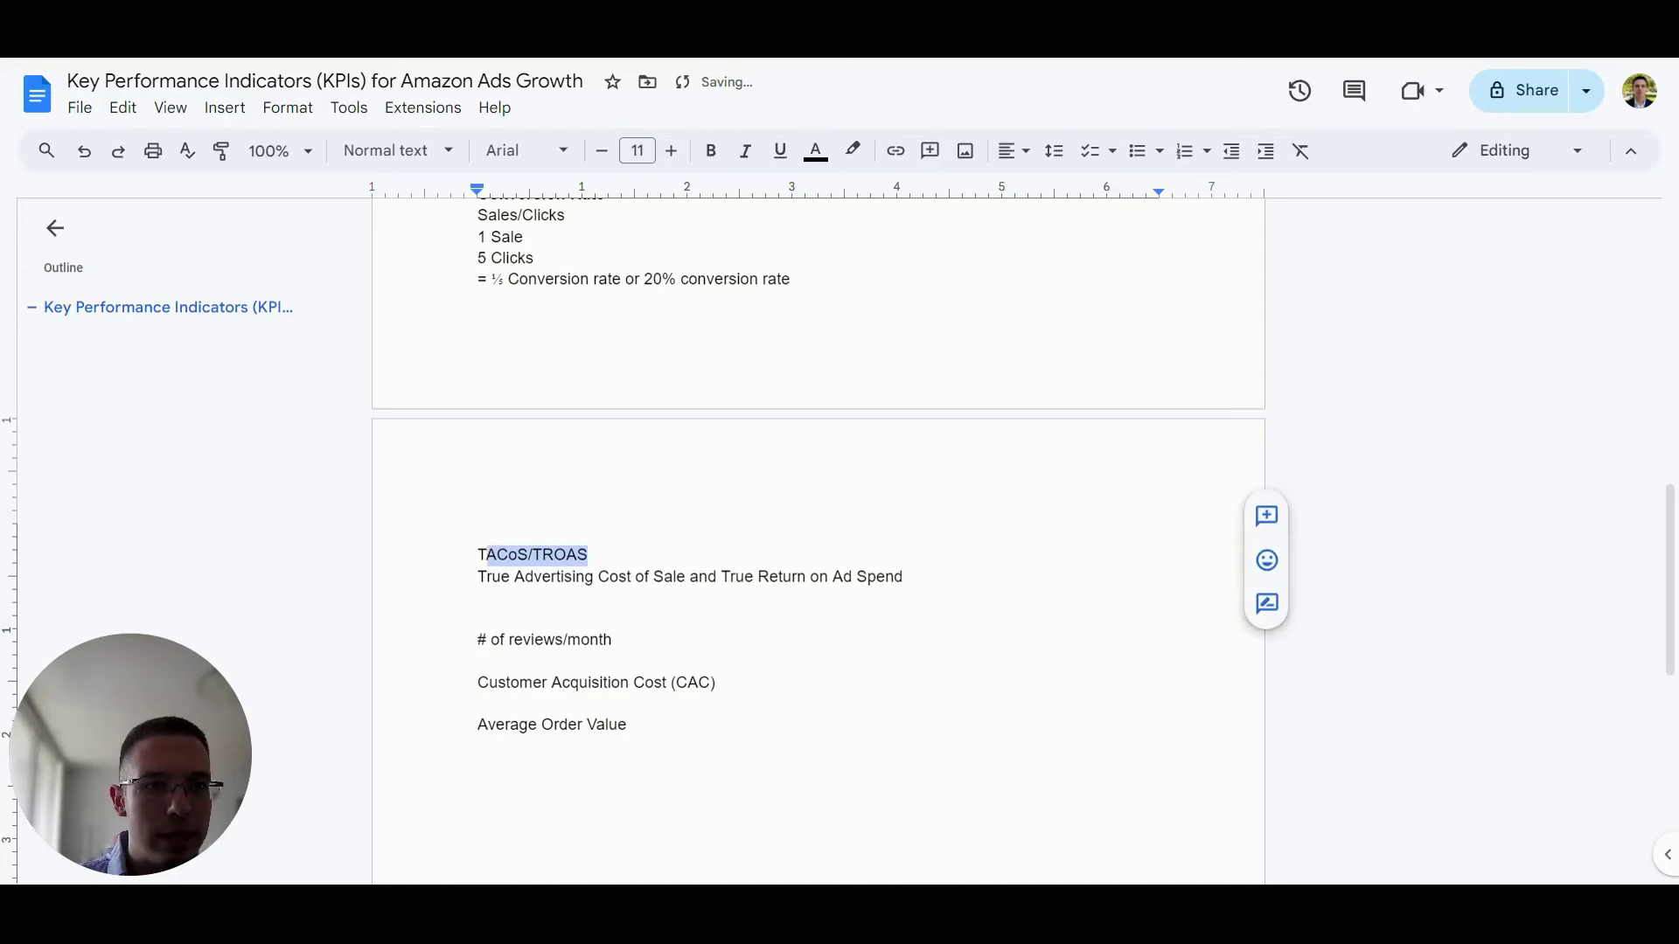
pyautogui.hotkey('ctrl', 'b')
pyautogui.press('Down')
pyautogui.press('Down')
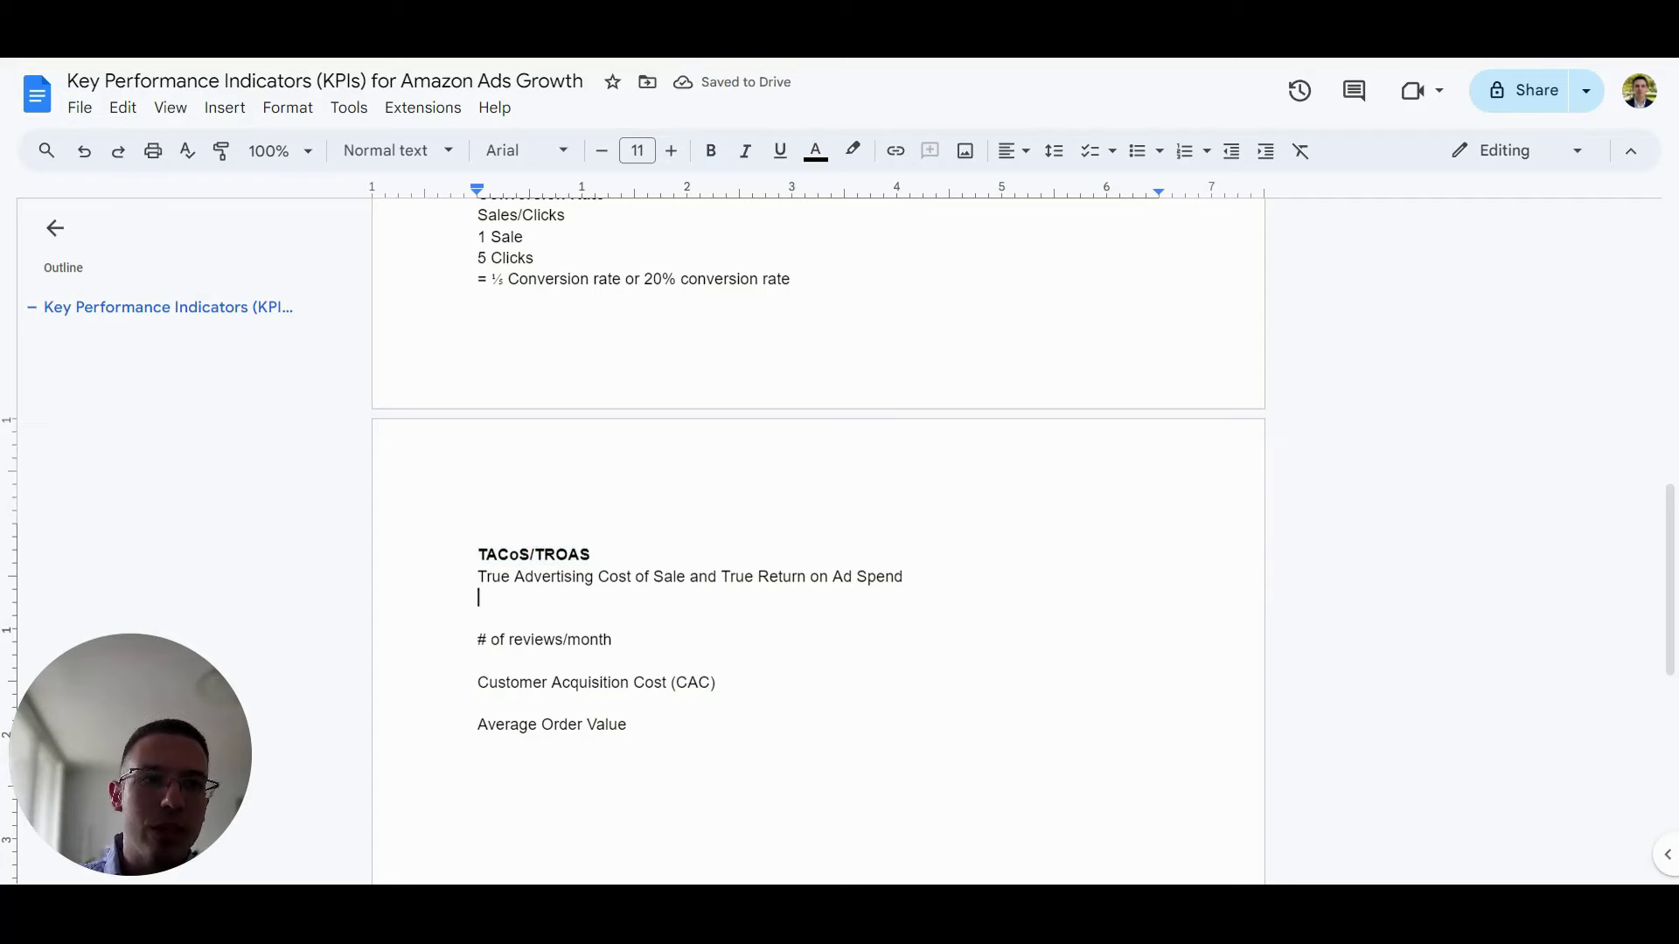
# Add the formula 'Advertising Spend / Total Sales' below the full name.
pyautogui.scroll(10, 818, 542)
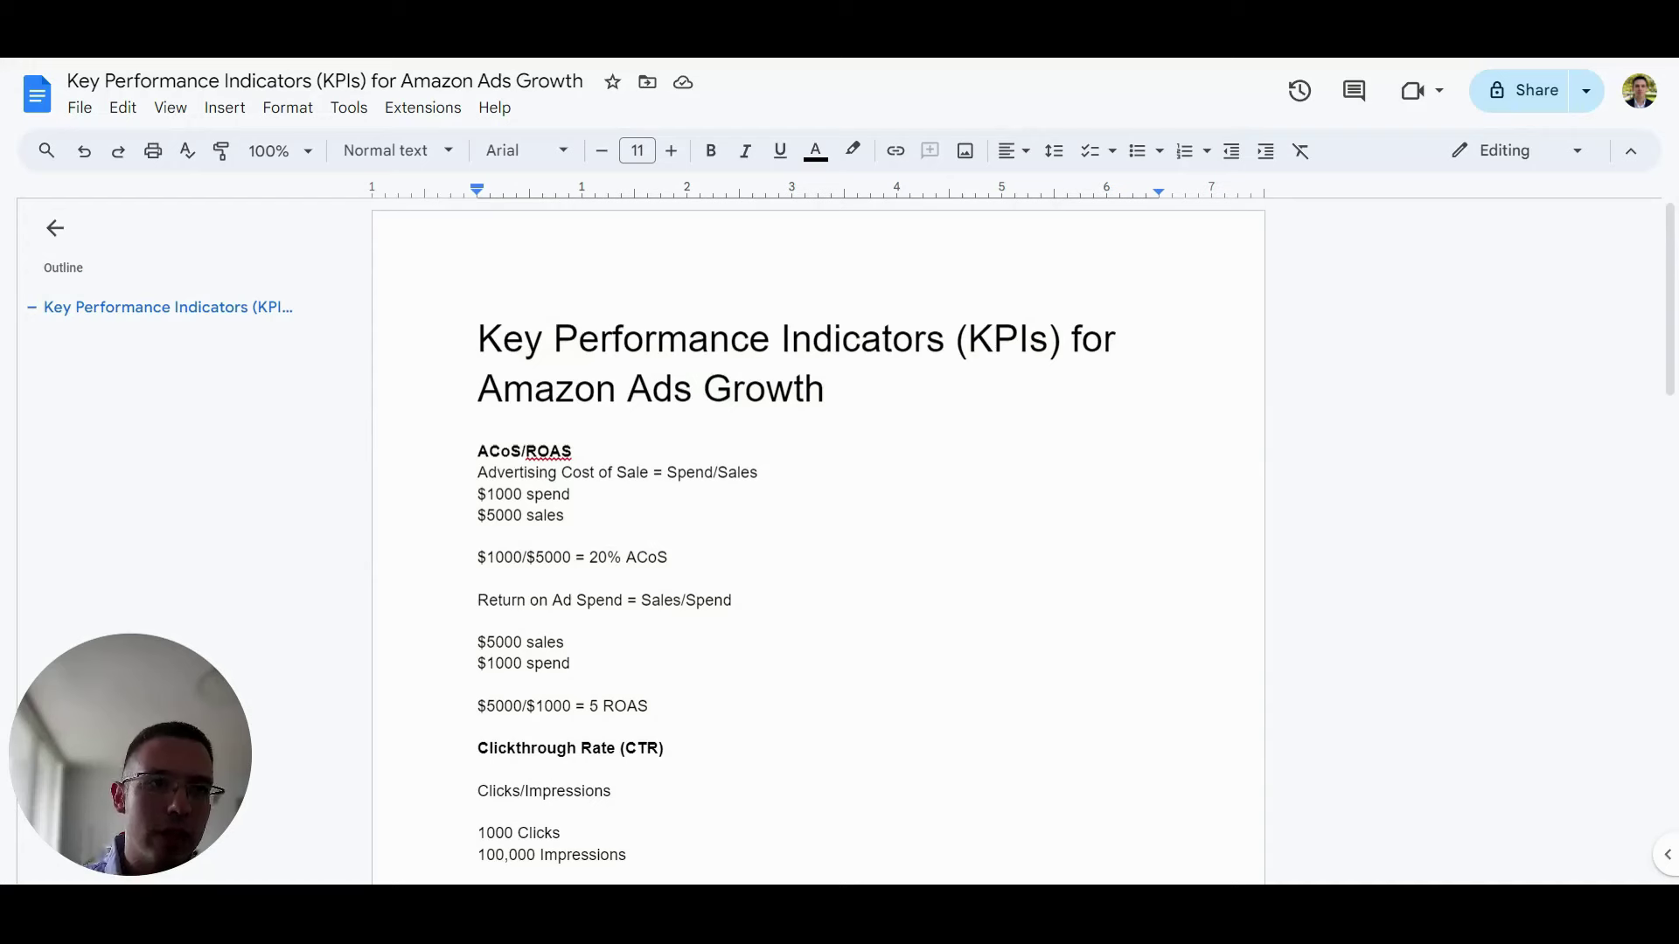
pyautogui.scroll(-10, 817, 542)
pyautogui.scroll(-1, 817, 542)
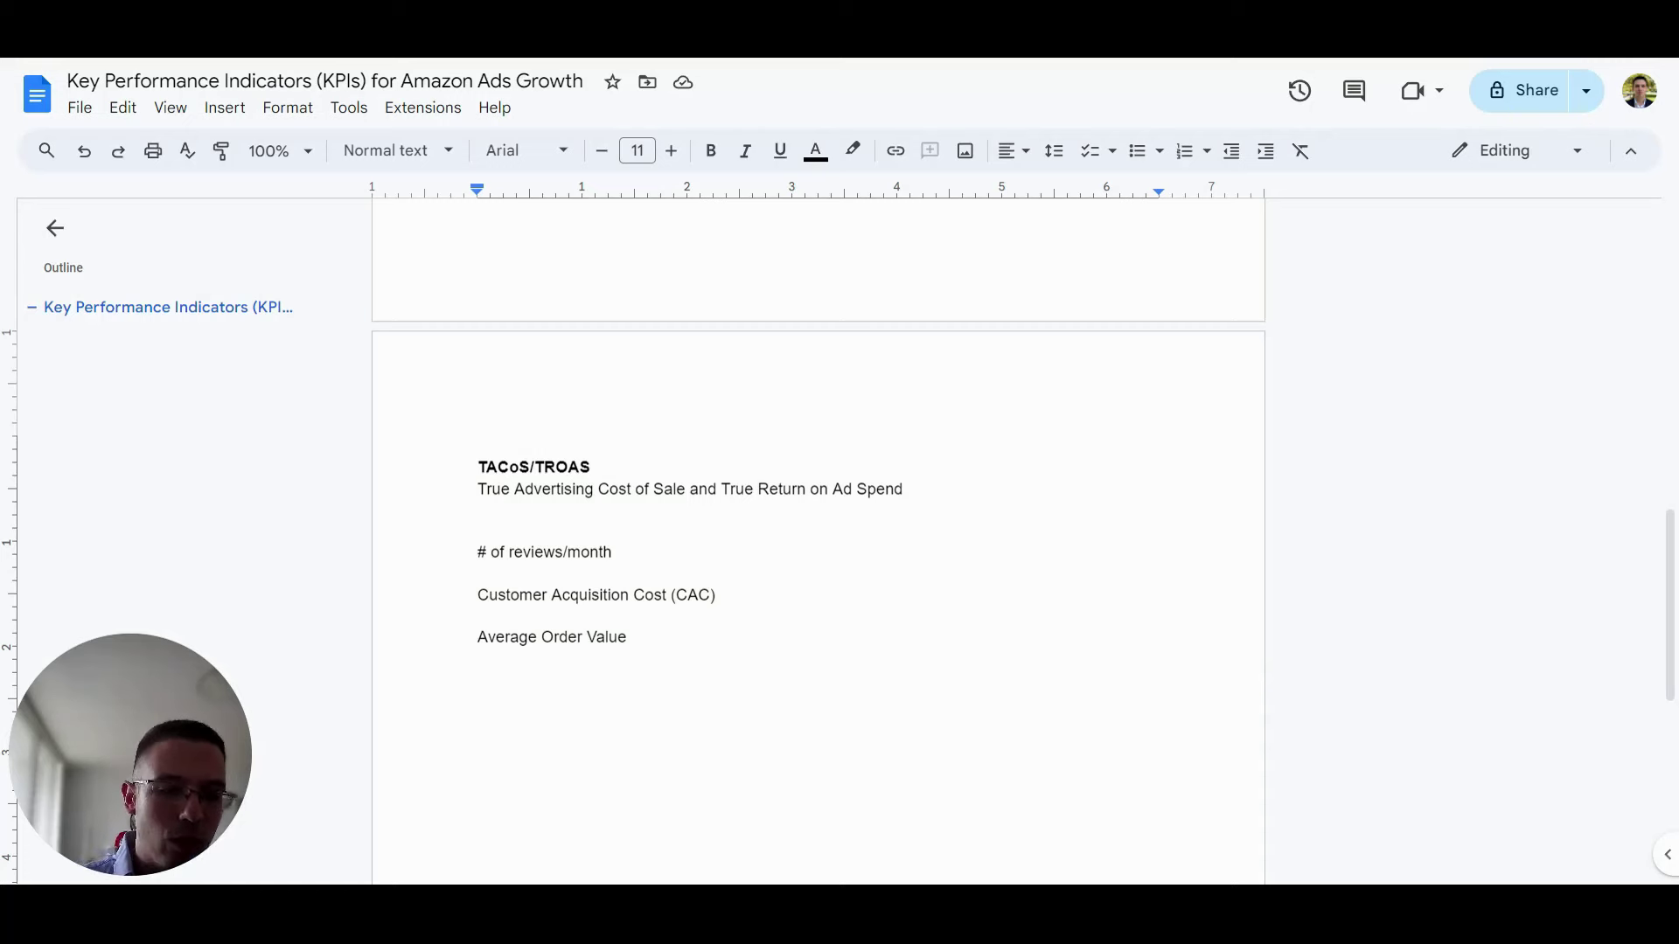
pyautogui.write('Advertising S')
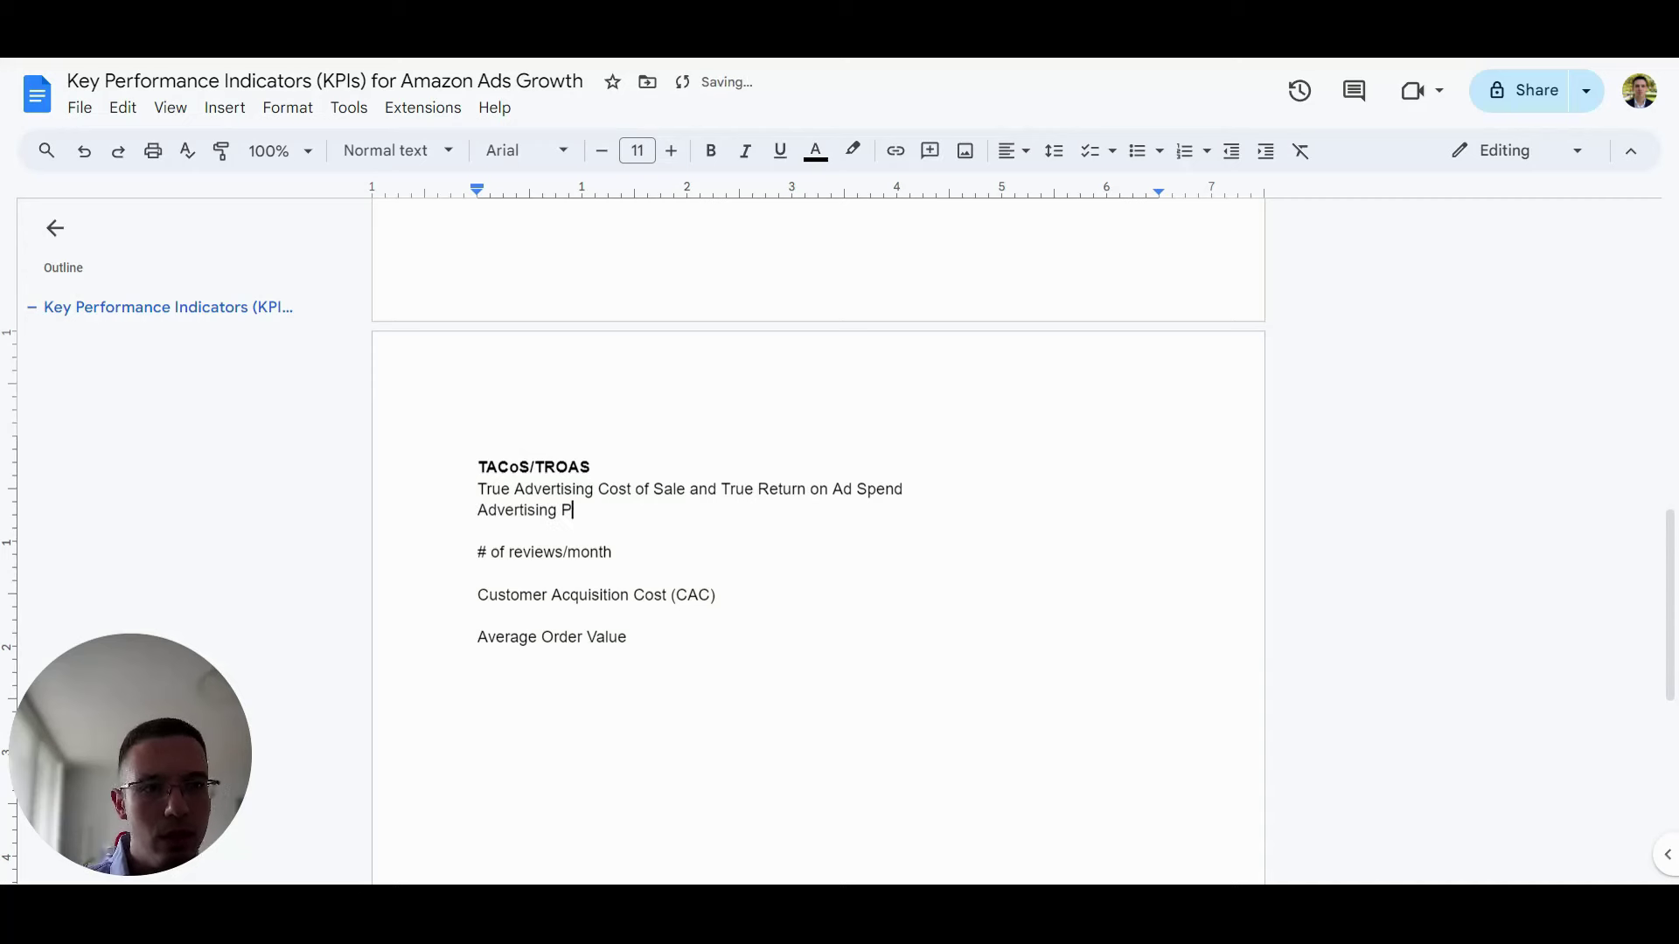
pyautogui.write('pend ')
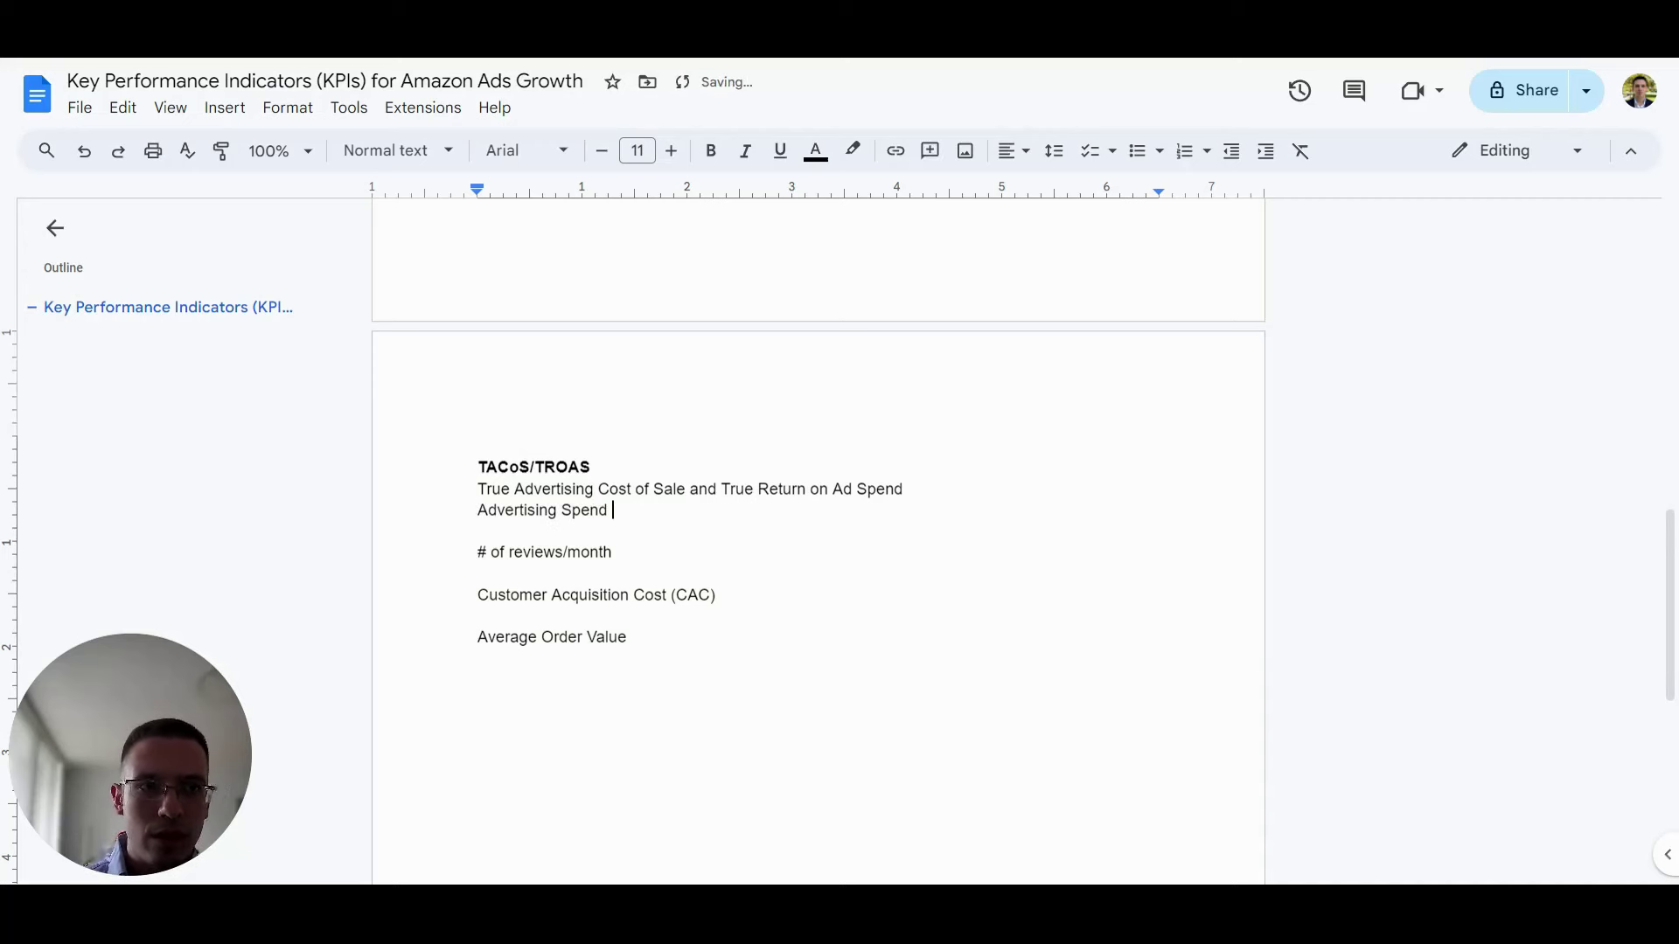
pyautogui.write('/ Total S')
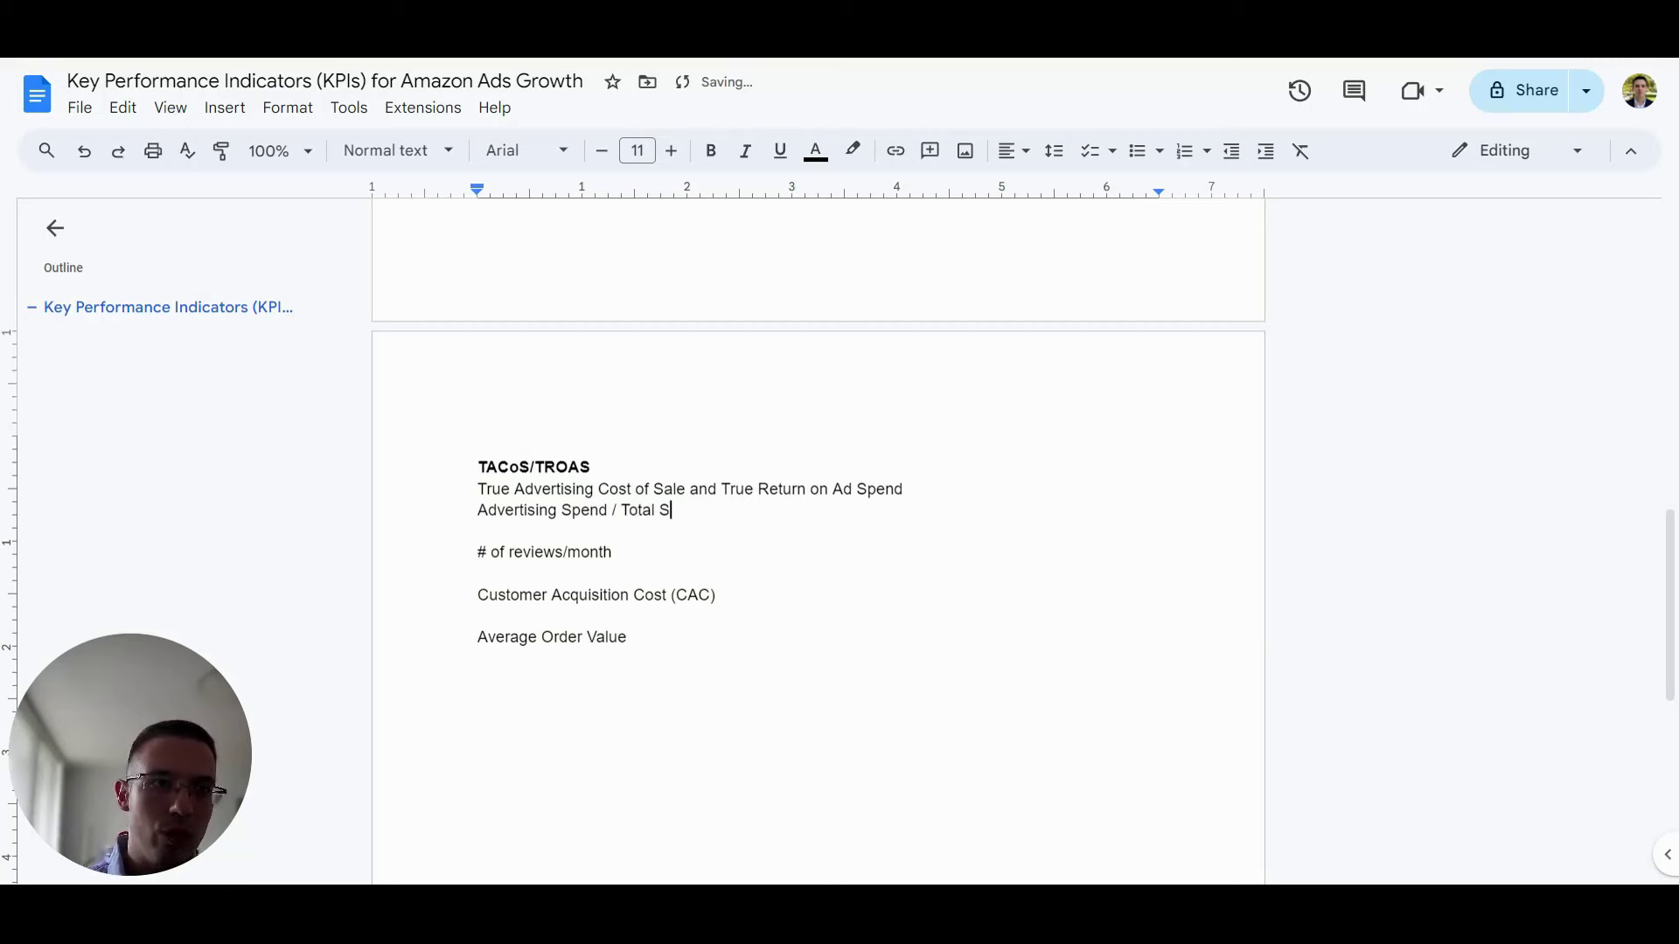
pyautogui.write('ales')
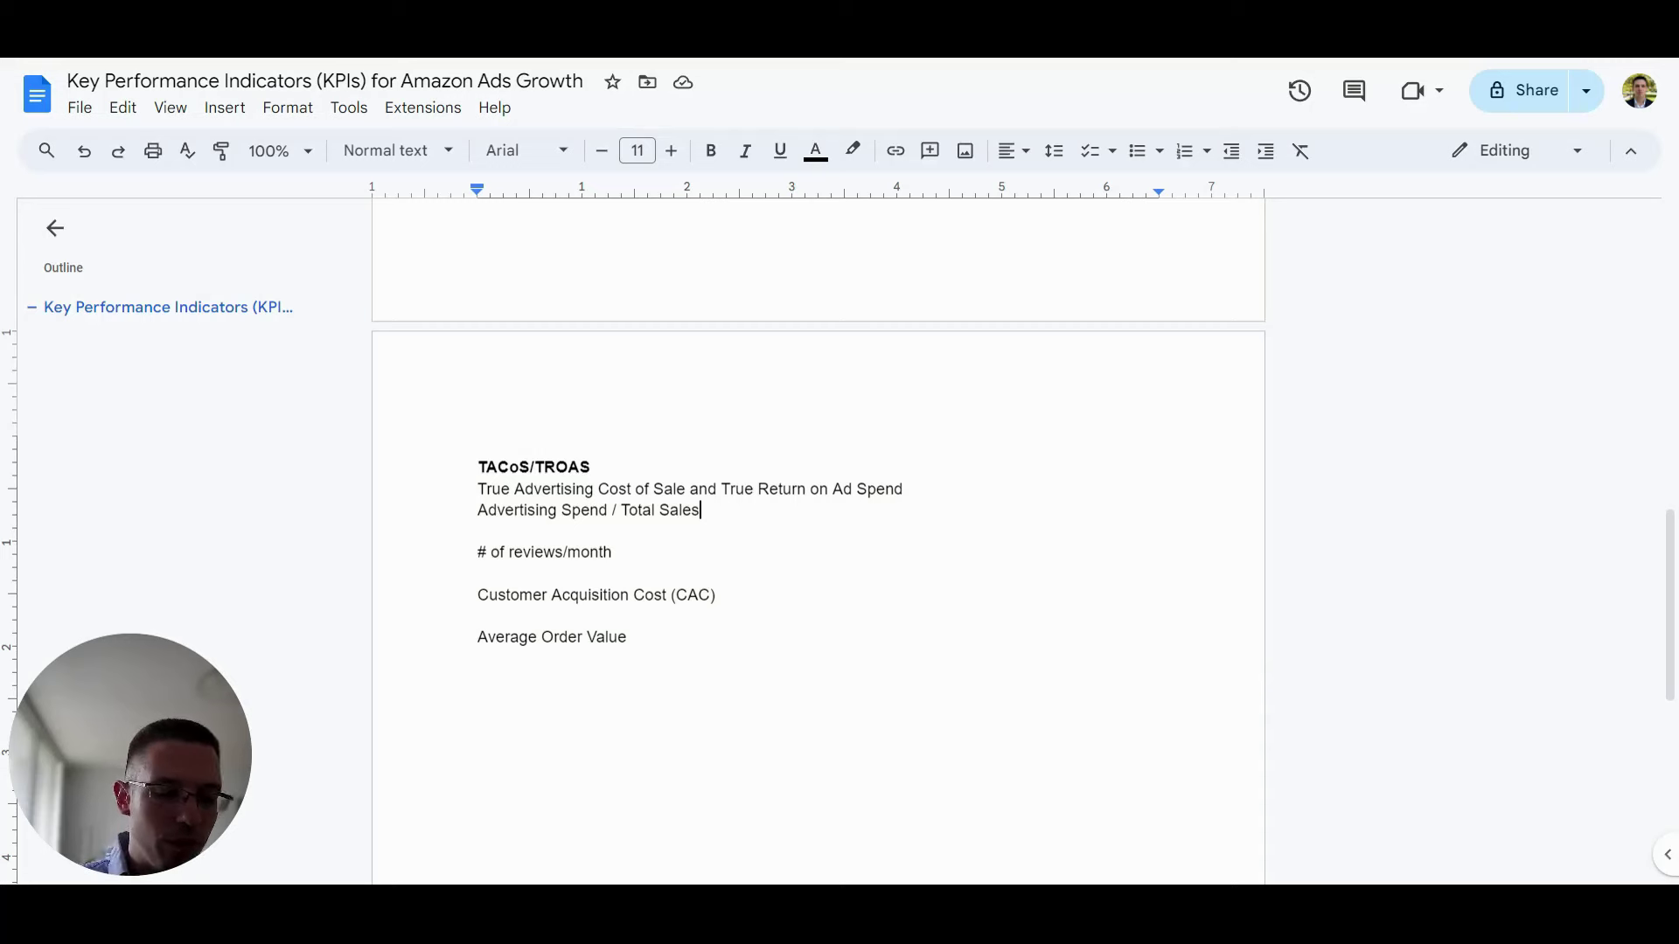
pyautogui.press('Return')
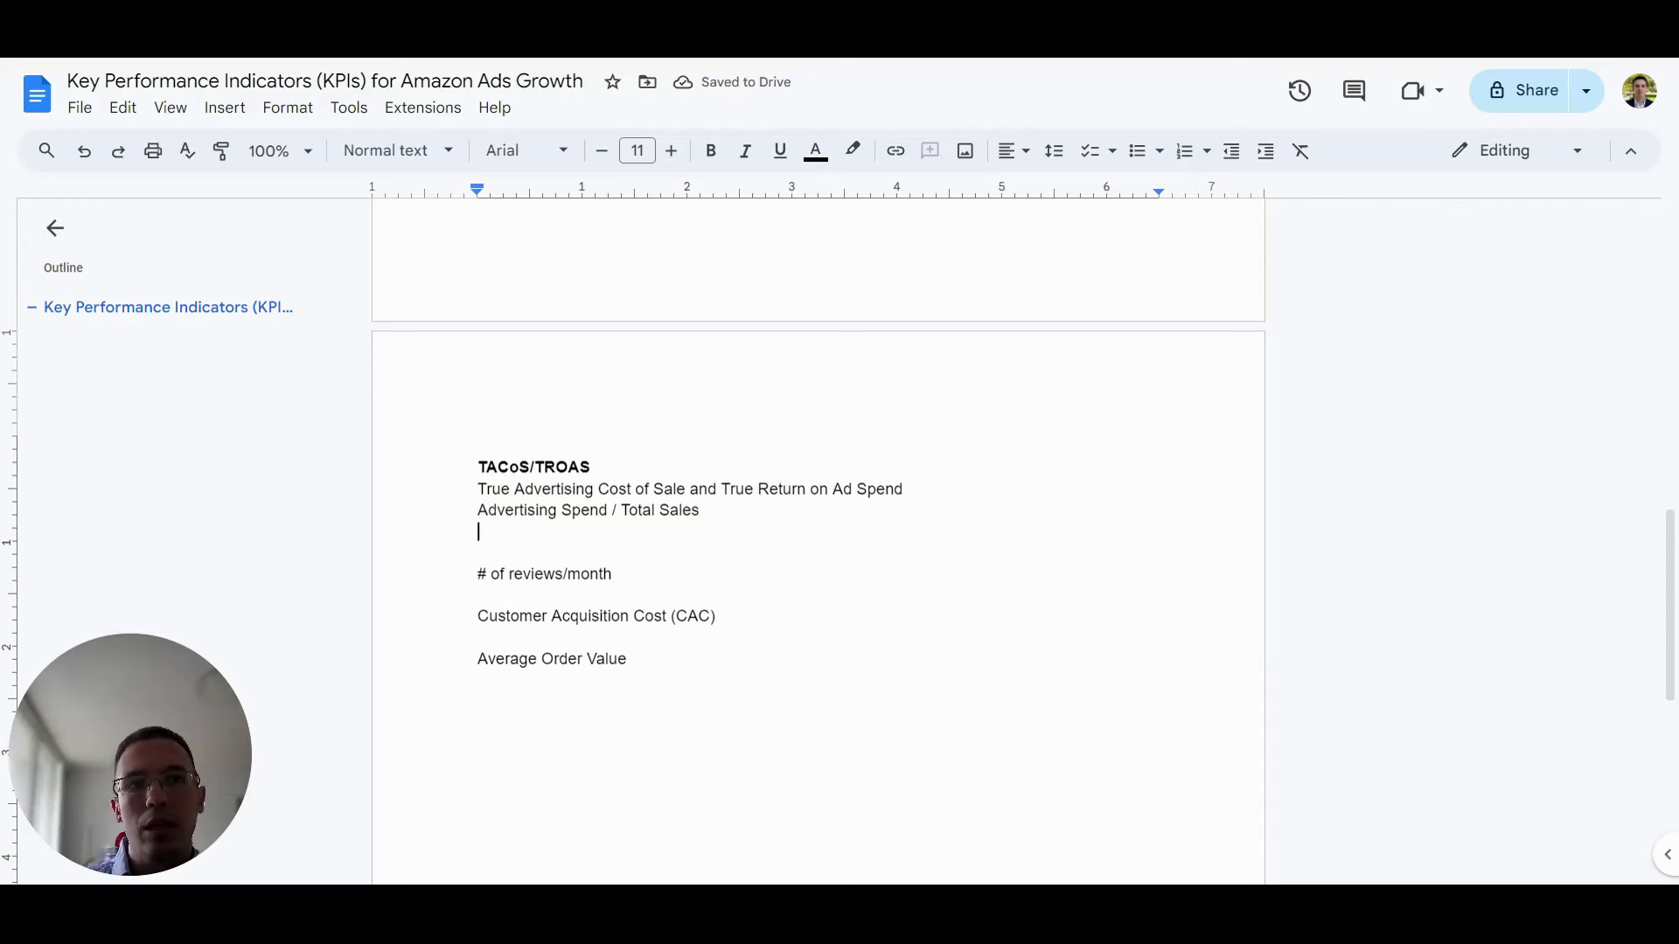
# Enter the ad spend $6,000/month and total sales $240,000/month figures on separate lines.
pyautogui.write('$6')
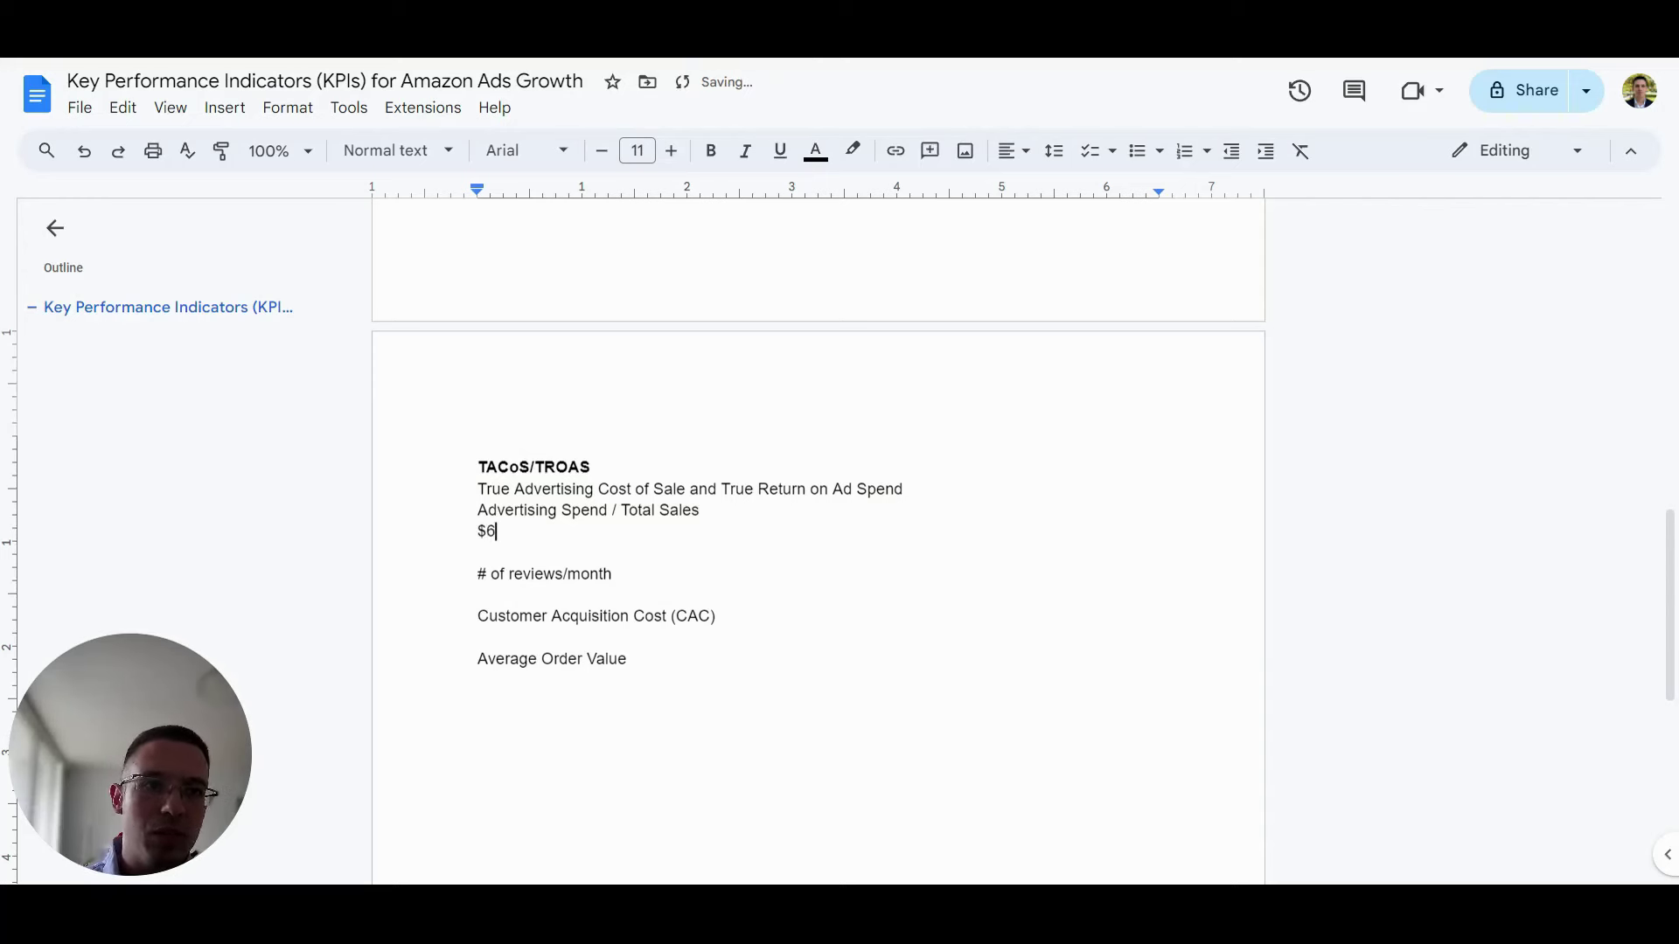
pyautogui.write(',000')
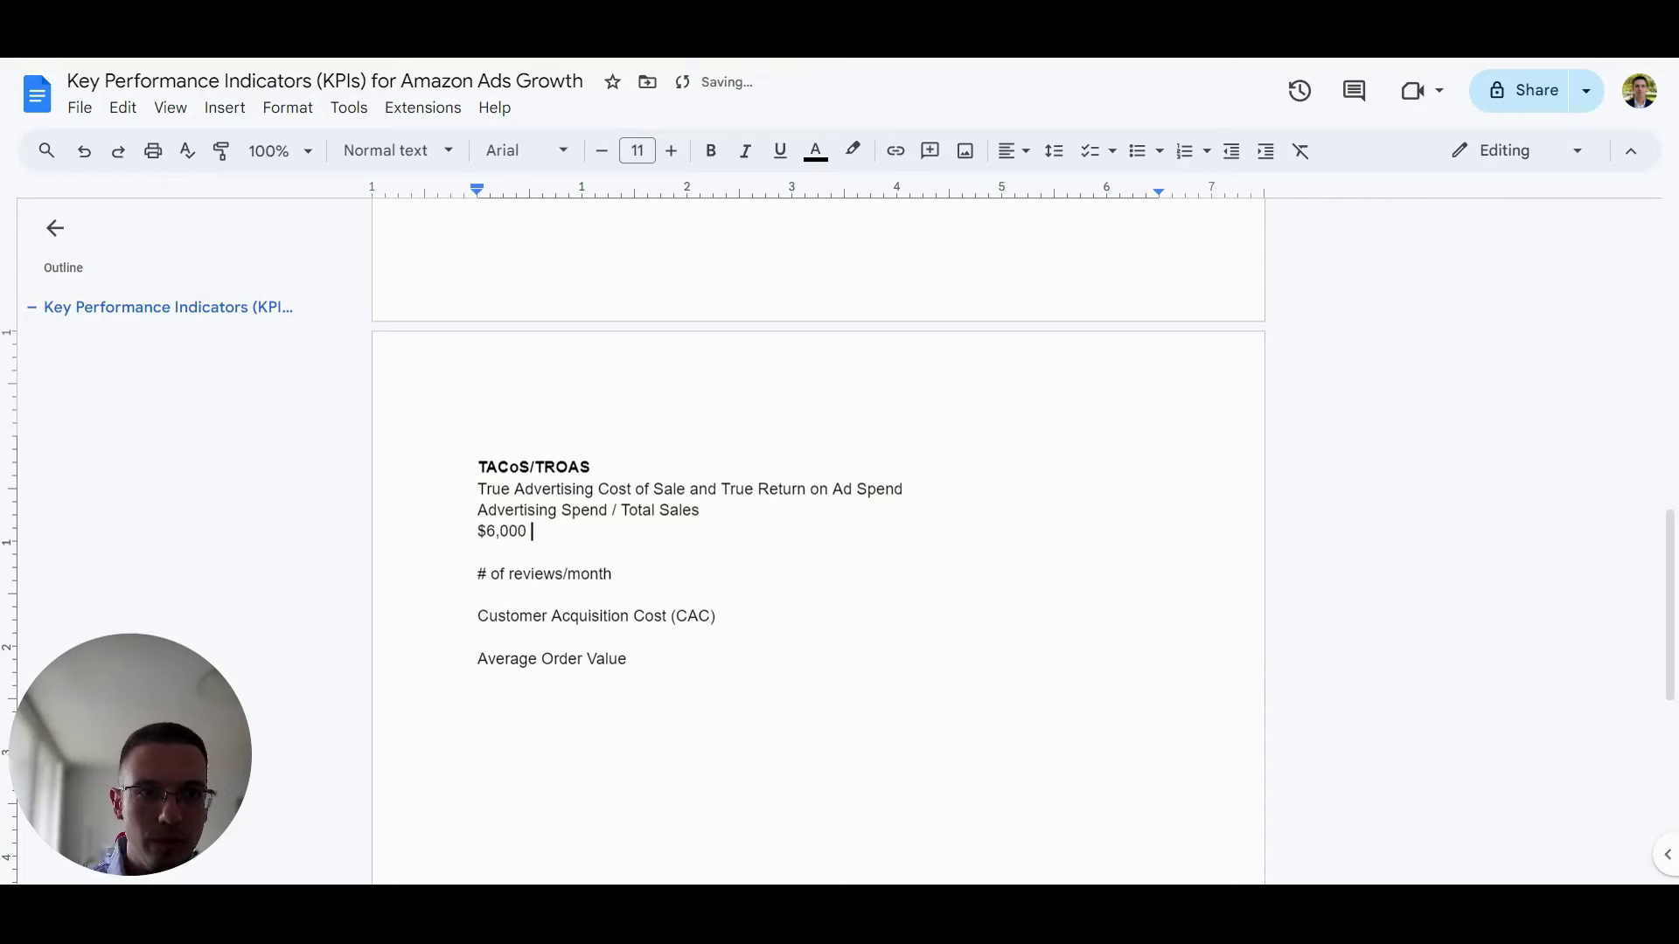
pyautogui.press('BackSpace')
pyautogui.write('/month')
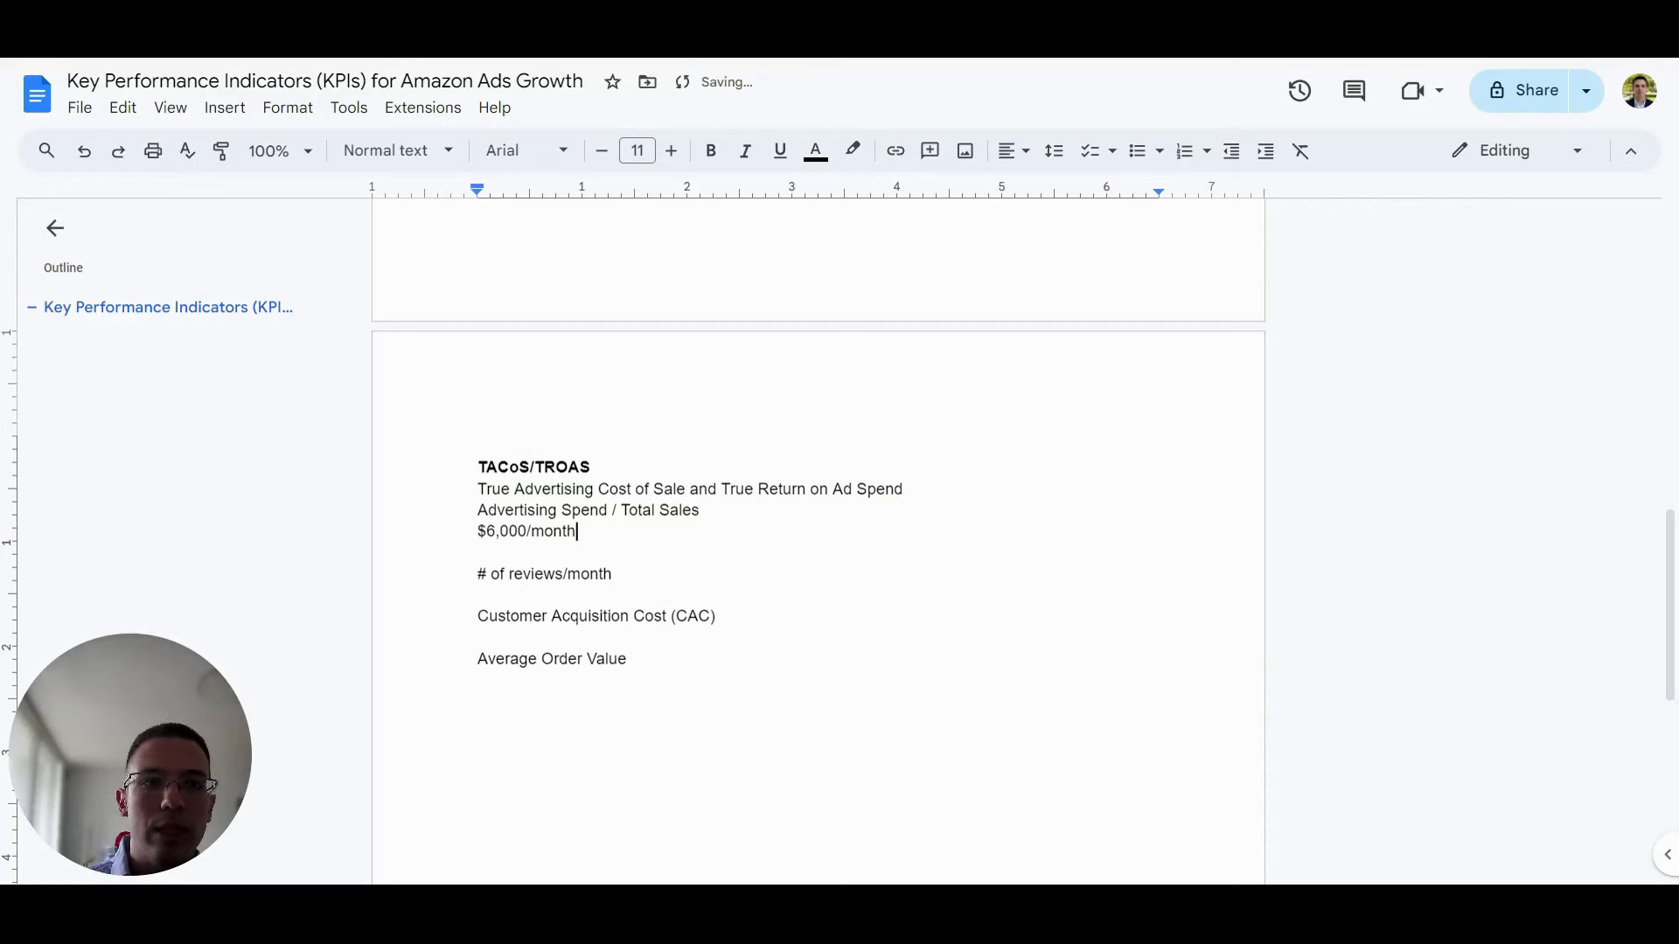
pyautogui.press('Return')
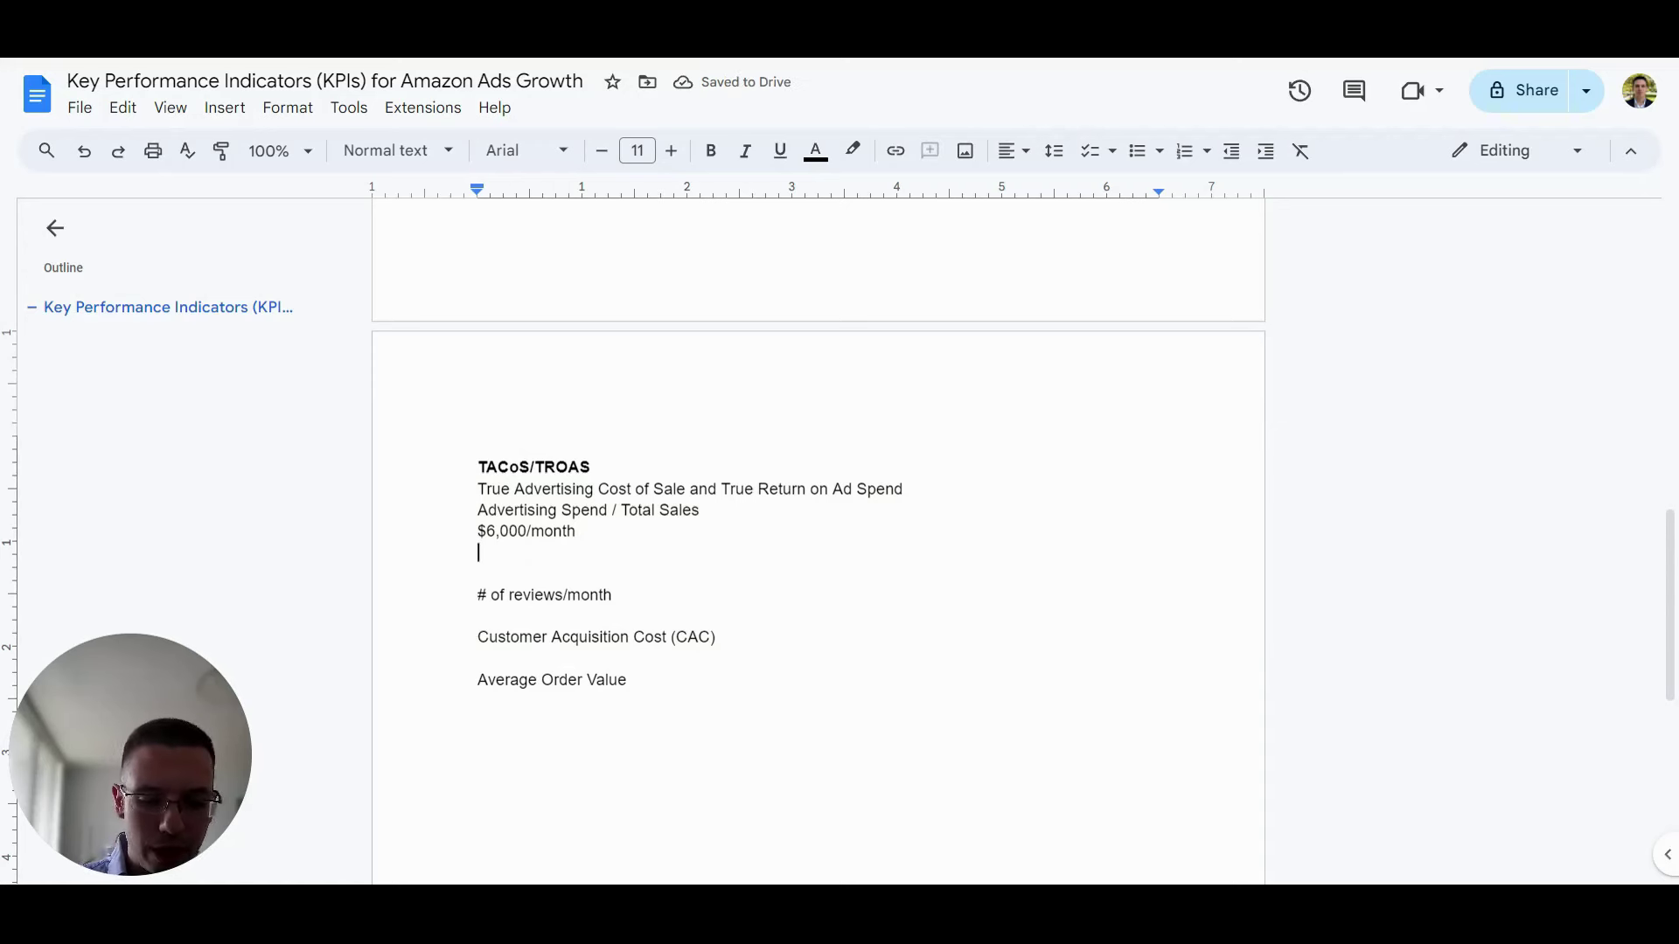
pyautogui.write('$')
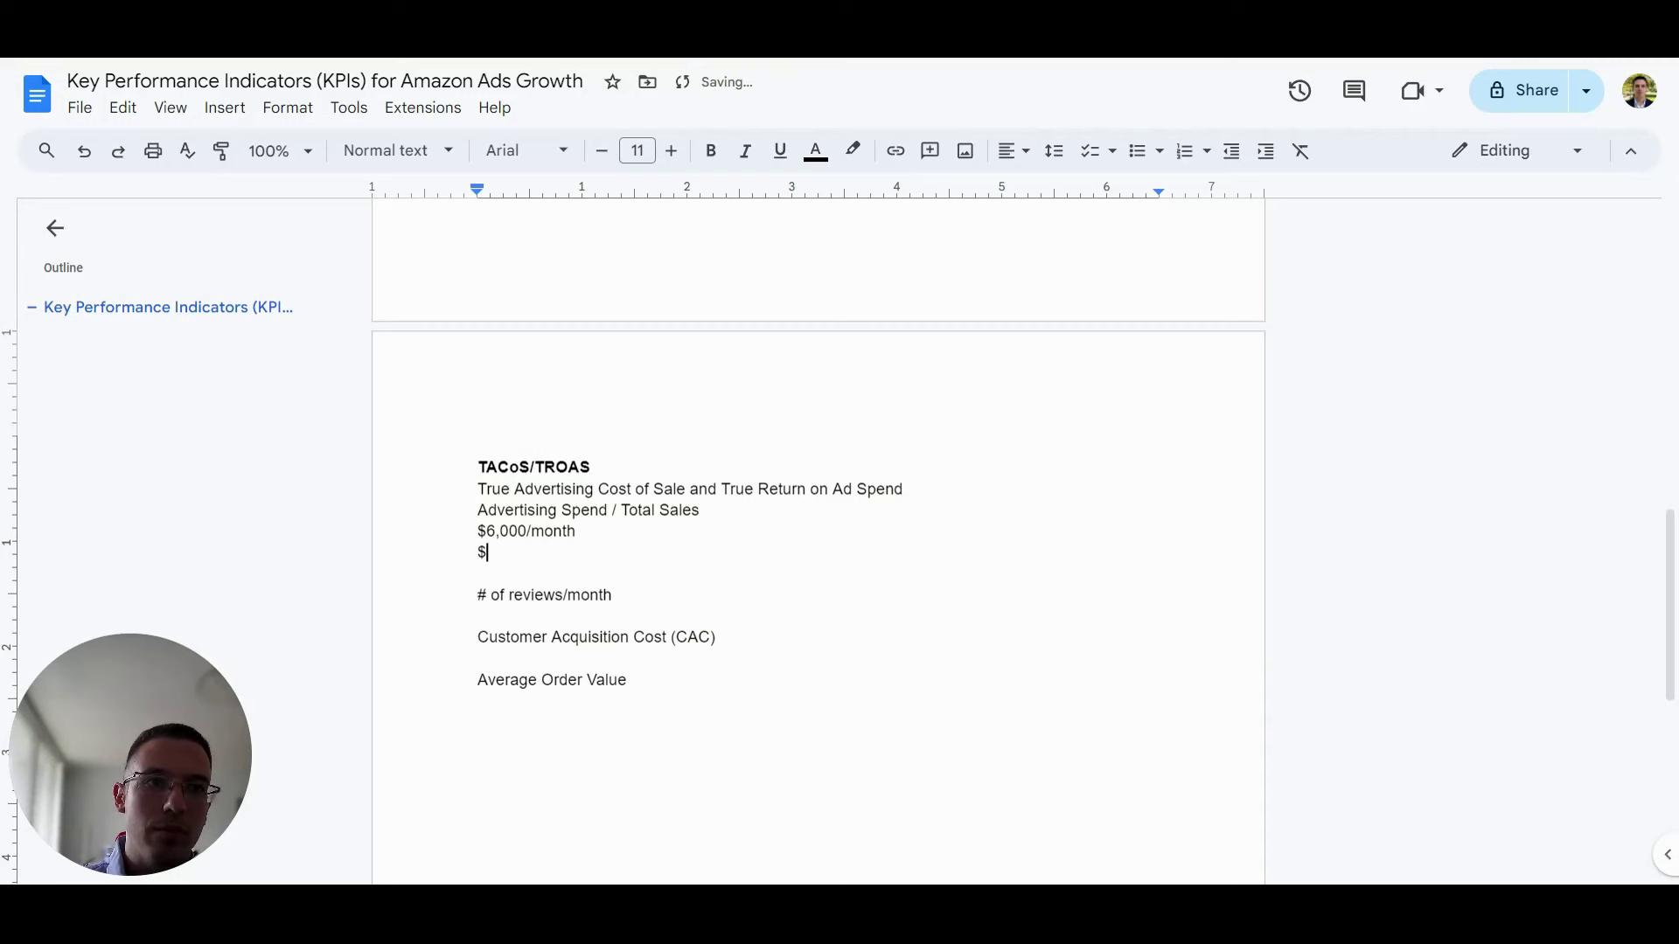
pyautogui.write('200,000/m,')
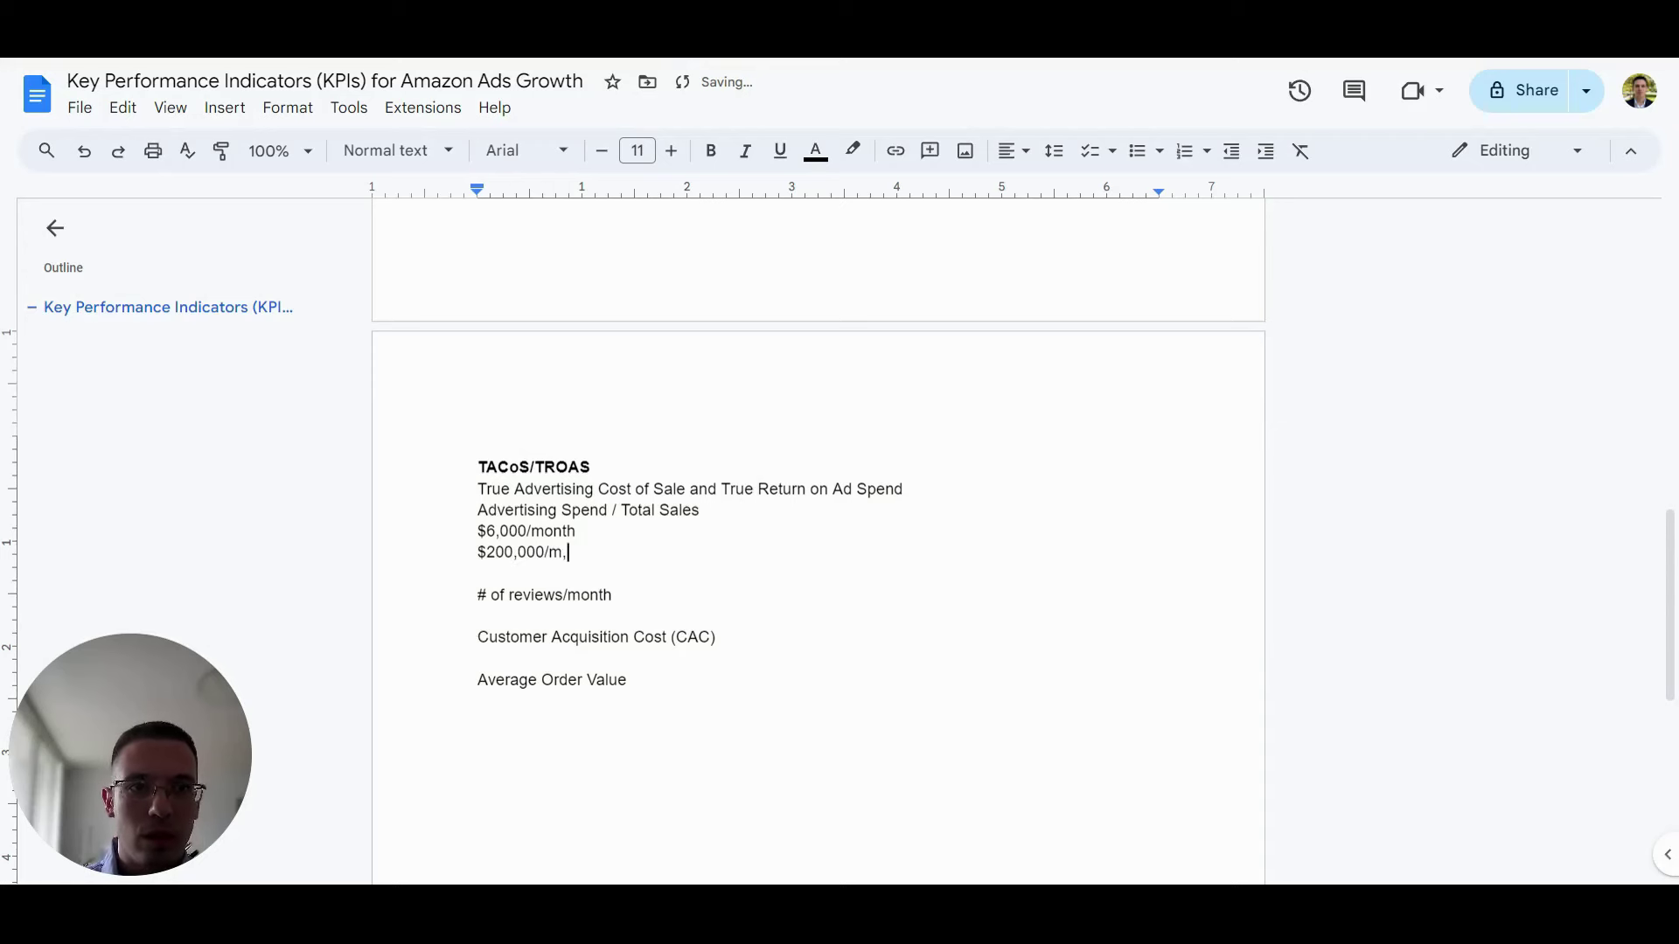
pyautogui.press('BackSpace')
pyautogui.write('onth')
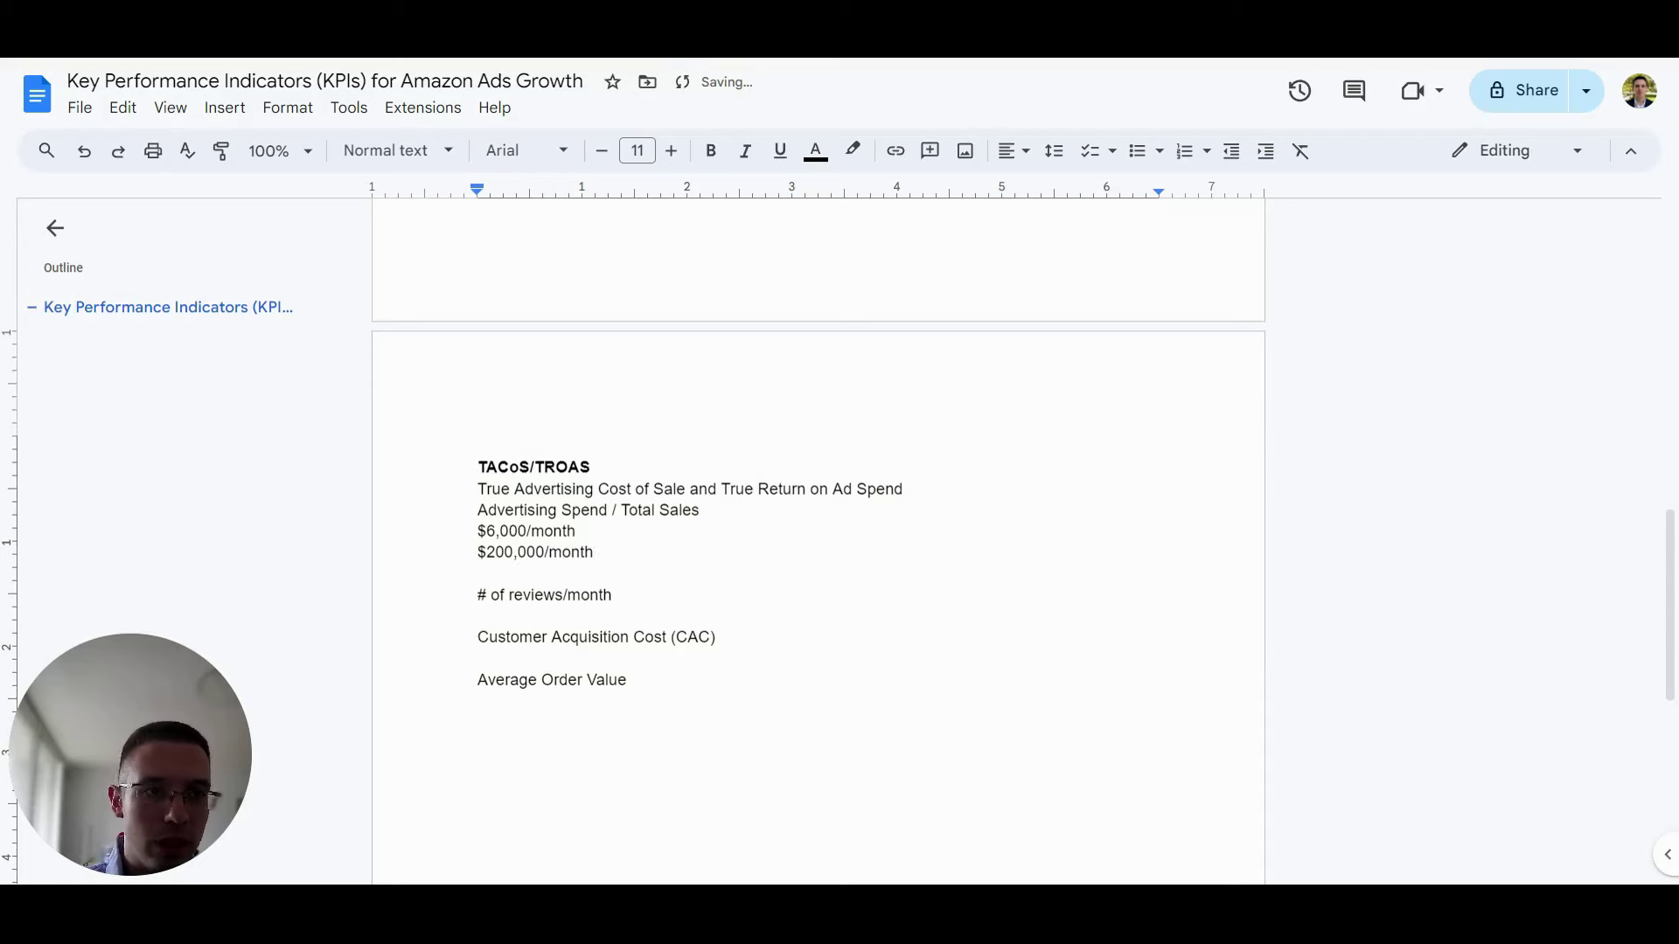
pyautogui.click(501, 530)
pyautogui.press('Down')
pyautogui.press('Delete')
pyautogui.write('4')
pyautogui.press('Right')
pyautogui.press('Right')
pyautogui.press('Right')
pyautogui.press('Right')
pyautogui.press('Right')
pyautogui.press('Right')
pyautogui.press('Right')
pyautogui.press('Right')
pyautogui.press('Right')
pyautogui.press('Right')
pyautogui.press('Right')
# Add the calculation 6,000/240,000 with the result '= TACoS 4%' below it.
pyautogui.press('Return')
pyautogui.press('Return')
pyautogui.write('6,000/240,000')
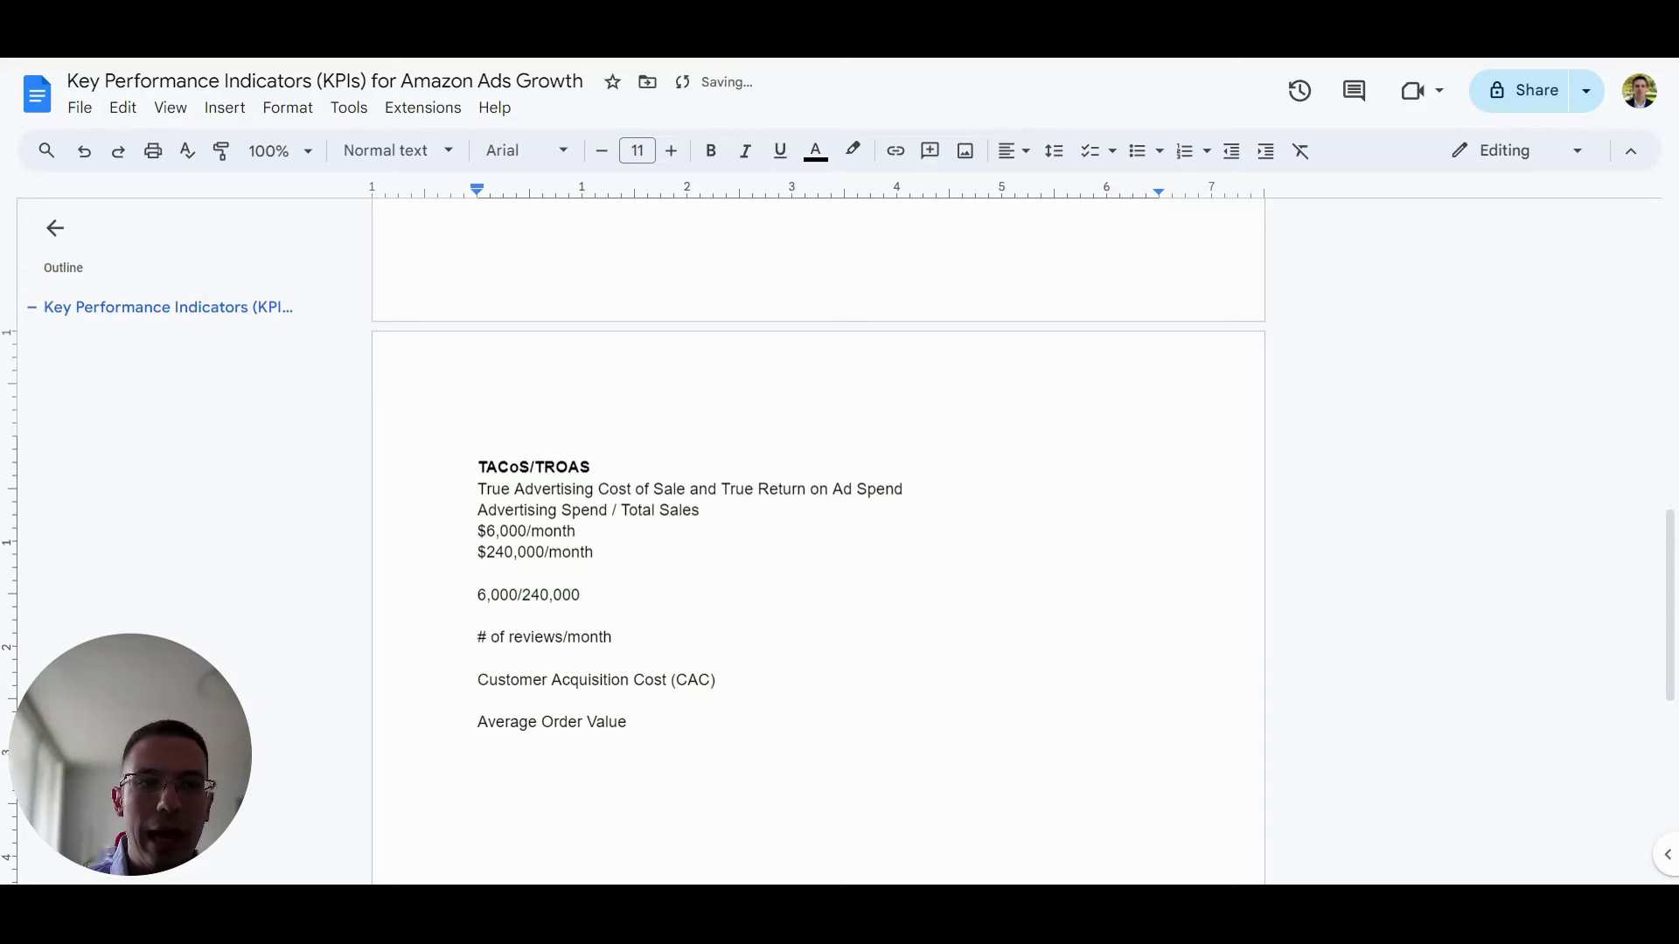
pyautogui.press('Return')
pyautogui.write('= ')
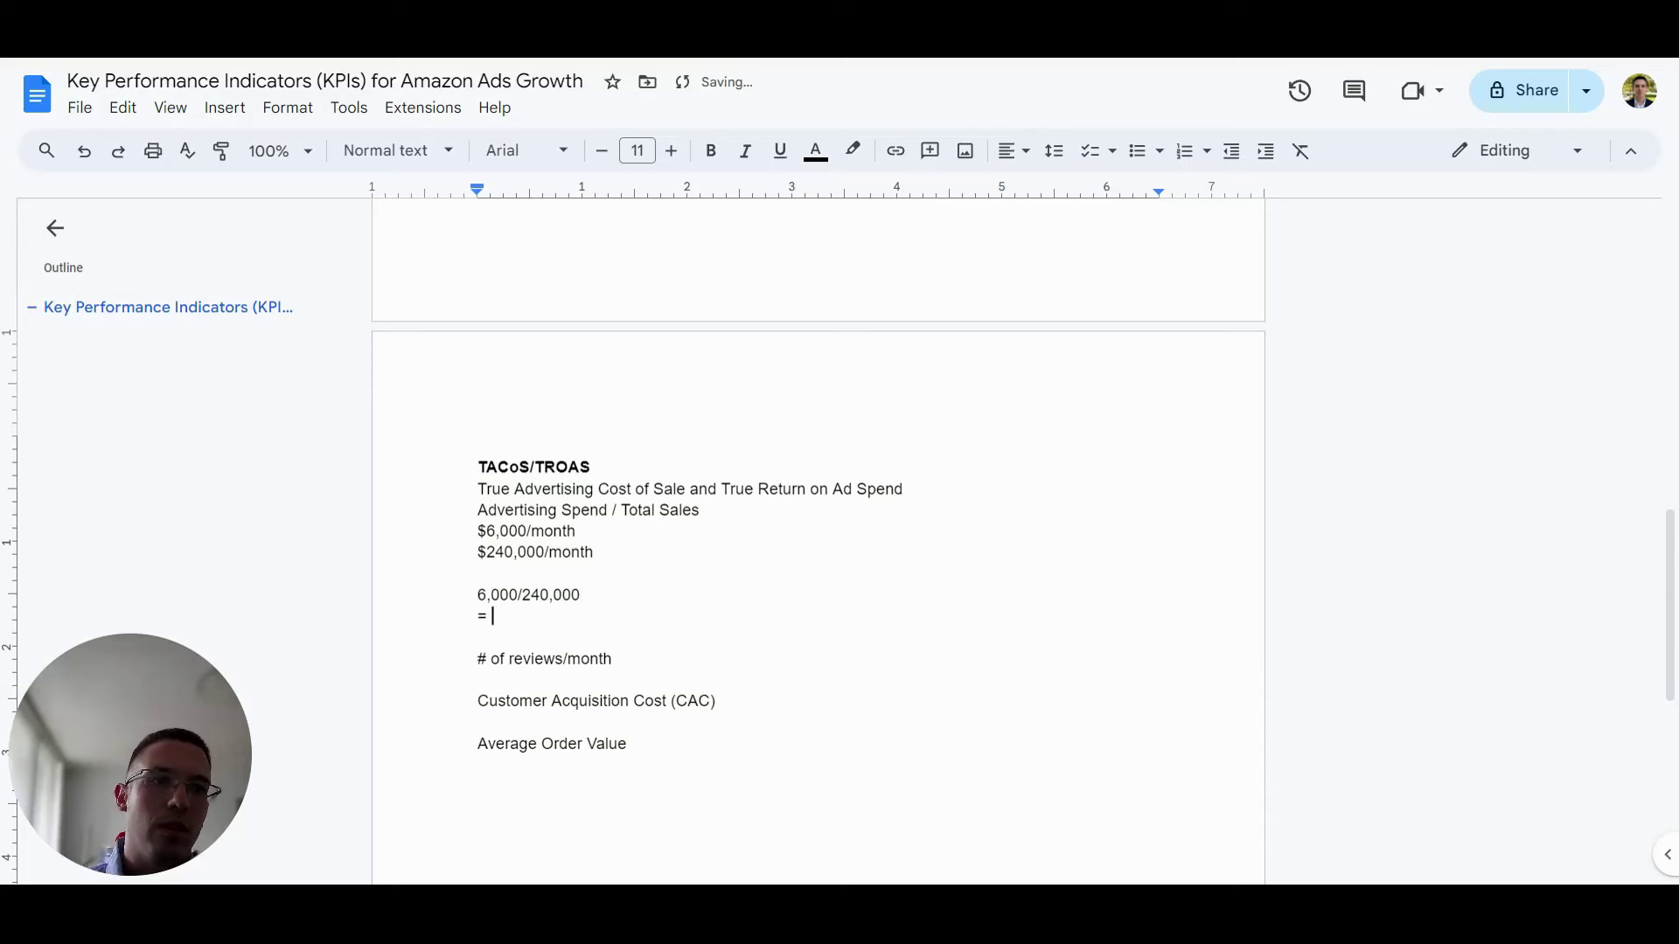
pyautogui.write('TAC')
pyautogui.press('BackSpace')
pyautogui.press('BackSpace')
pyautogui.write('AcS')
pyautogui.press('BackSpace')
pyautogui.press('BackSpace')
pyautogui.write('CoS ')
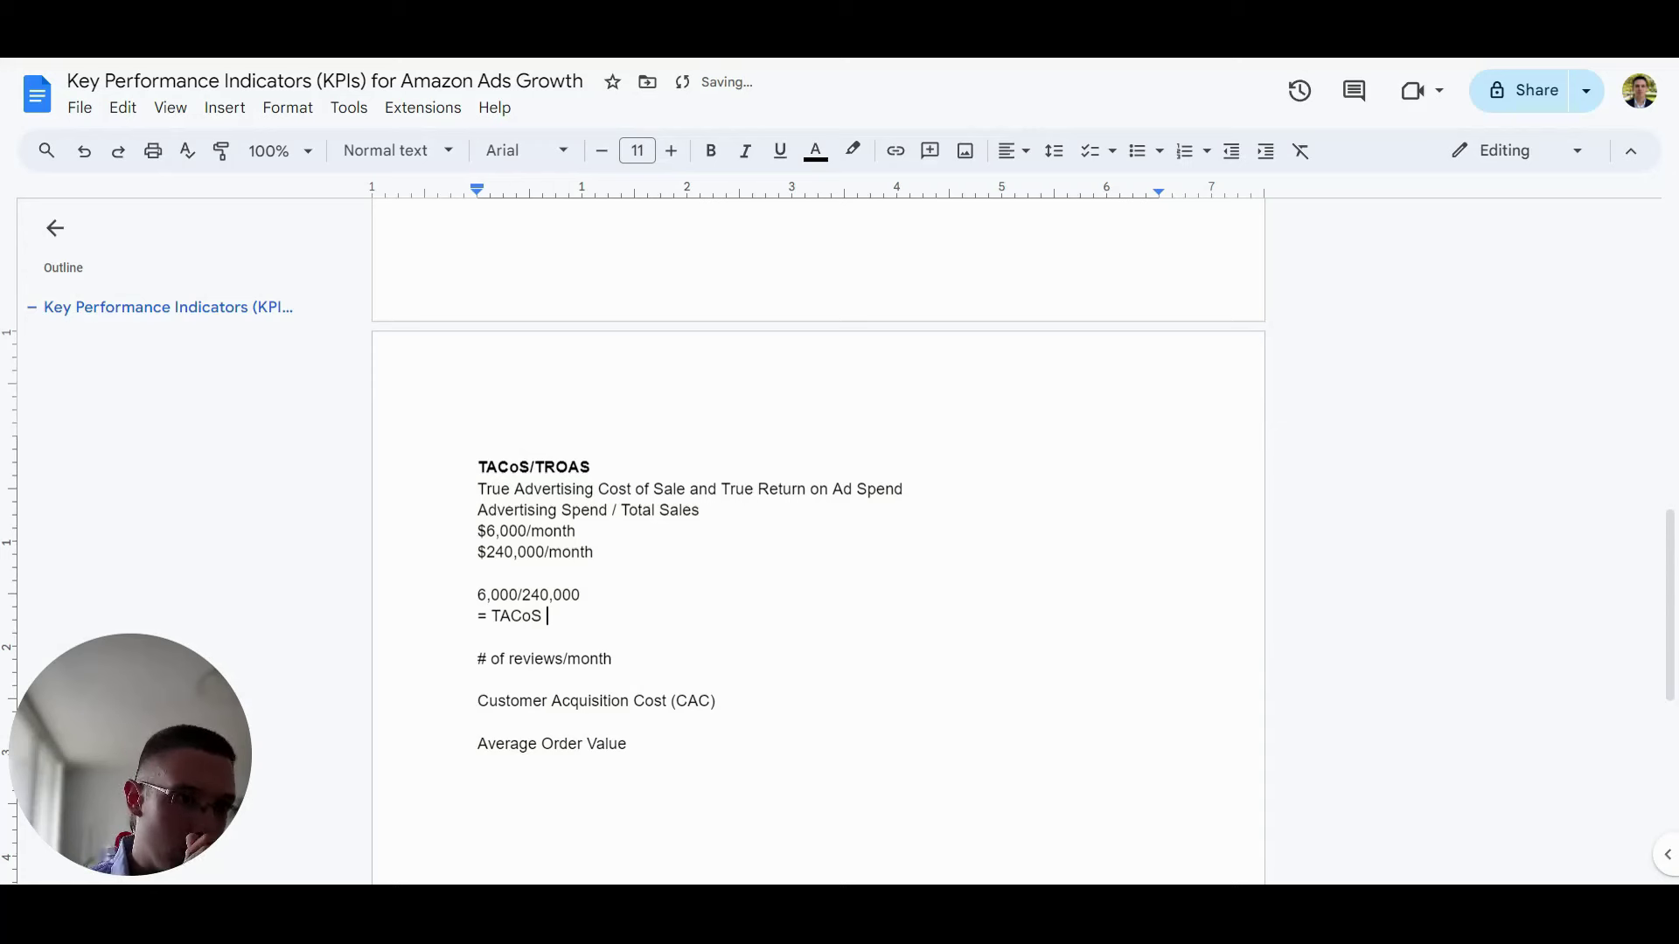
pyautogui.write('4%')
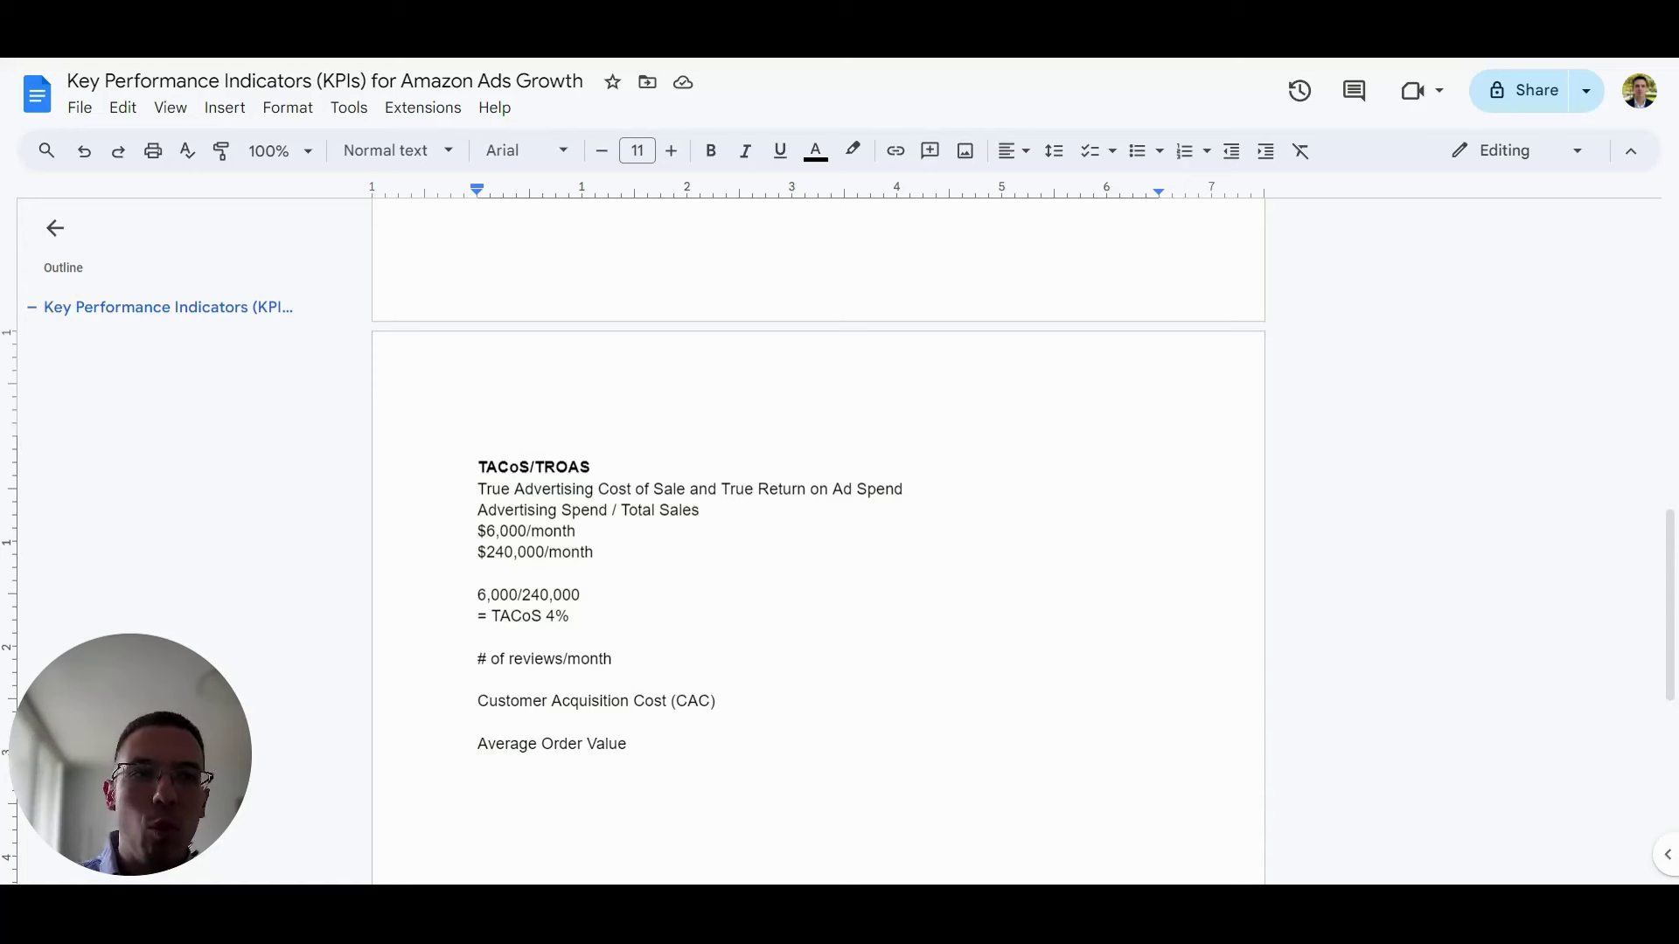
# Highlight the $240,000/month and $6,000/month figures to point them out.
pyautogui.moveTo(477, 552); pyautogui.dragTo(593, 552)
pyautogui.click(592, 551)
pyautogui.moveTo(477, 530); pyautogui.dragTo(577, 531)
pyautogui.click(577, 530)
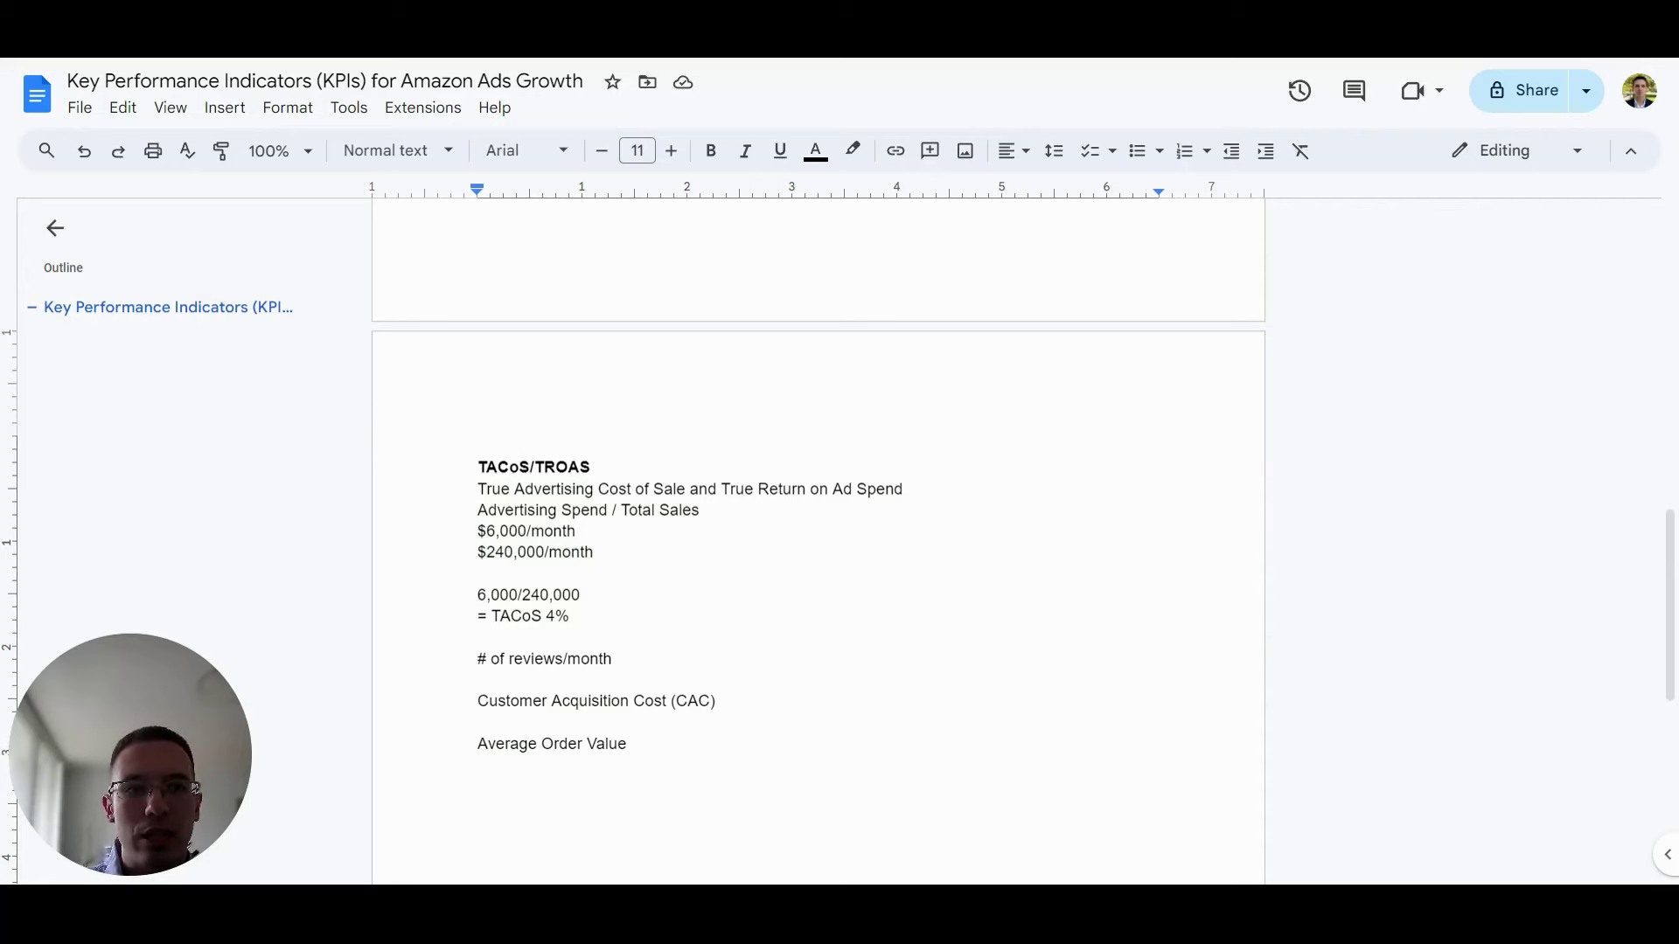
# Type '$10,000/month ad spend', '$30,000/month total sales' and '=TACoS 33%' on new lines.
pyautogui.press('Return')
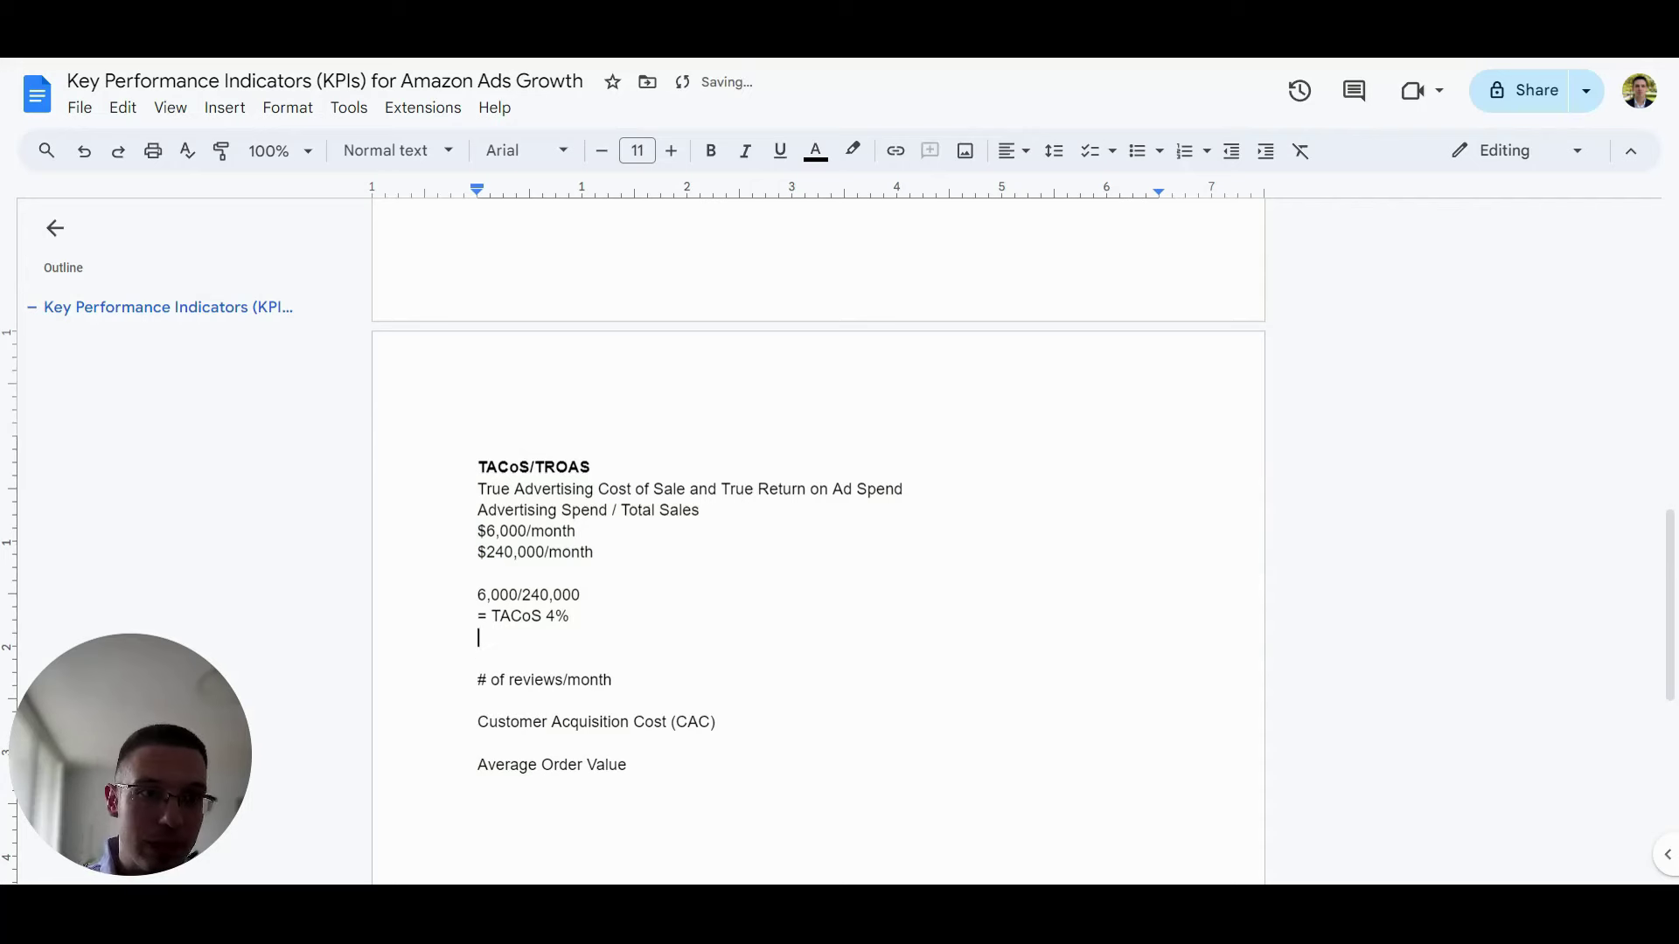
pyautogui.press('Return')
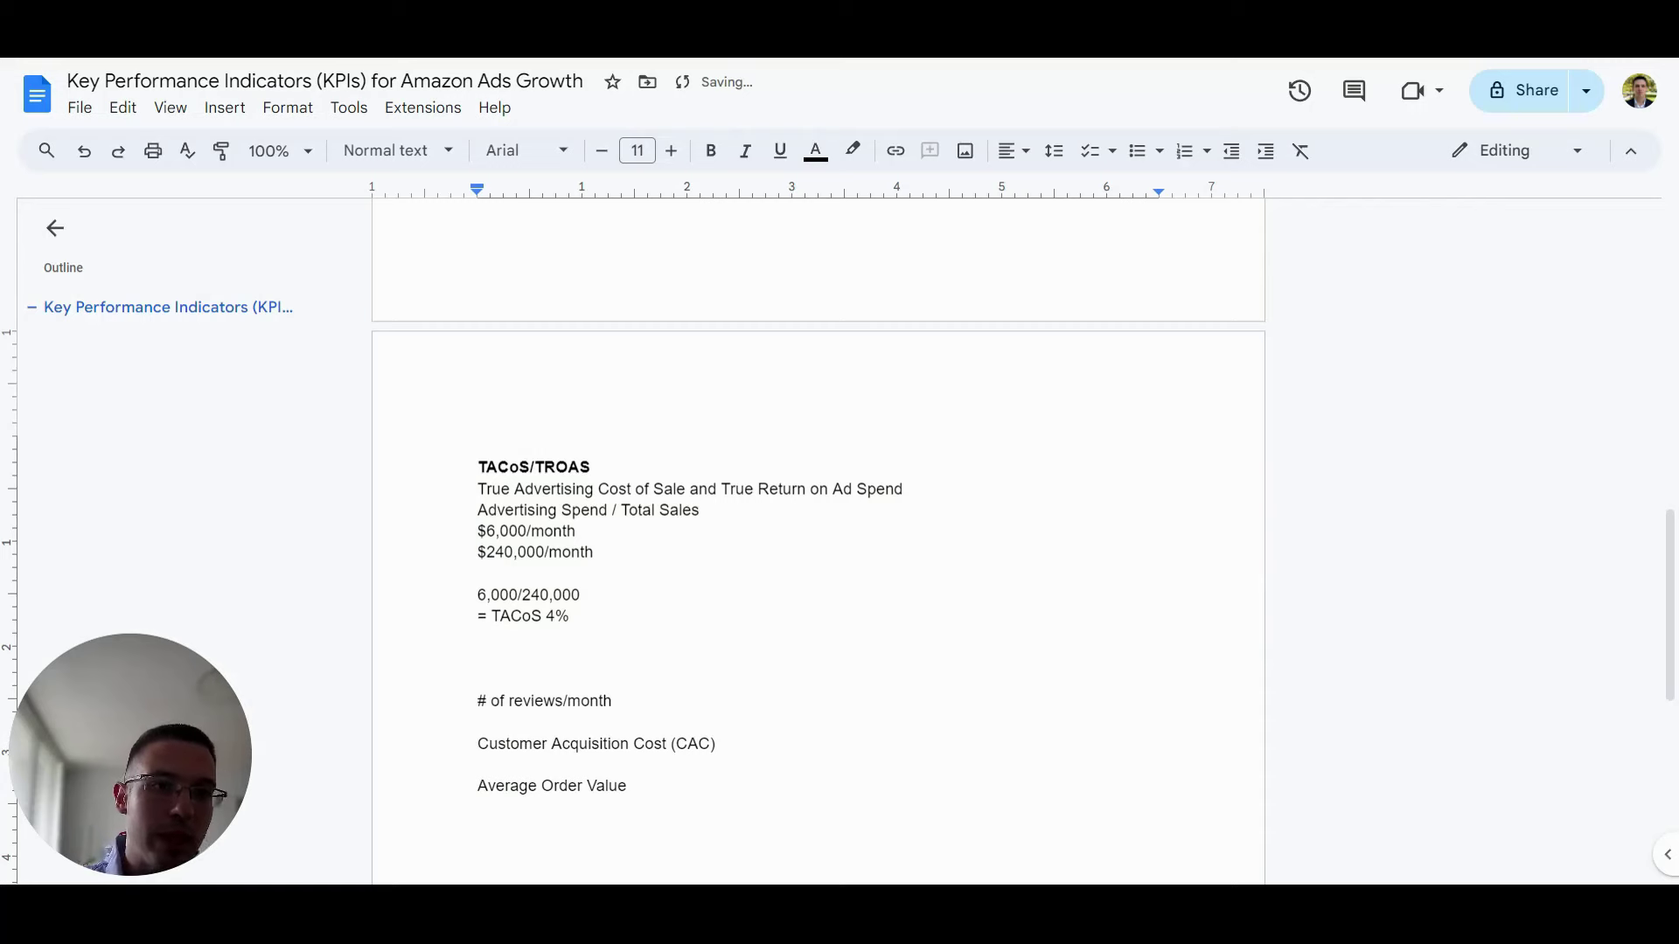
pyautogui.write('$10,000')
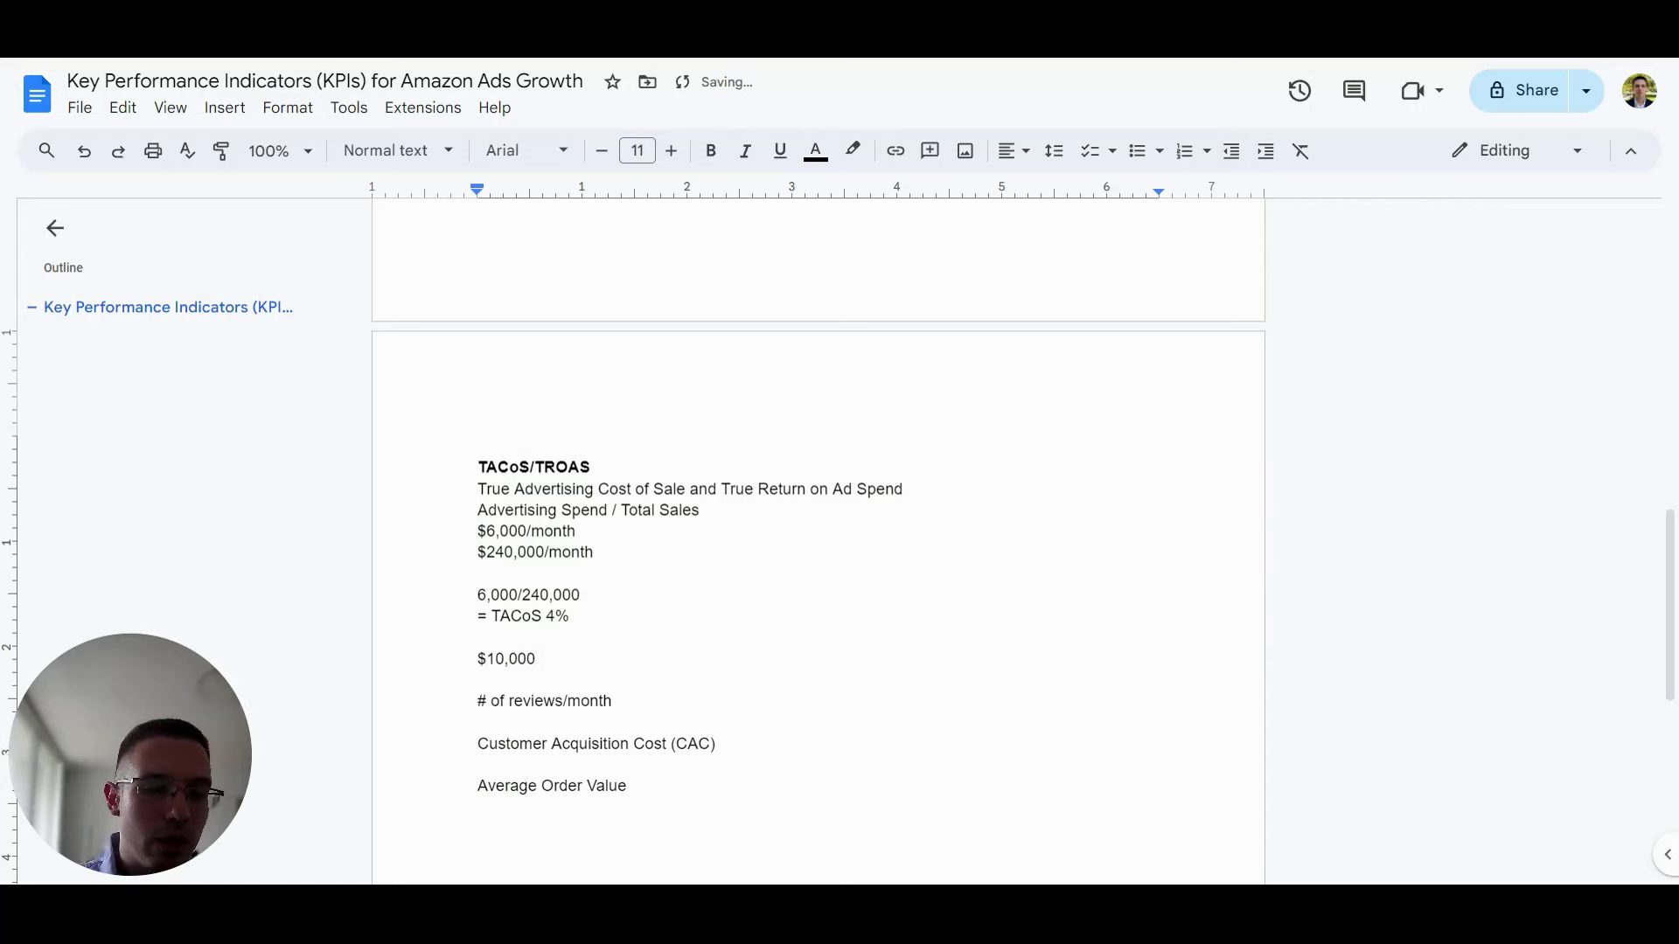
pyautogui.write('/month ad spend')
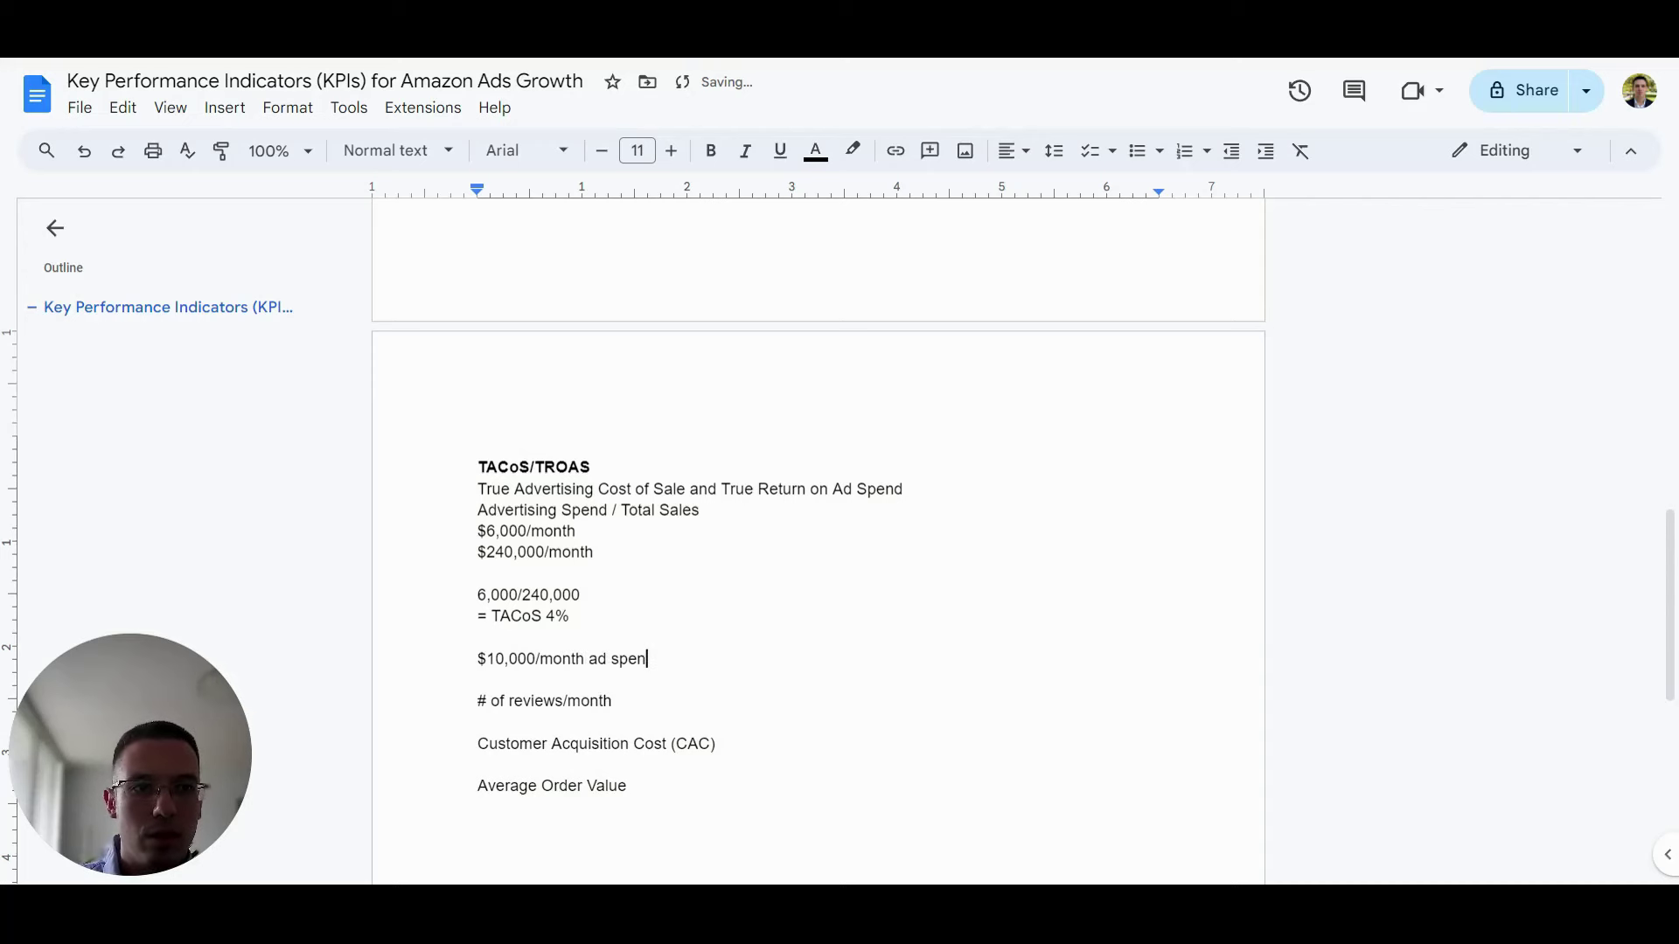
pyautogui.press('Return')
pyautogui.write('$')
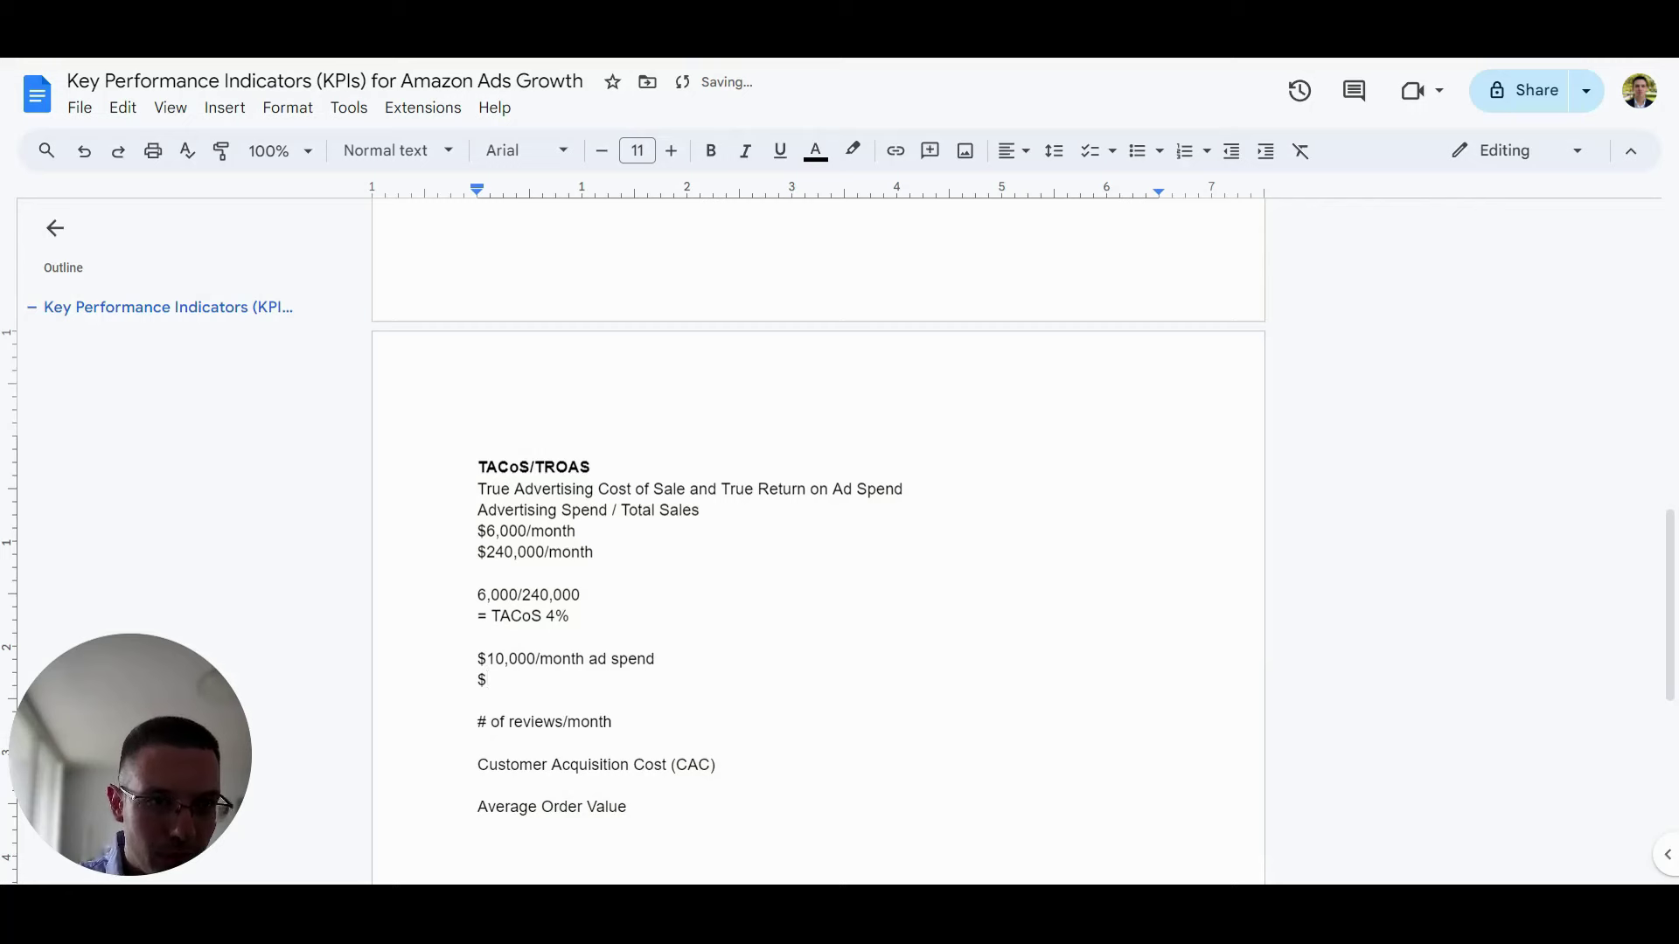
pyautogui.write('$30')
pyautogui.press('BackSpace')
pyautogui.press('BackSpace')
pyautogui.press('BackSpace')
pyautogui.write('30,000/month ')
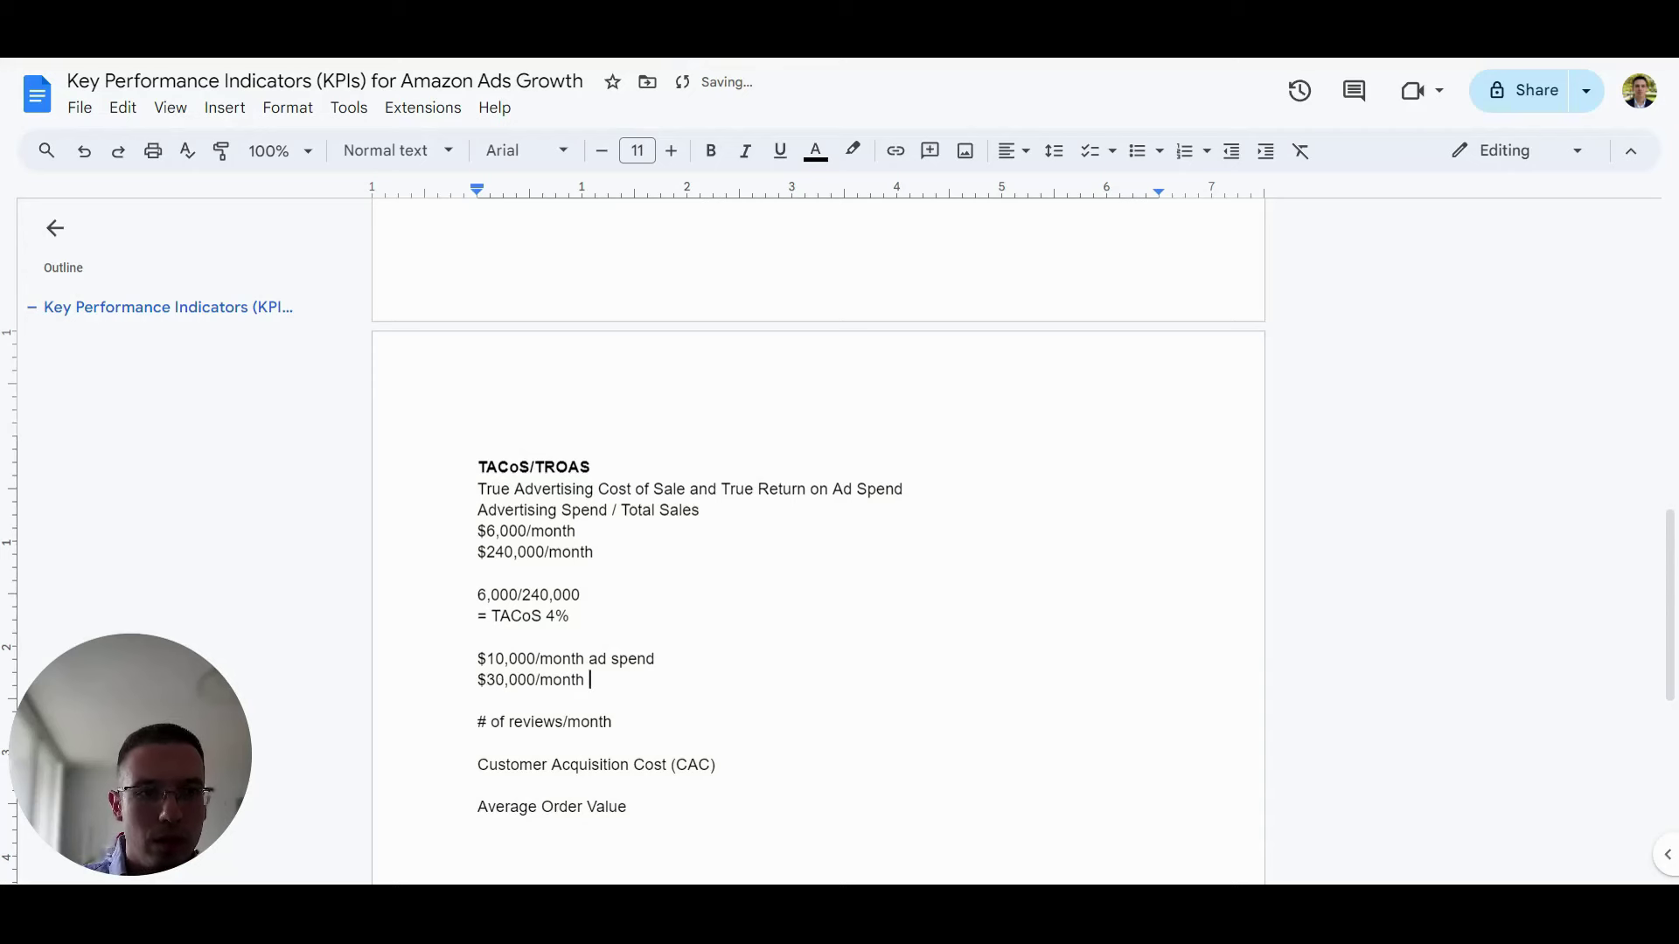
pyautogui.write('total sales')
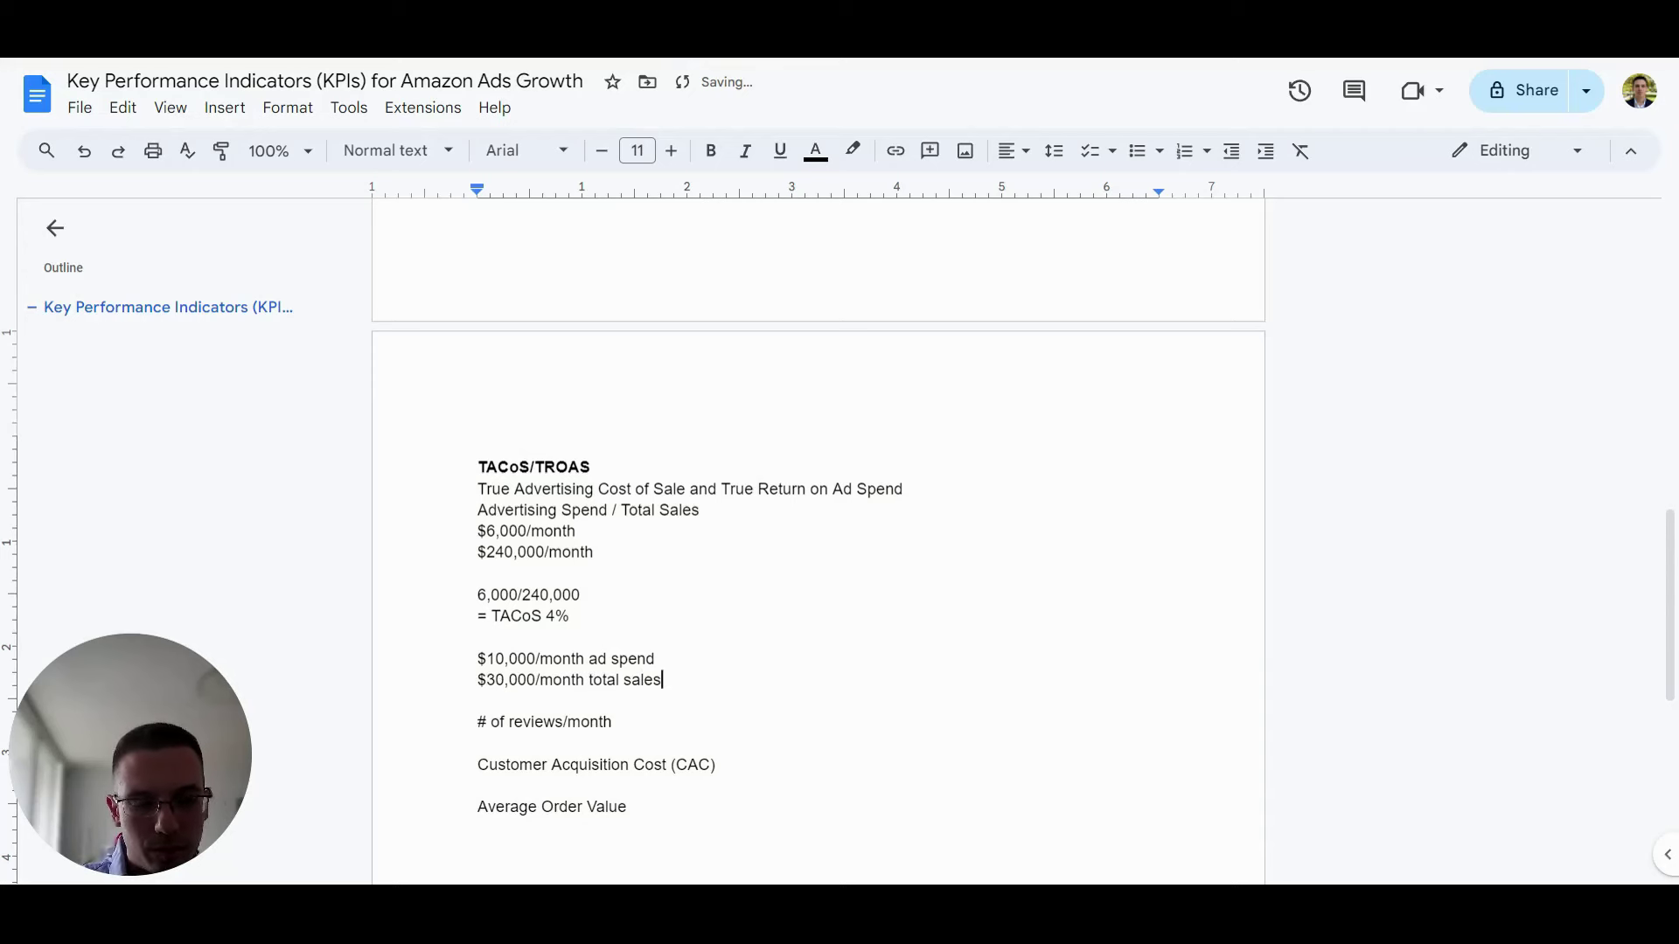
pyautogui.press('Return')
pyautogui.press('Return')
pyautogui.write('=')
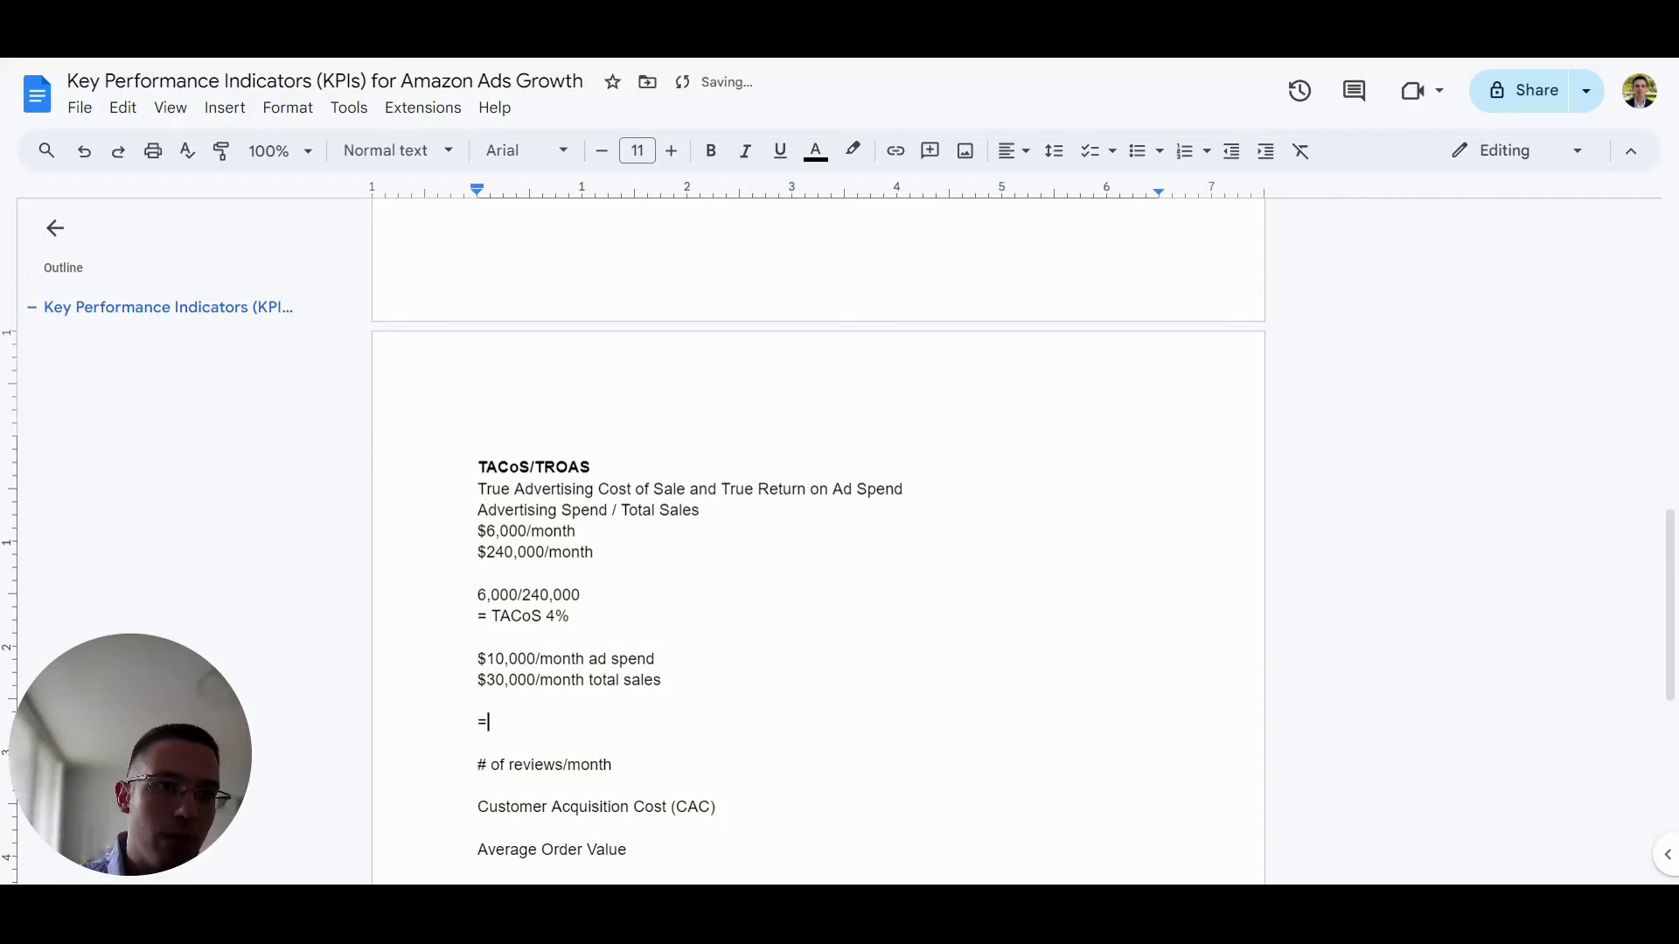
pyautogui.write('TACoS ')
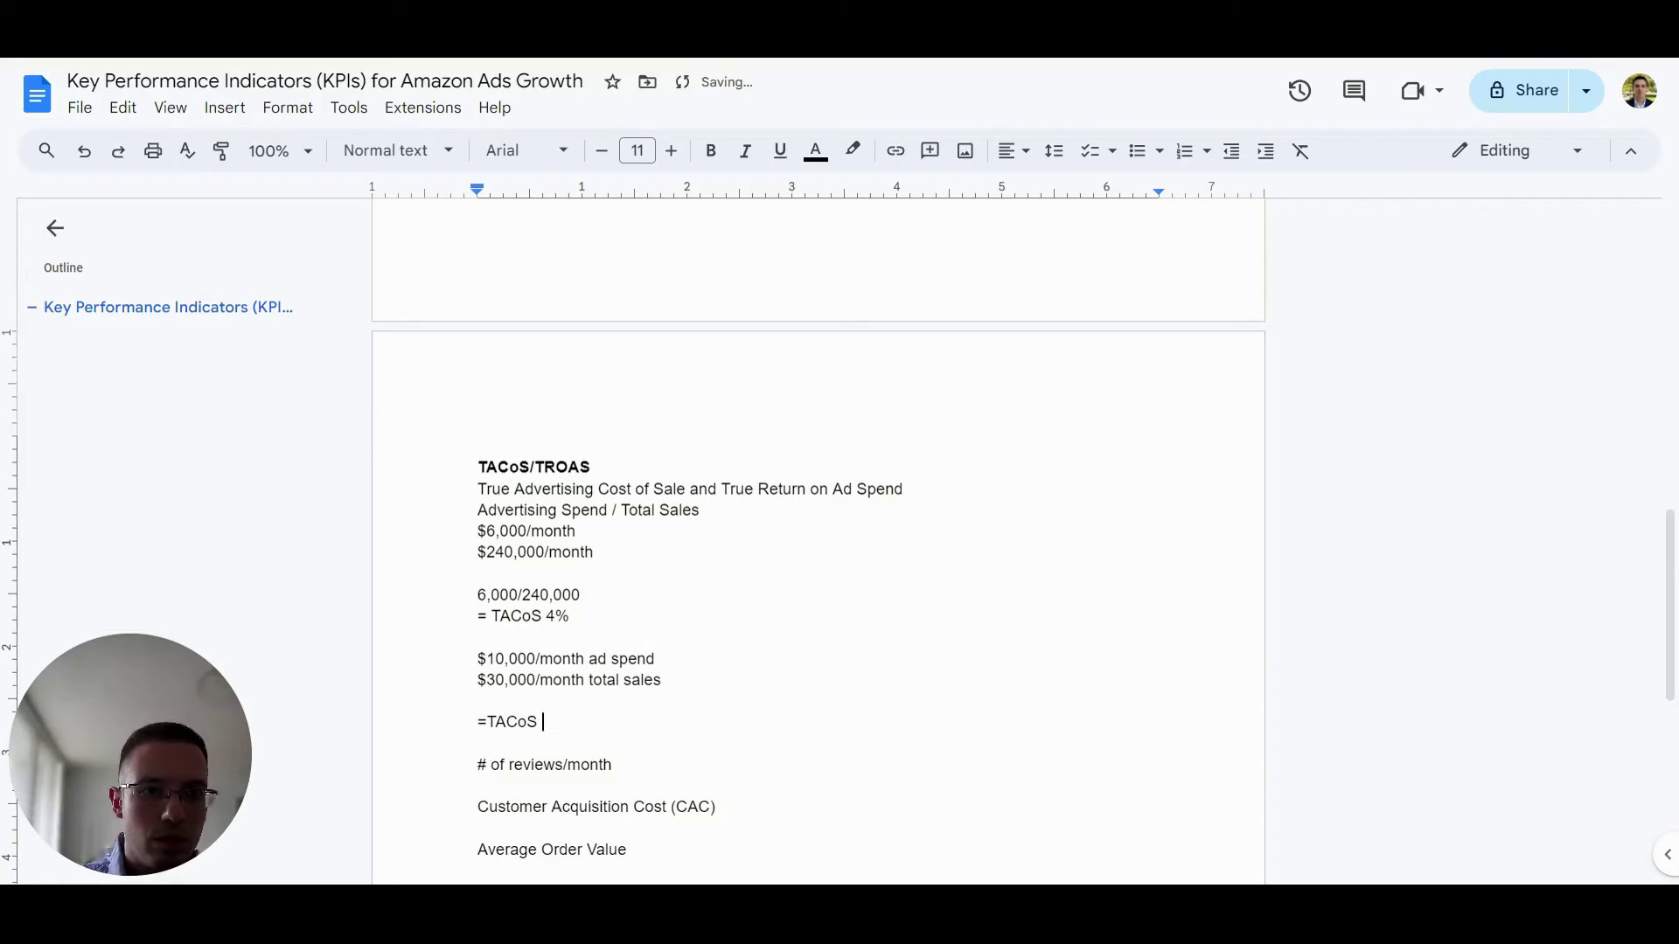
pyautogui.write('33%')
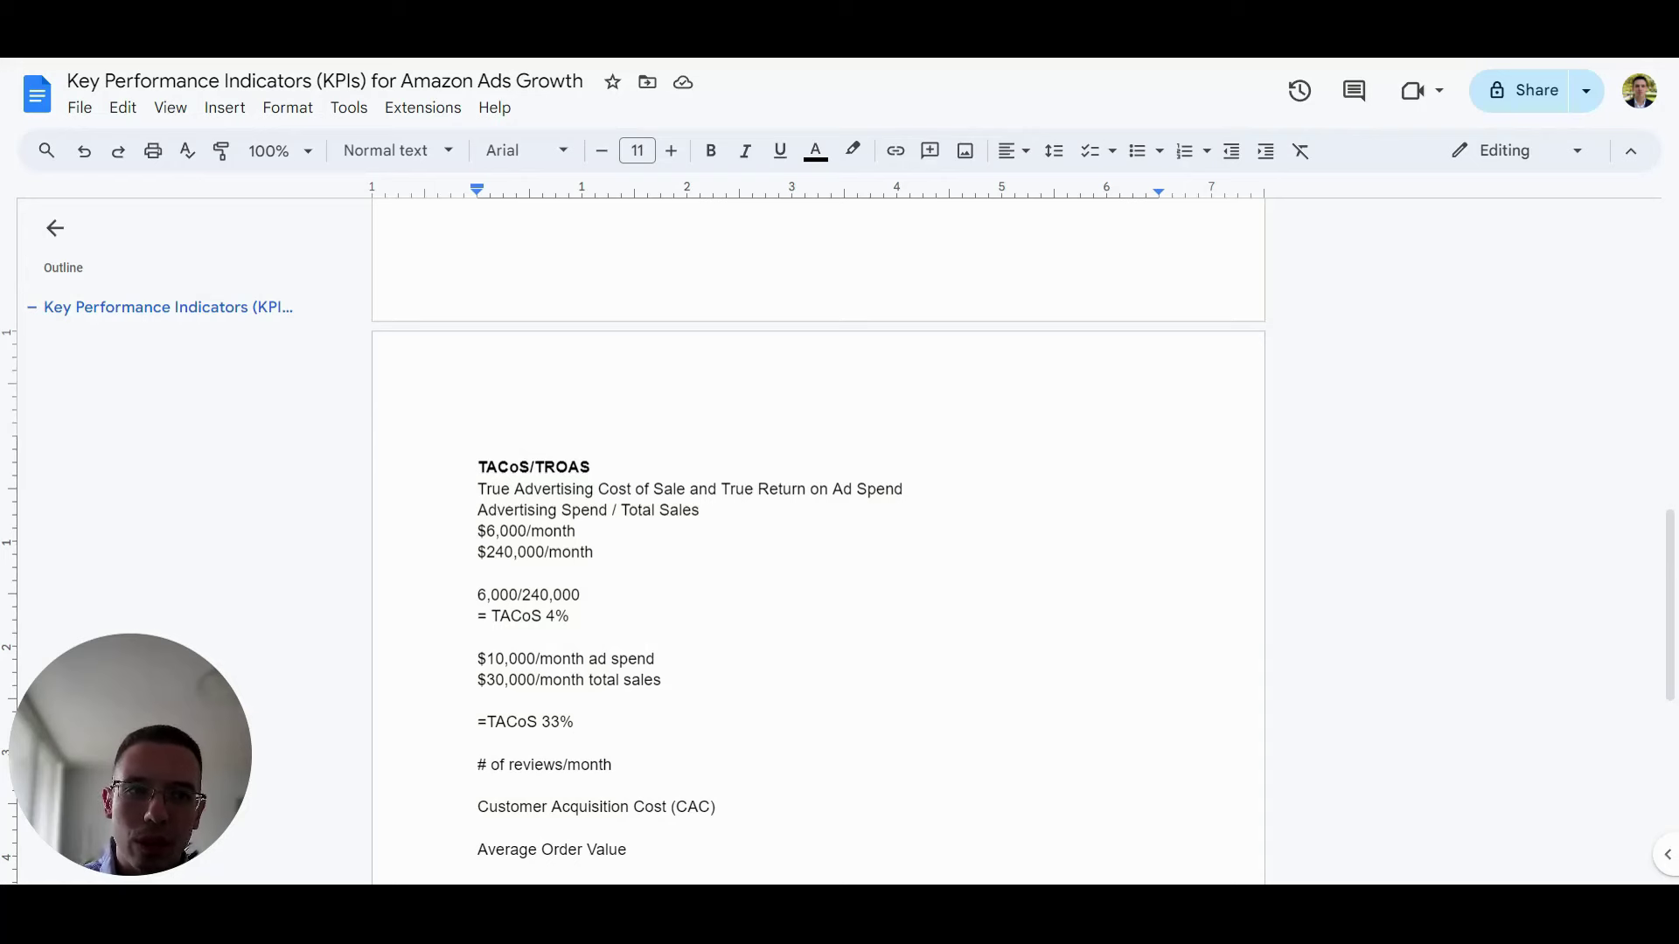
# Highlight the $30,000 total sales and $10,000 ad spend figures to point them out.
pyautogui.moveTo(478, 680); pyautogui.dragTo(540, 658)
pyautogui.click(536, 679)
pyautogui.click(537, 658)
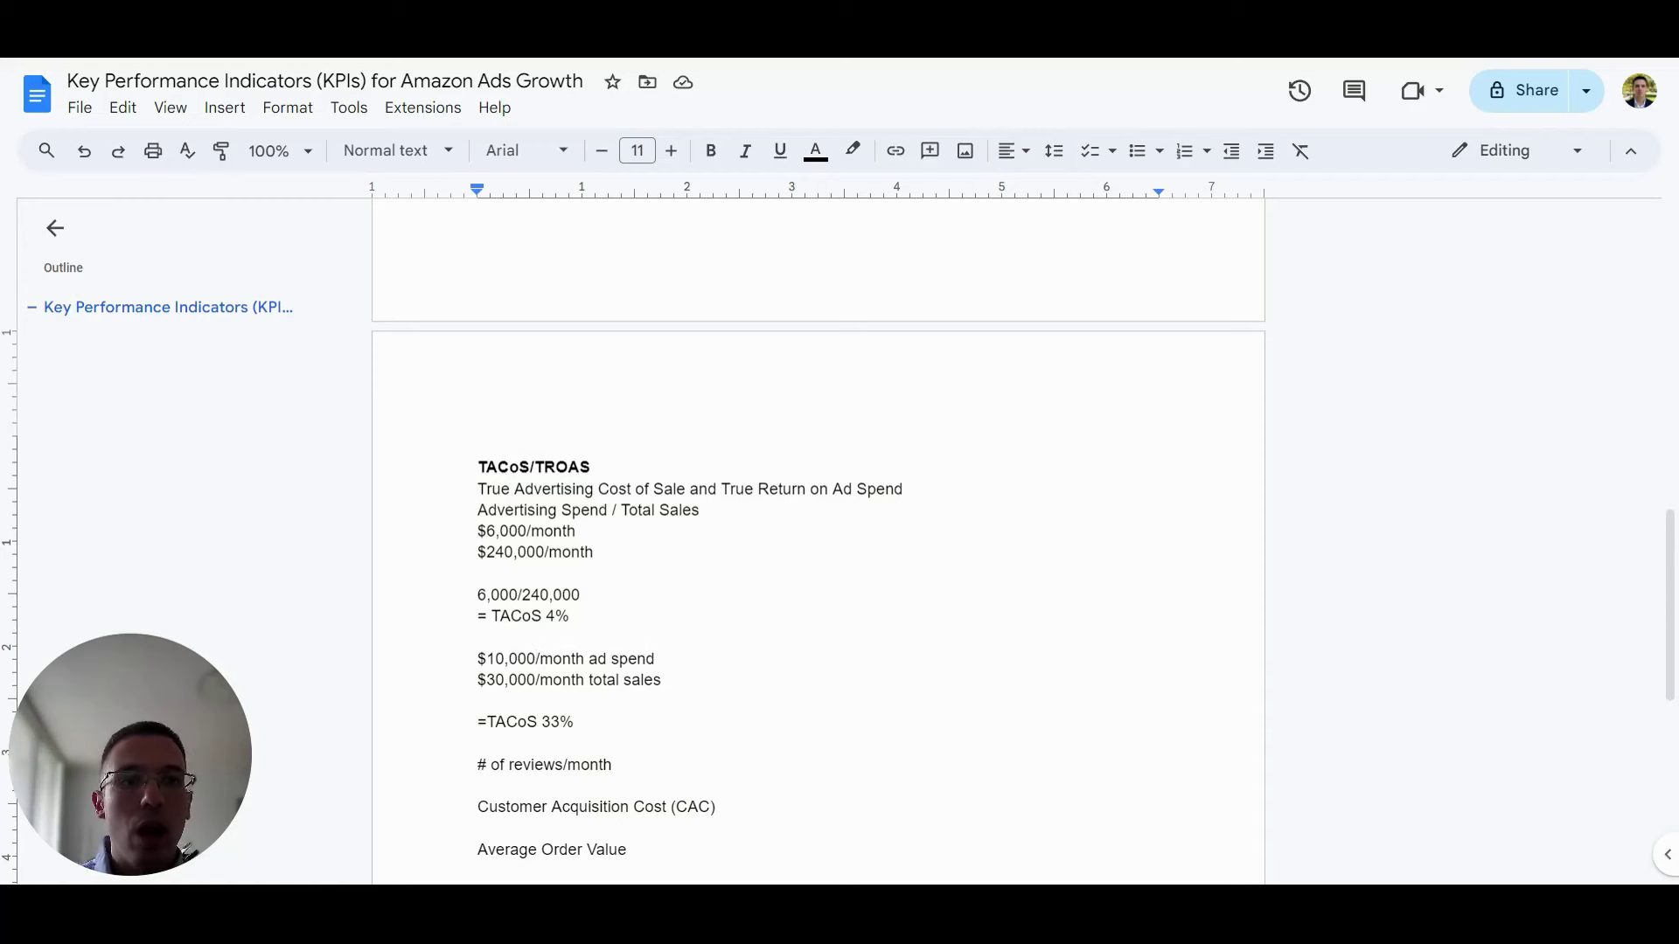
# Add lines: under 20% is too passive, 20%–30% is optimal, over 30% too aggressive.
pyautogui.press('Return')
pyautogui.press('Return')
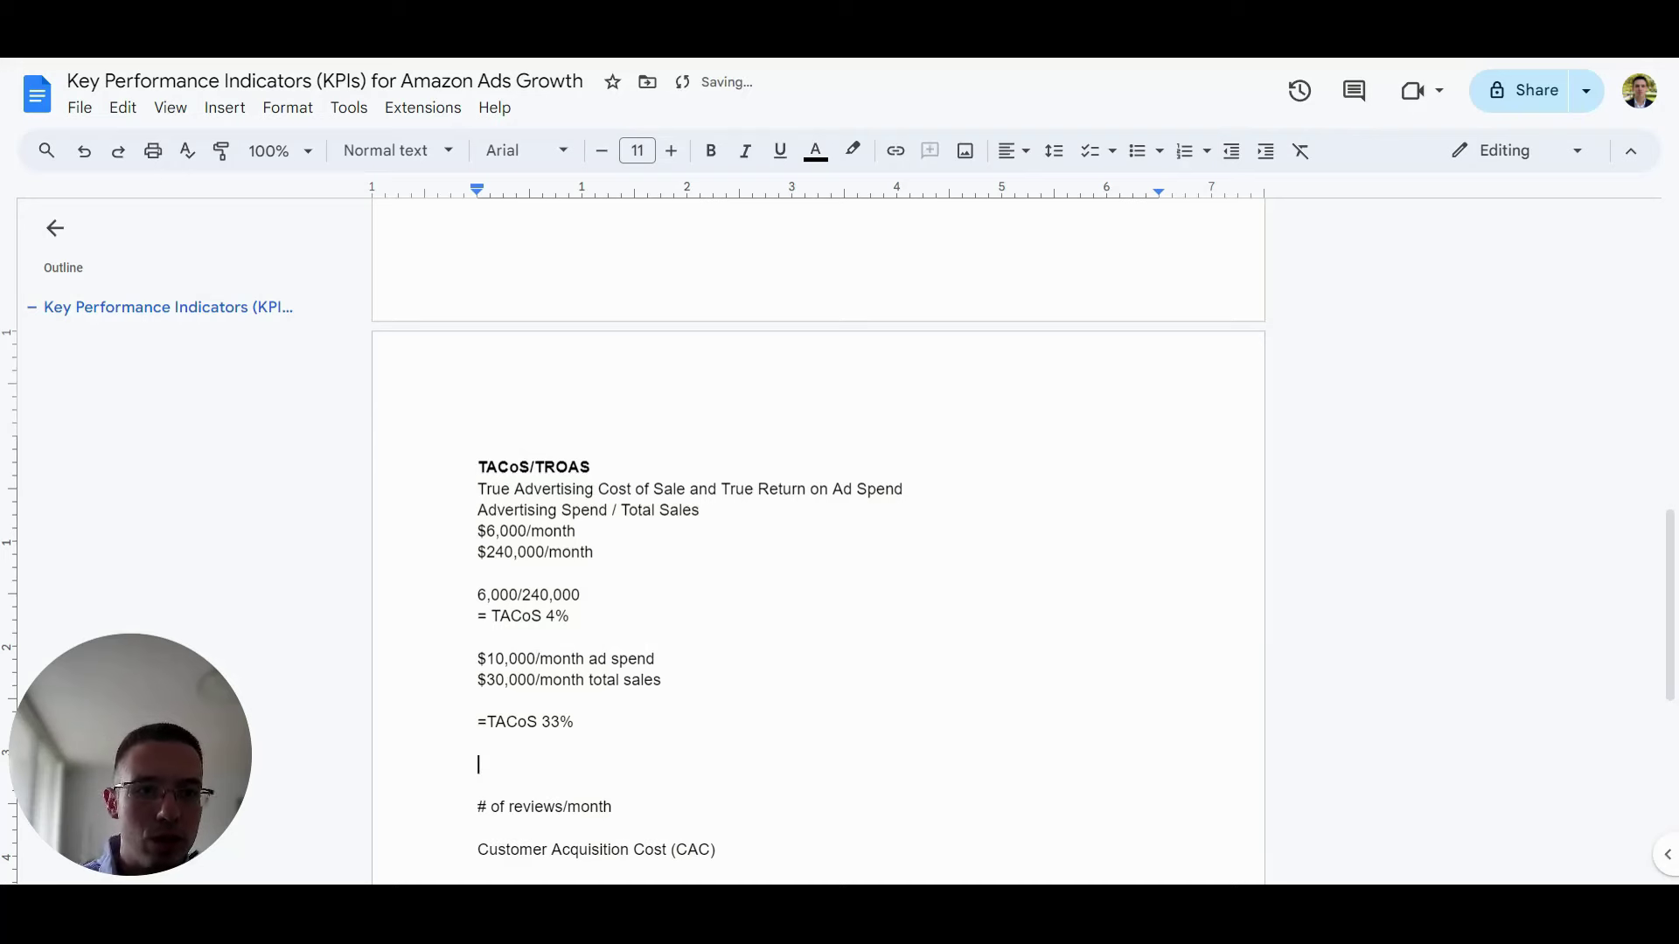
pyautogui.write('TACoS')
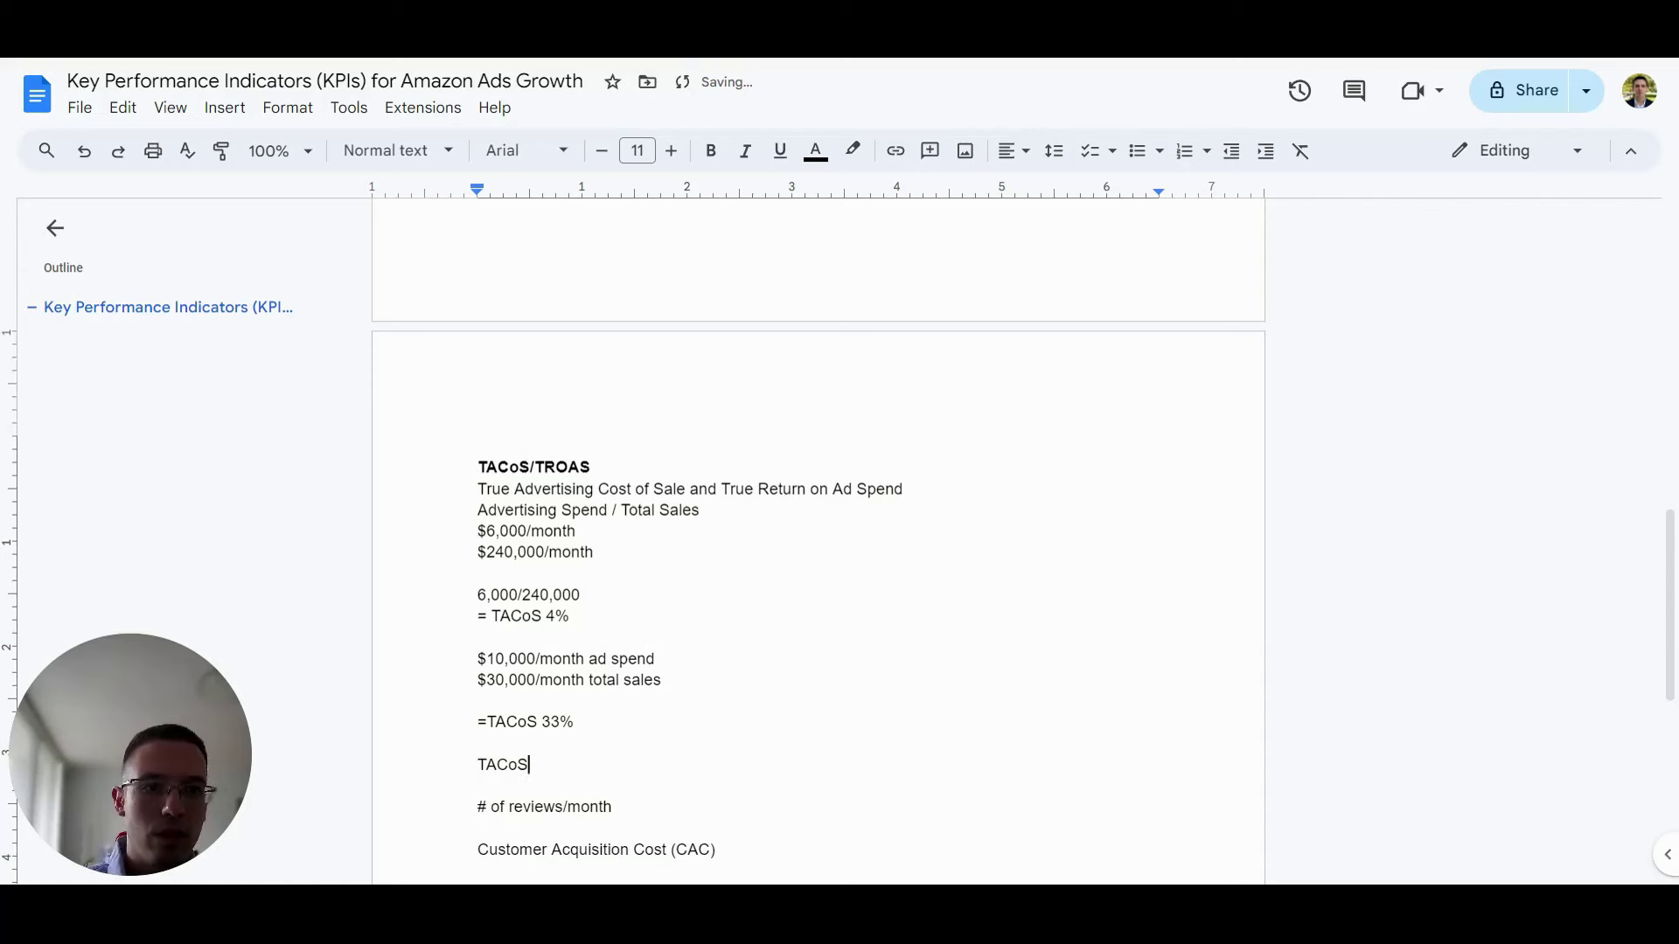
pyautogui.write(' of under 20%')
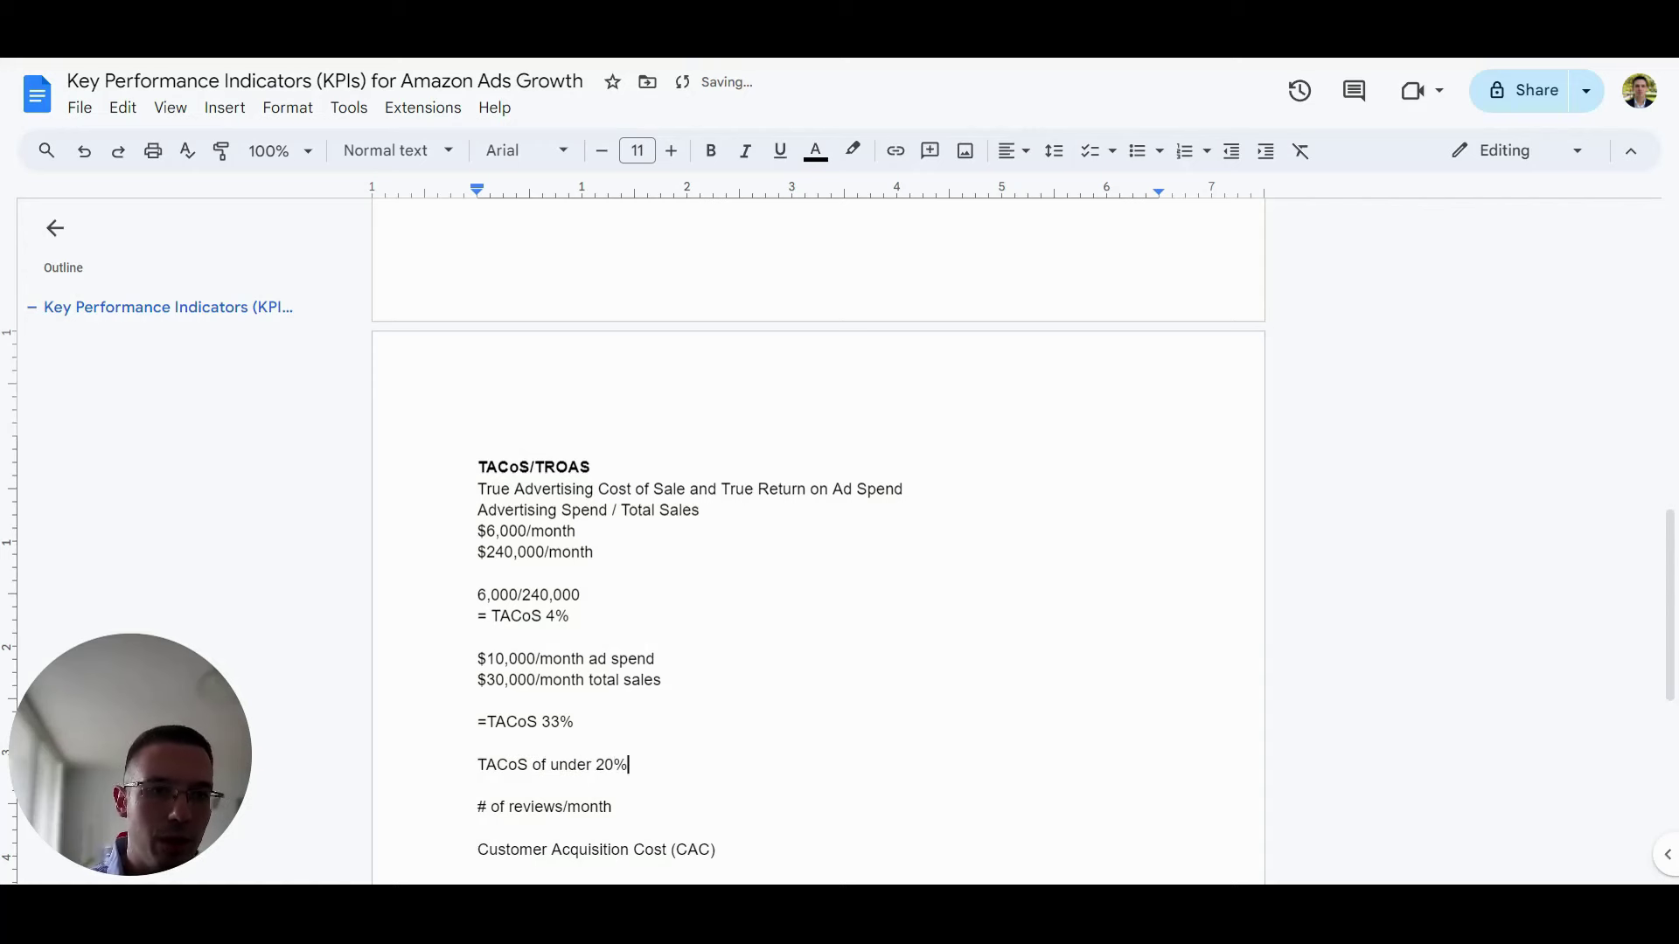
pyautogui.write(' is a little ')
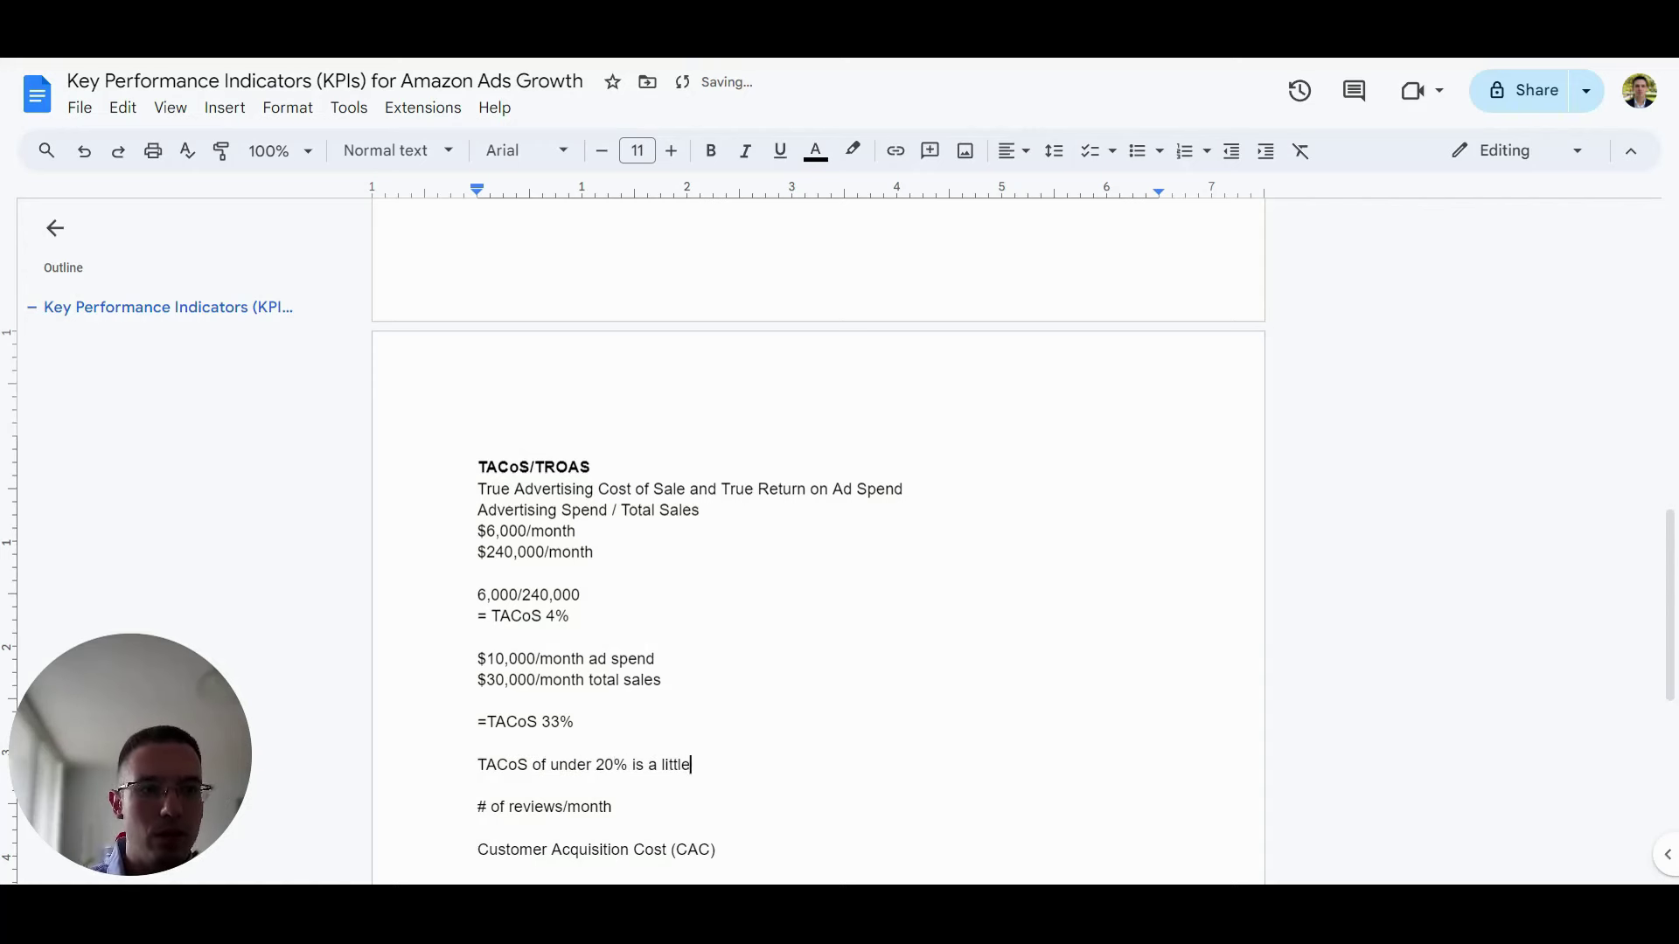
pyautogui.write('too passive')
pyautogui.press('Return')
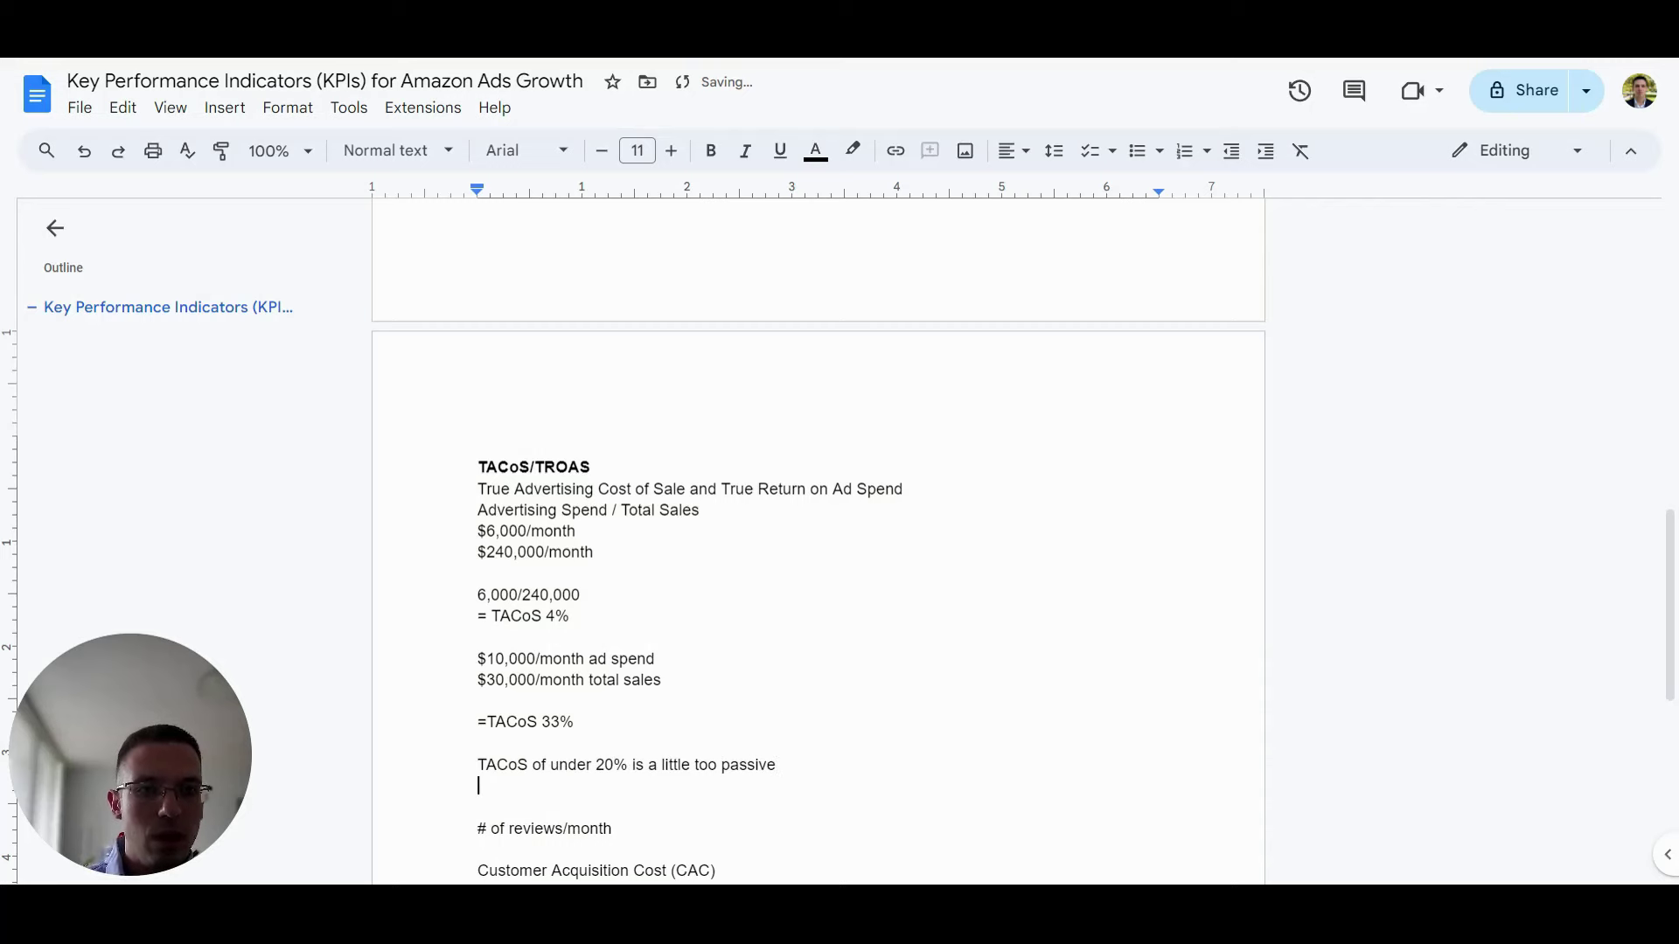
pyautogui.write('Tac')
pyautogui.press('BackSpace')
pyautogui.press('BackSpace')
pyautogui.write('ACoS ')
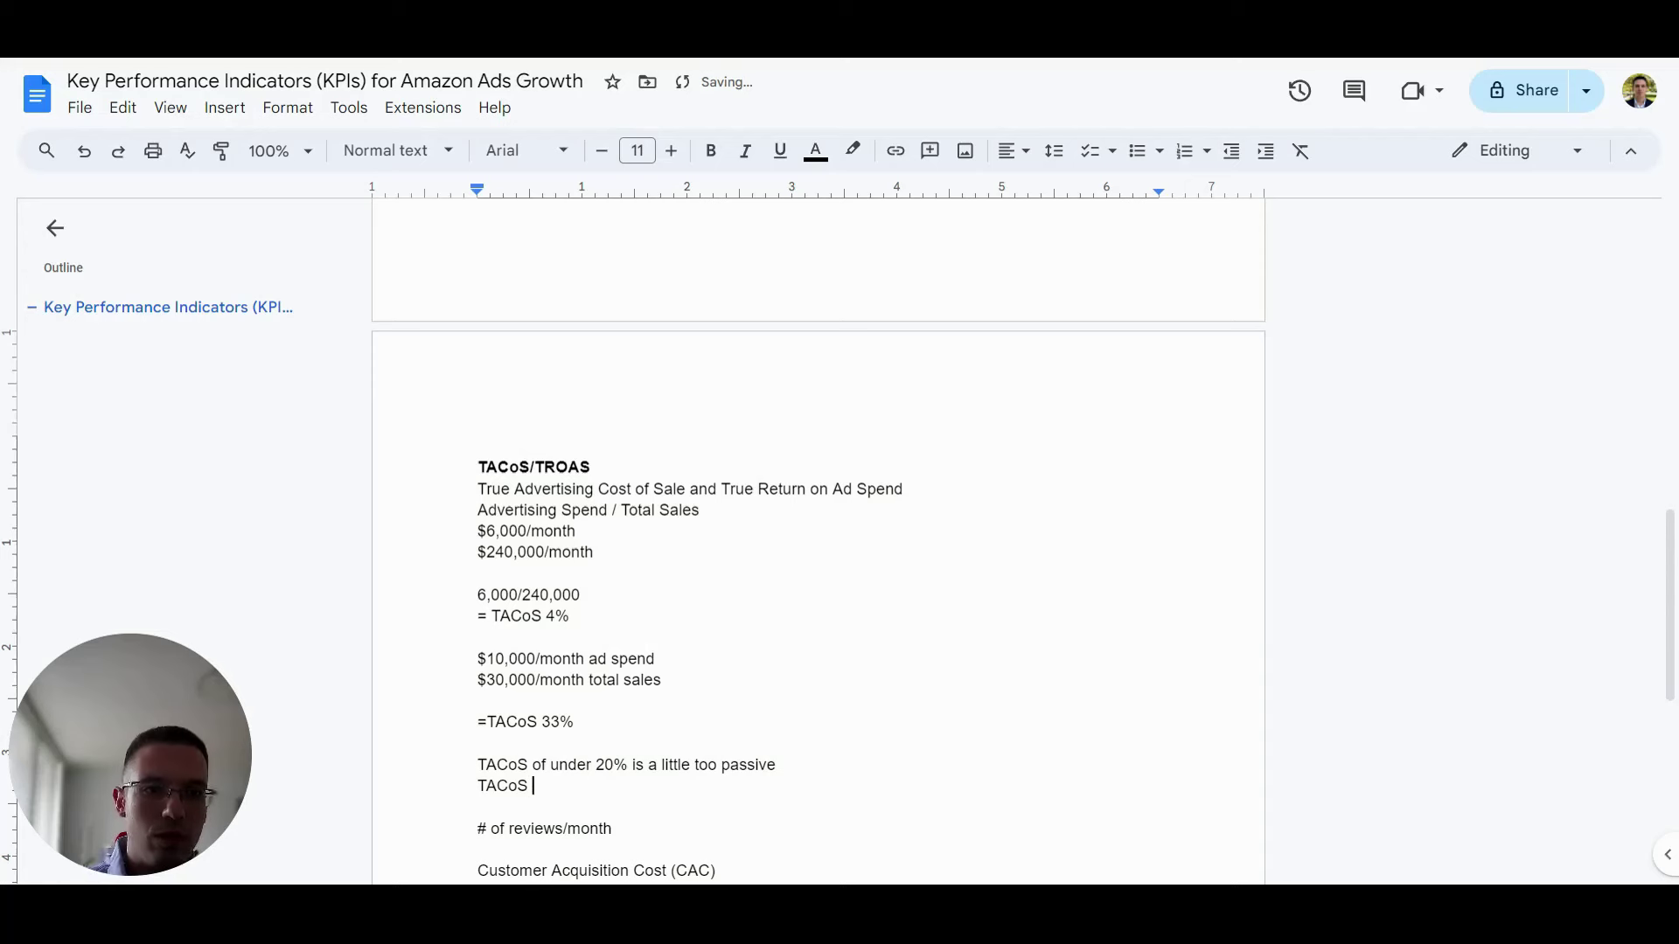
pyautogui.write('of between 20')
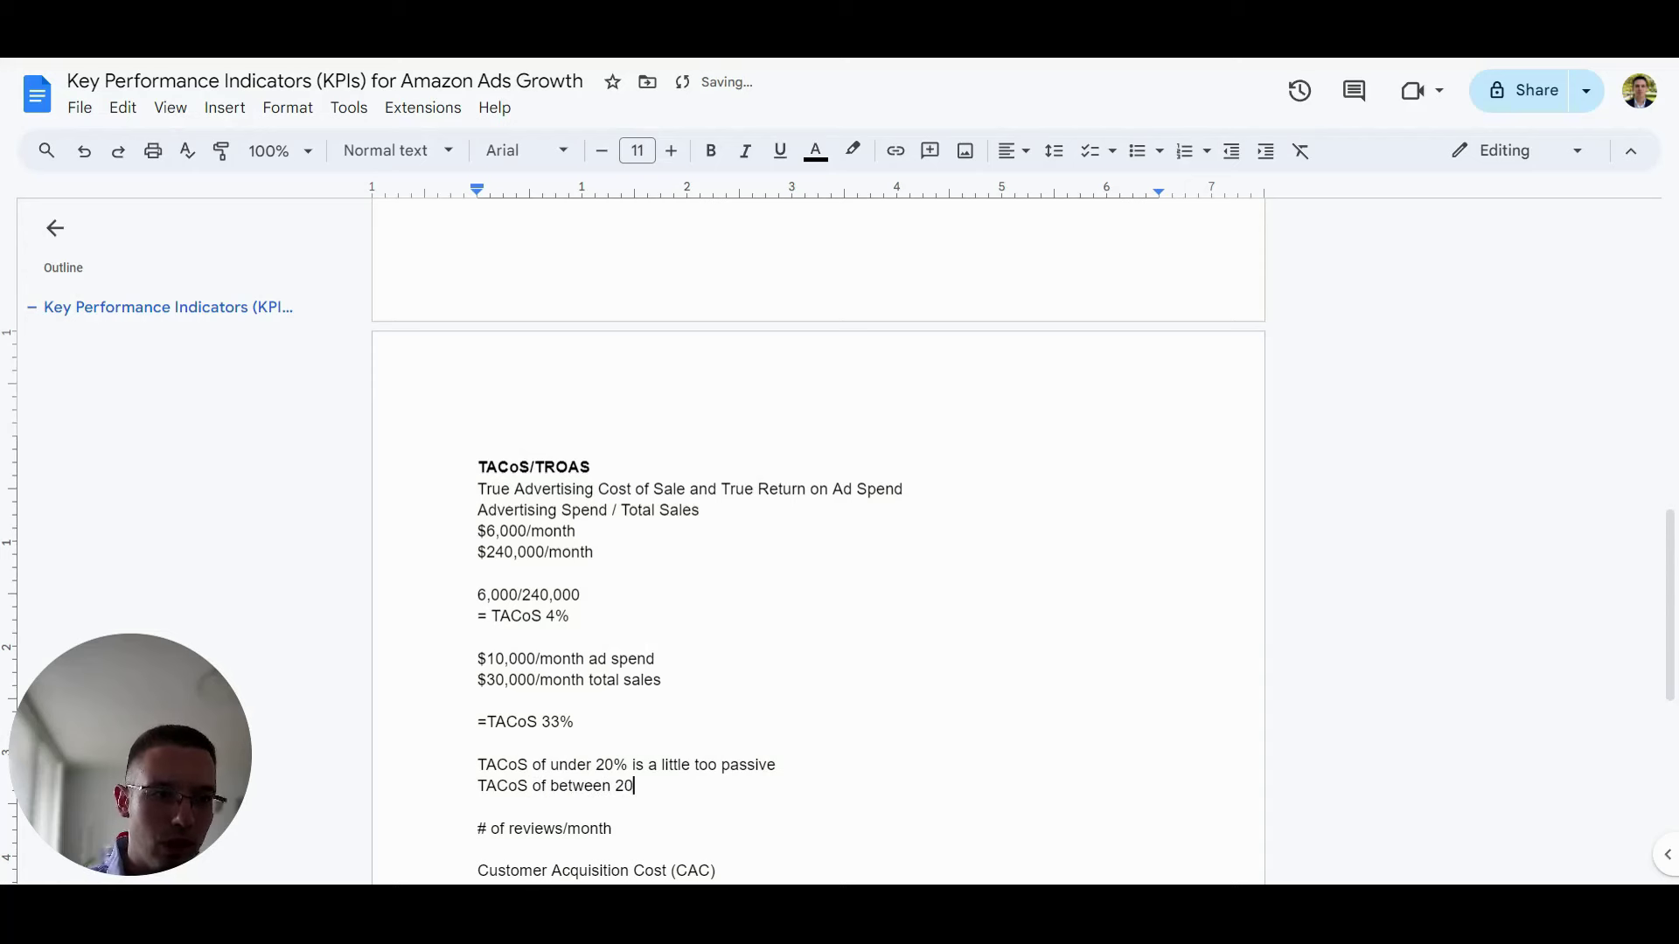
pyautogui.write('% and 30% is ')
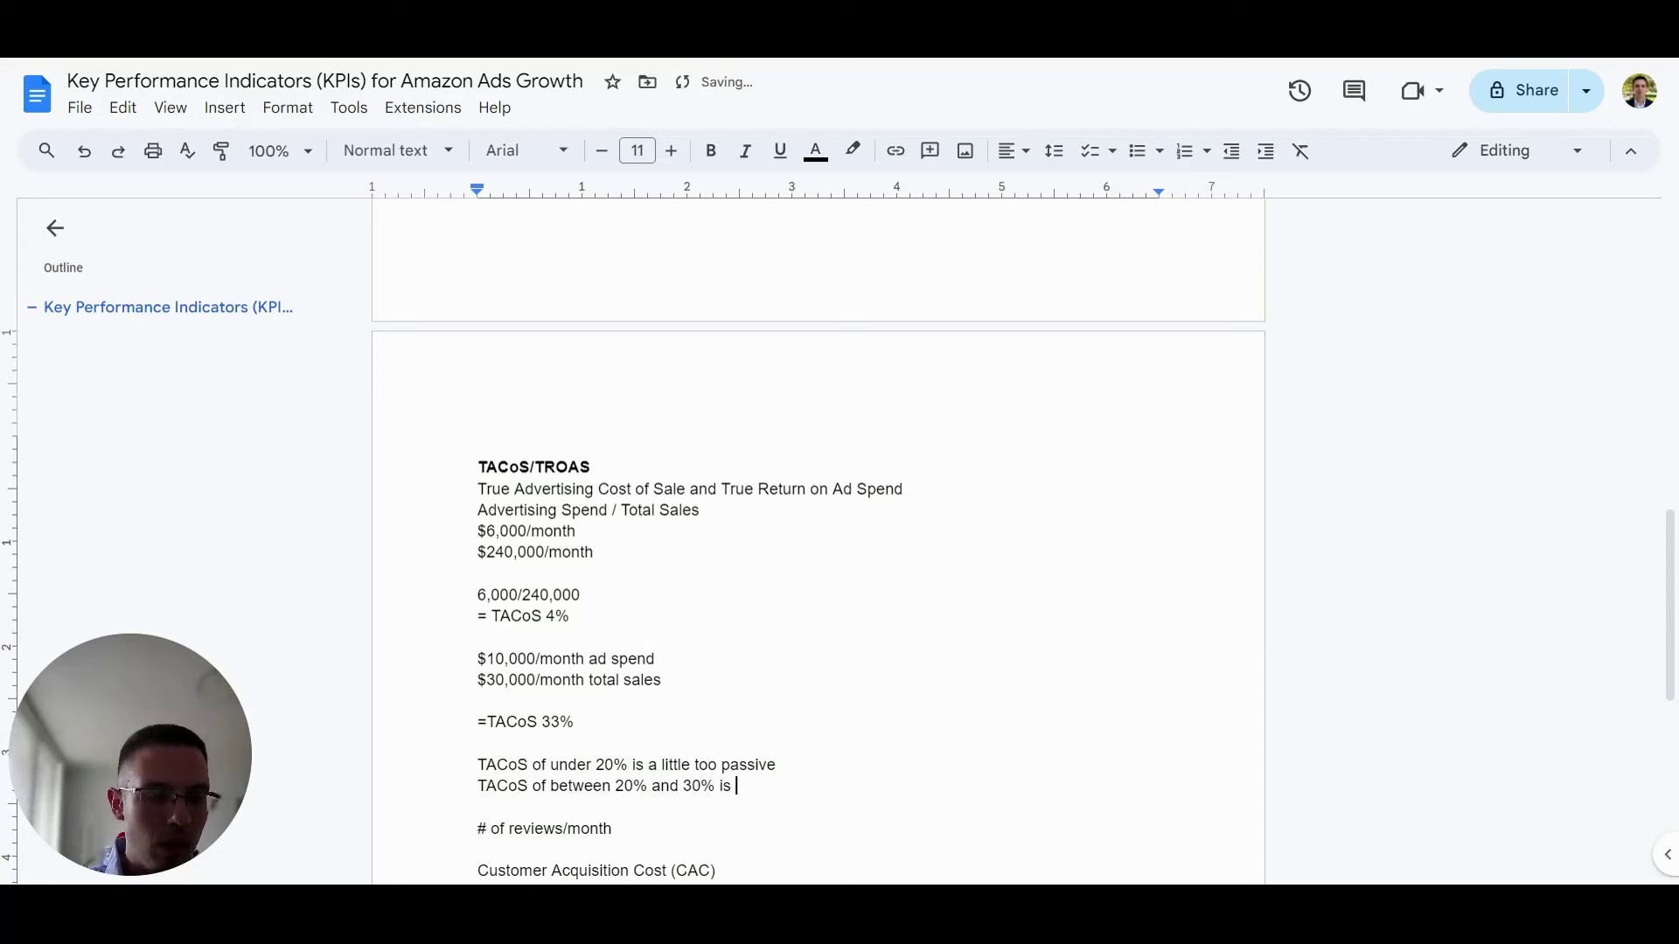
pyautogui.write('optimal')
pyautogui.press('Return')
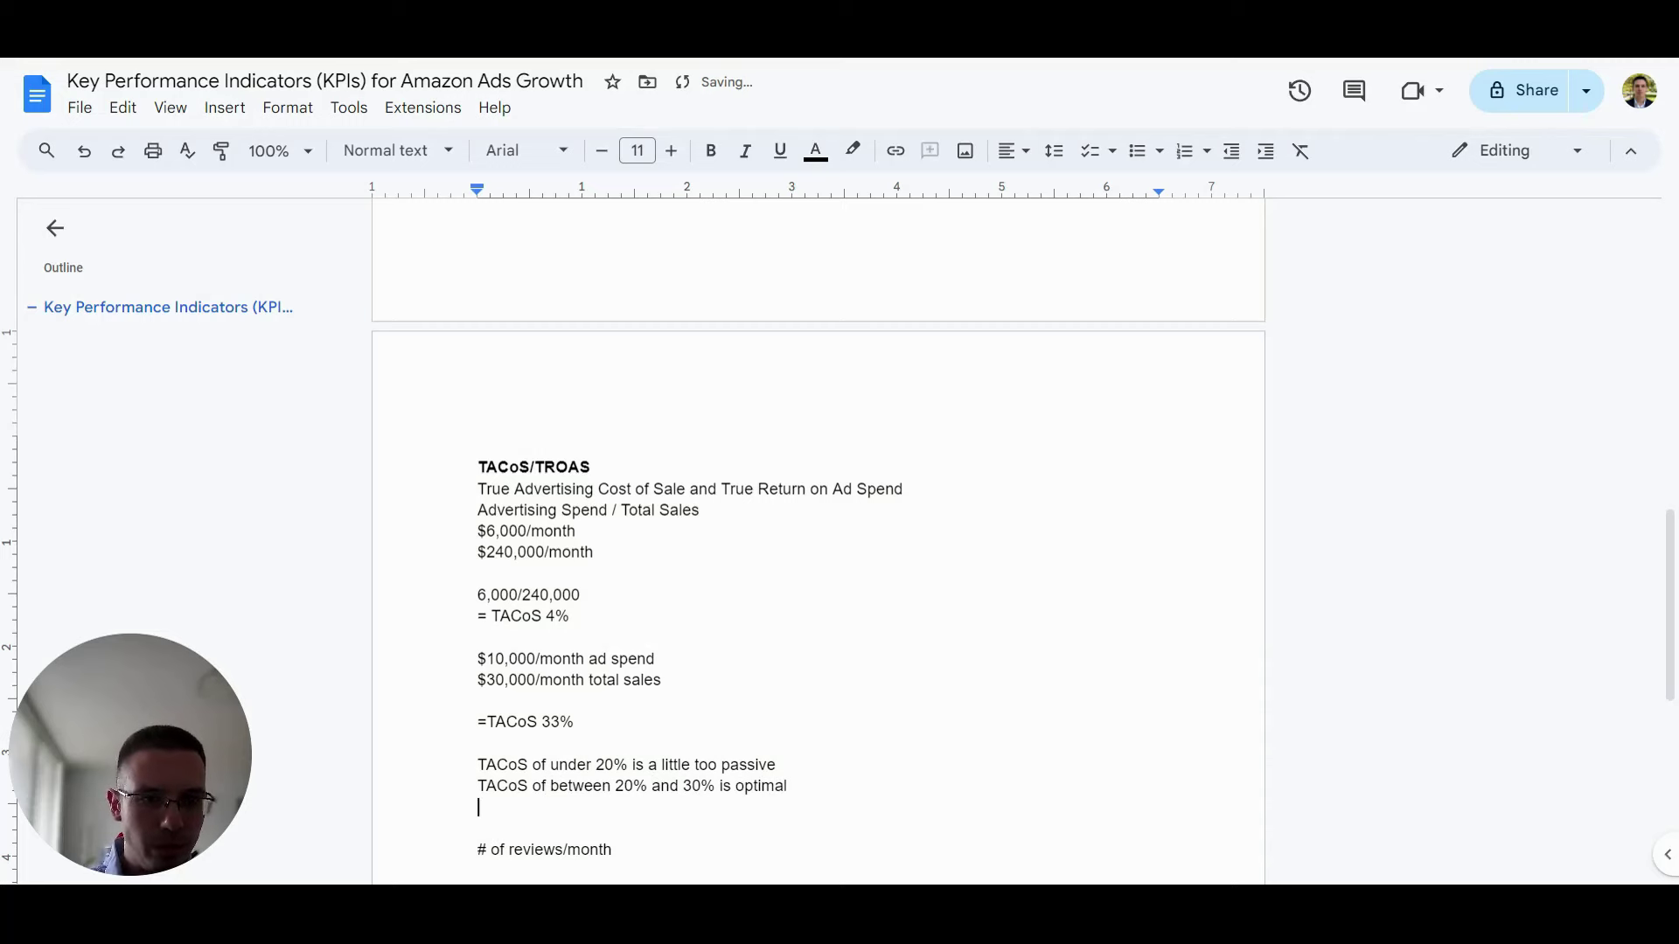
pyautogui.write('TACoS of ov')
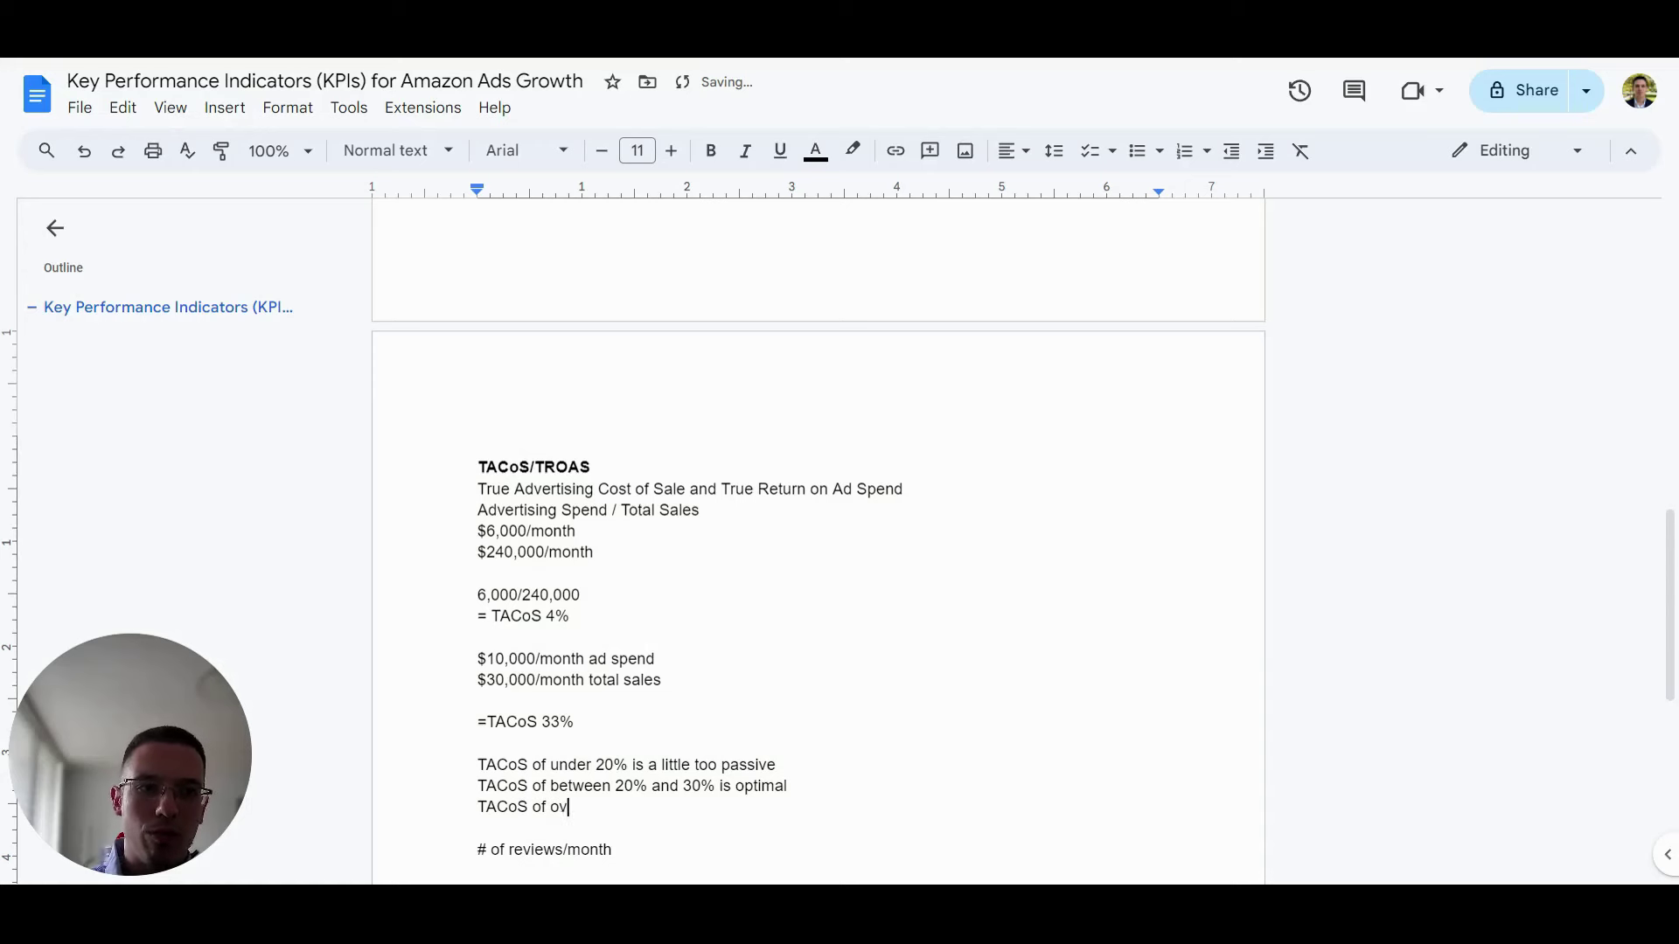
pyautogui.write('er 30% is a')
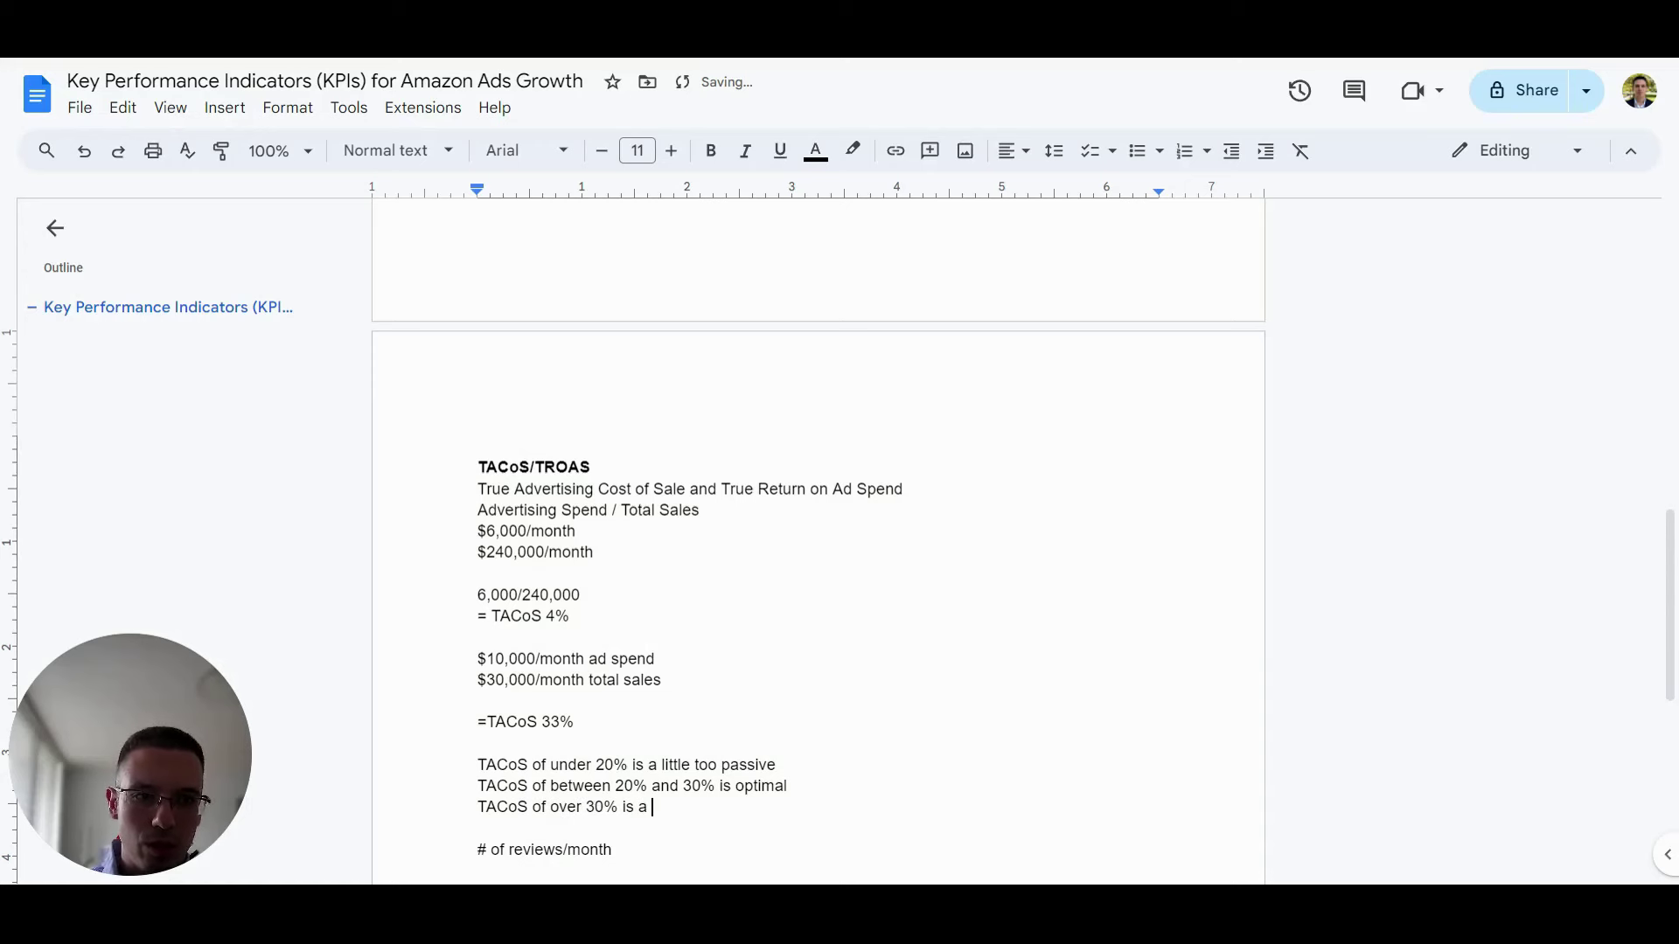
pyautogui.press('BackSpace')
pyautogui.press('BackSpace')
pyautogui.write('often too')
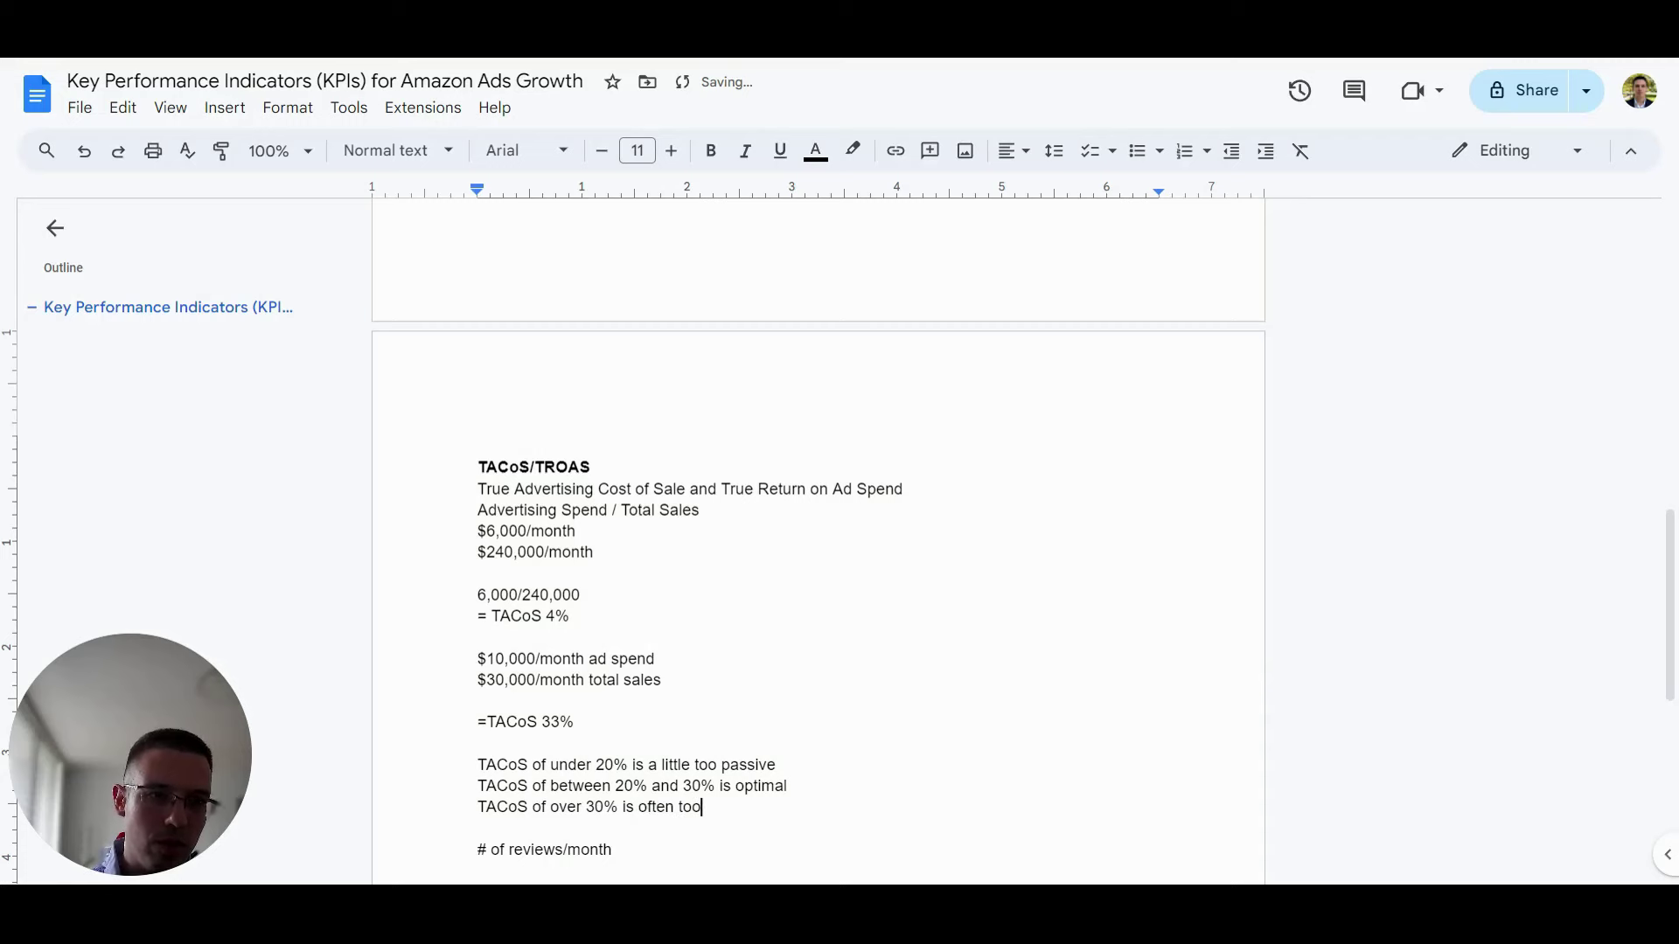
pyautogui.write(' aggressive')
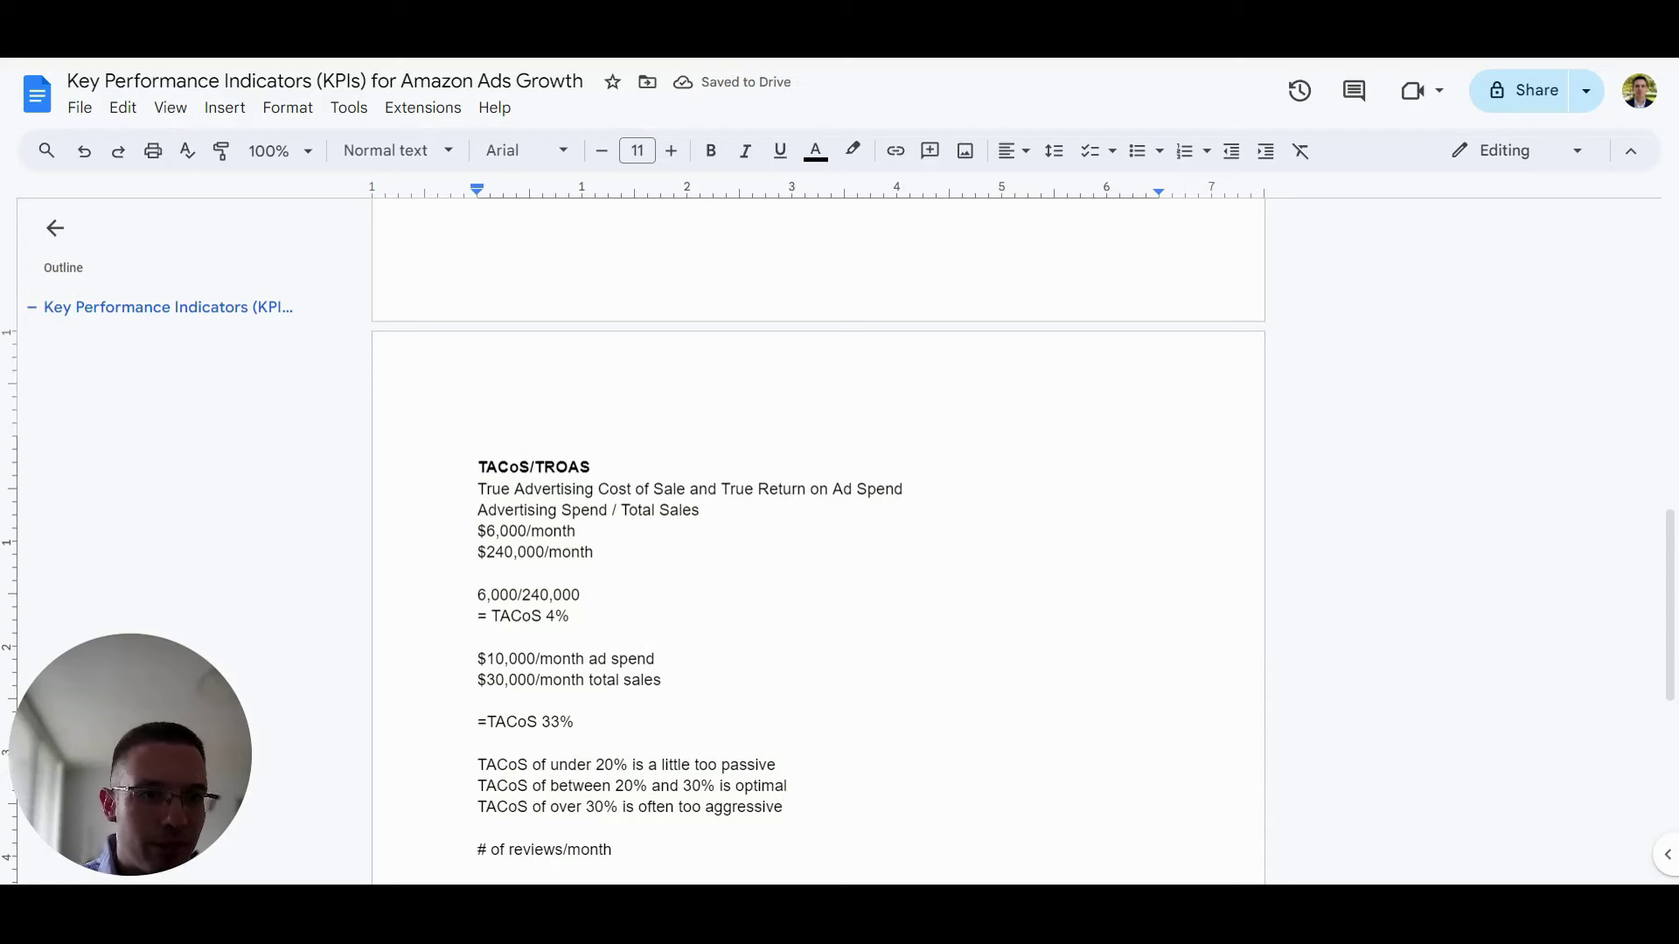
# Highlight the 6,000/240,000 calculation, second example figures, 33% result and range guidelines for review.
pyautogui.moveTo(478, 595); pyautogui.dragTo(523, 594)
pyautogui.click(517, 595)
pyautogui.click(523, 595)
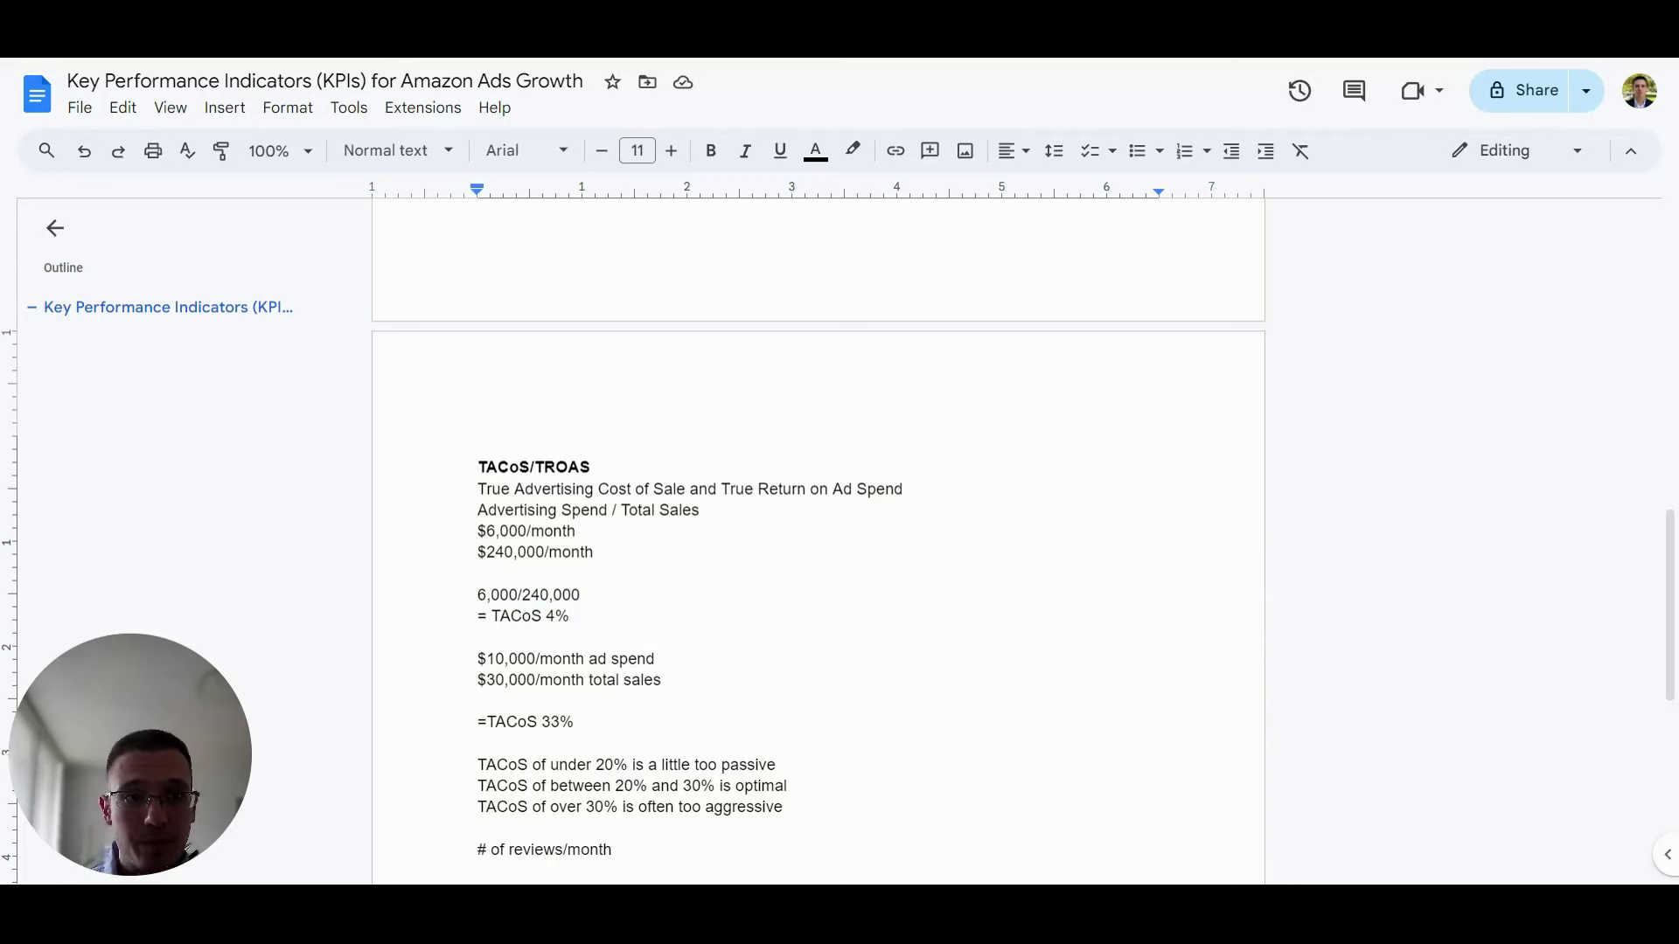
pyautogui.moveTo(478, 658); pyautogui.dragTo(662, 679)
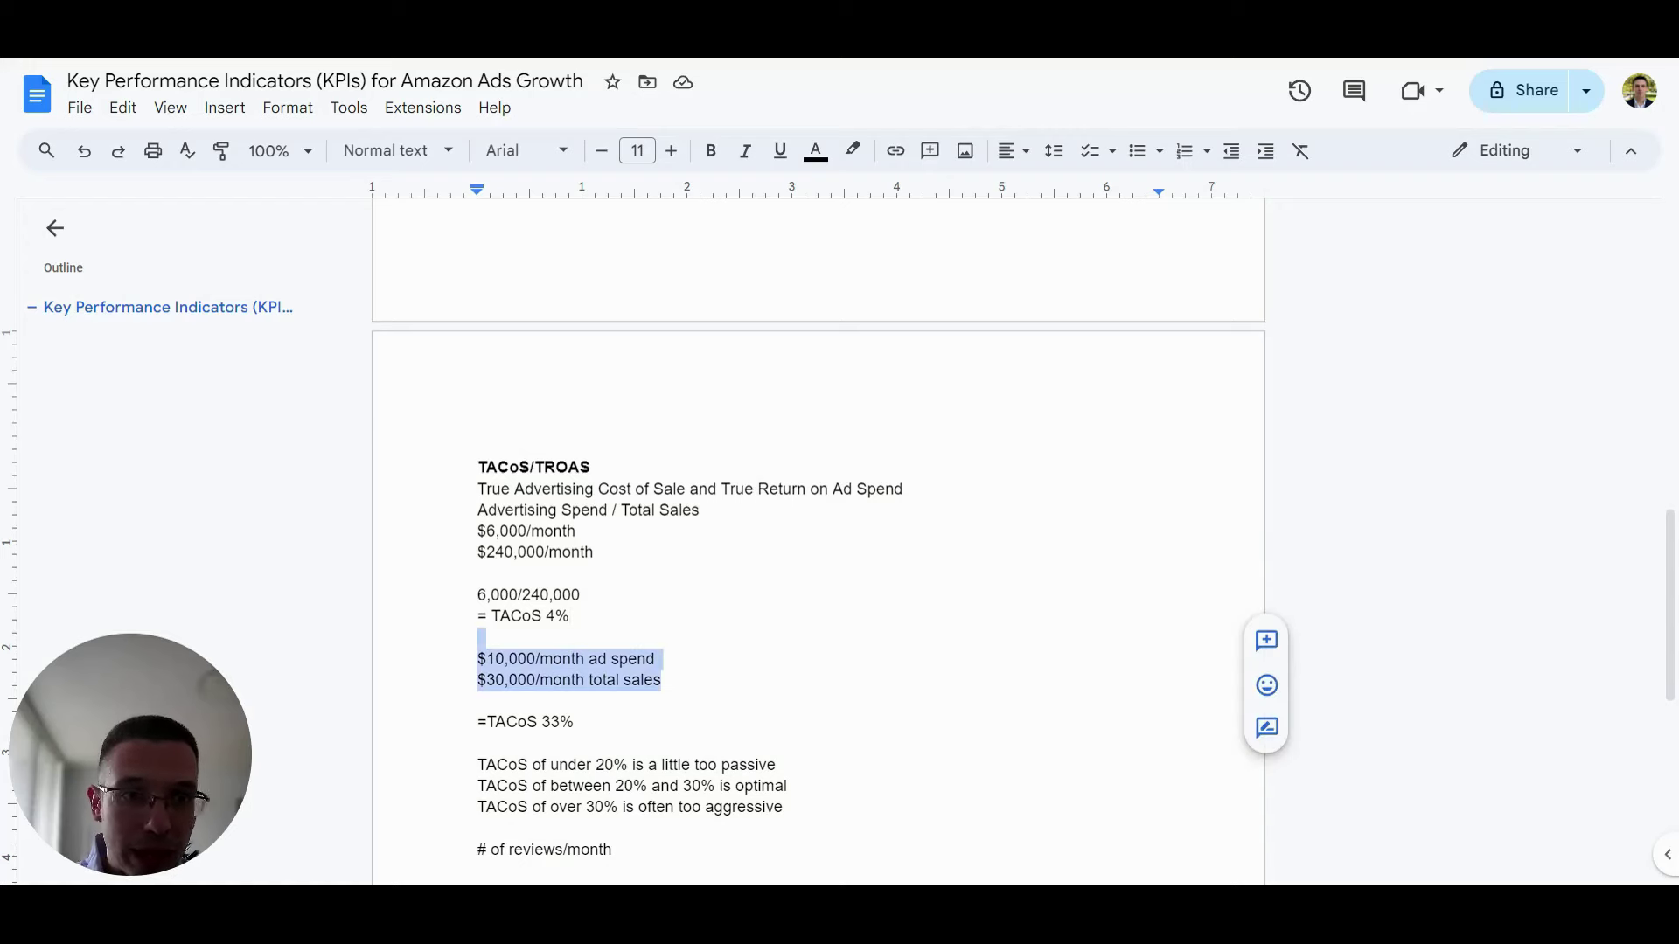
pyautogui.click(516, 658)
pyautogui.scroll(-2, 818, 542)
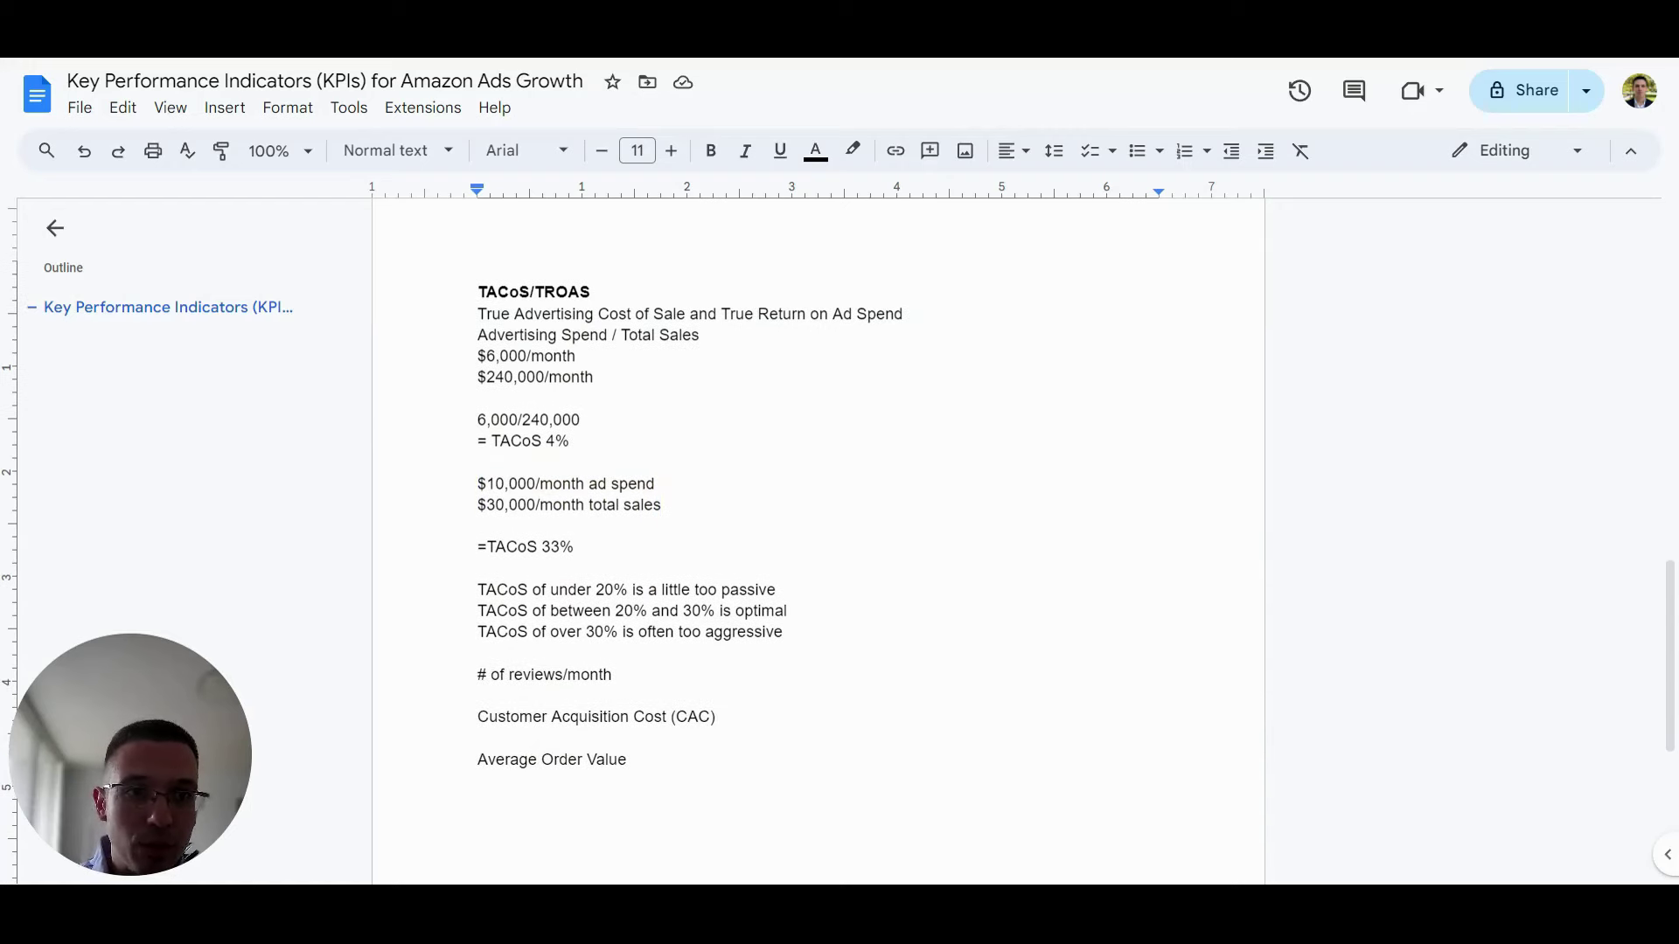
pyautogui.moveTo(478, 547); pyautogui.dragTo(574, 546)
pyautogui.click(574, 546)
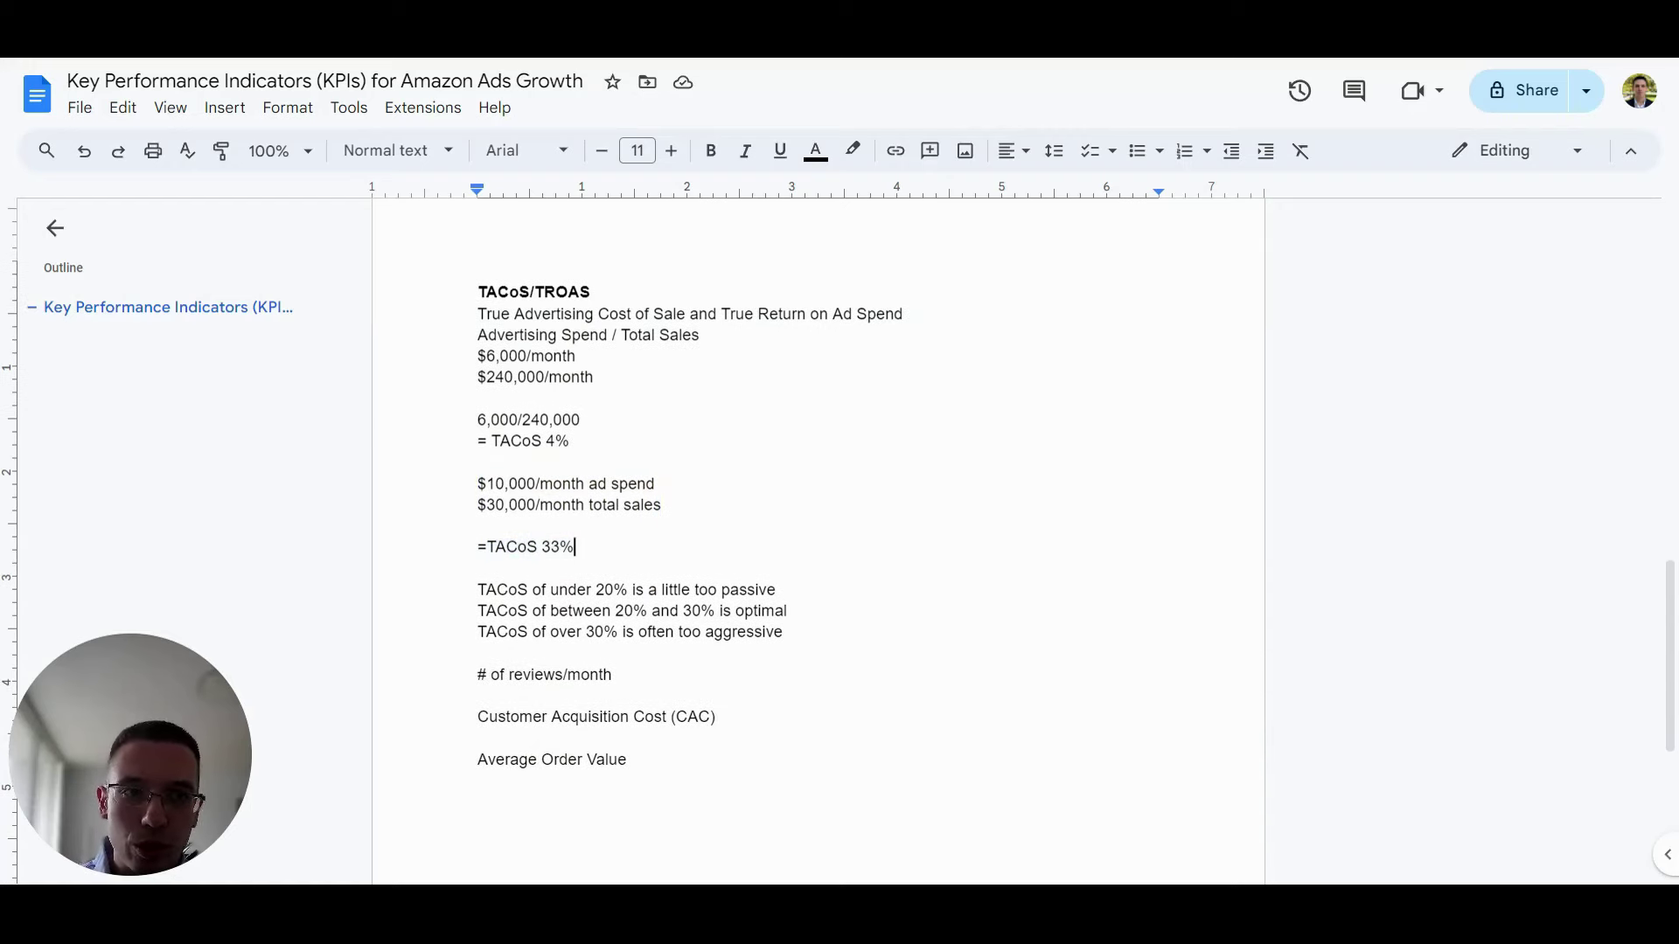
pyautogui.moveTo(614, 610); pyautogui.dragTo(733, 589)
pyautogui.click(776, 610)
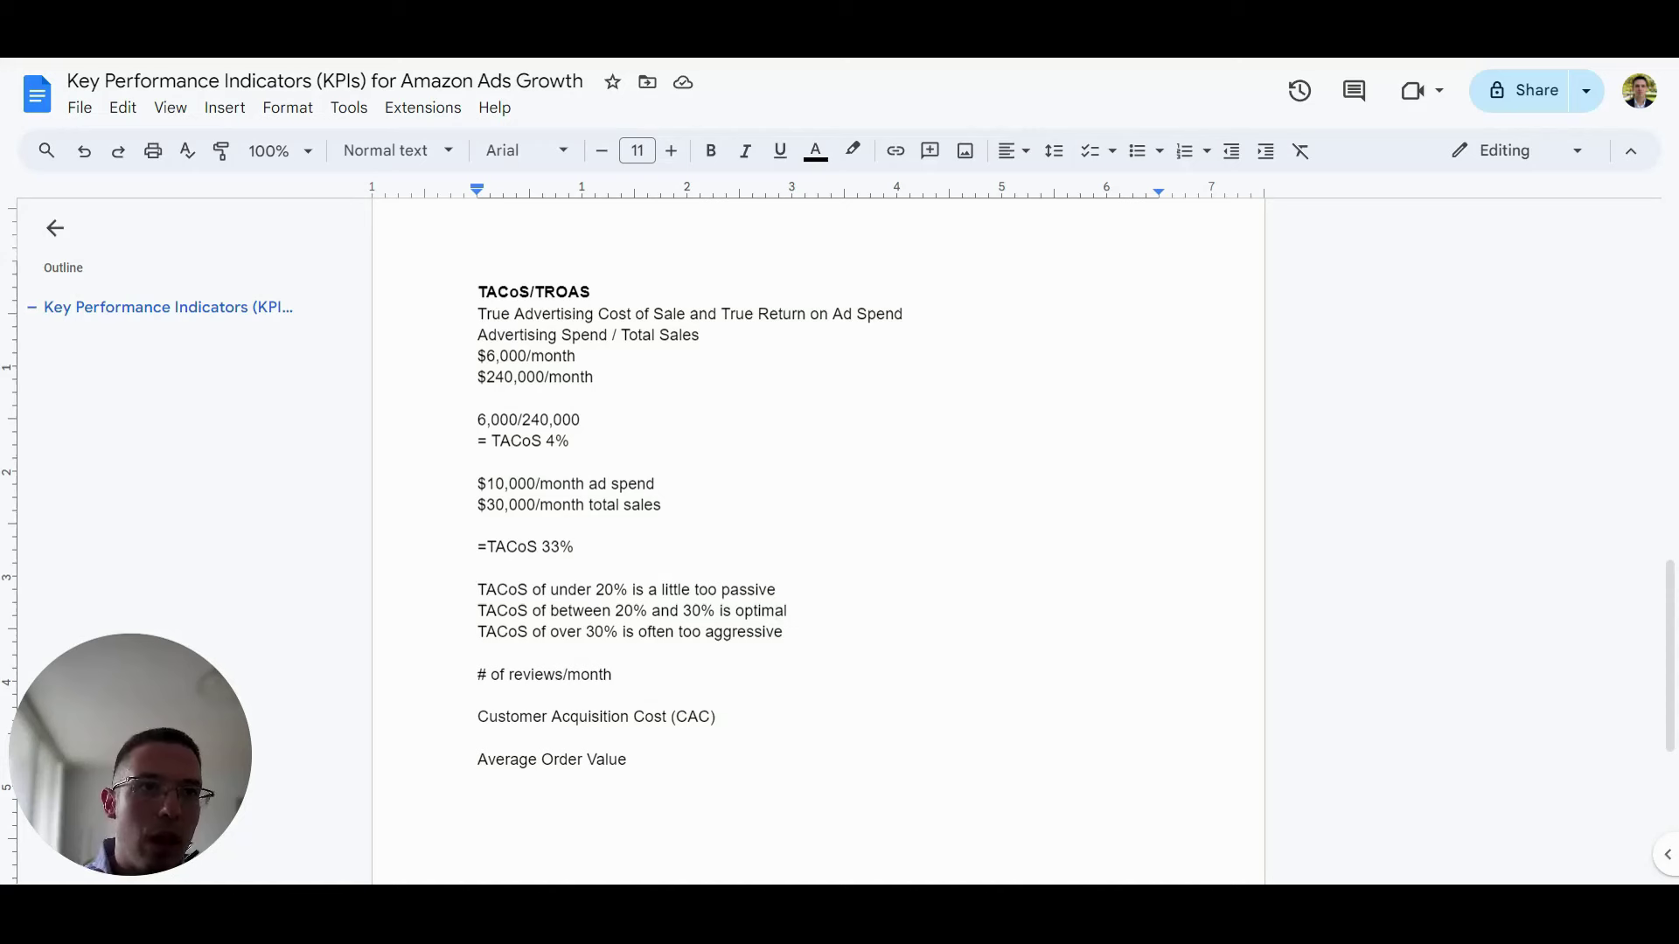
# Add 'TROAS = Total sales divided by advertising spend' on a new line below the TACoS ranges.
pyautogui.click(478, 652)
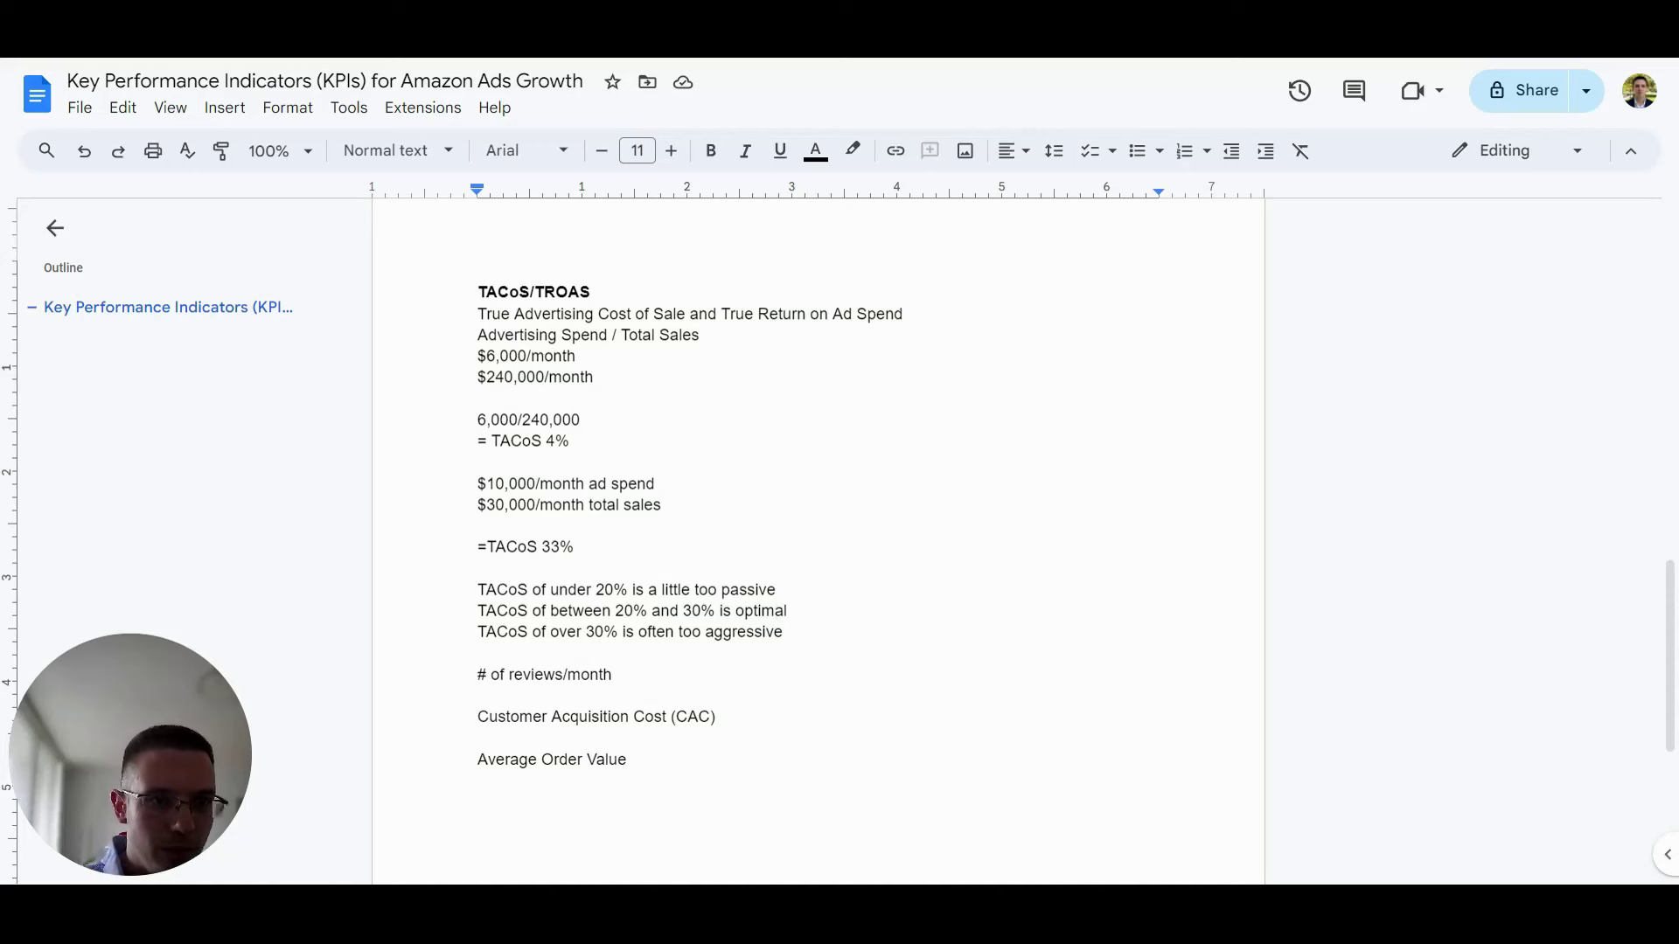
pyautogui.press('Return')
pyautogui.write('TROAS ')
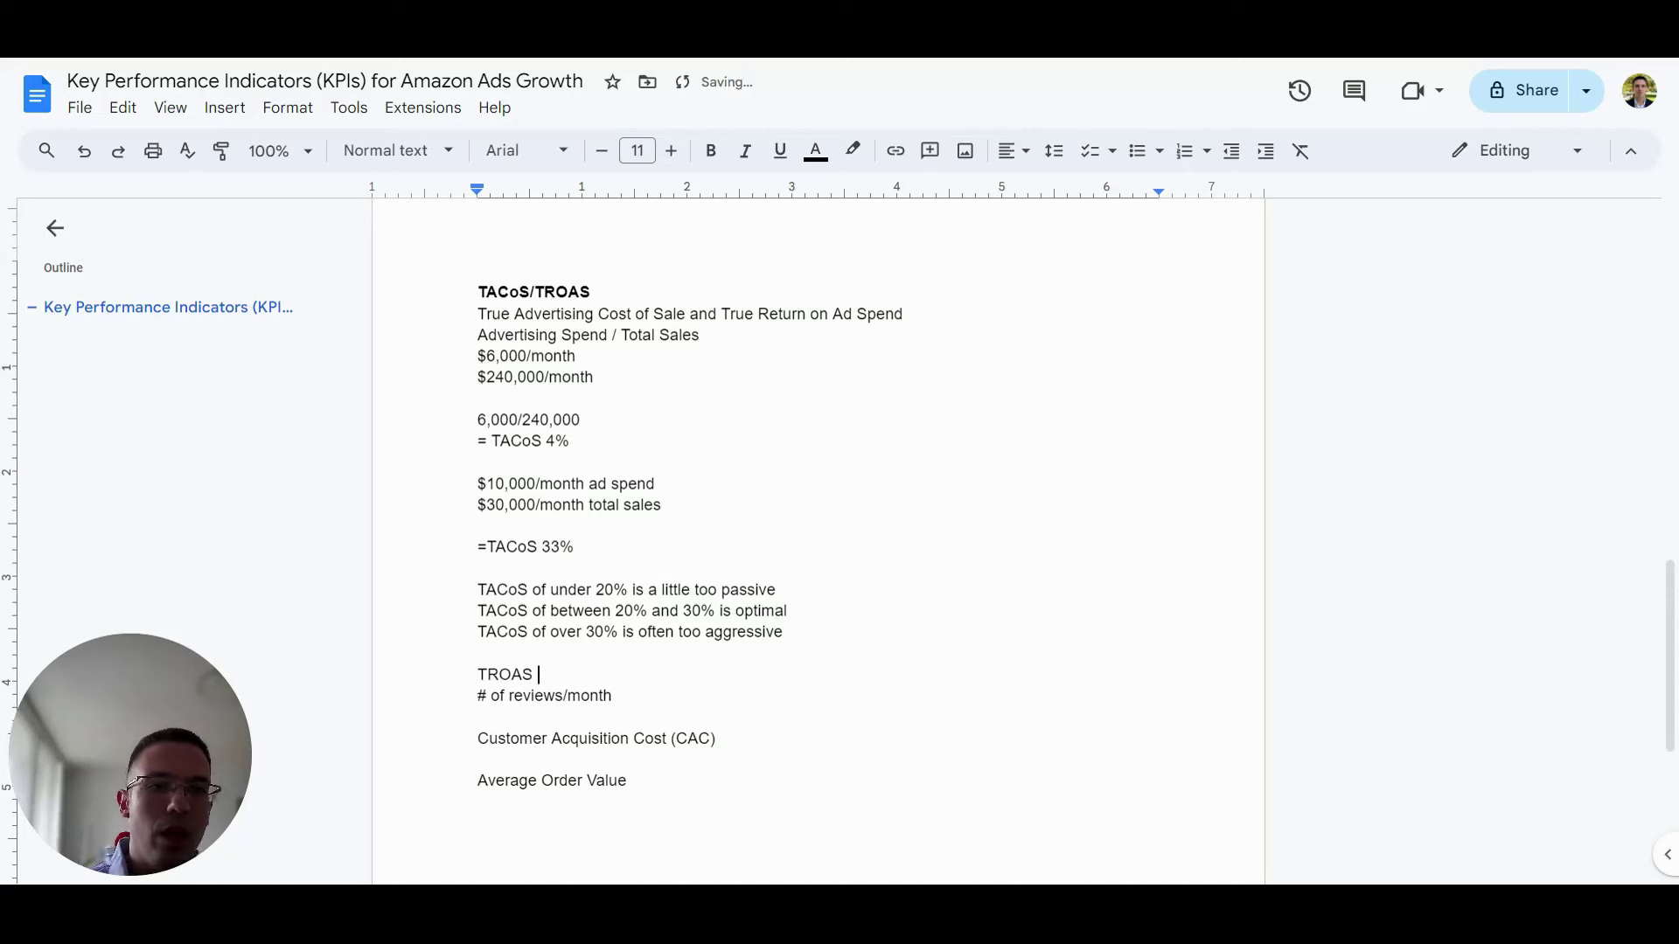
pyautogui.write('= Total sa')
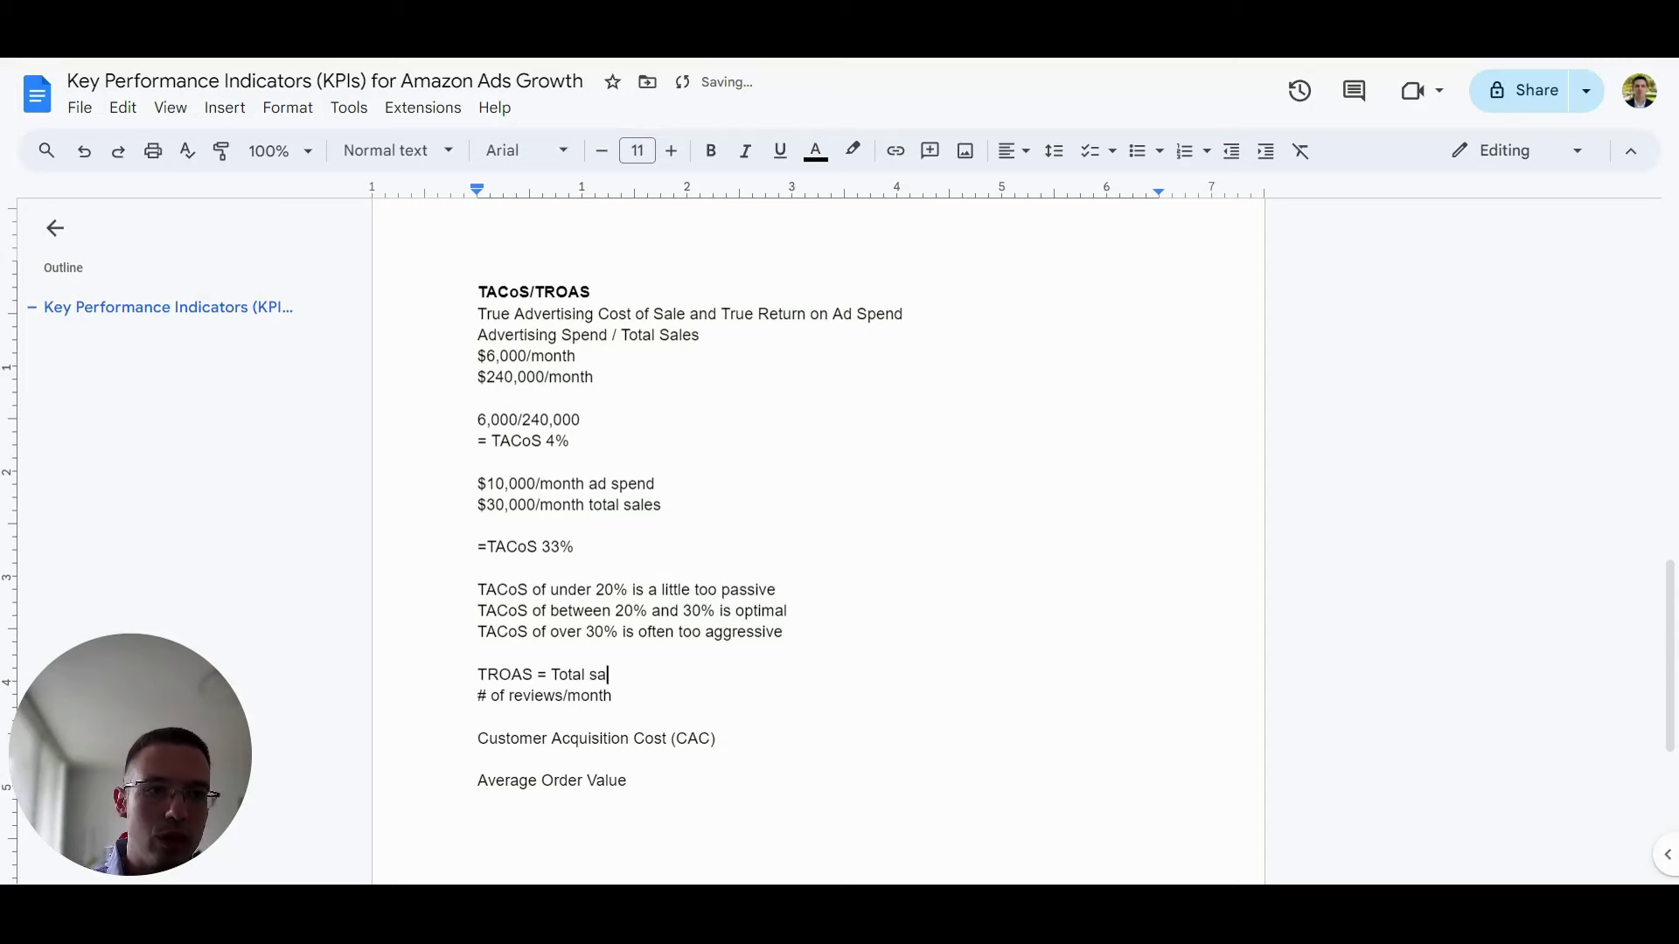
pyautogui.write('les divided')
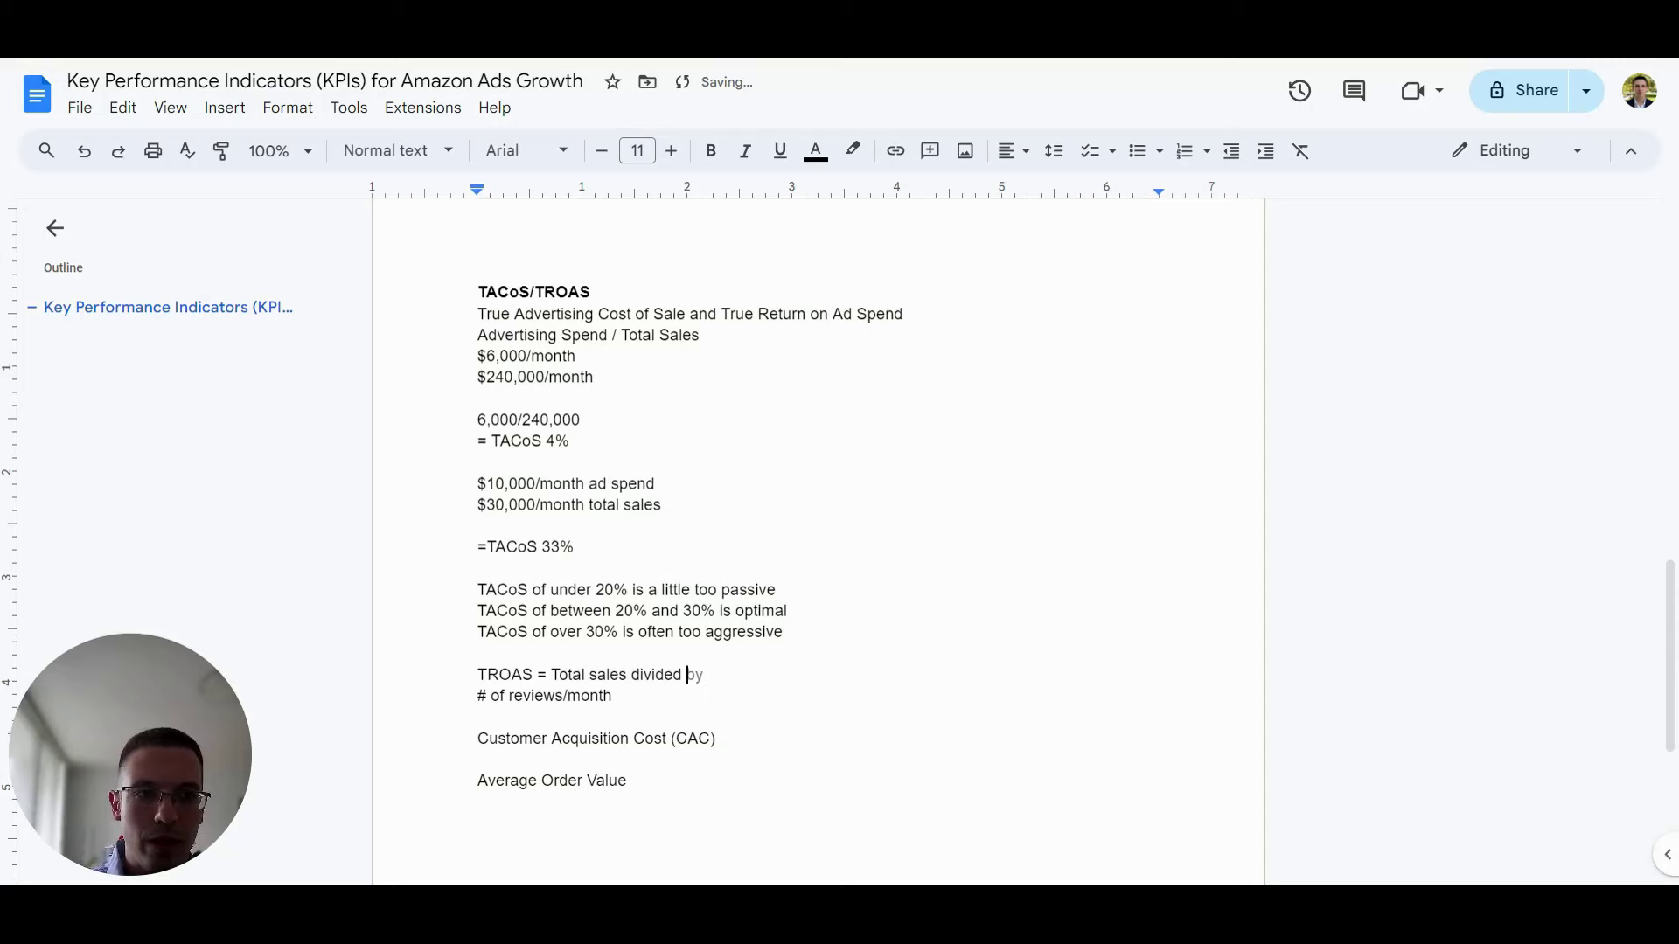
pyautogui.write('by advertising s')
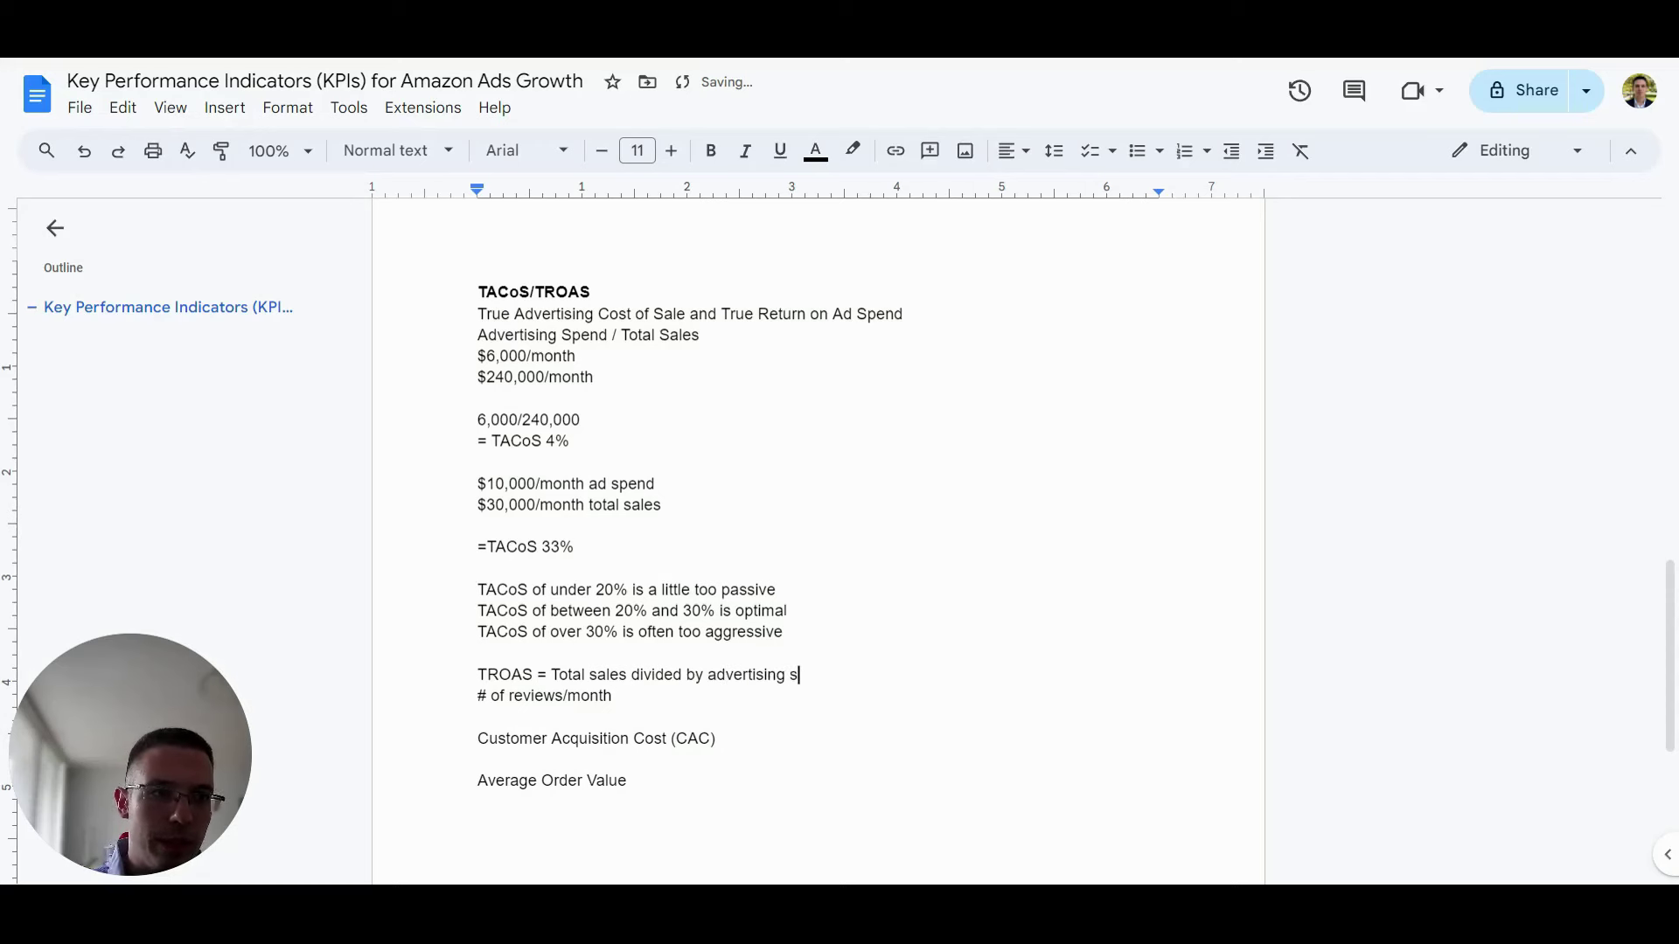
pyautogui.write('pend')
pyautogui.press('Return')
pyautogui.scroll(-2, 819, 525)
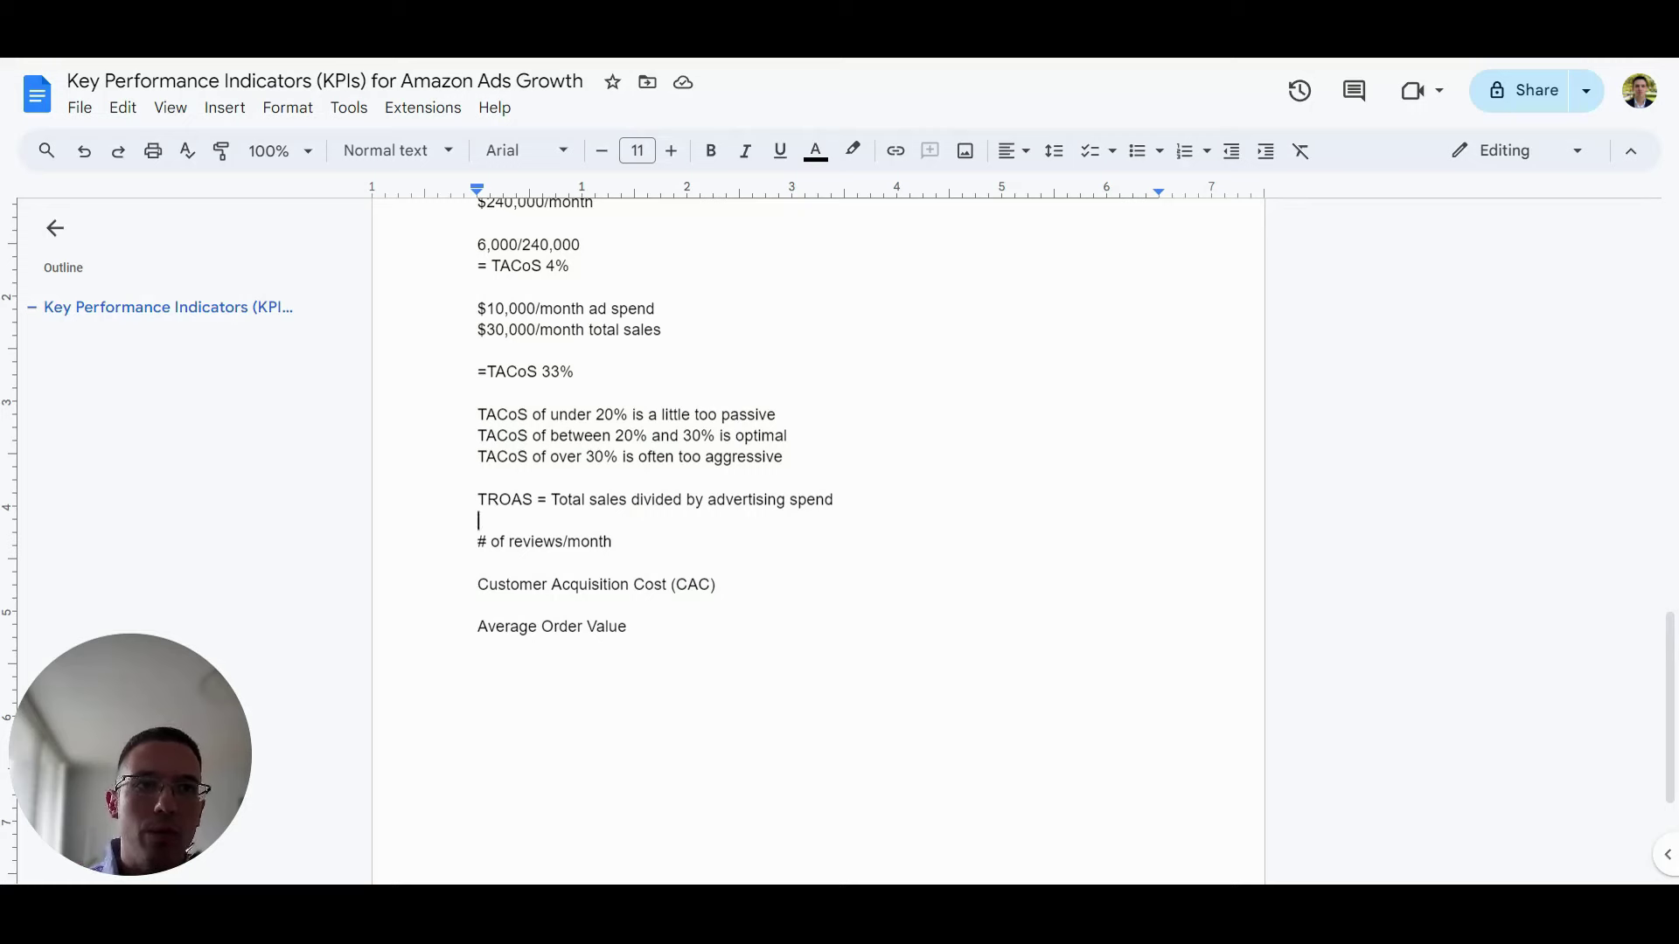
# Bold '# of reviews/month' and leave a non-bold empty line beneath it.
pyautogui.moveTo(477, 521); pyautogui.dragTo(621, 543)
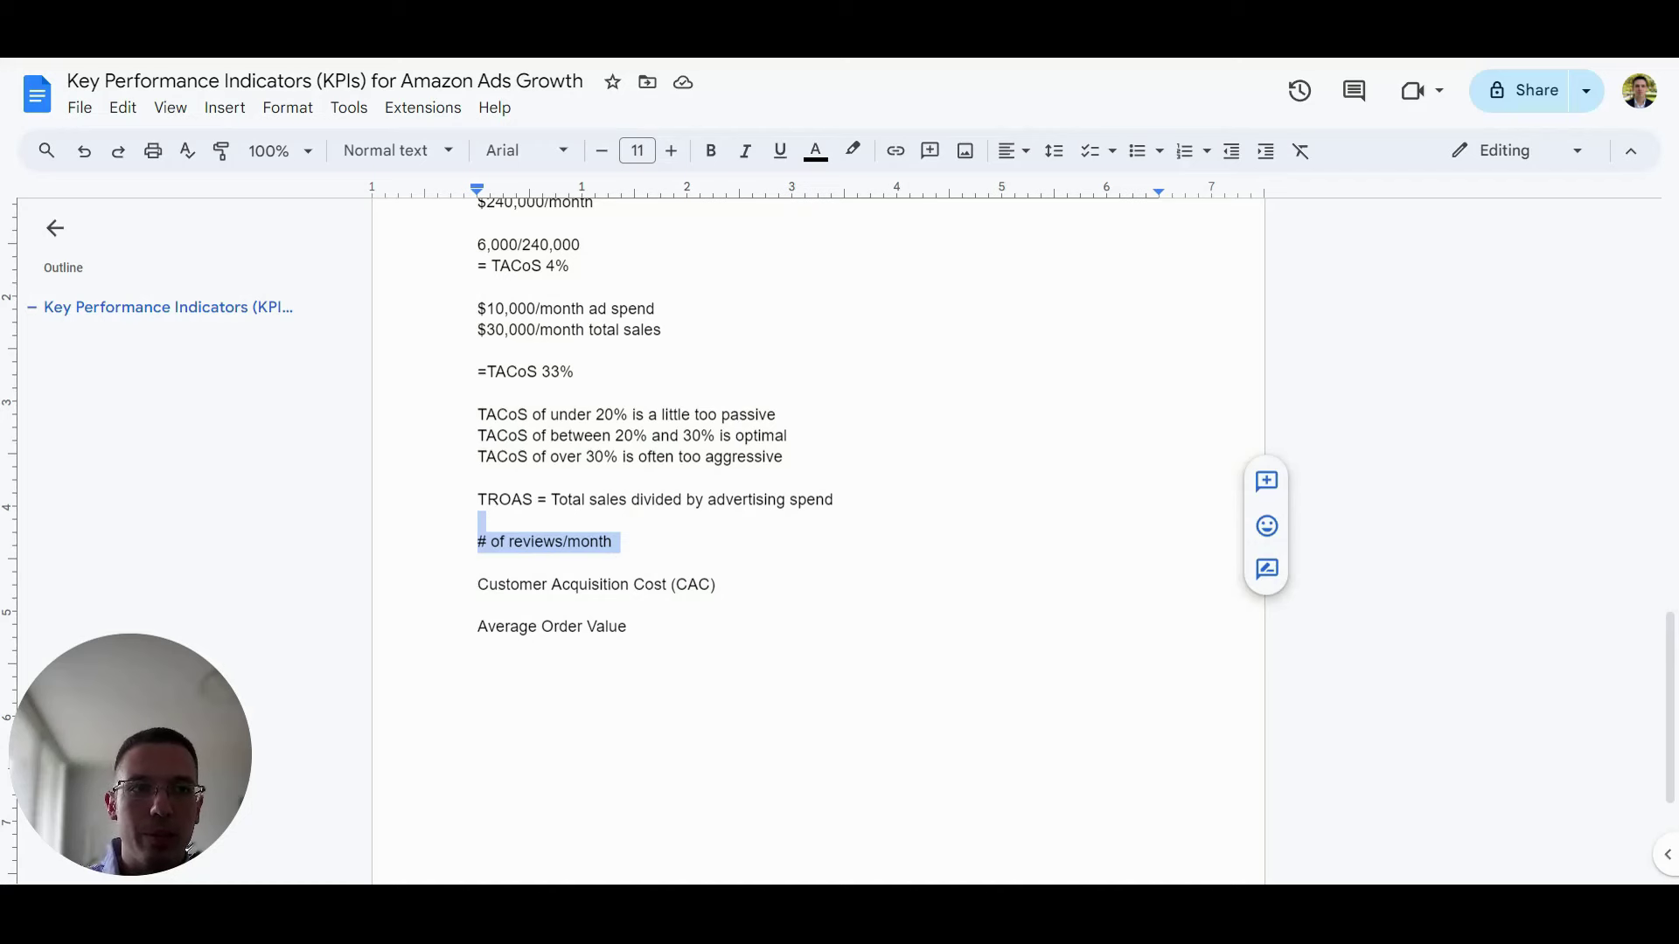
pyautogui.hotkey('ctrl', 'b')
pyautogui.press('Right')
pyautogui.press('Down')
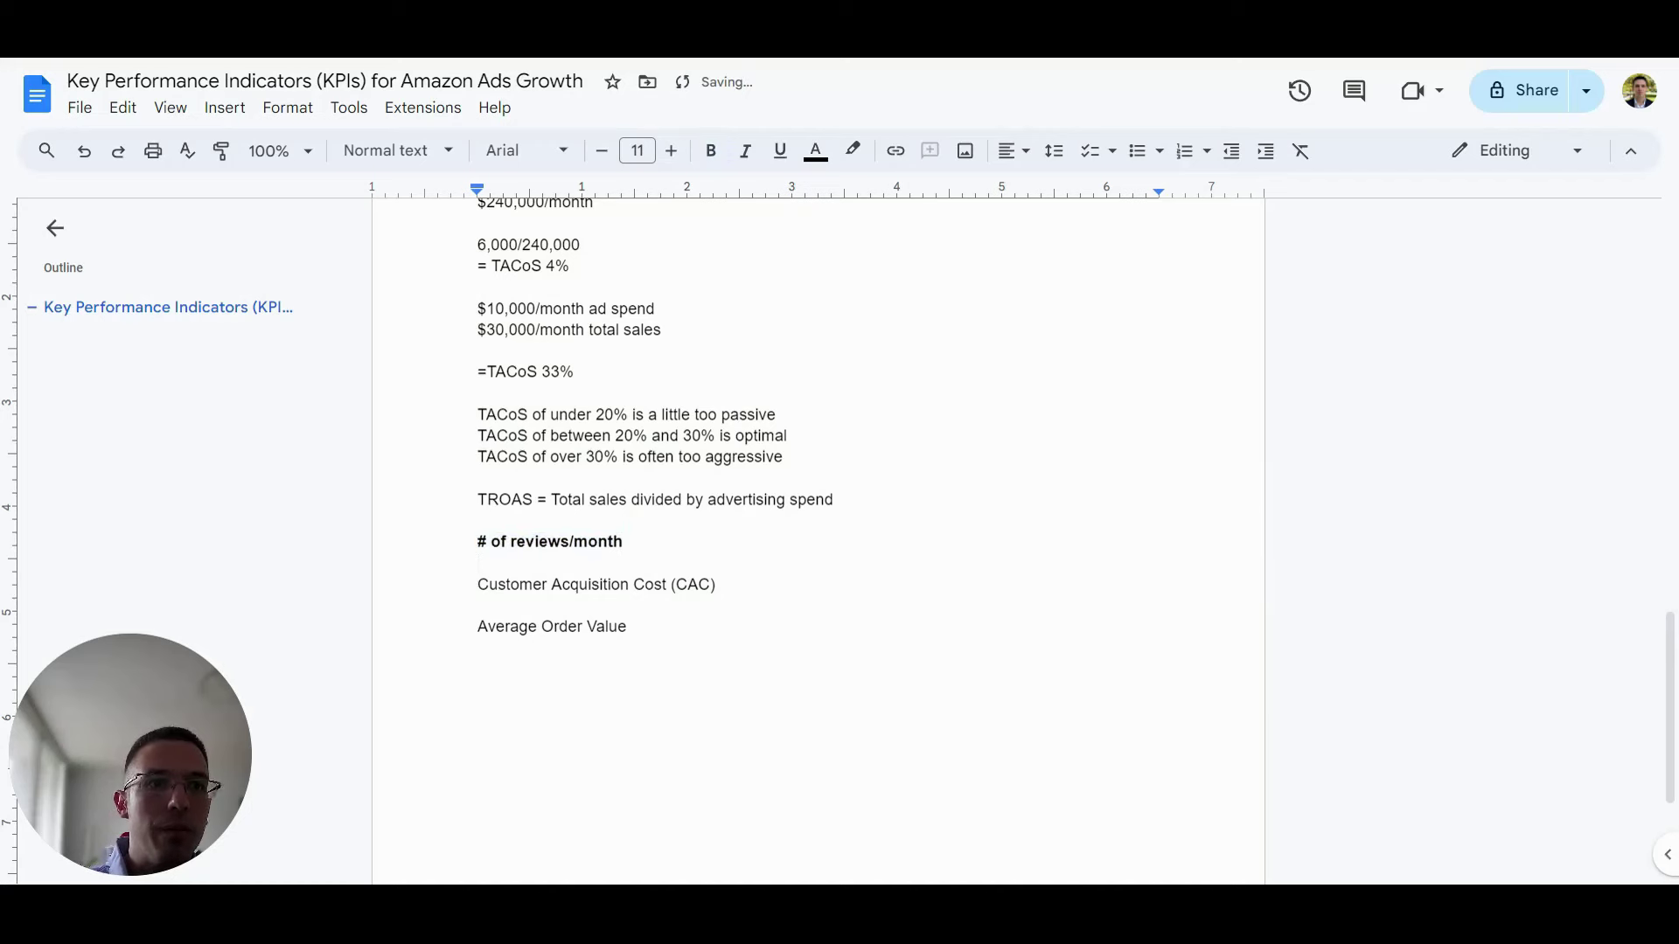
pyautogui.press('Return')
pyautogui.click(478, 563)
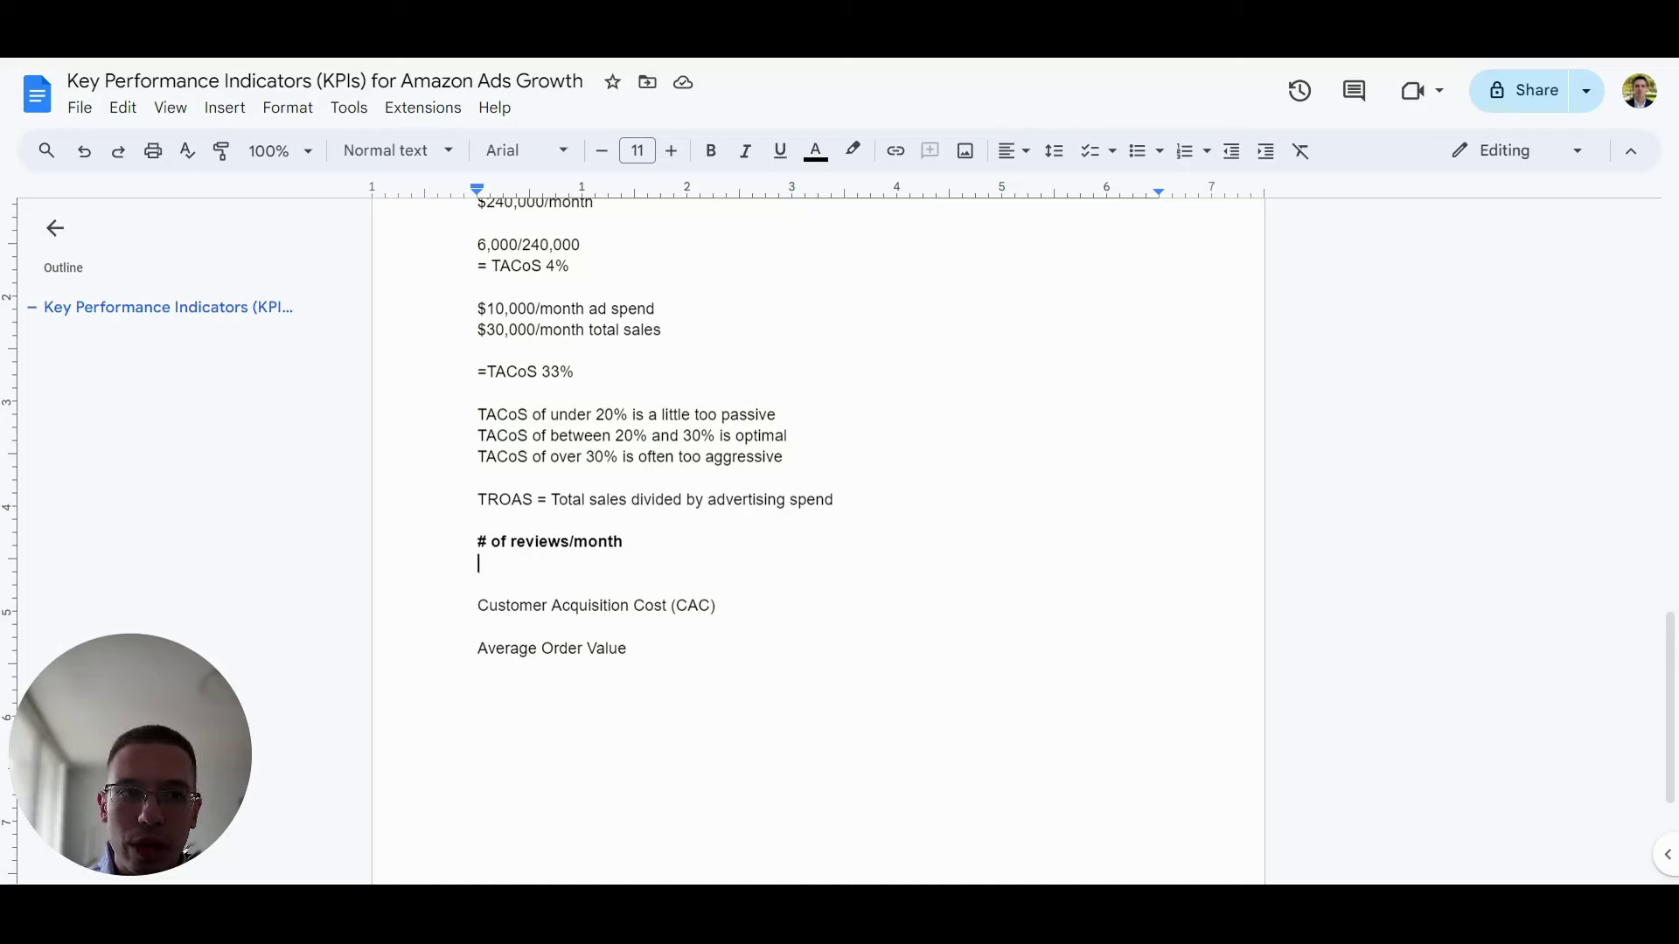
pyautogui.click(478, 564)
pyautogui.hotkey('ctrl', 'b')
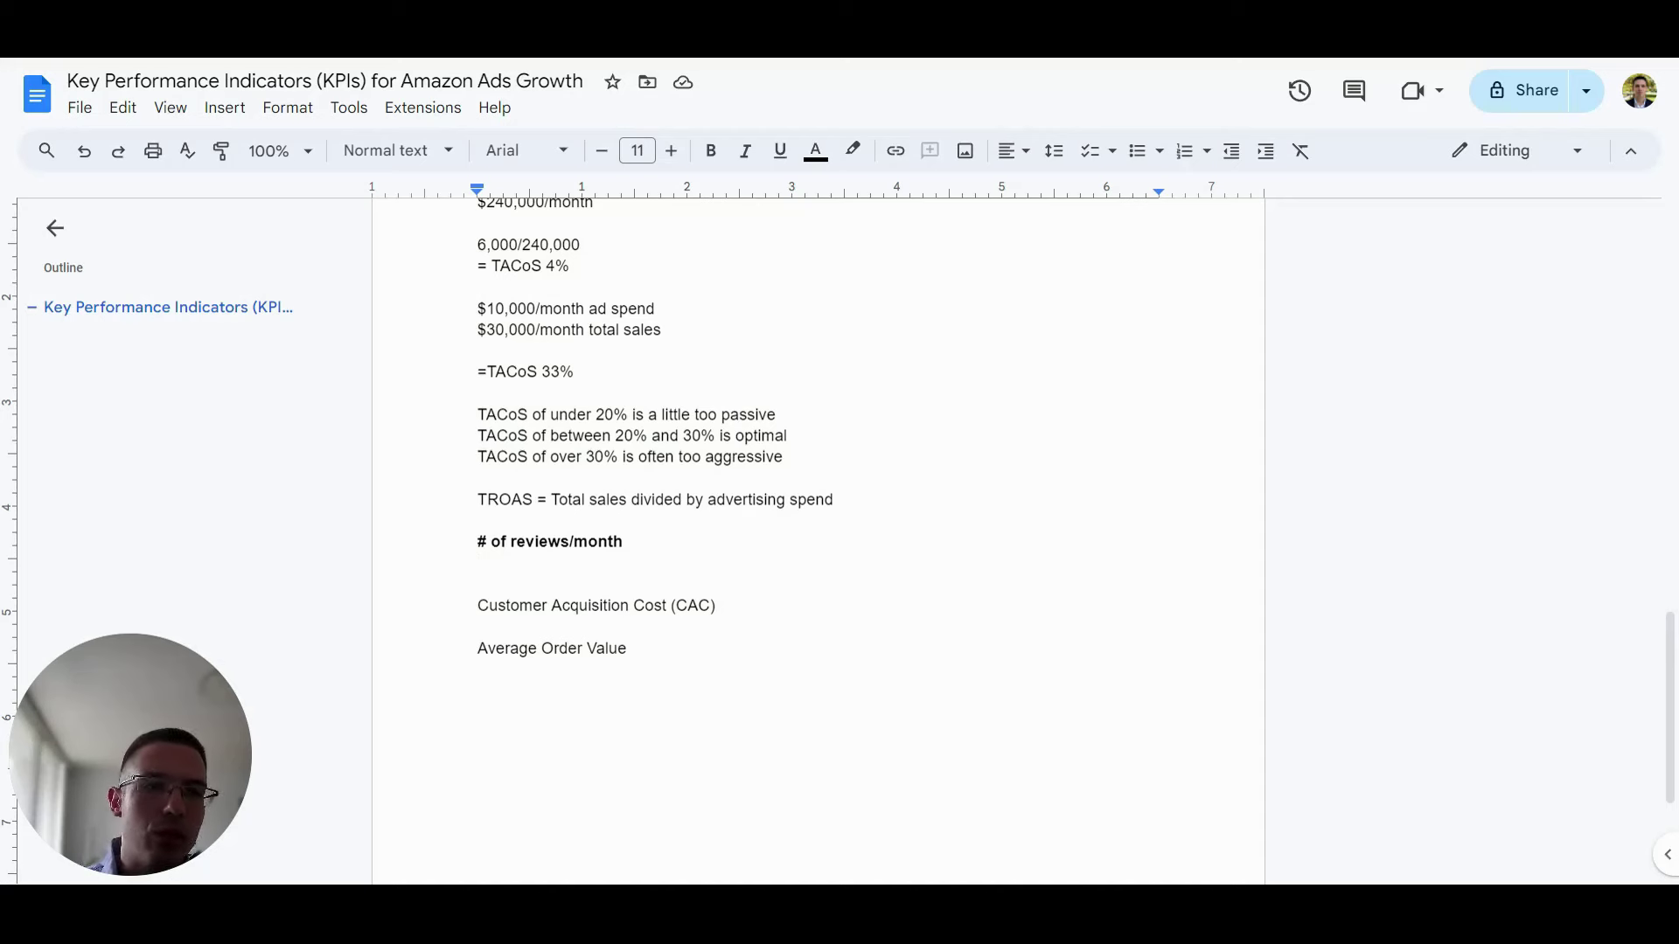
# Bold 'Customer Acquisition Cost (CAC)' and start a non-bold line below it.
pyautogui.tripleClick(597, 605)
pyautogui.hotkey('ctrl', 'b')
pyautogui.press('Right')
pyautogui.press('Return')
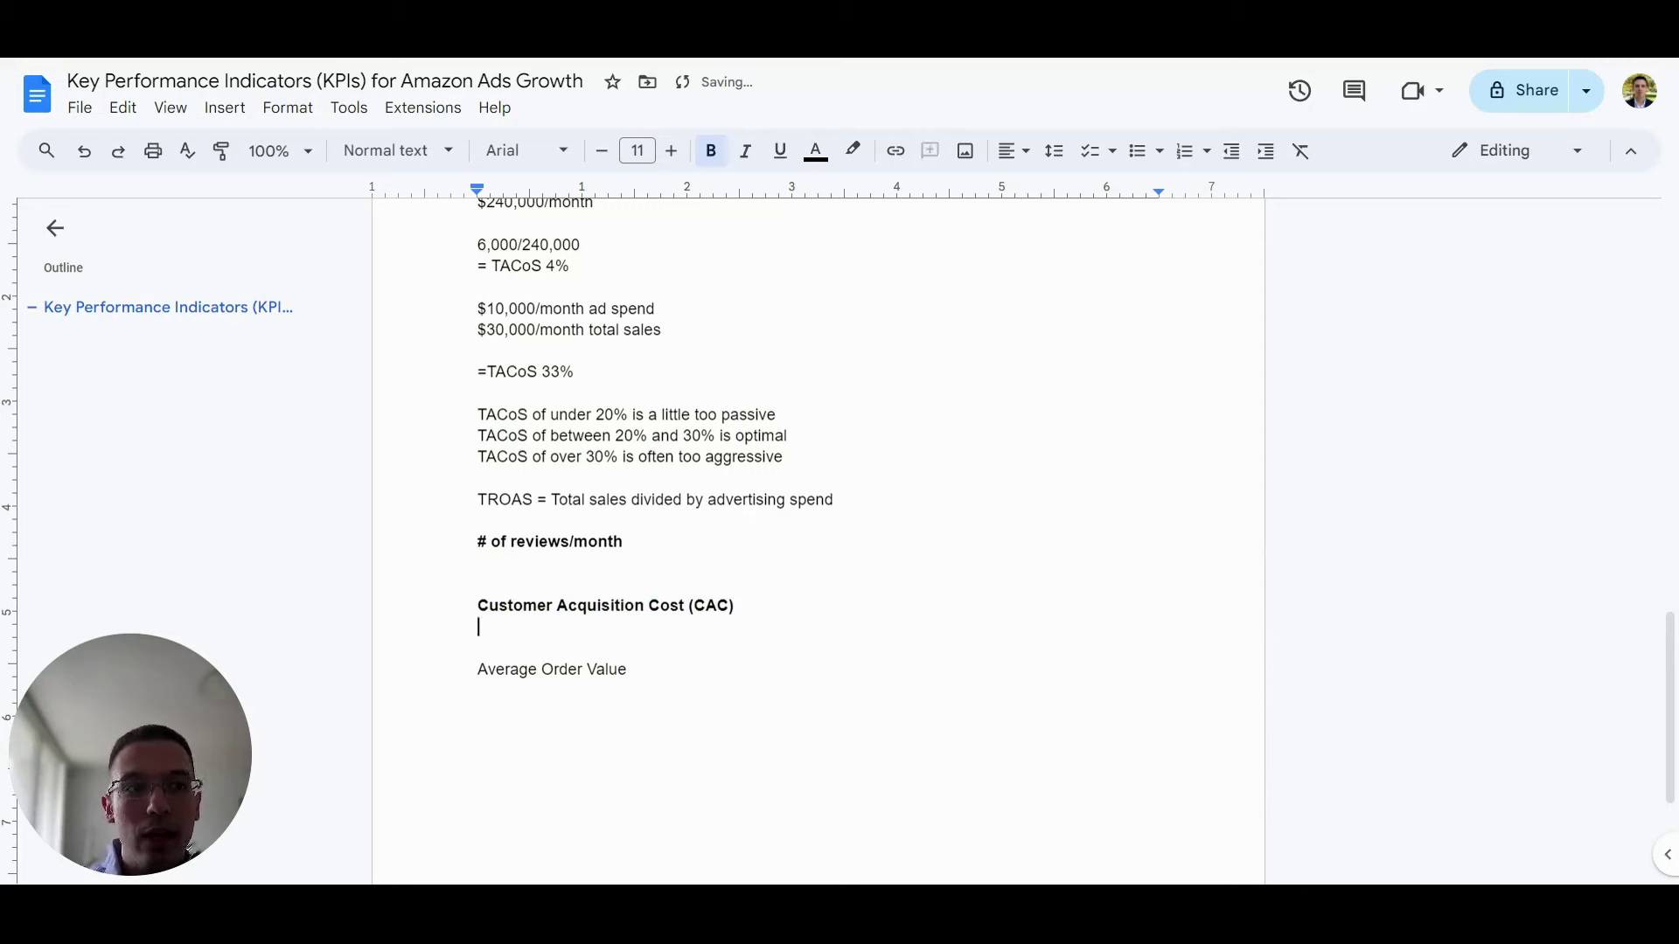
pyautogui.hotkey('ctrl', 'b')
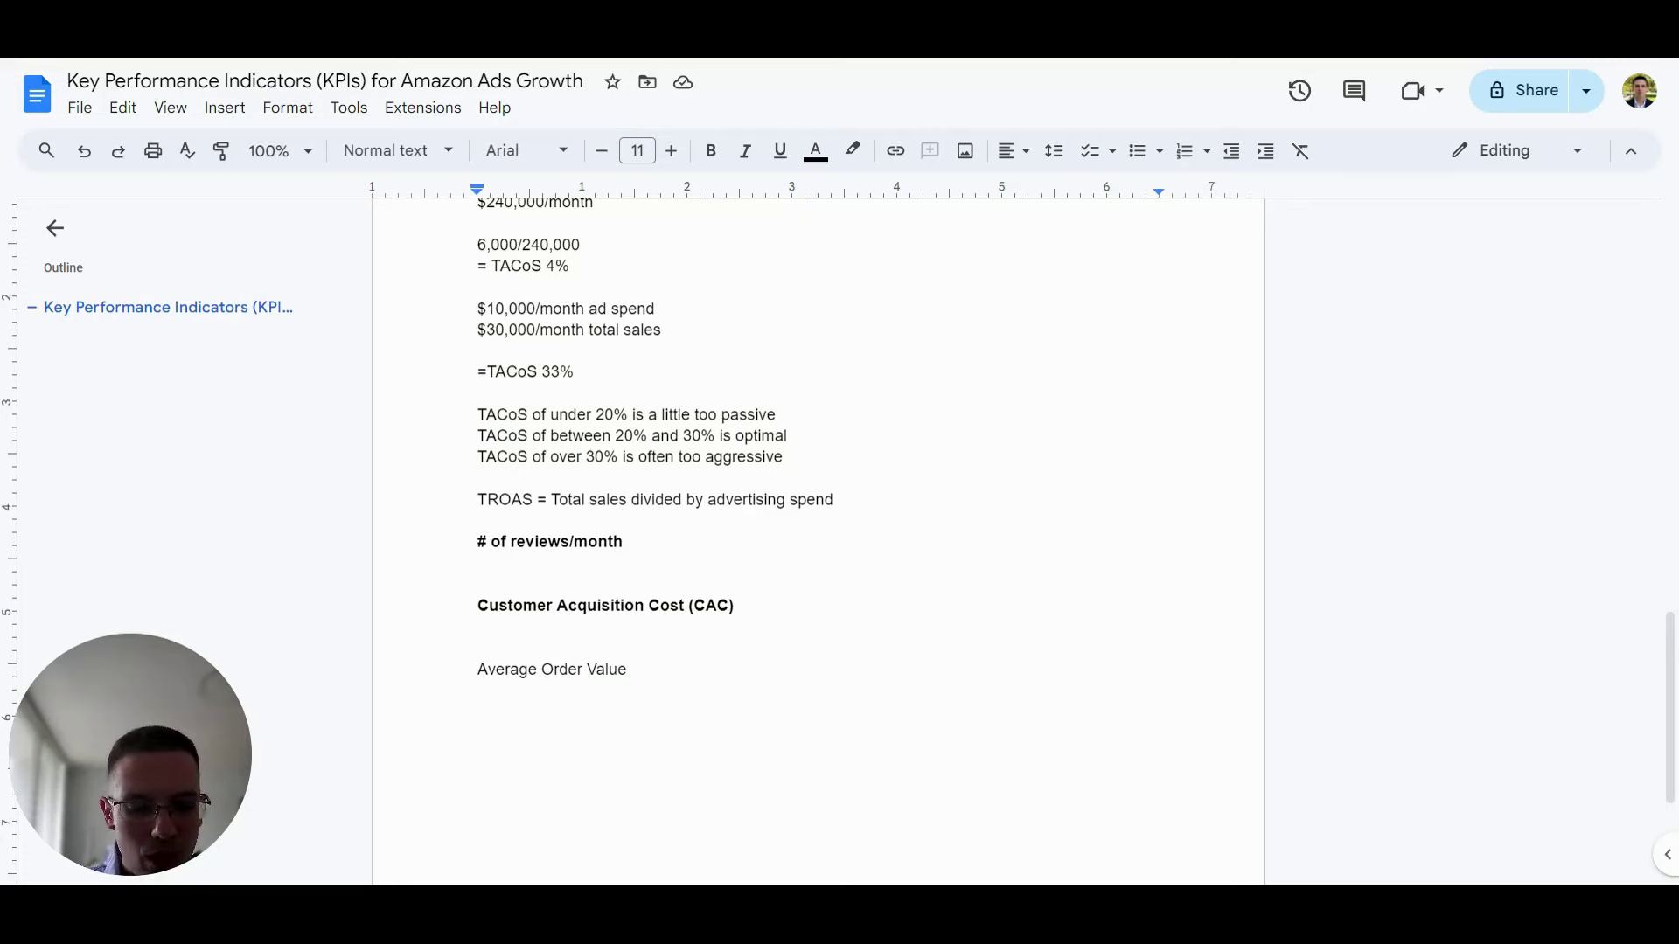
# Type '$100, 1000 paper coffee cups' beneath the CAC heading and add a new line.
pyautogui.write('%1')
pyautogui.press('BackSpace')
pyautogui.press('BackSpace')
pyautogui.write('$100')
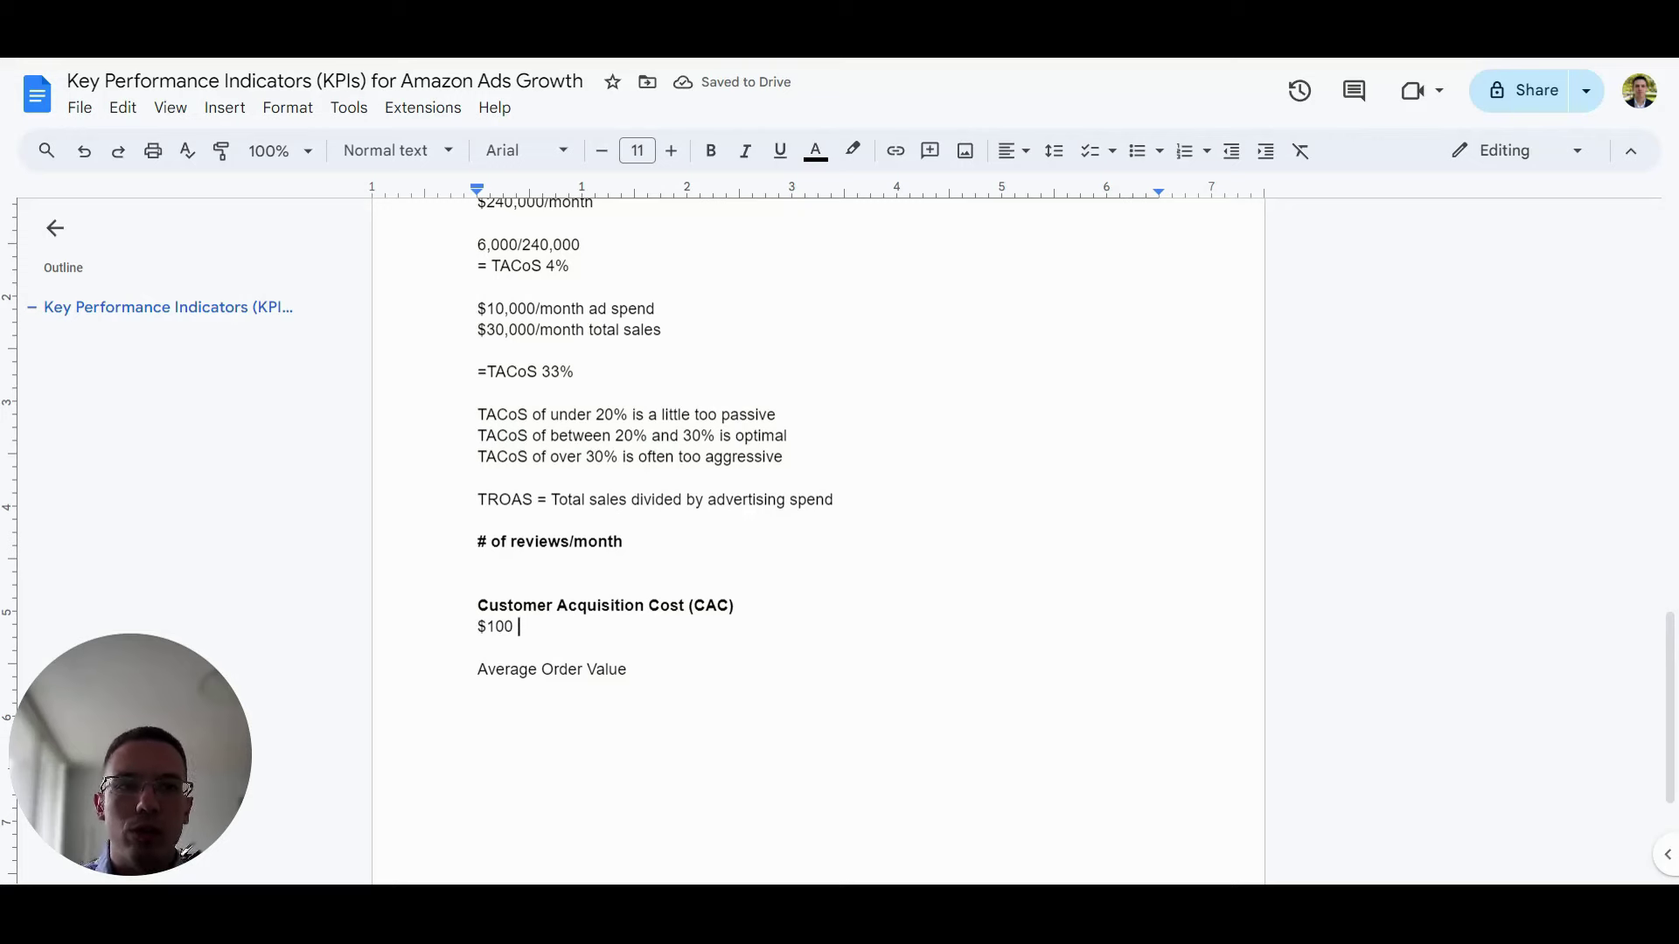
pyautogui.press('BackSpace')
pyautogui.write(', 1000 paper co')
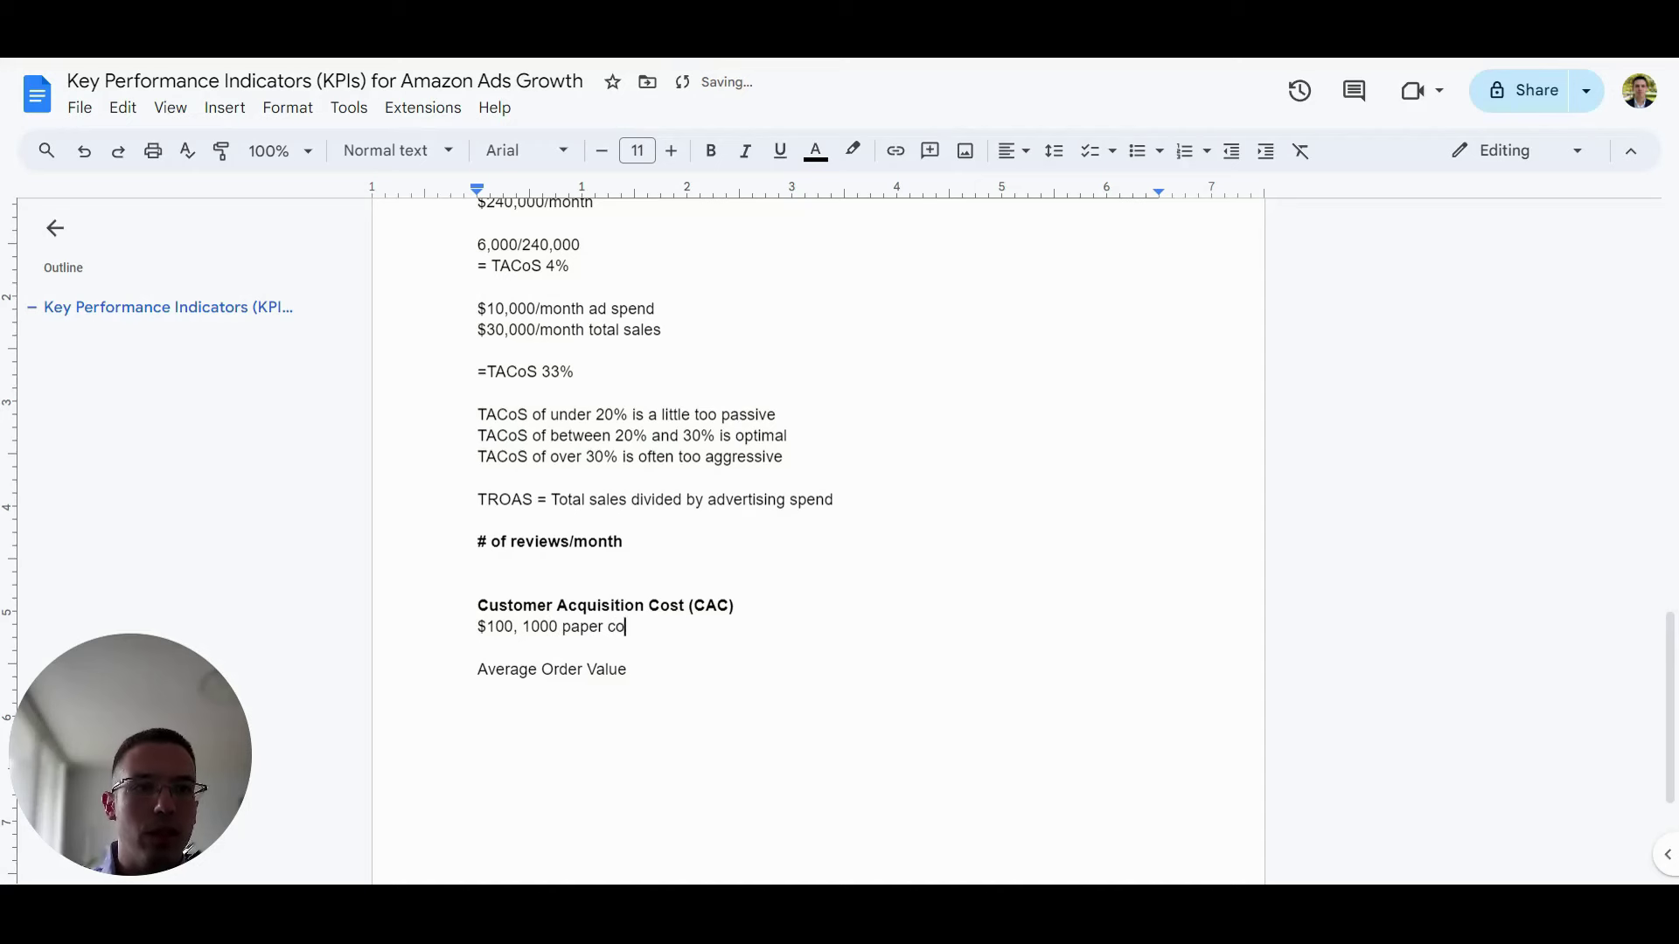
pyautogui.write('ffee cups')
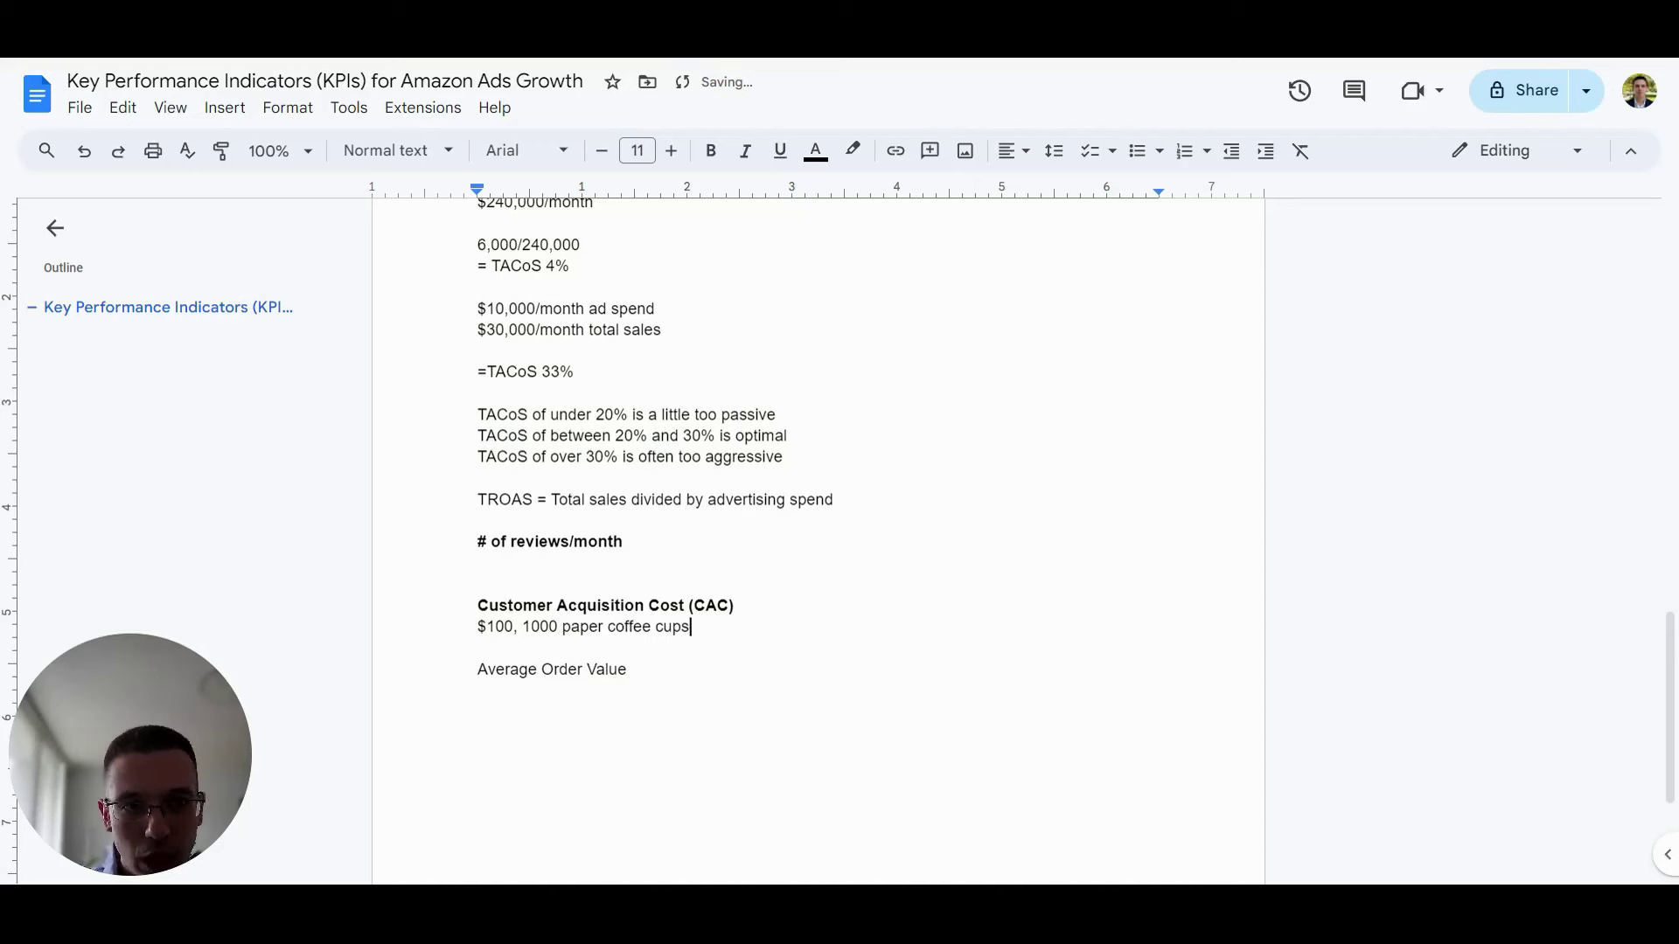
pyautogui.press('Return')
pyautogui.press('Return')
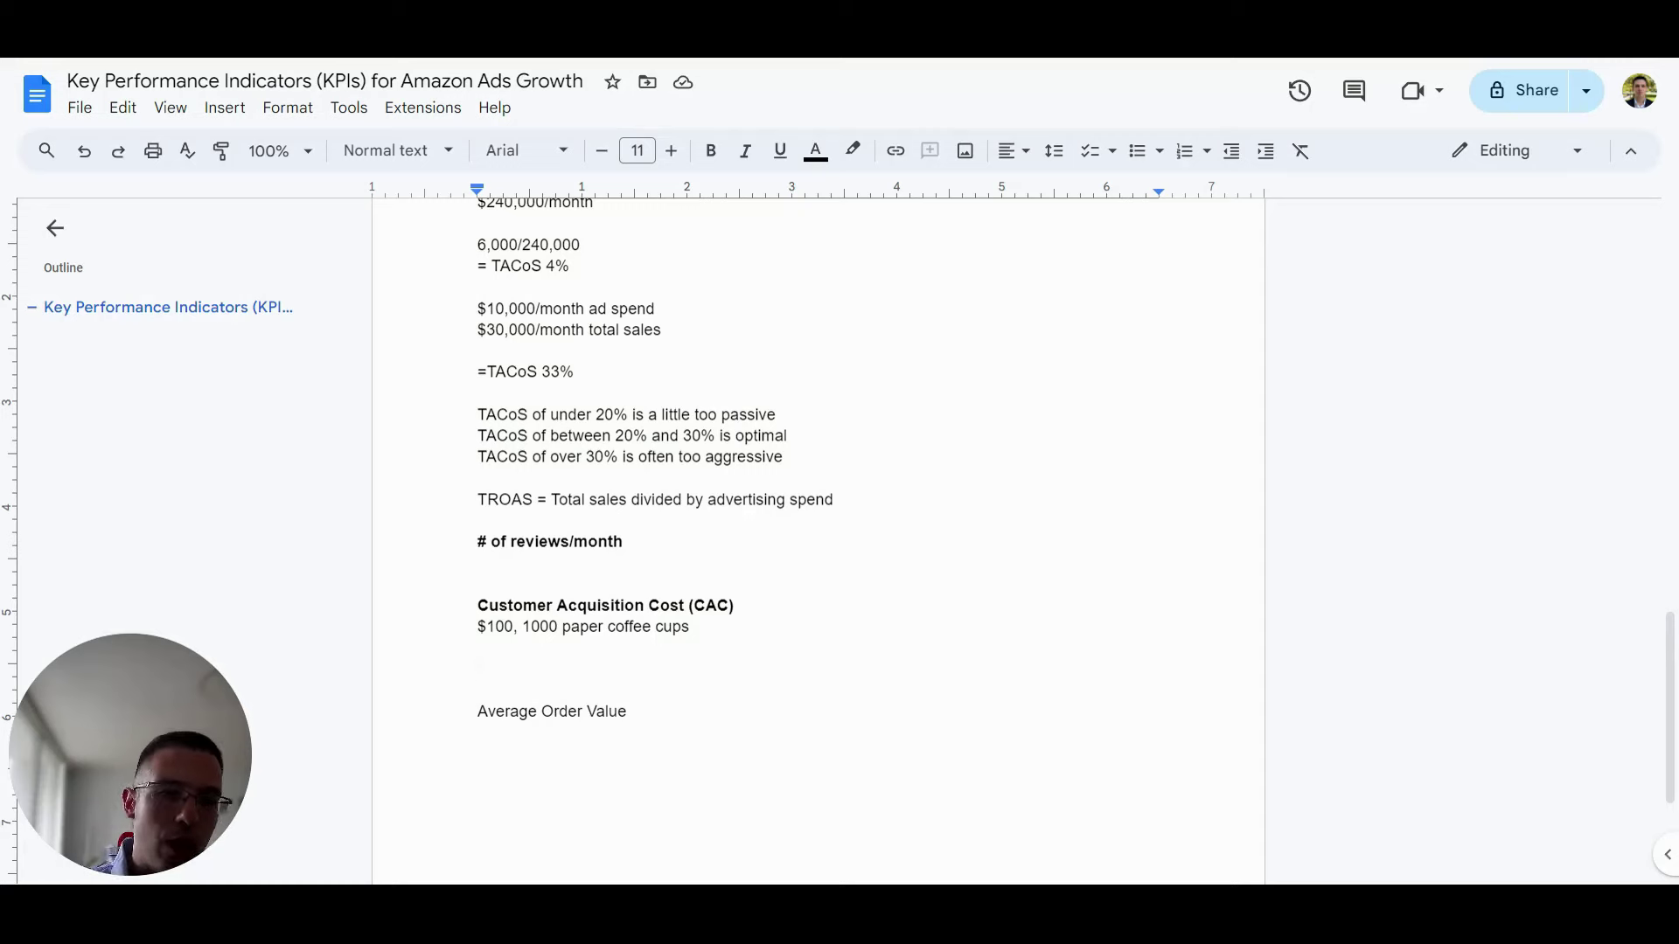
# Add the sentence 'Costs you $150 to get a customer.' below the coffee cups example.
pyautogui.doubleClick(489, 626)
pyautogui.click(479, 647)
pyautogui.click(478, 668)
pyautogui.write('Costs you $150 ')
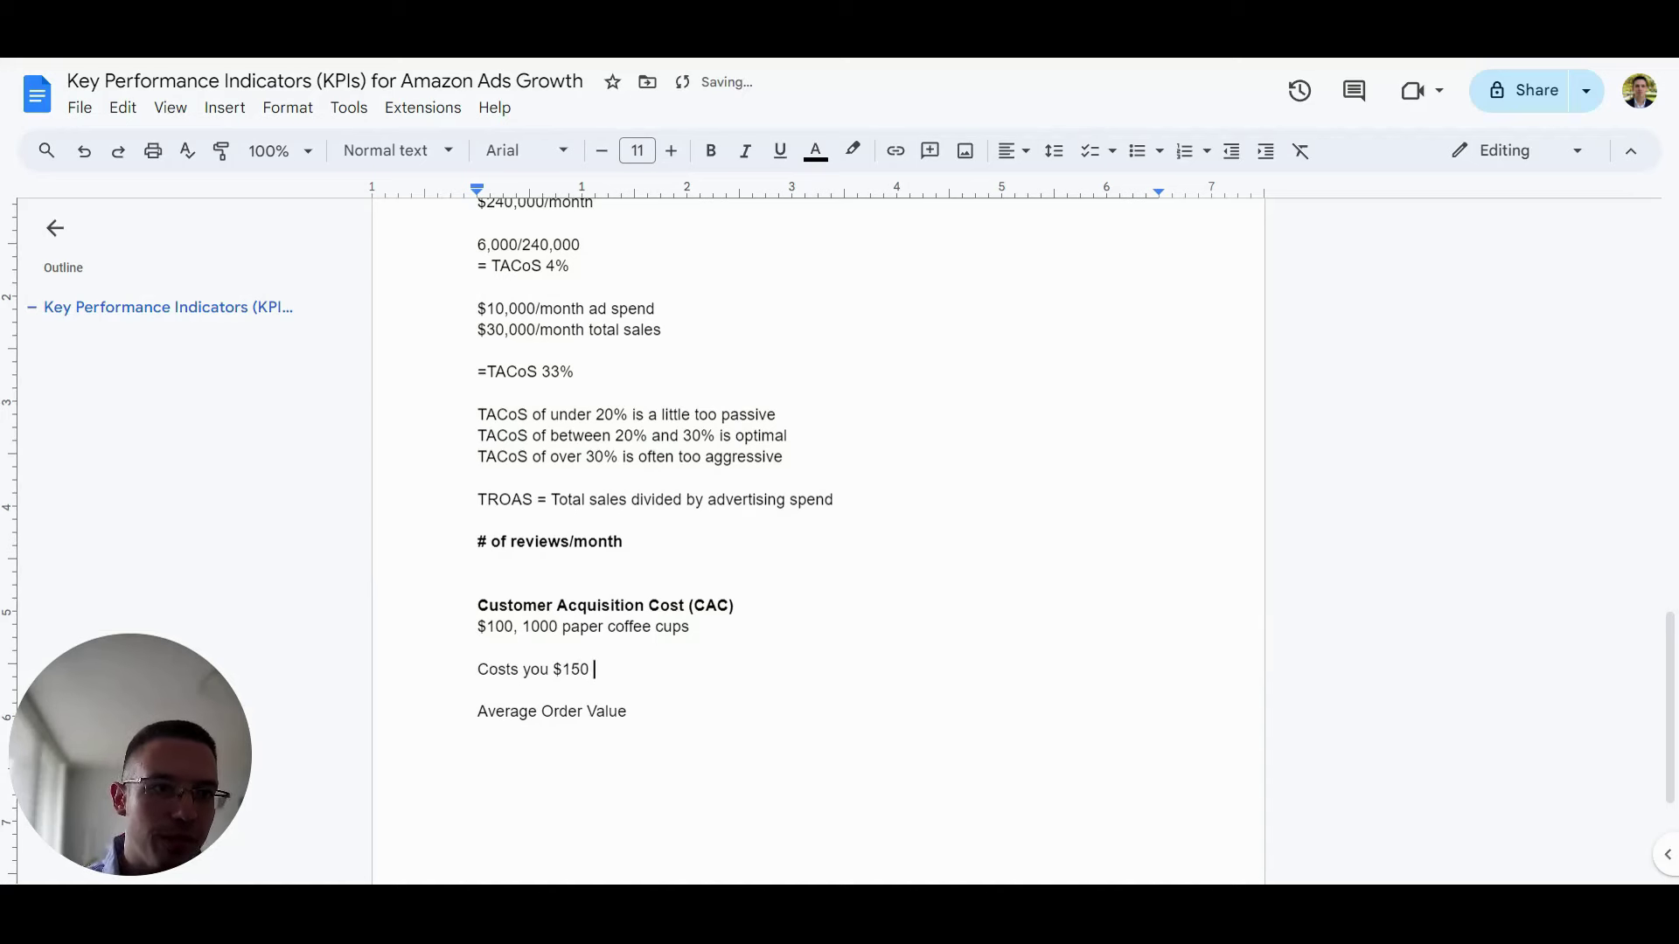
pyautogui.write('to ')
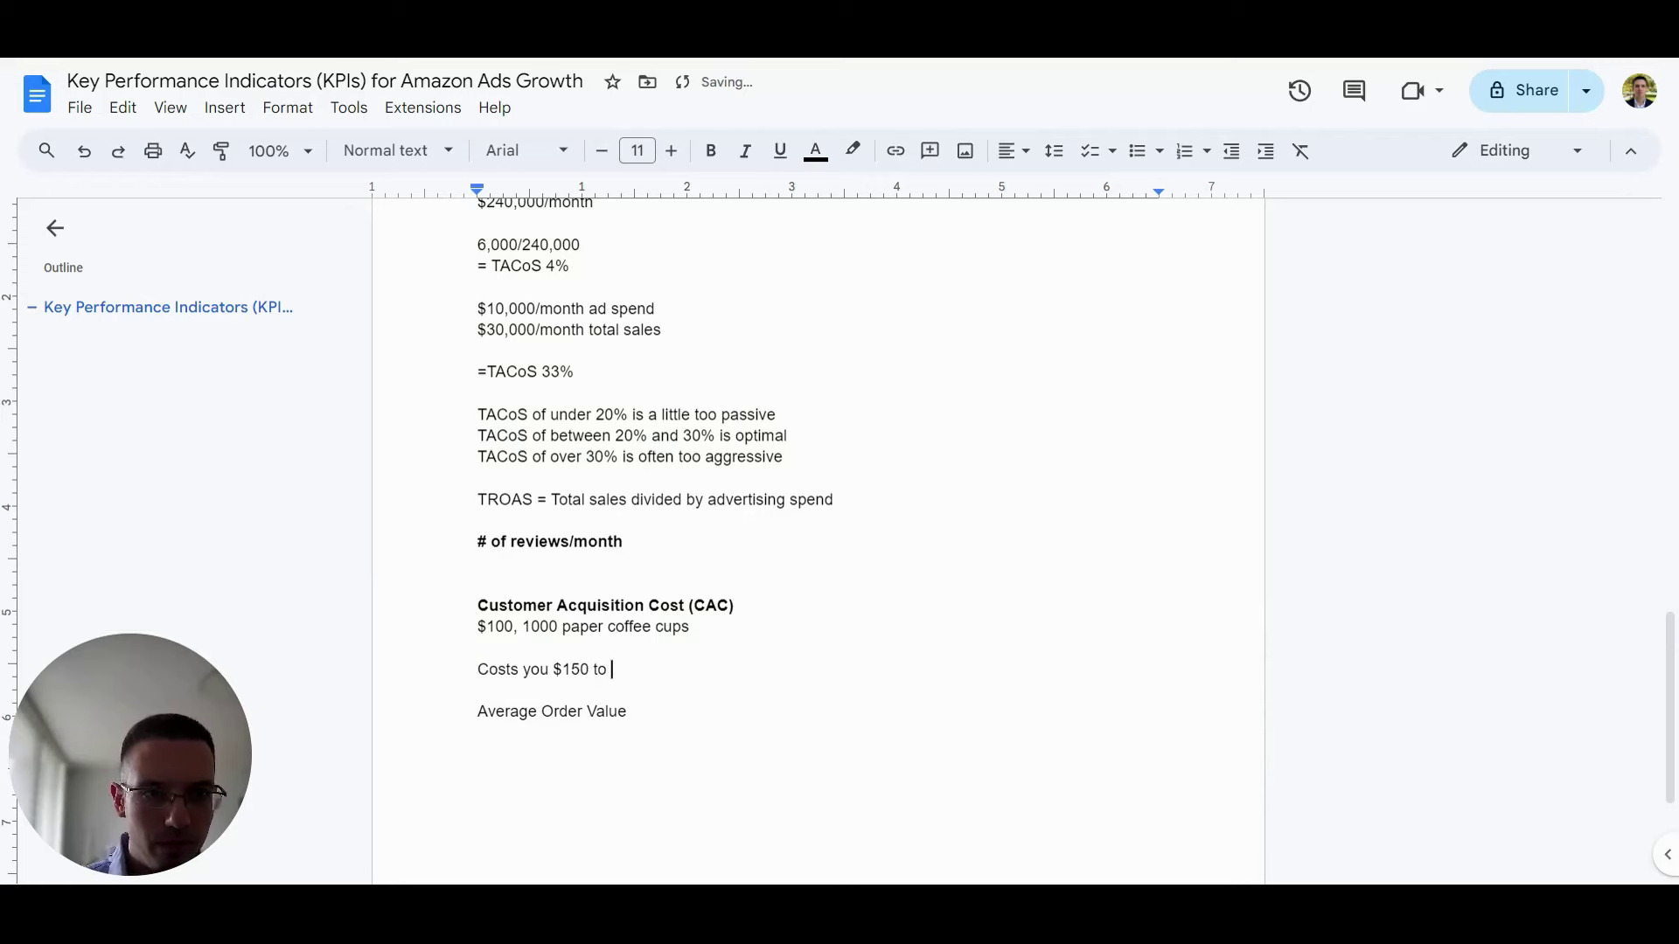
pyautogui.write('get a customer.')
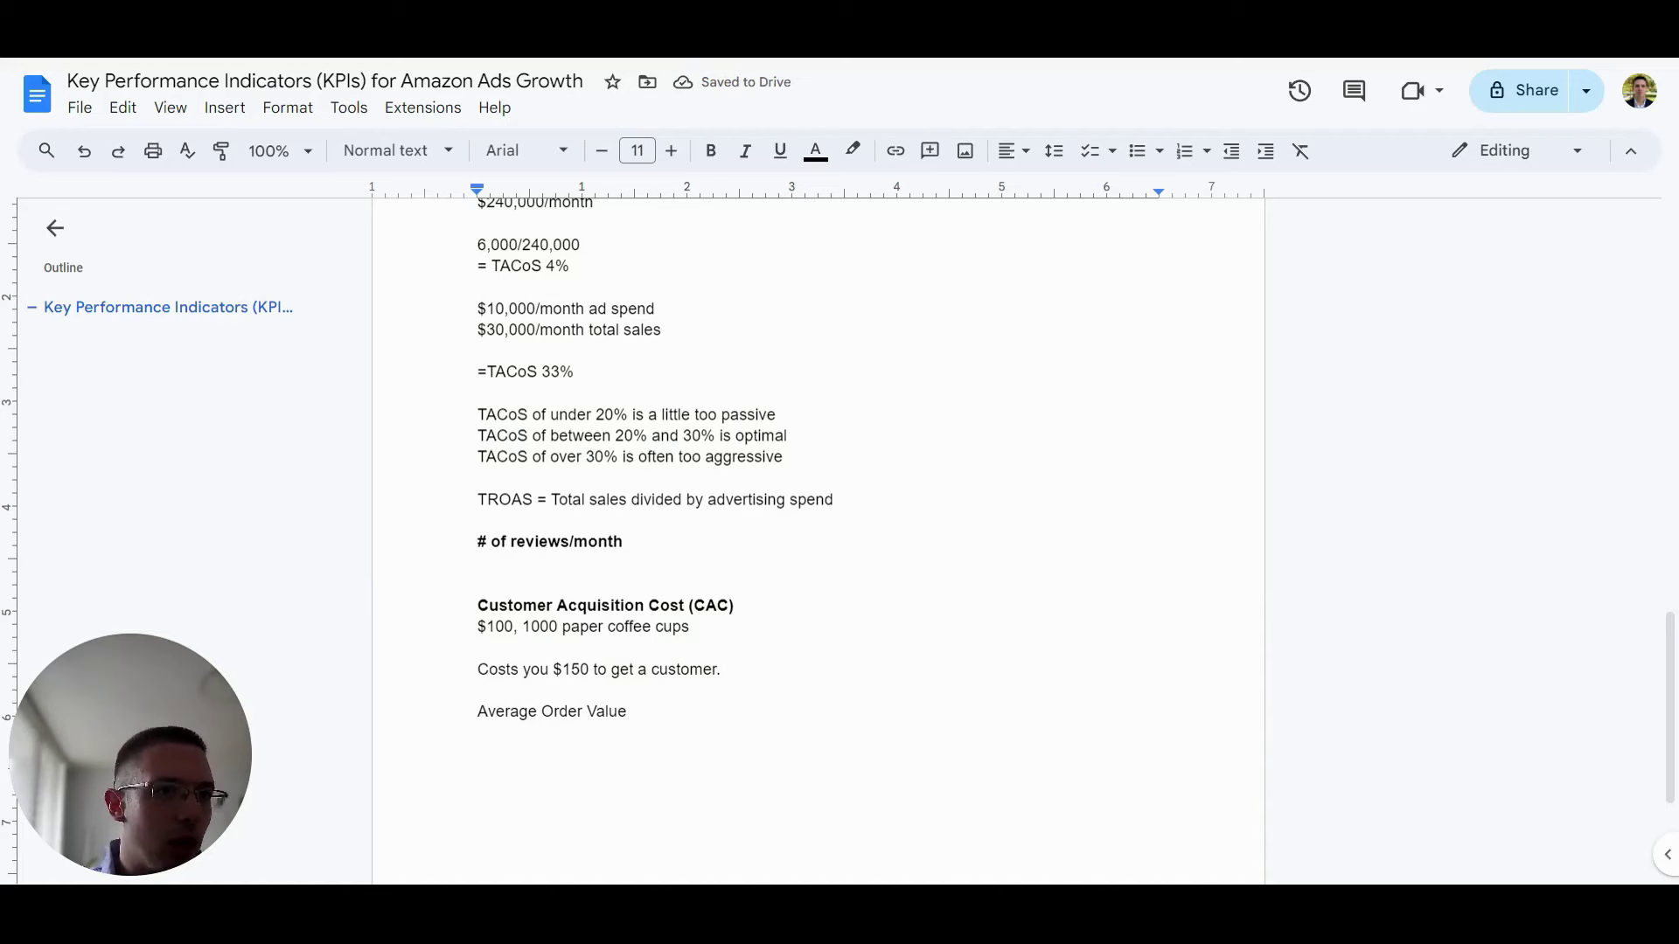
pyautogui.press('Return')
pyautogui.press('Return')
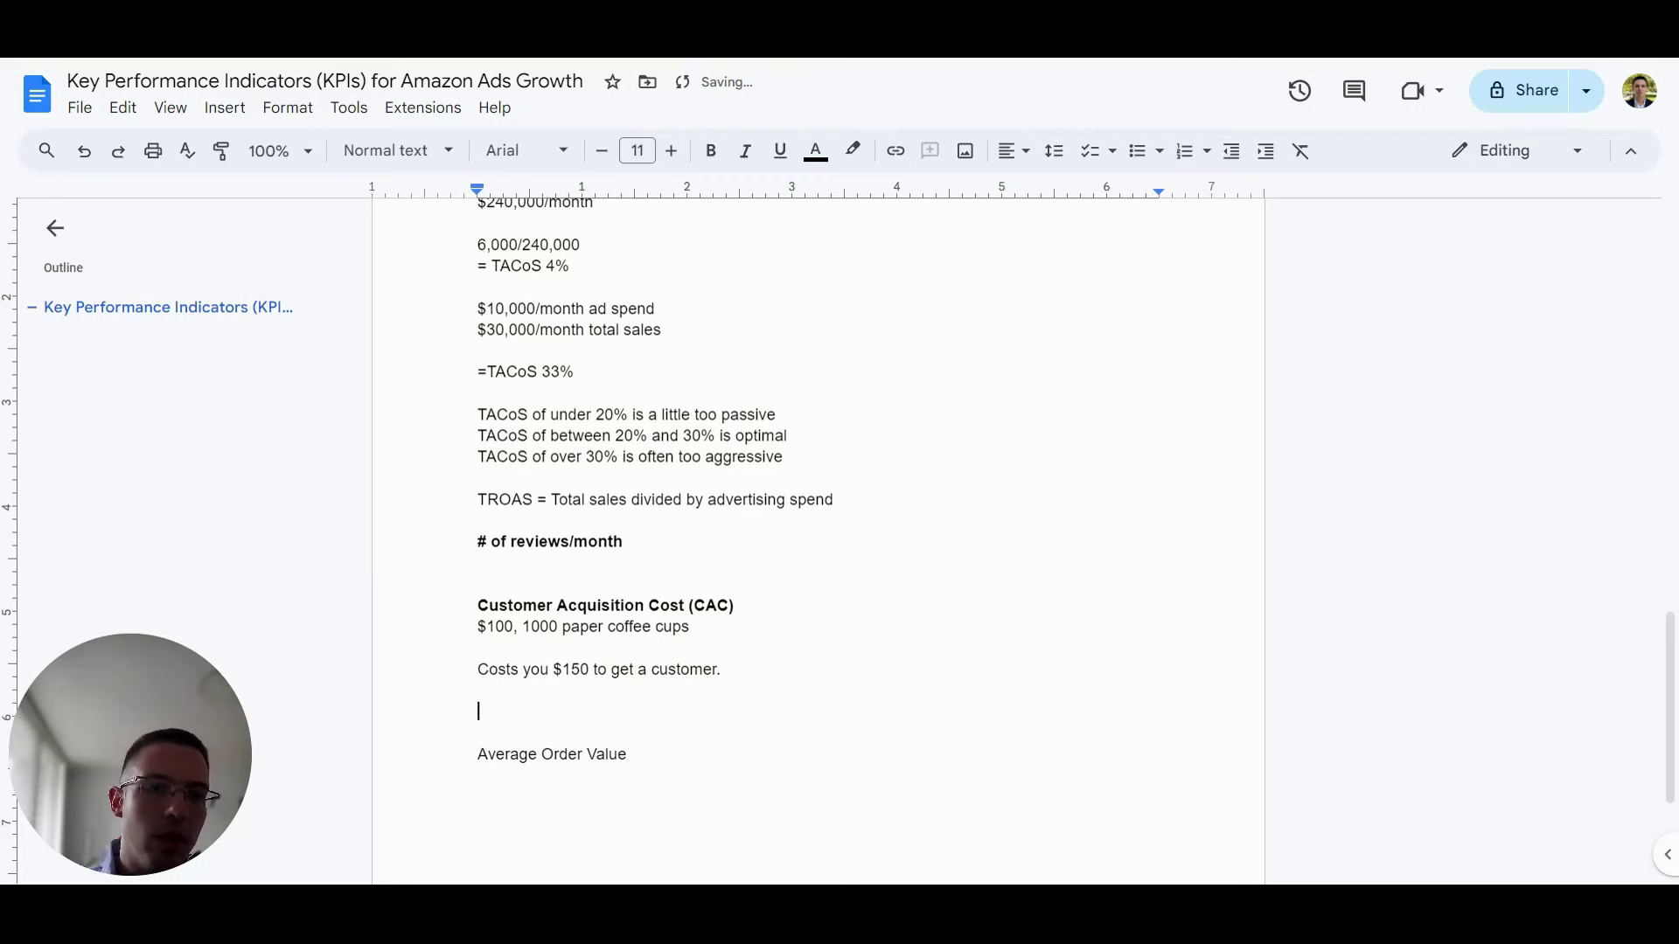
# Add 'This customer will buy on average 1 per month.' followed by 'CAC = $150'.
pyautogui.write('This customer will buy ')
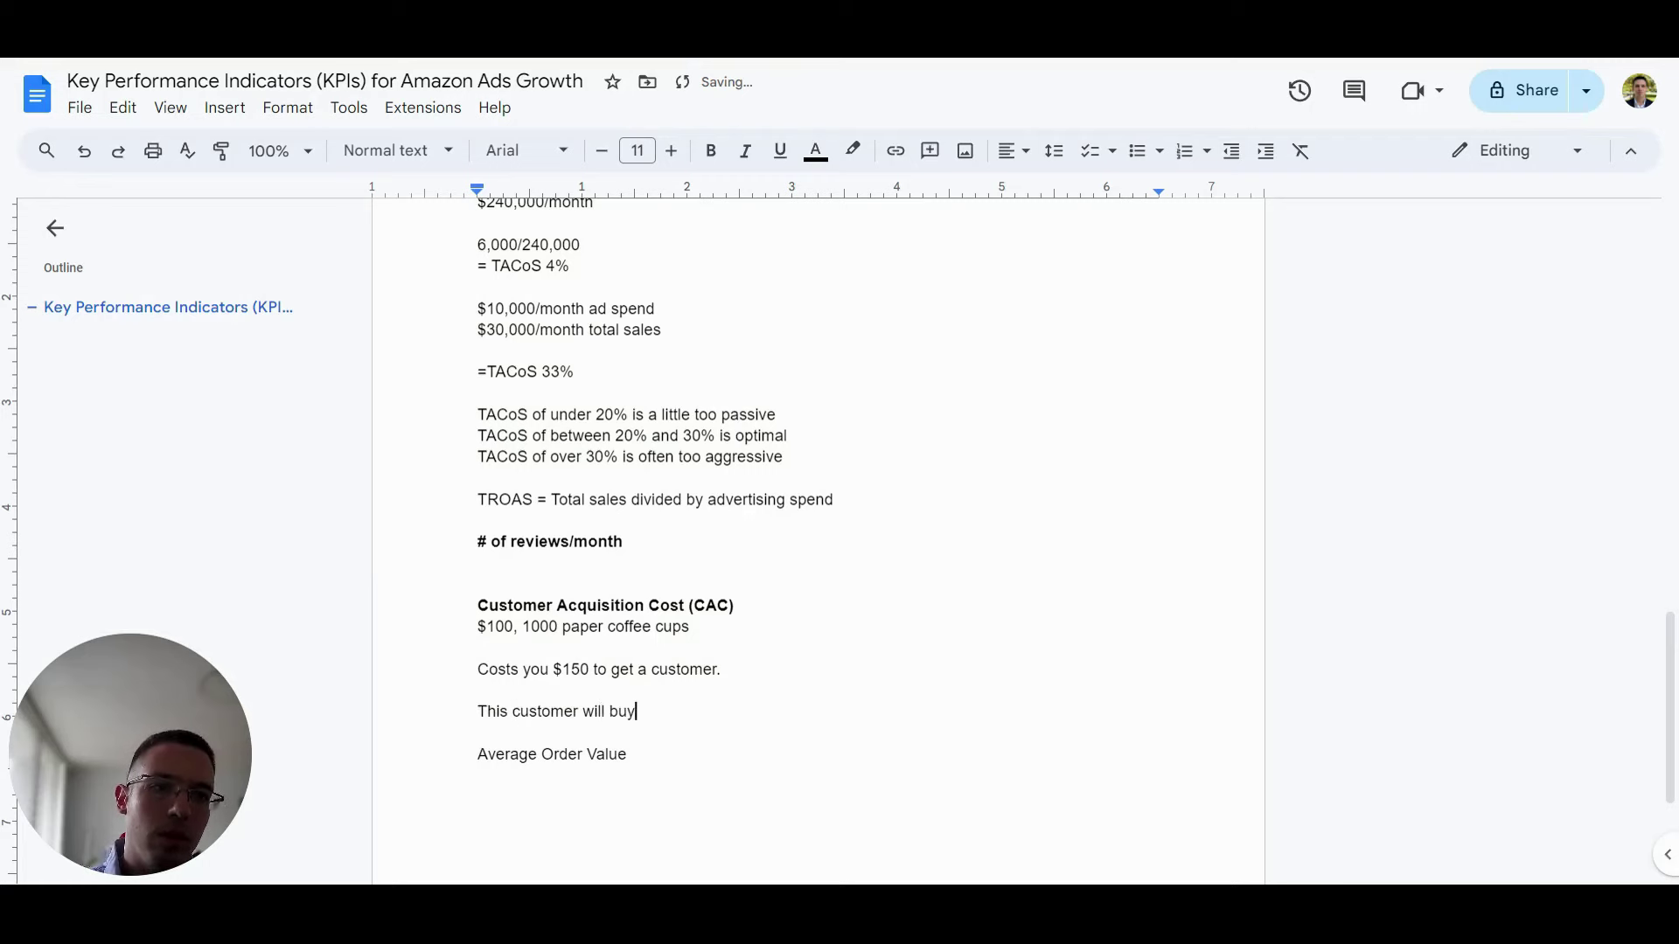
pyautogui.write('on average 1 ')
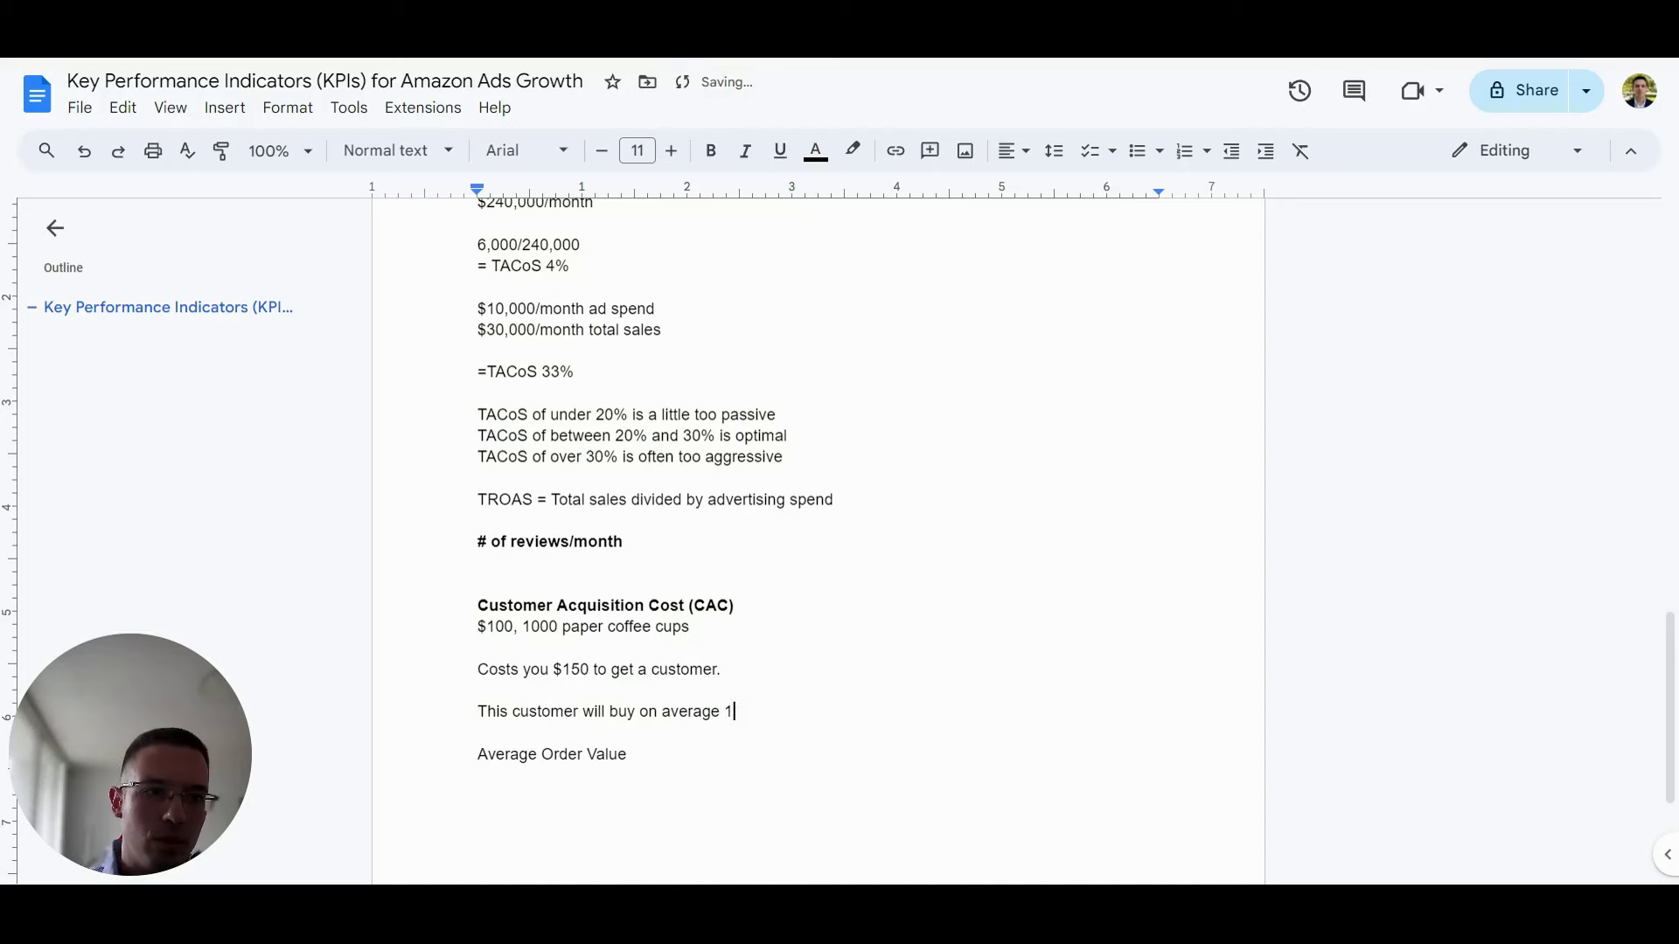
pyautogui.write('per month.')
pyautogui.press('Return')
pyautogui.press('Return')
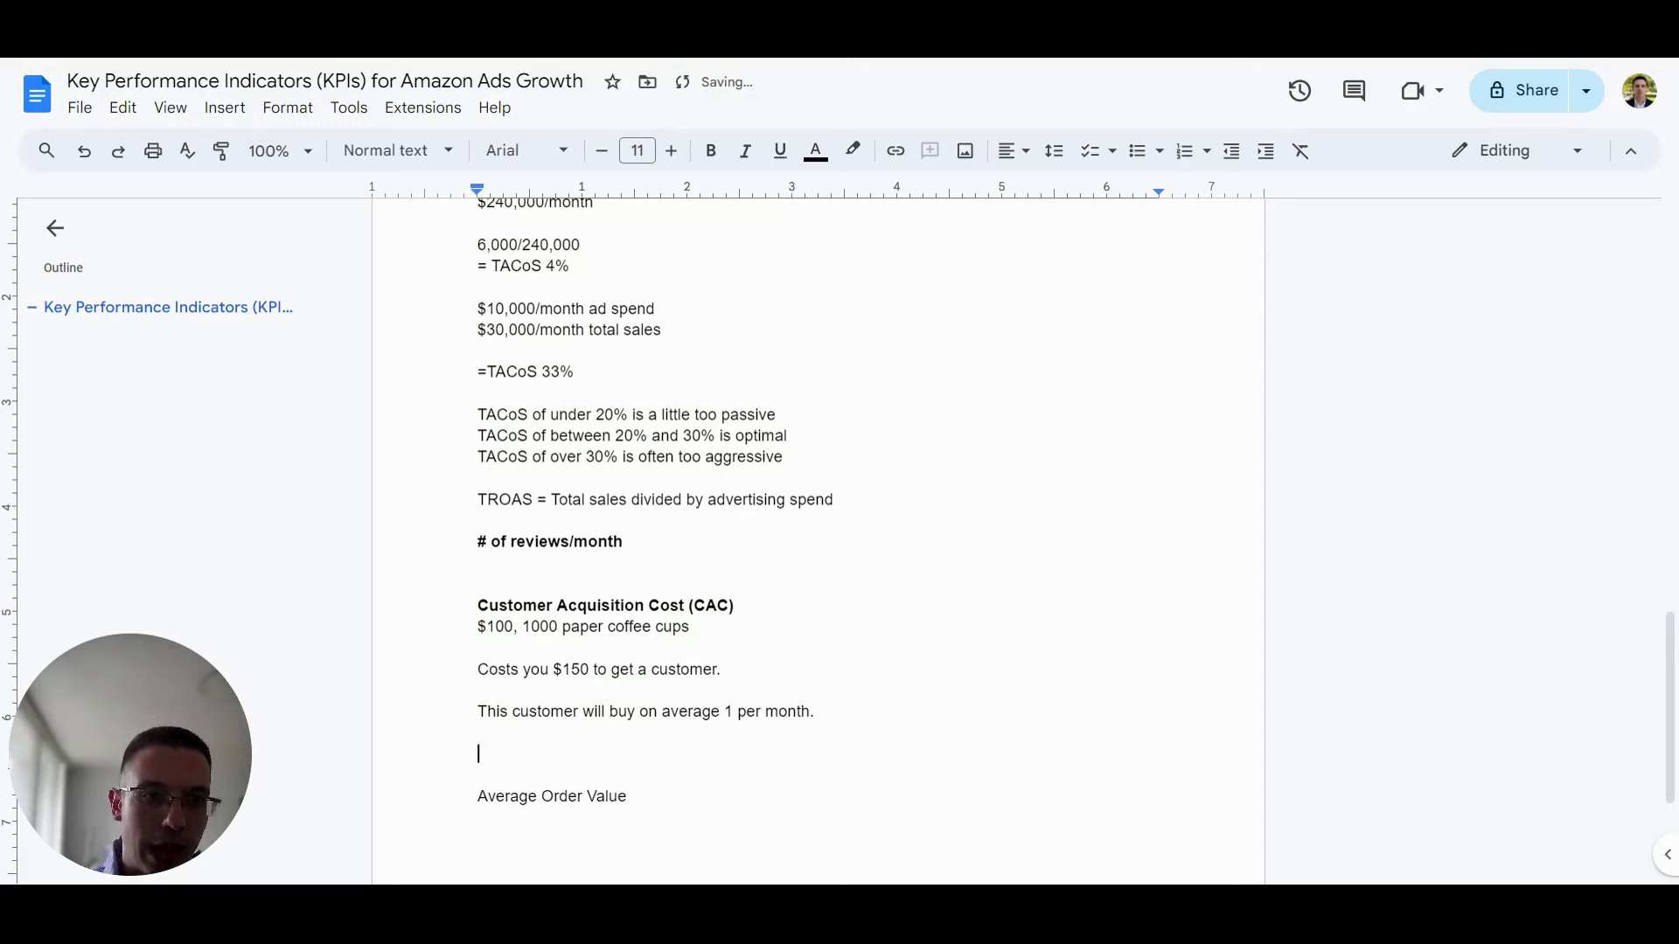
pyautogui.write('CAC = ')
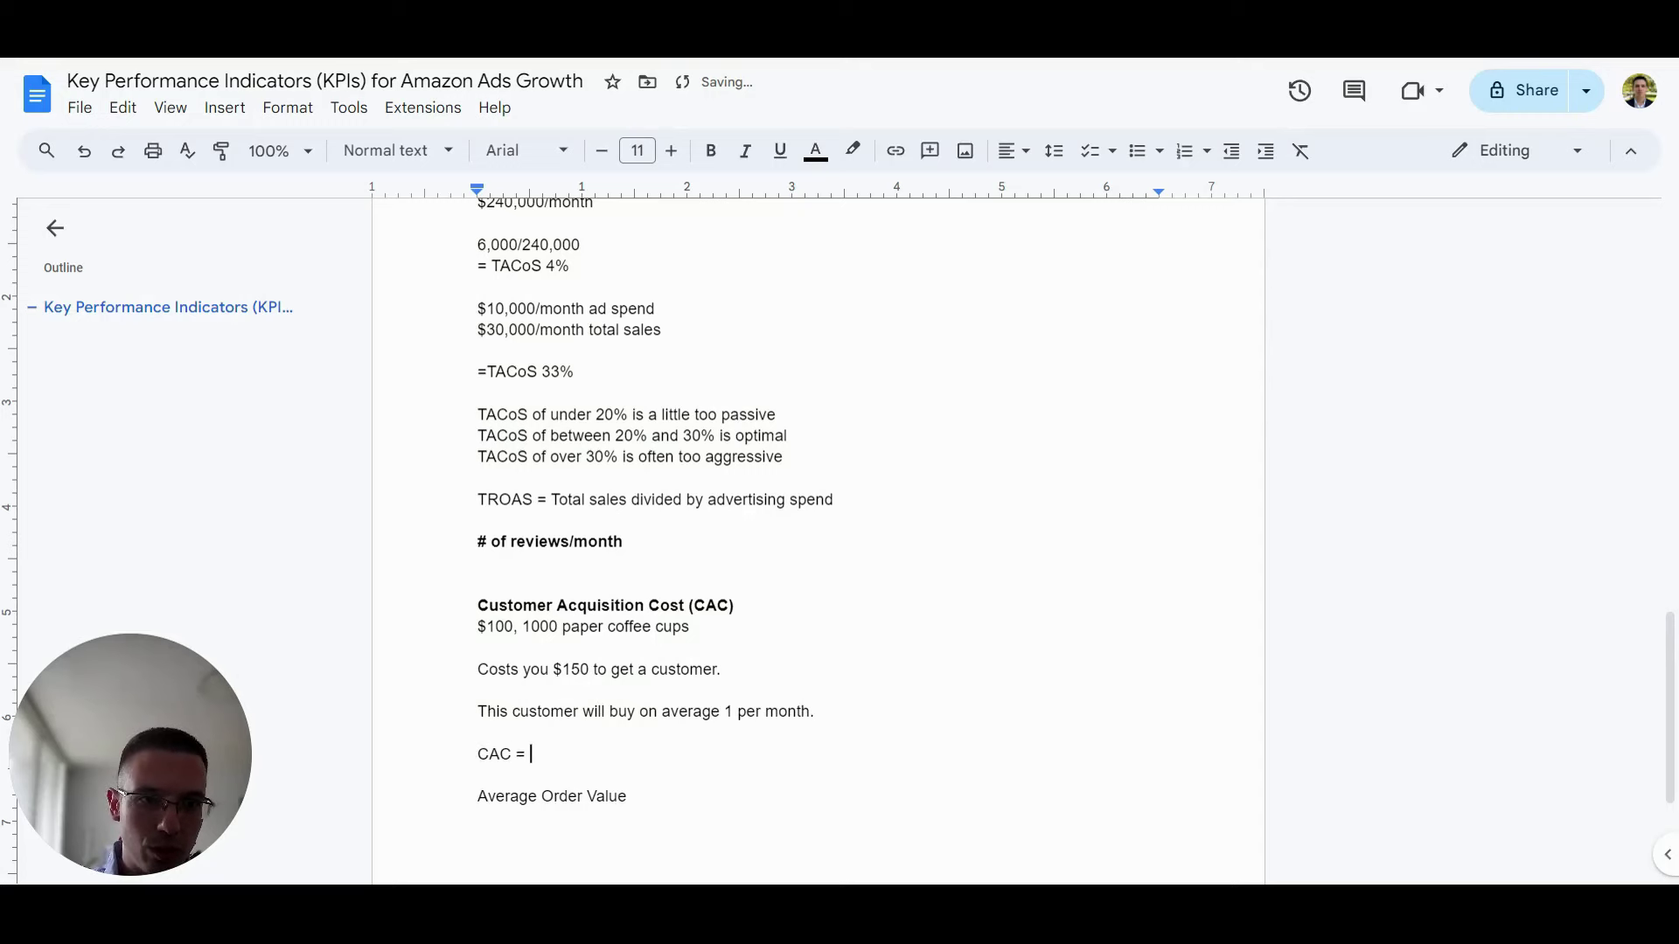
pyautogui.write('$150')
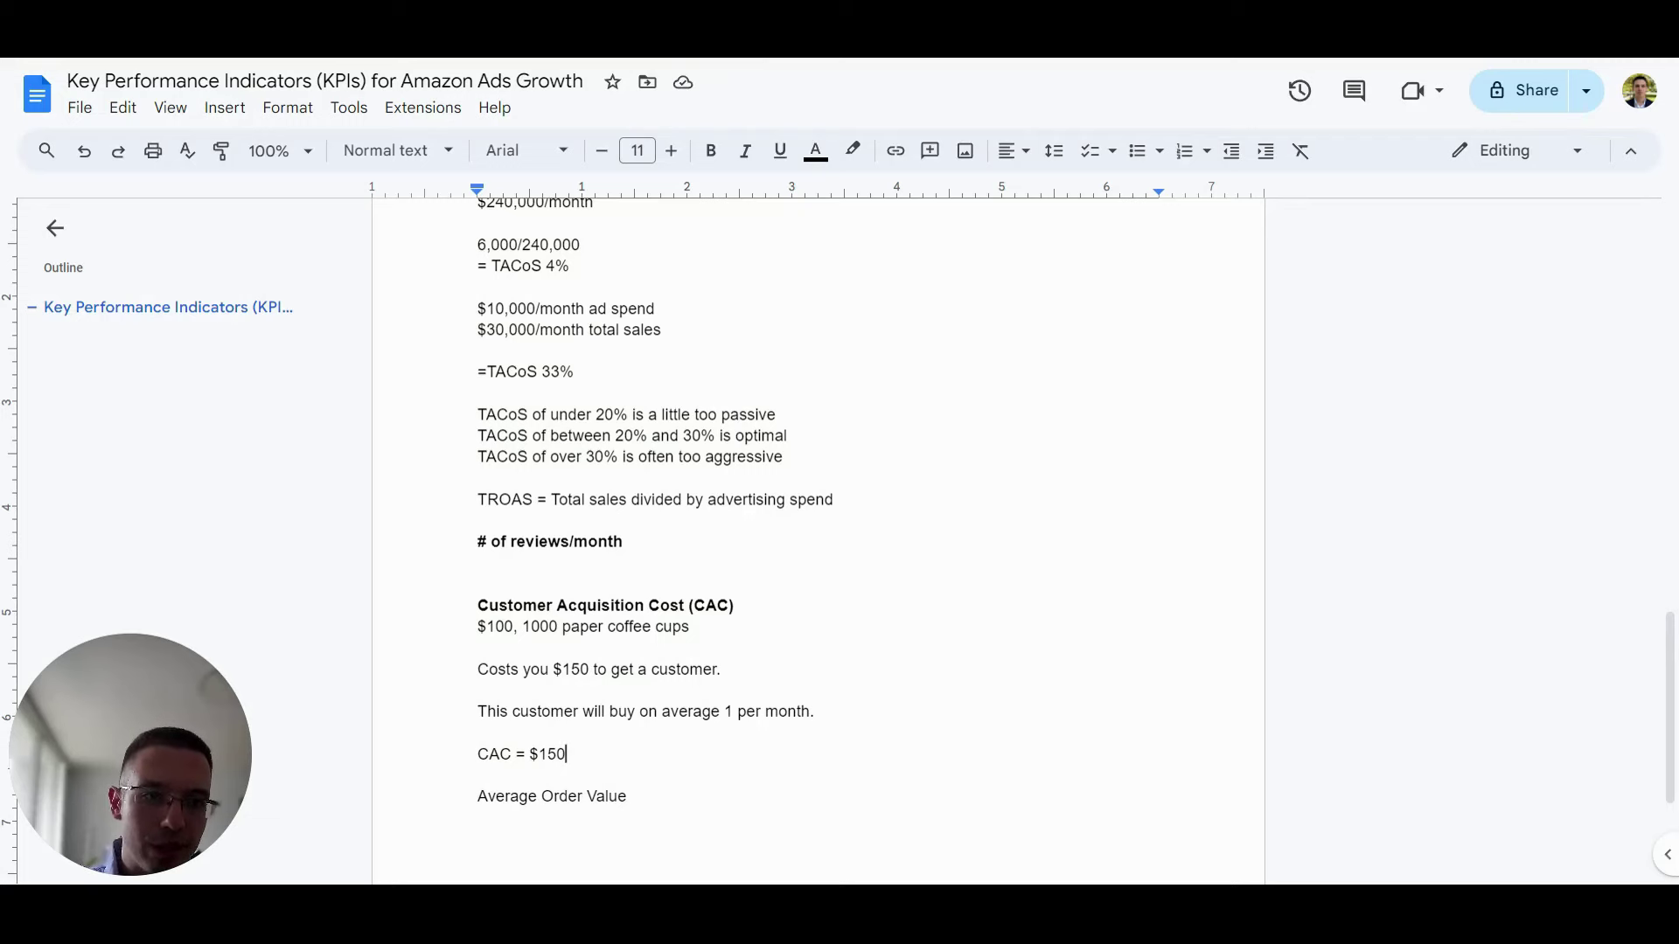
pyautogui.hotkey('shift', 'Left')
pyautogui.hotkey('shift', 'Left')
pyautogui.hotkey('shift', 'Left')
pyautogui.hotkey('shift', 'Left')
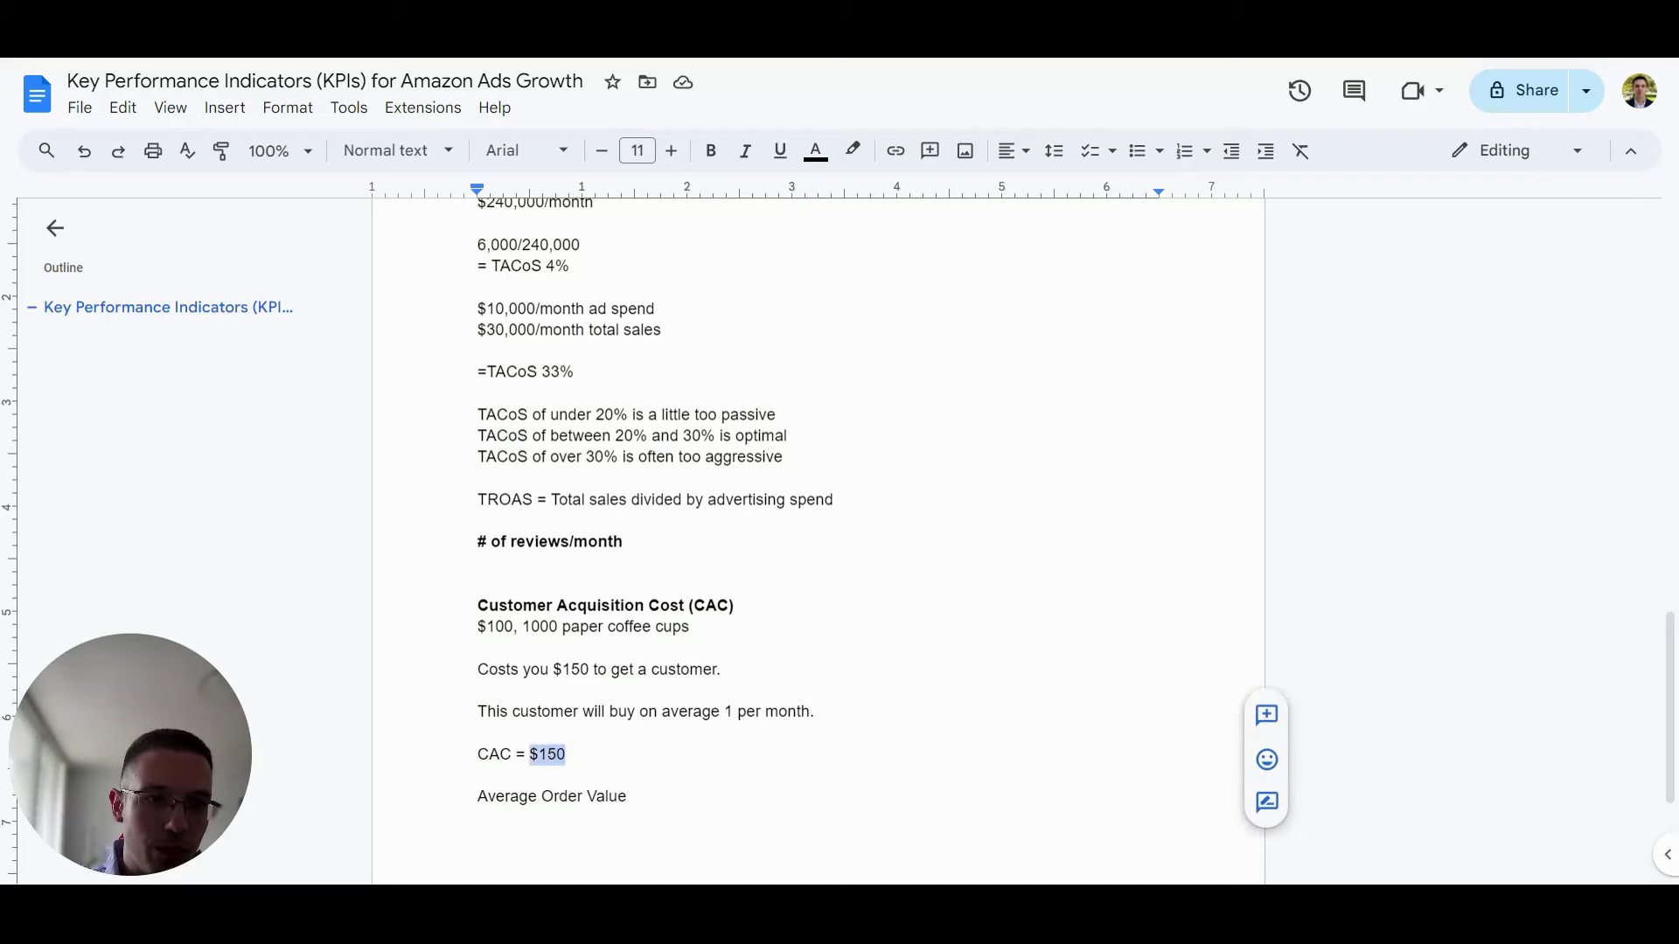
pyautogui.press('Right')
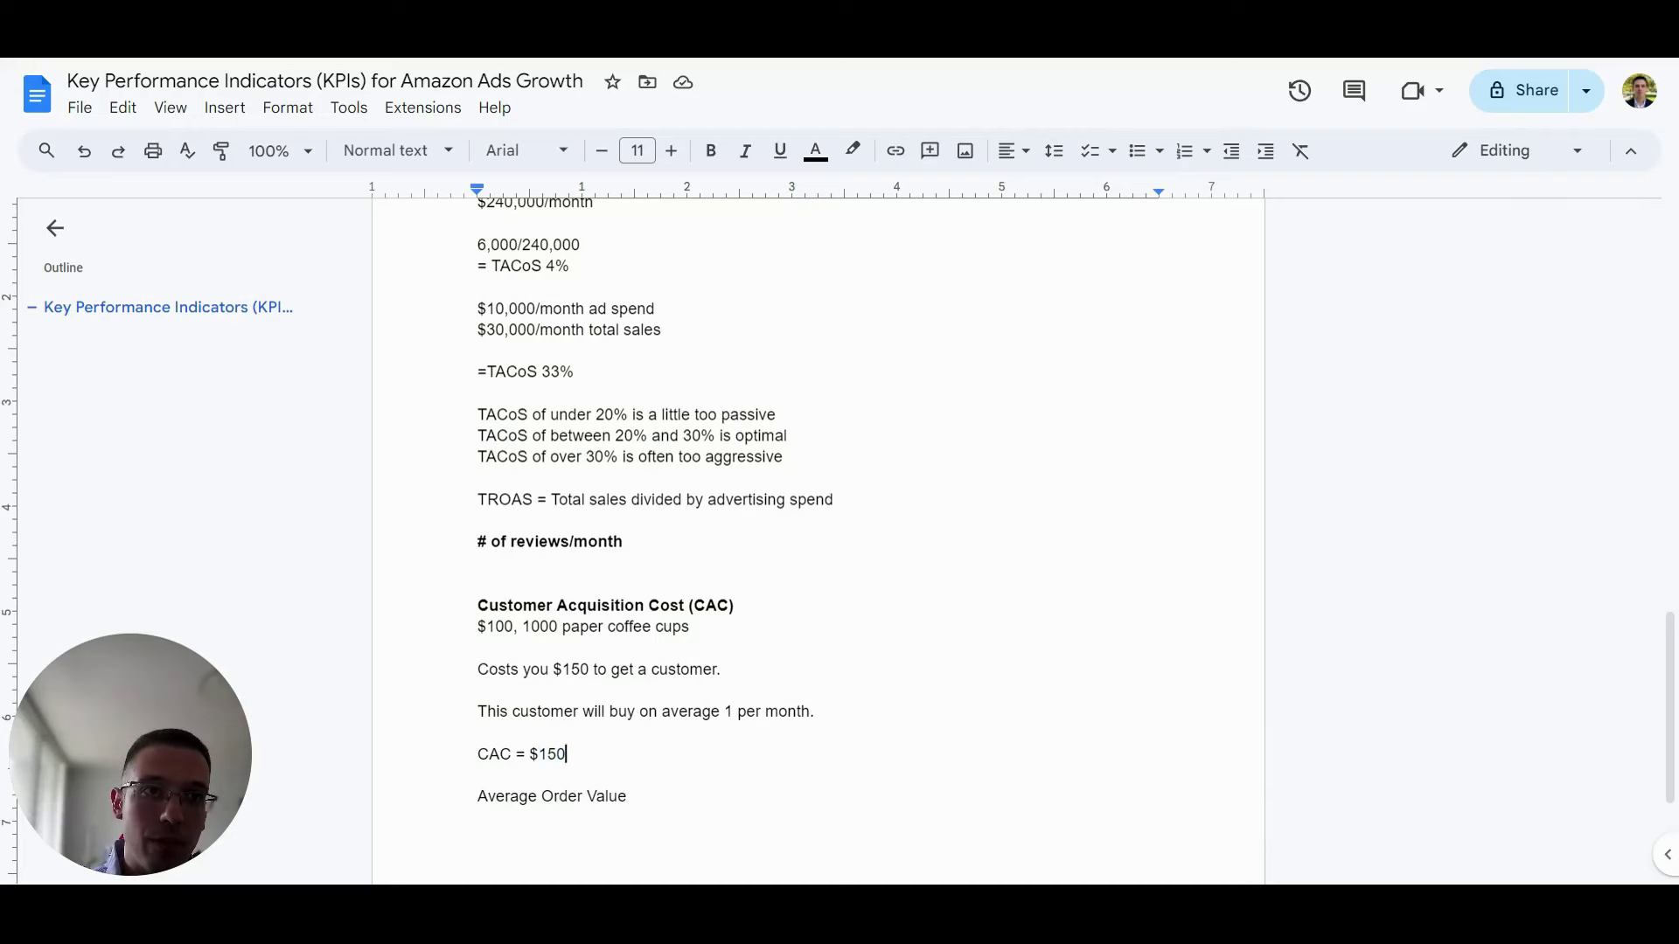
pyautogui.scroll(4, 818, 542)
pyautogui.scroll(-7, 818, 542)
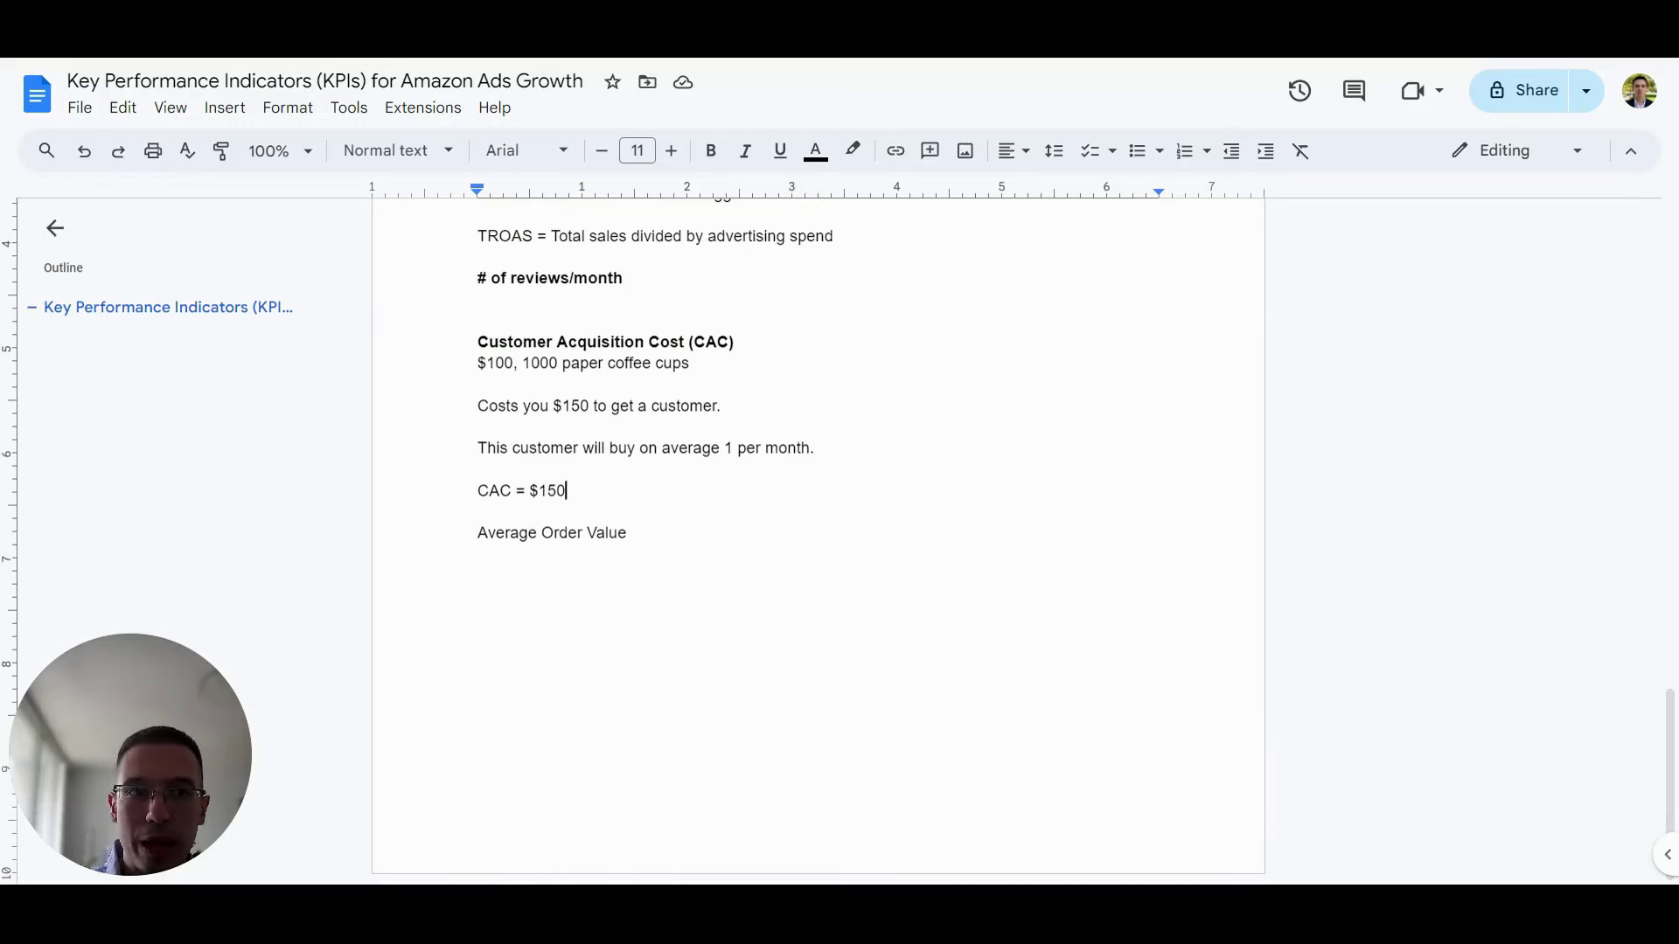
pyautogui.scroll(1, 819, 543)
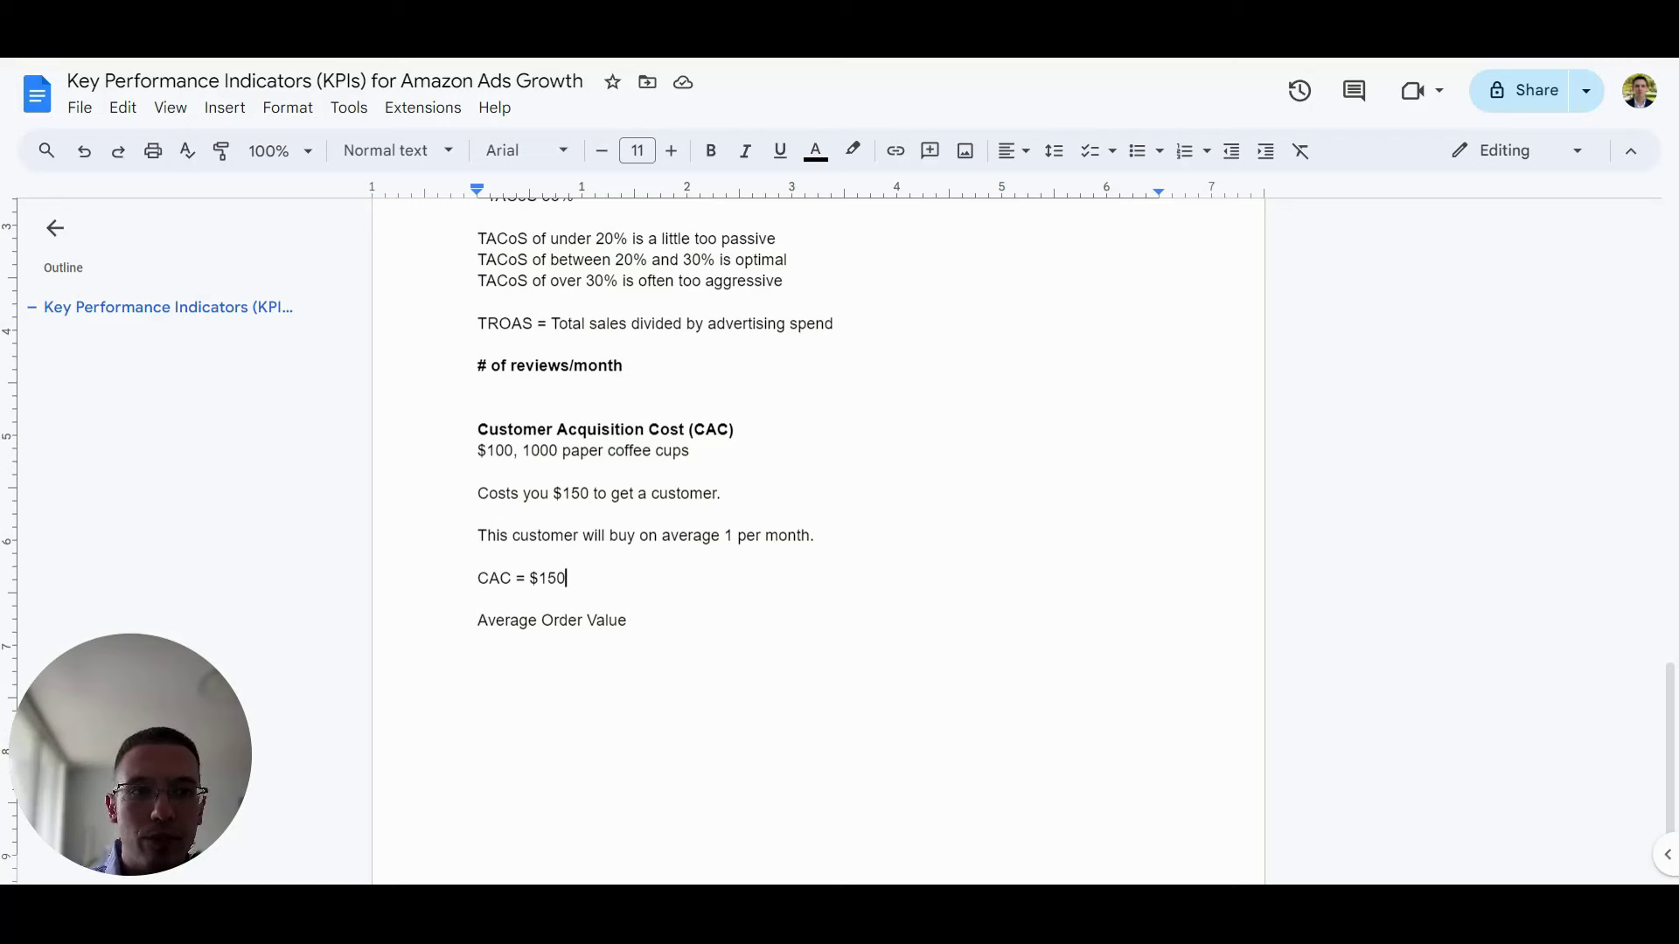
# Add the Month 1 line: 150 - 100 = $50 Loss.
pyautogui.press('Return')
pyautogui.press('Return')
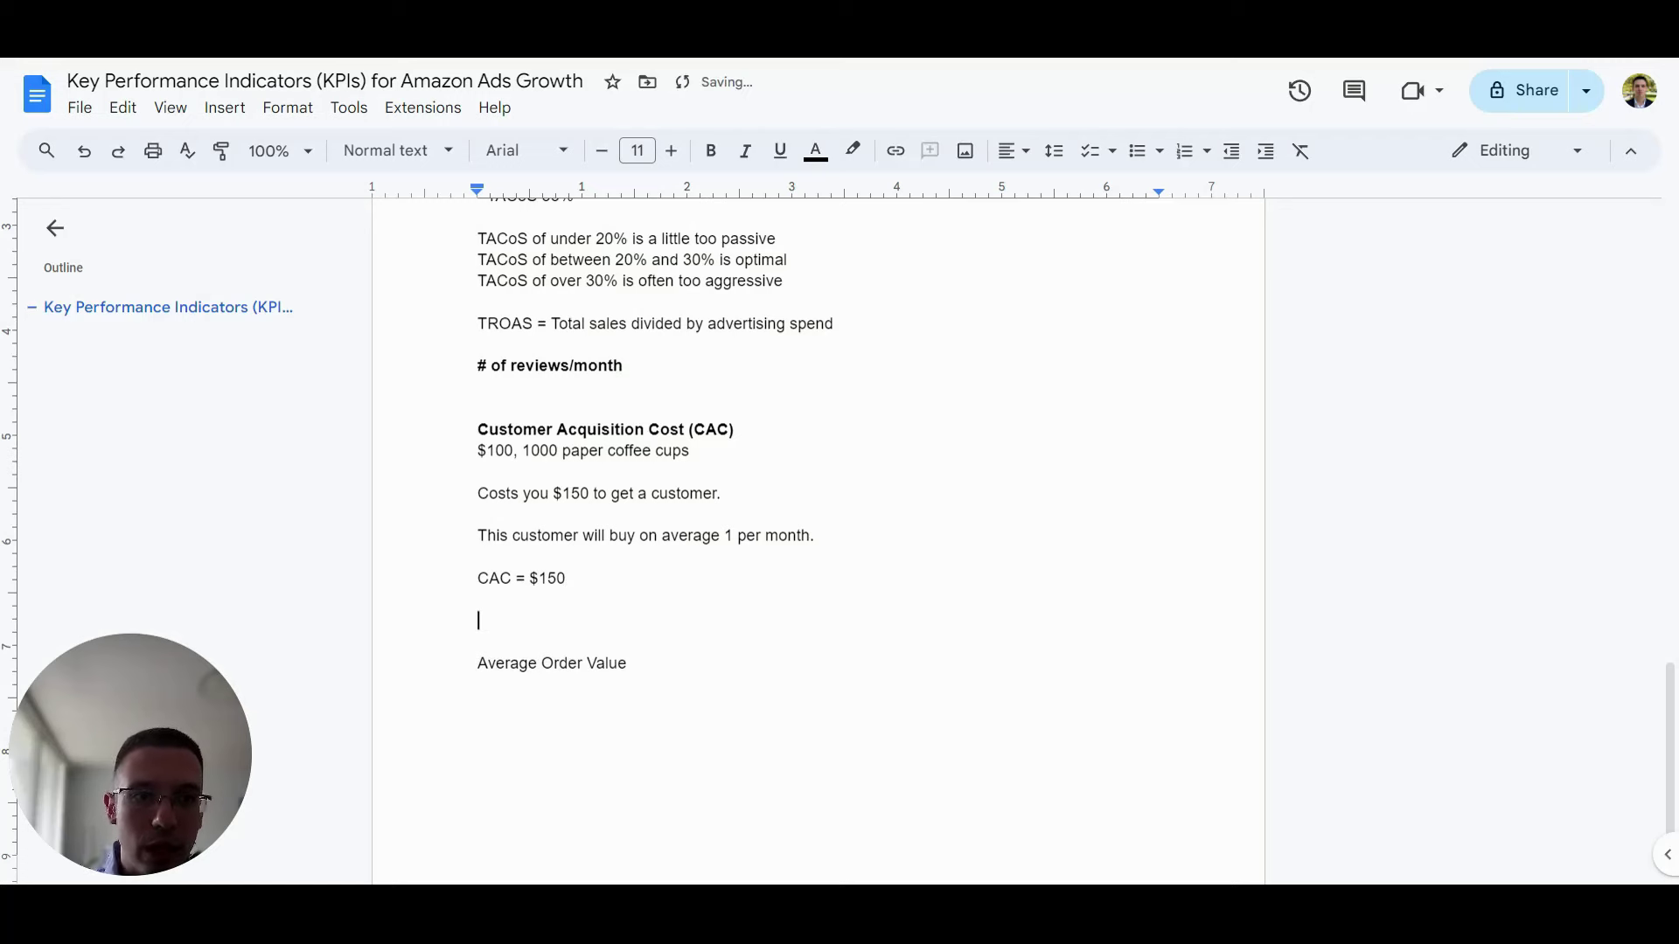
pyautogui.write('Month 1 = 150')
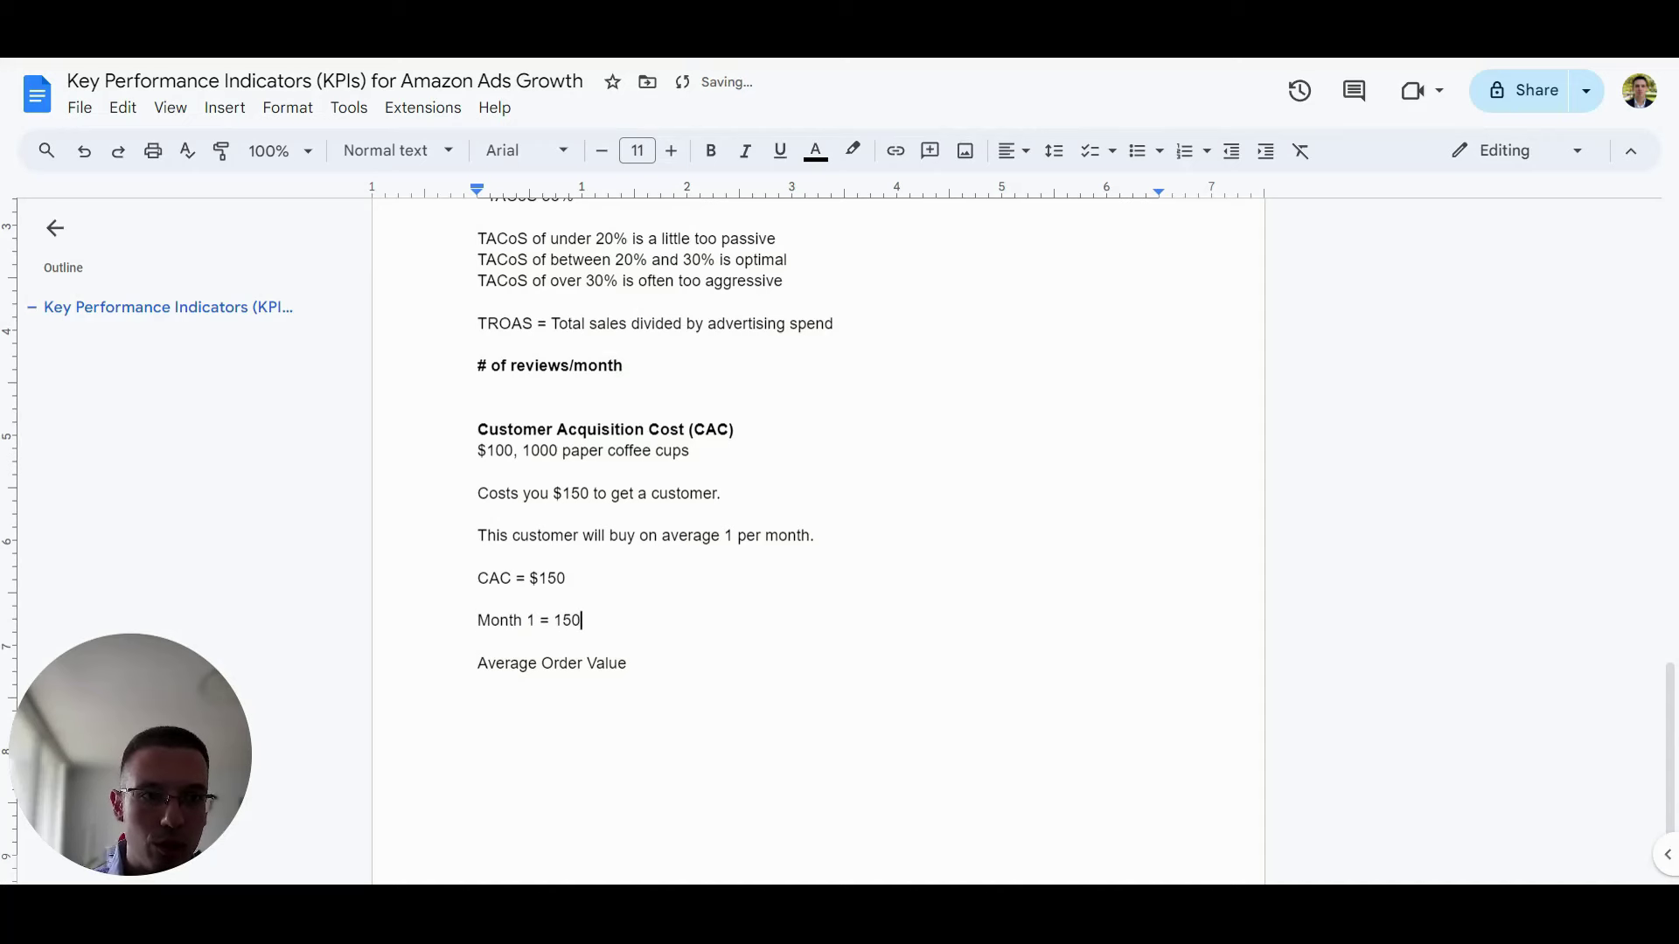
pyautogui.write(' - 100')
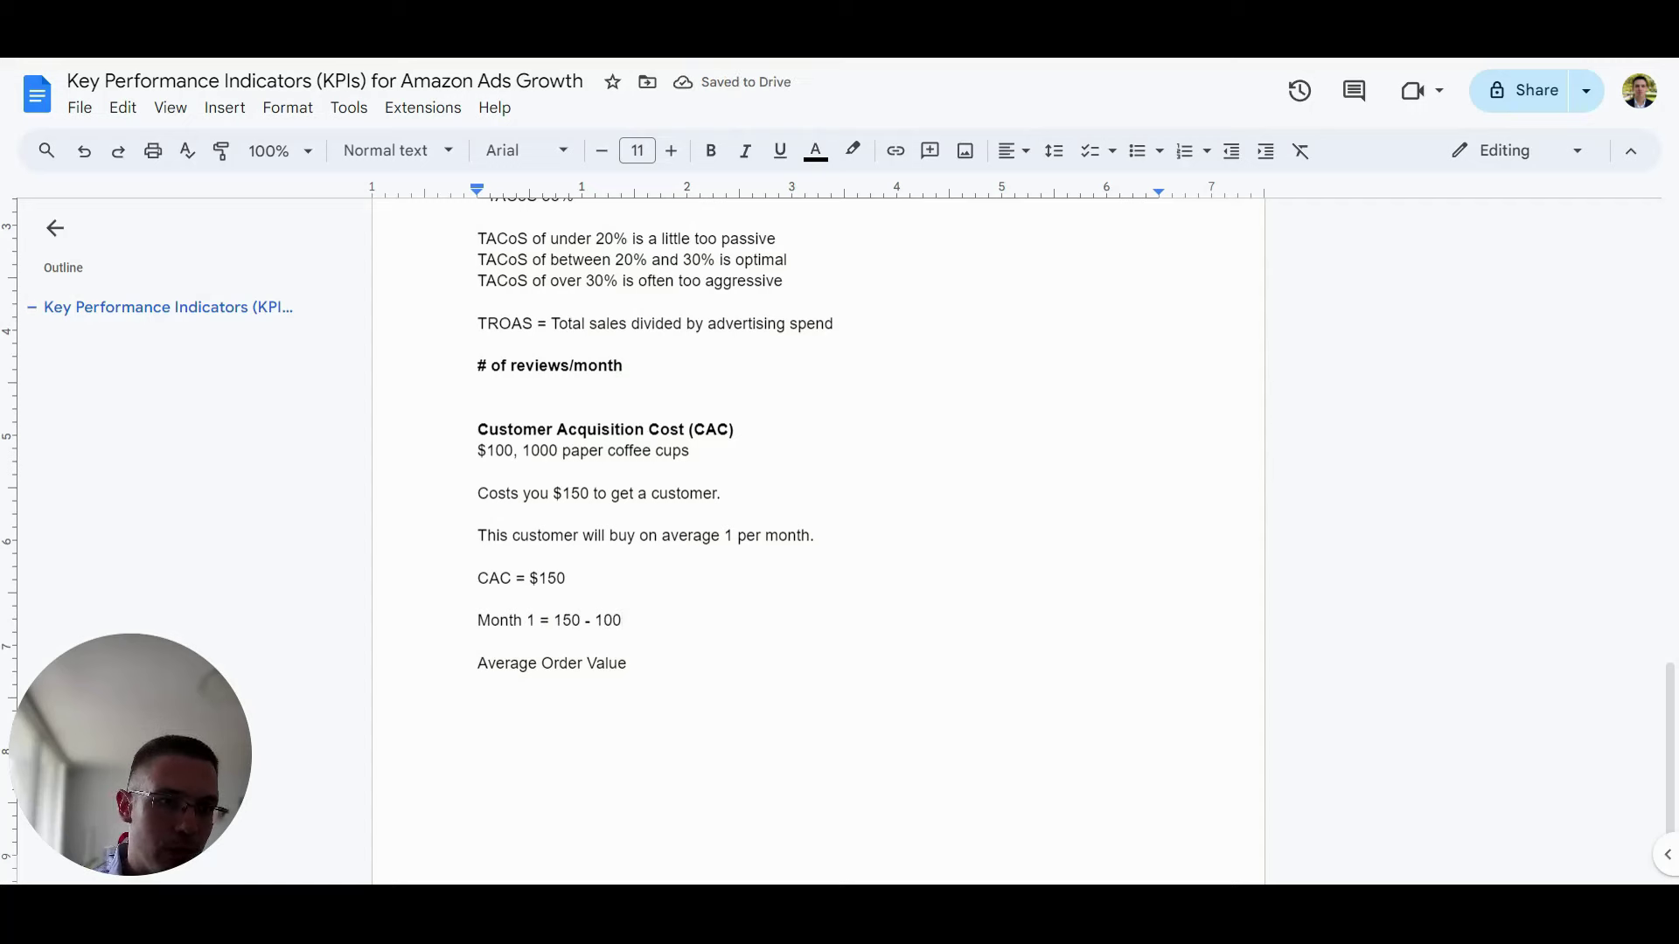
pyautogui.press('Return')
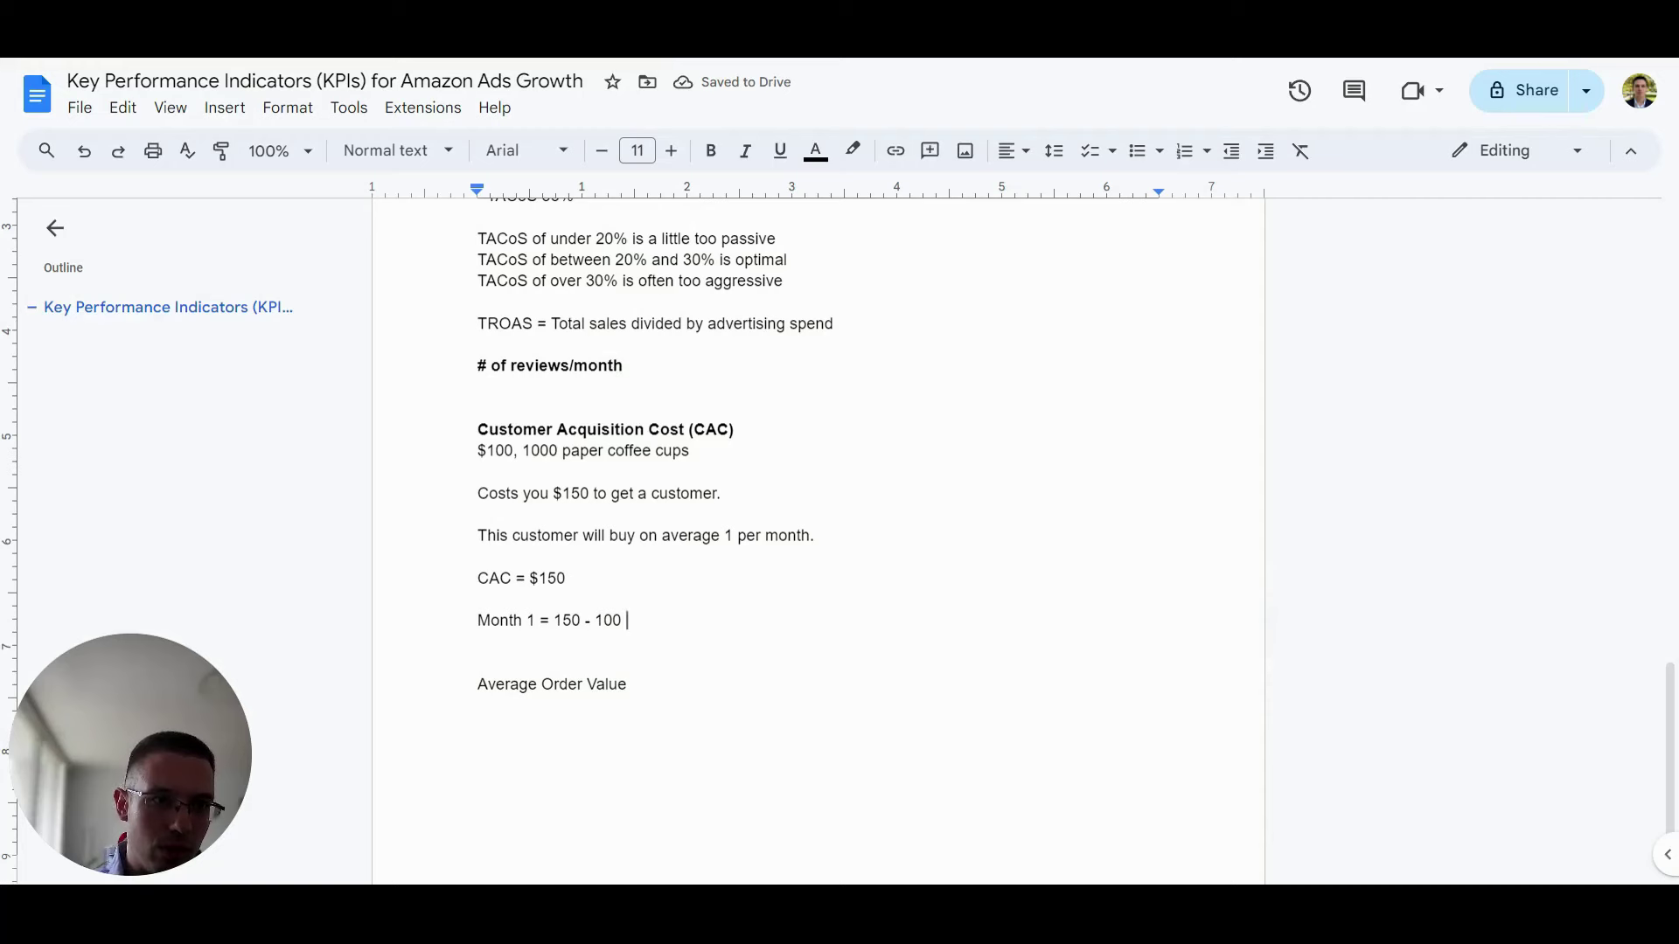
pyautogui.write('= 50')
pyautogui.click(639, 620)
pyautogui.write('$')
pyautogui.press('End')
pyautogui.write('Los')
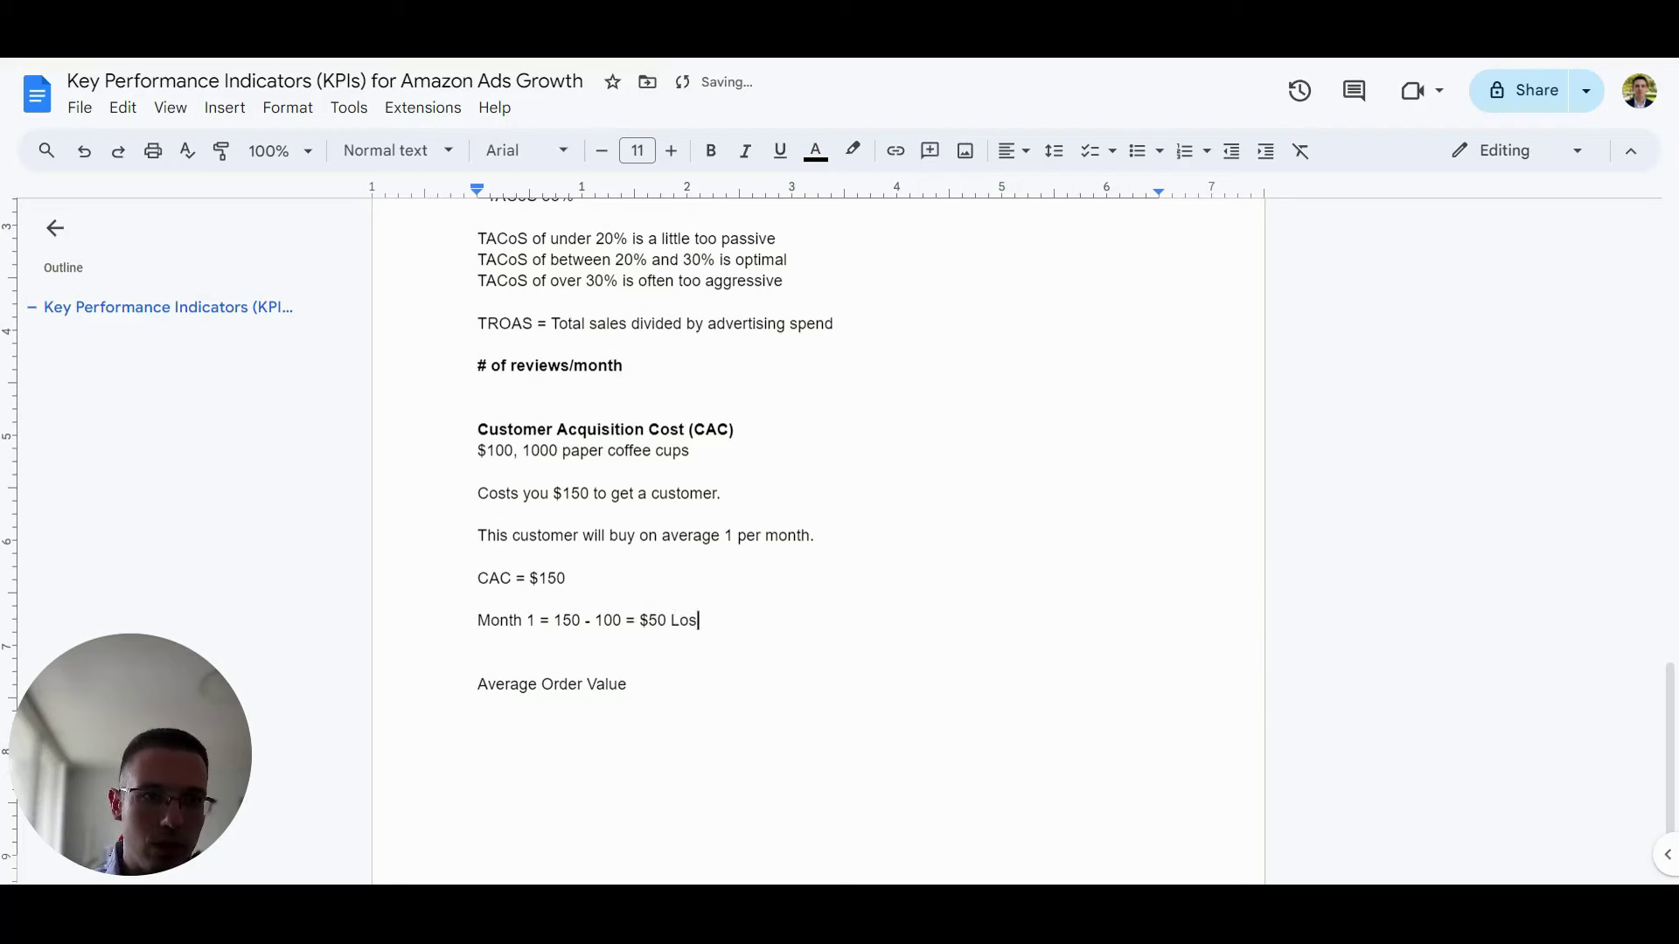
pyautogui.write('s')
pyautogui.press('Return')
# Write the Month 2 calculation with $100 subtracted, ending '= $50 Profit'.
pyautogui.write('Month 2 =2')
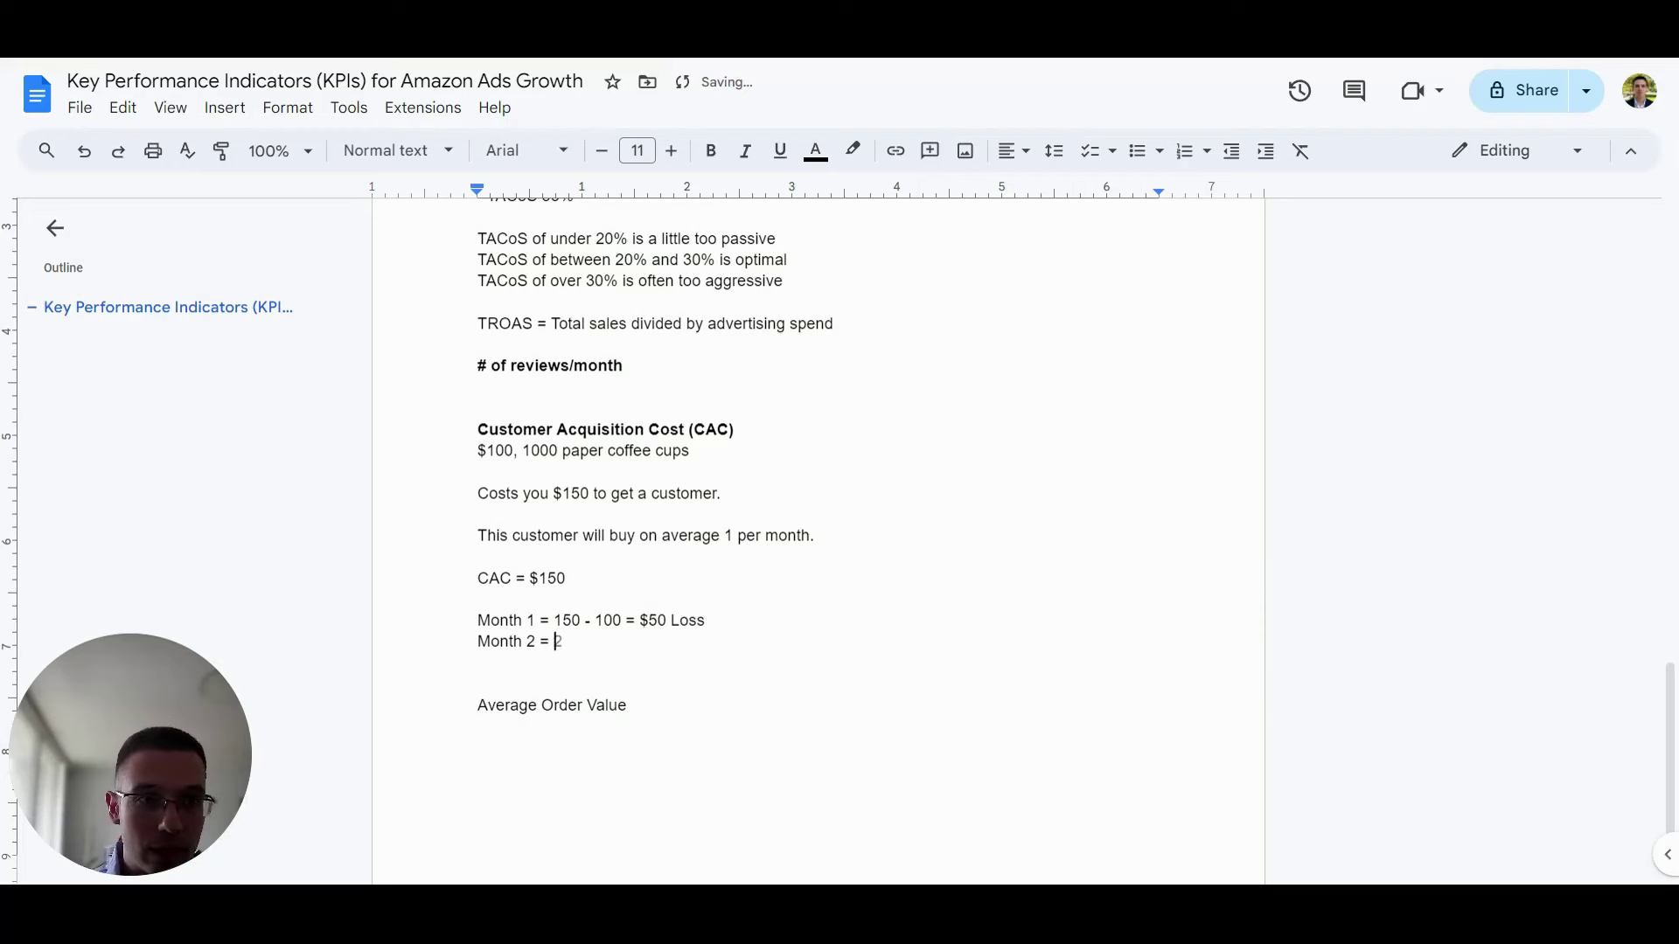
pyautogui.press('BackSpace')
pyautogui.write('$100')
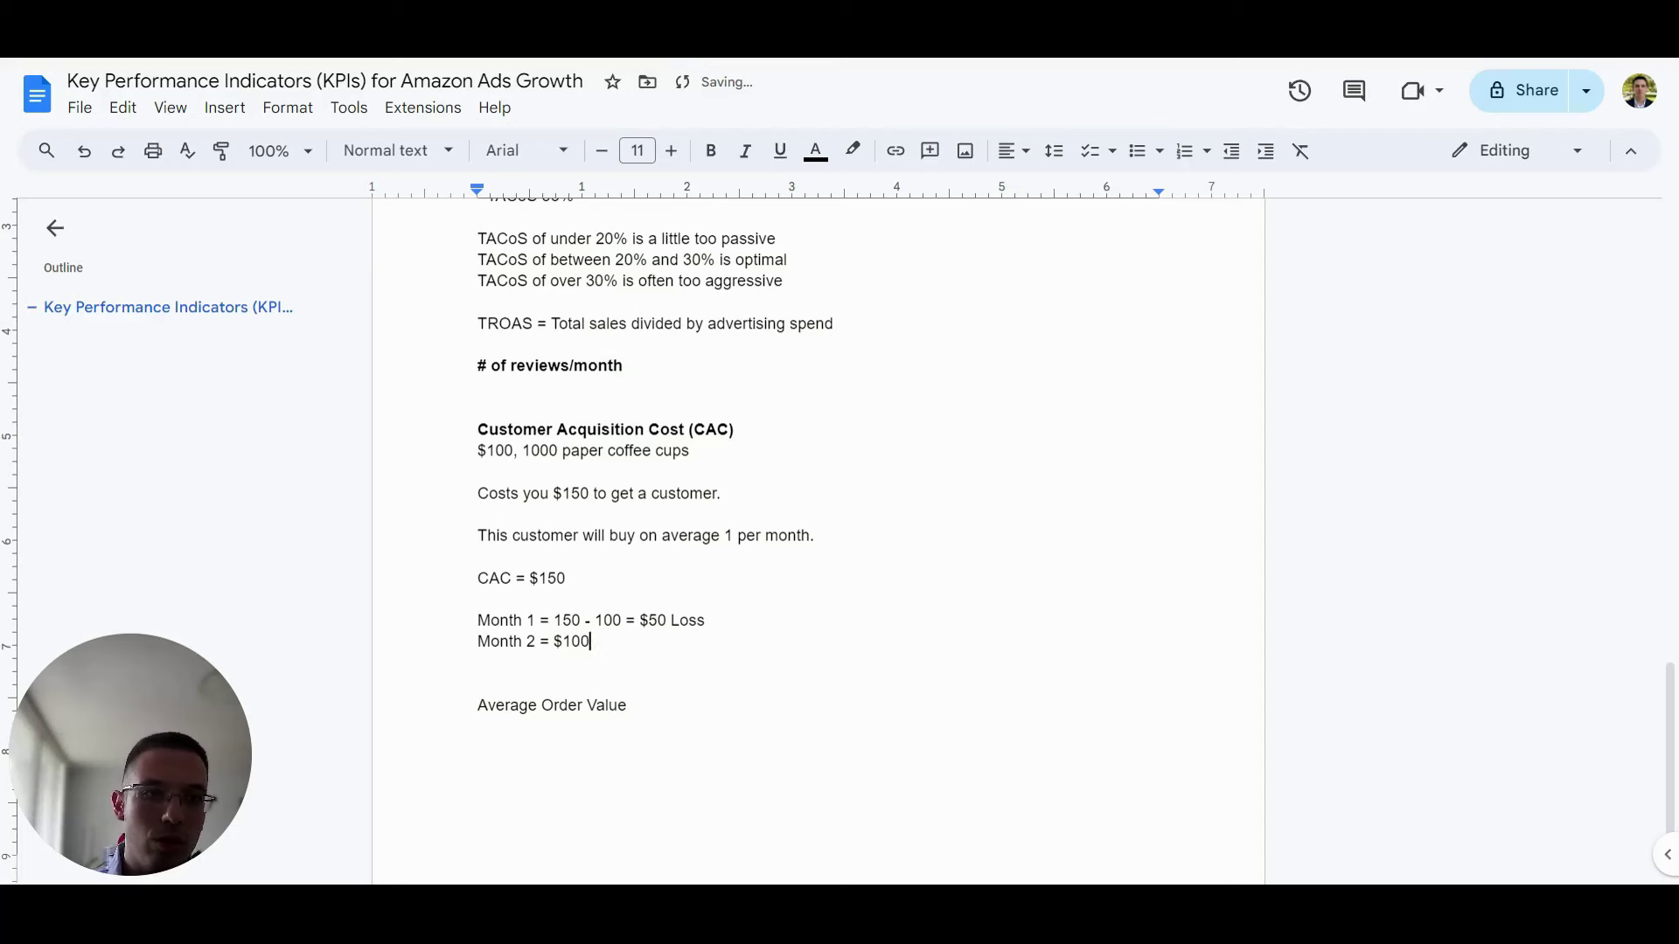
pyautogui.click(553, 641)
pyautogui.write('50 -')
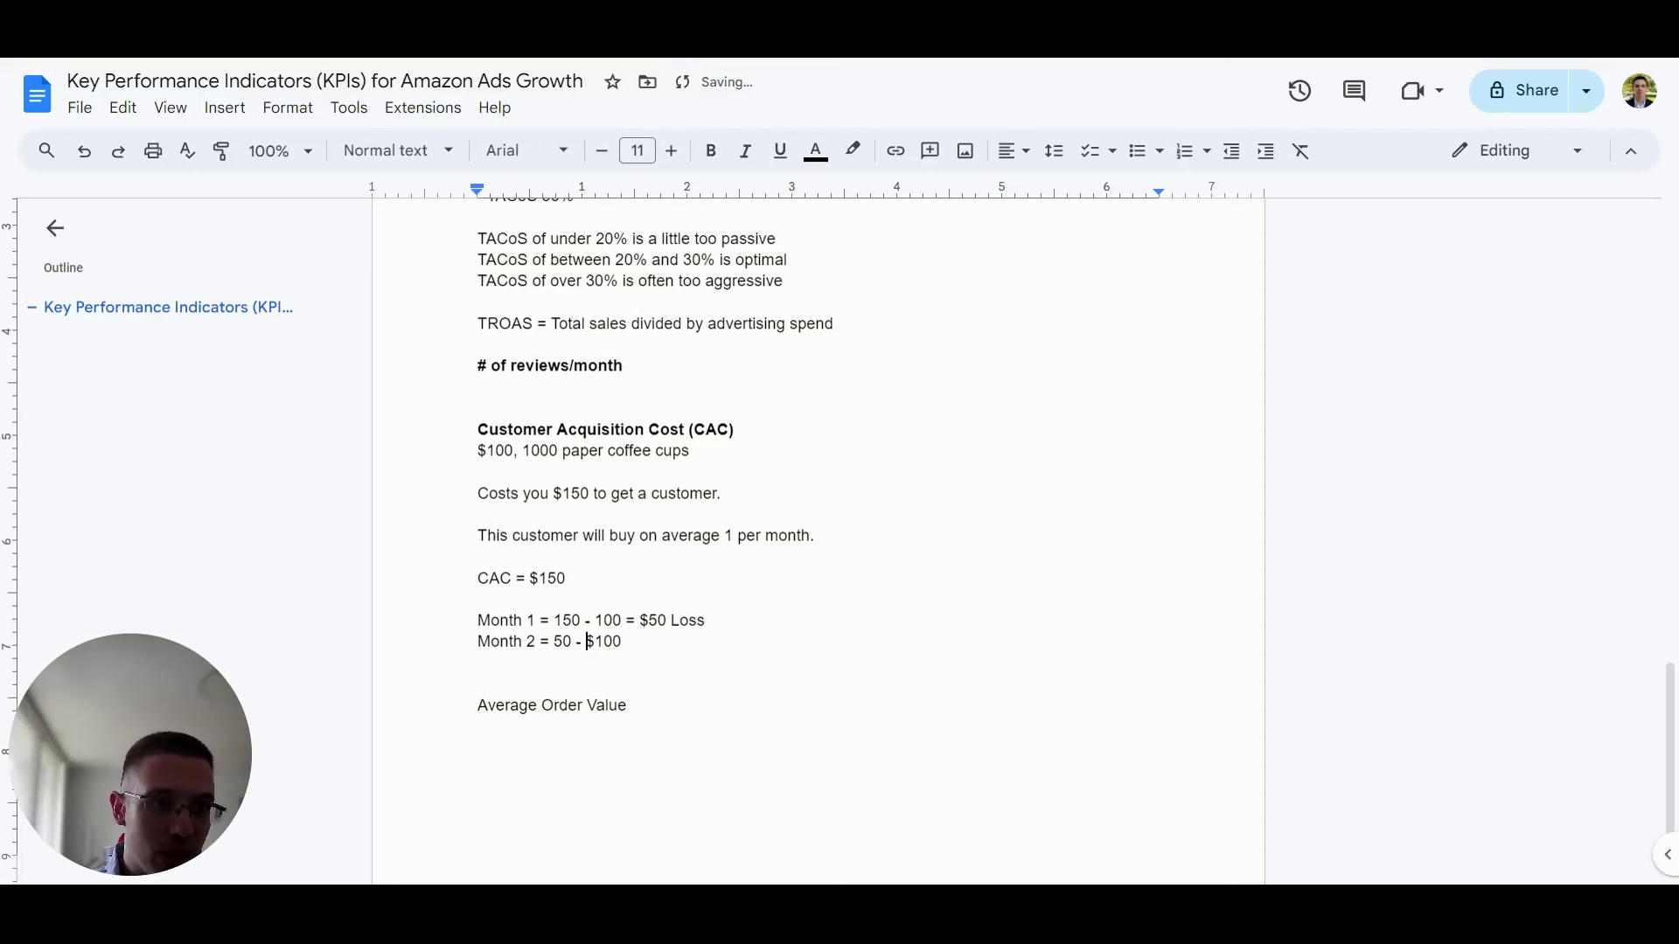
pyautogui.click(622, 641)
pyautogui.write('= ')
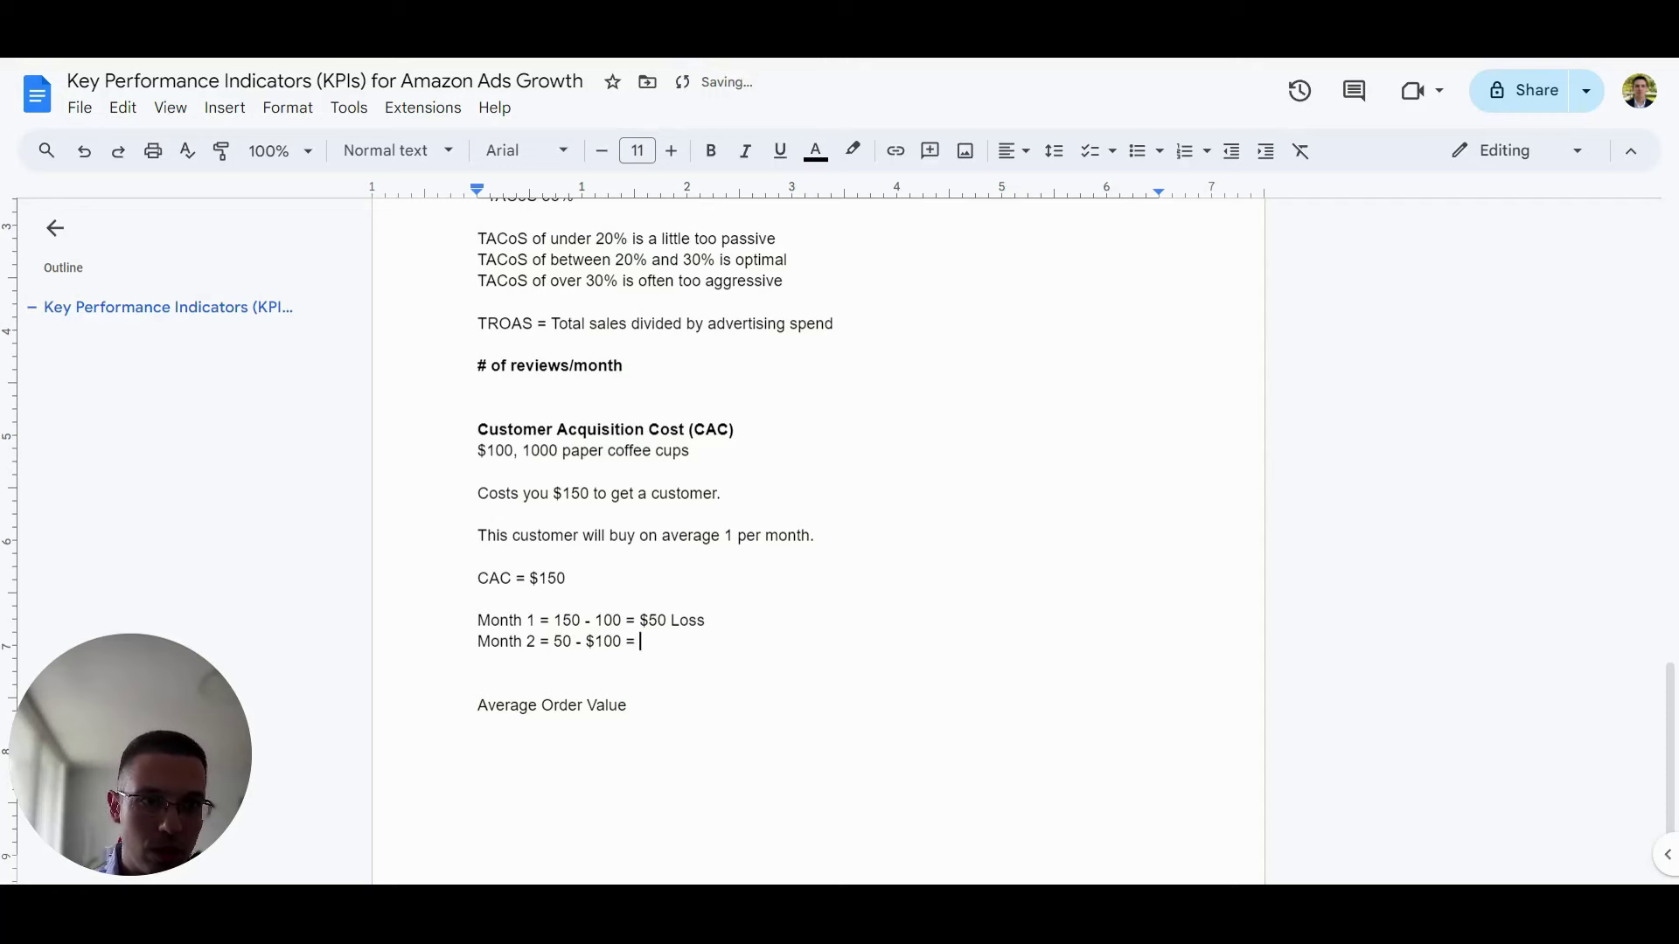
pyautogui.write('Profit')
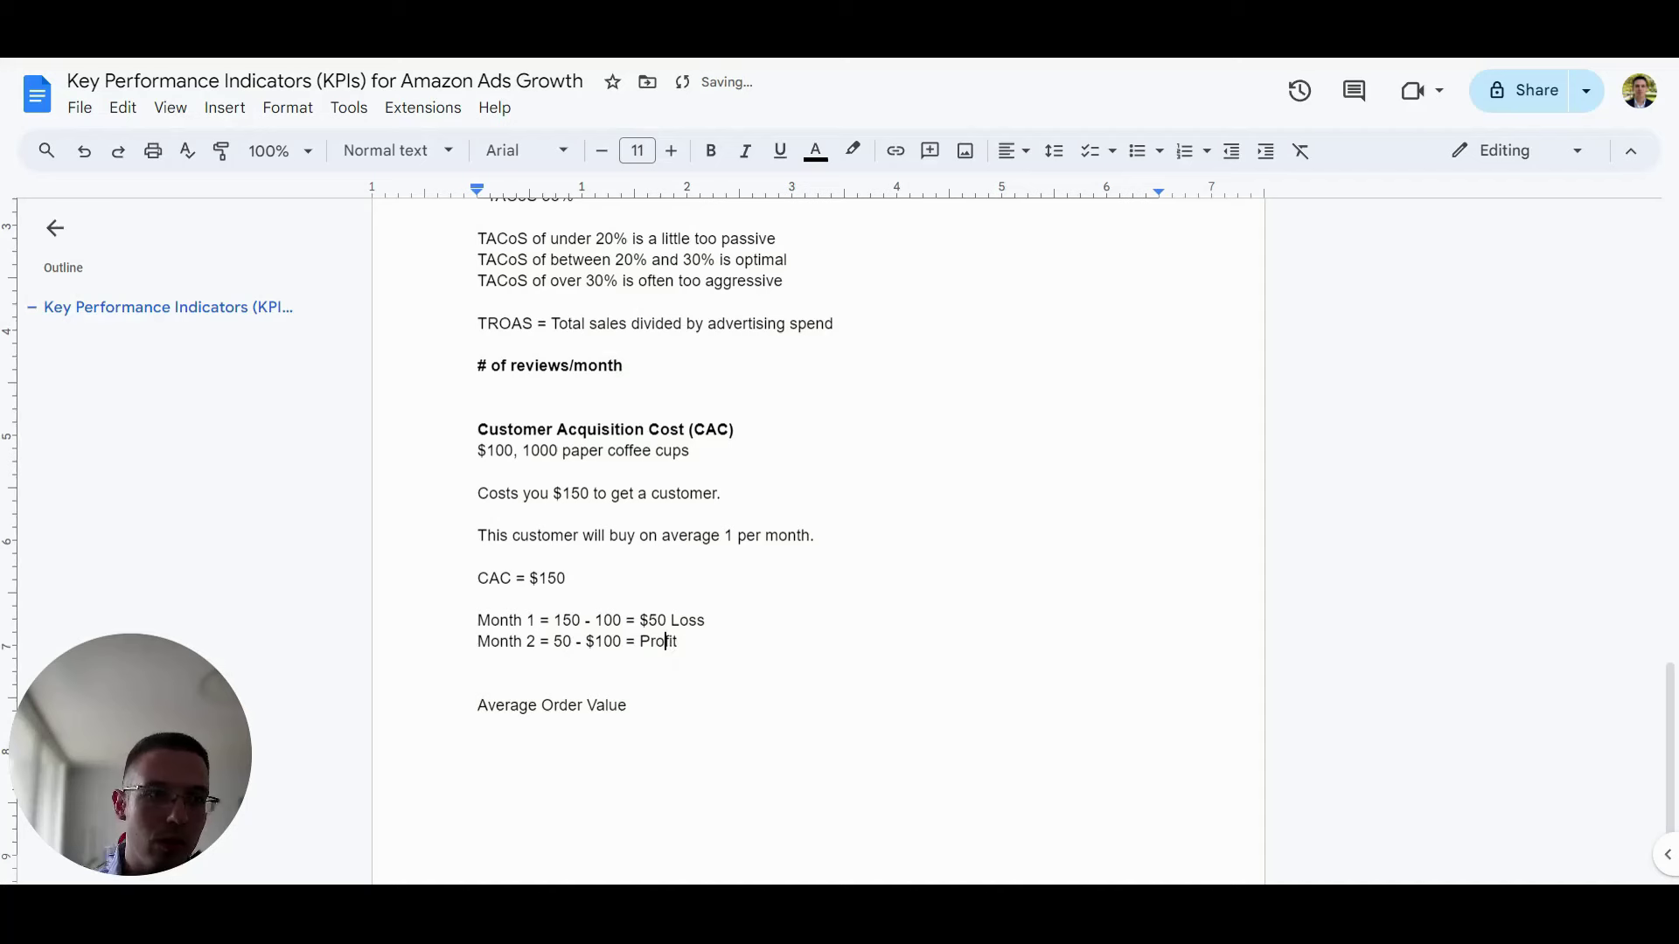
pyautogui.click(640, 641)
pyautogui.write('$50')
# Add 'Month 3 = $50 + 100 = $150 Profit' and 'Month 4 = $150 + 100 = $250 Profit'.
pyautogui.click(483, 662)
pyautogui.write('Month 3 =')
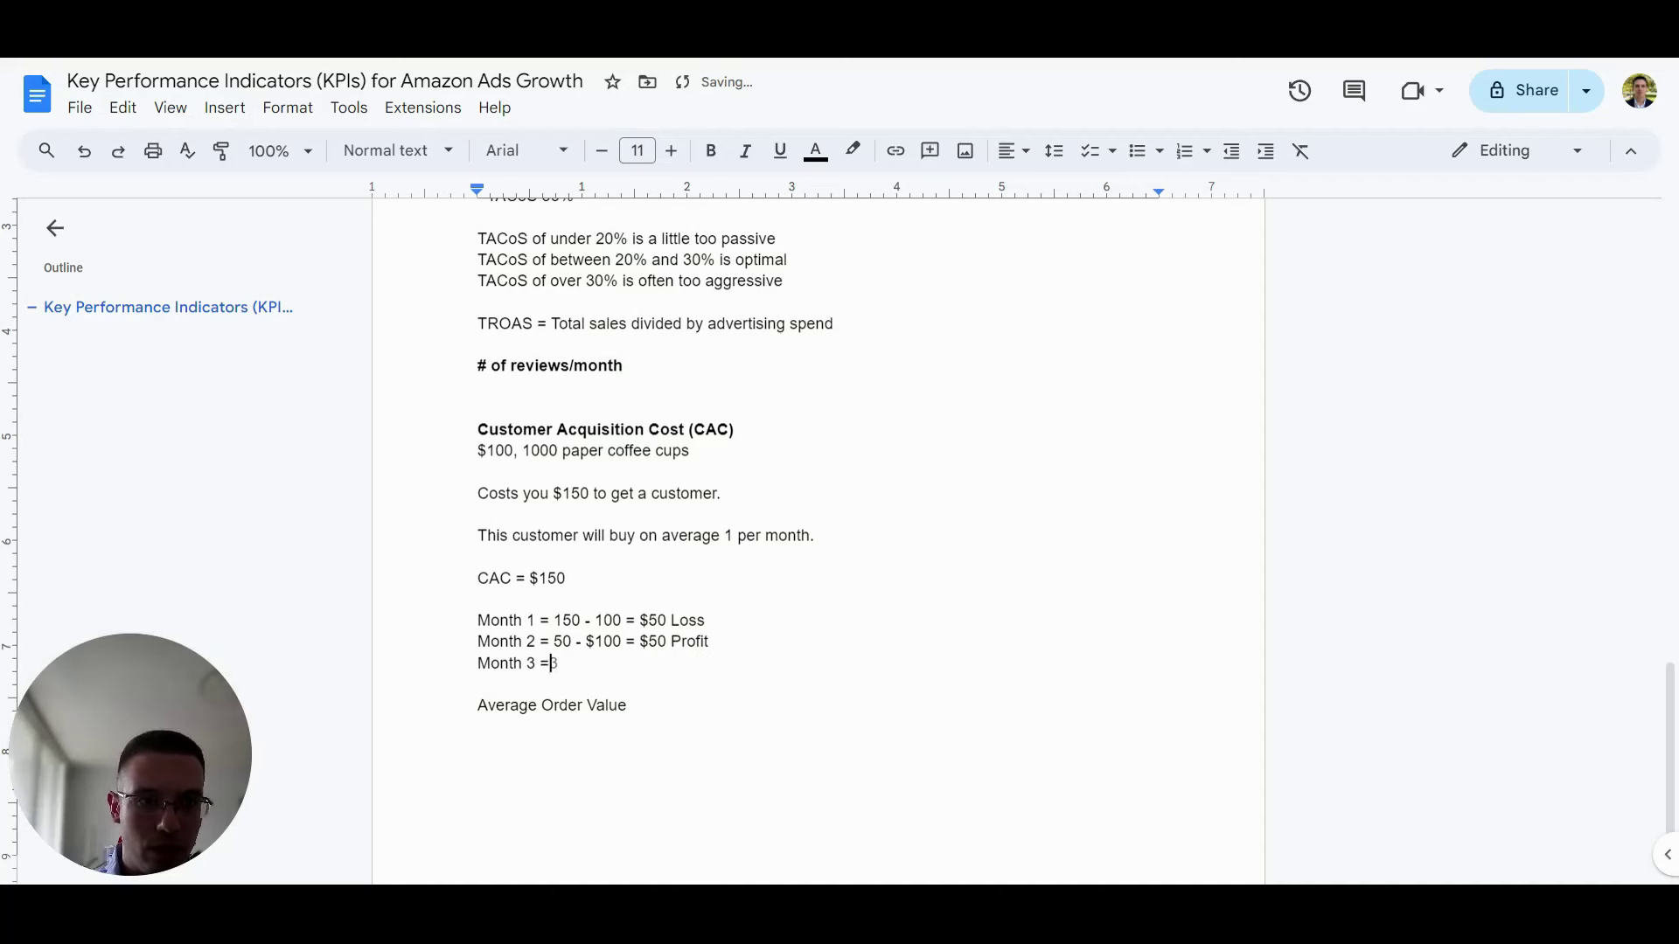
pyautogui.write(' $50 + 100 = ')
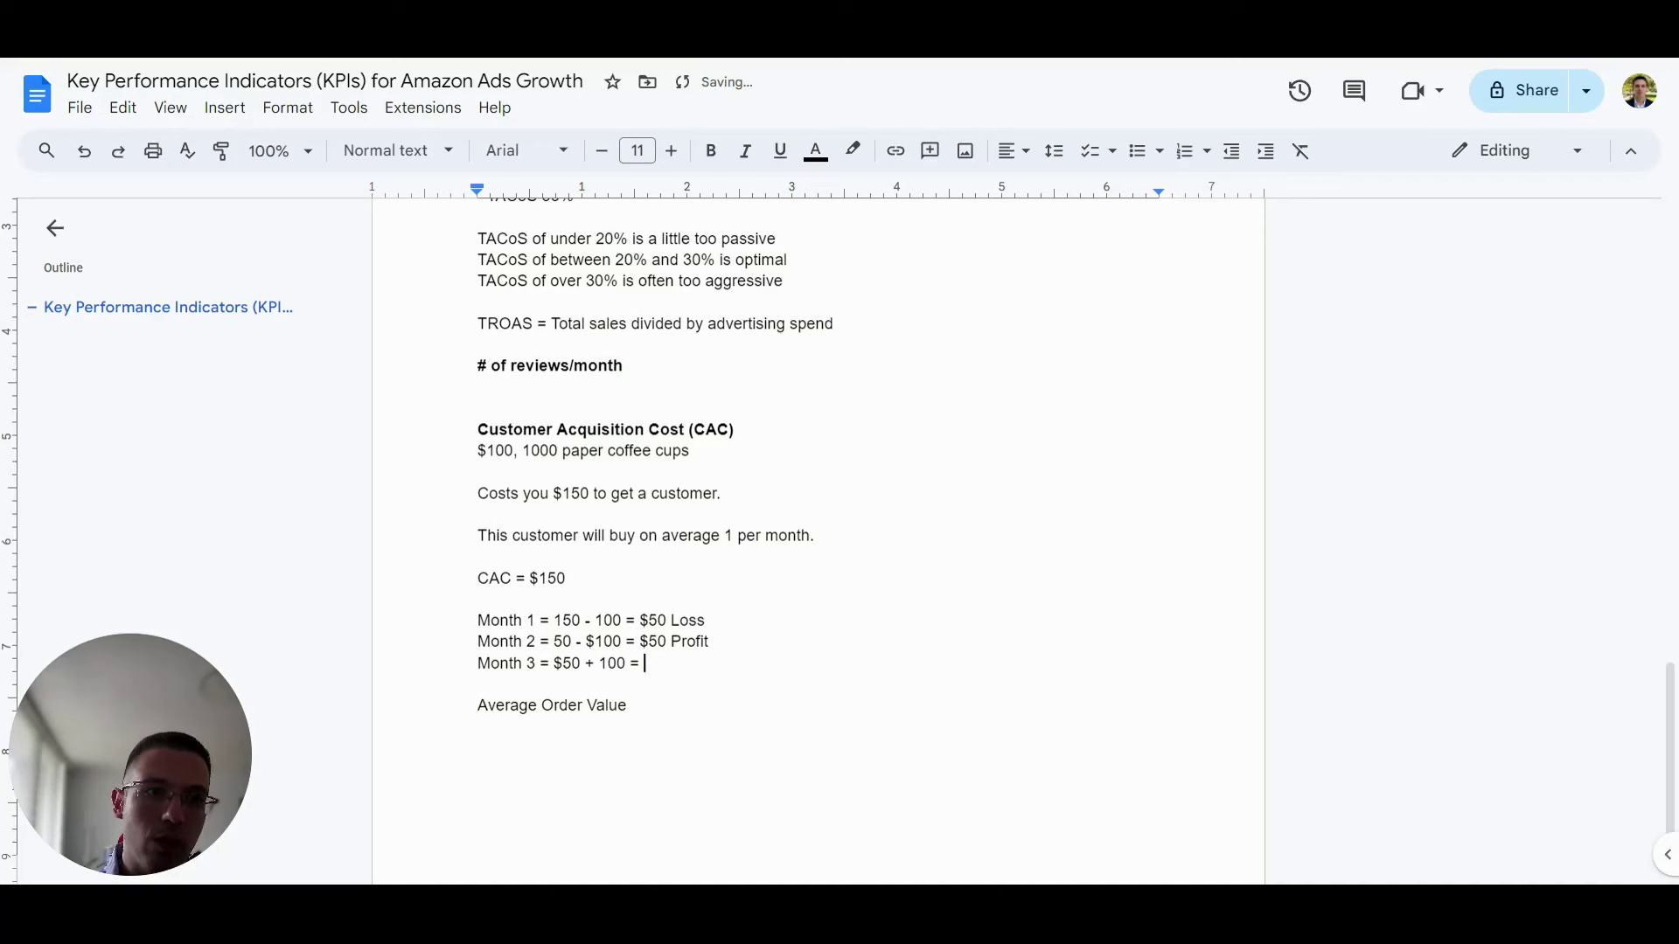
pyautogui.write('$150 P')
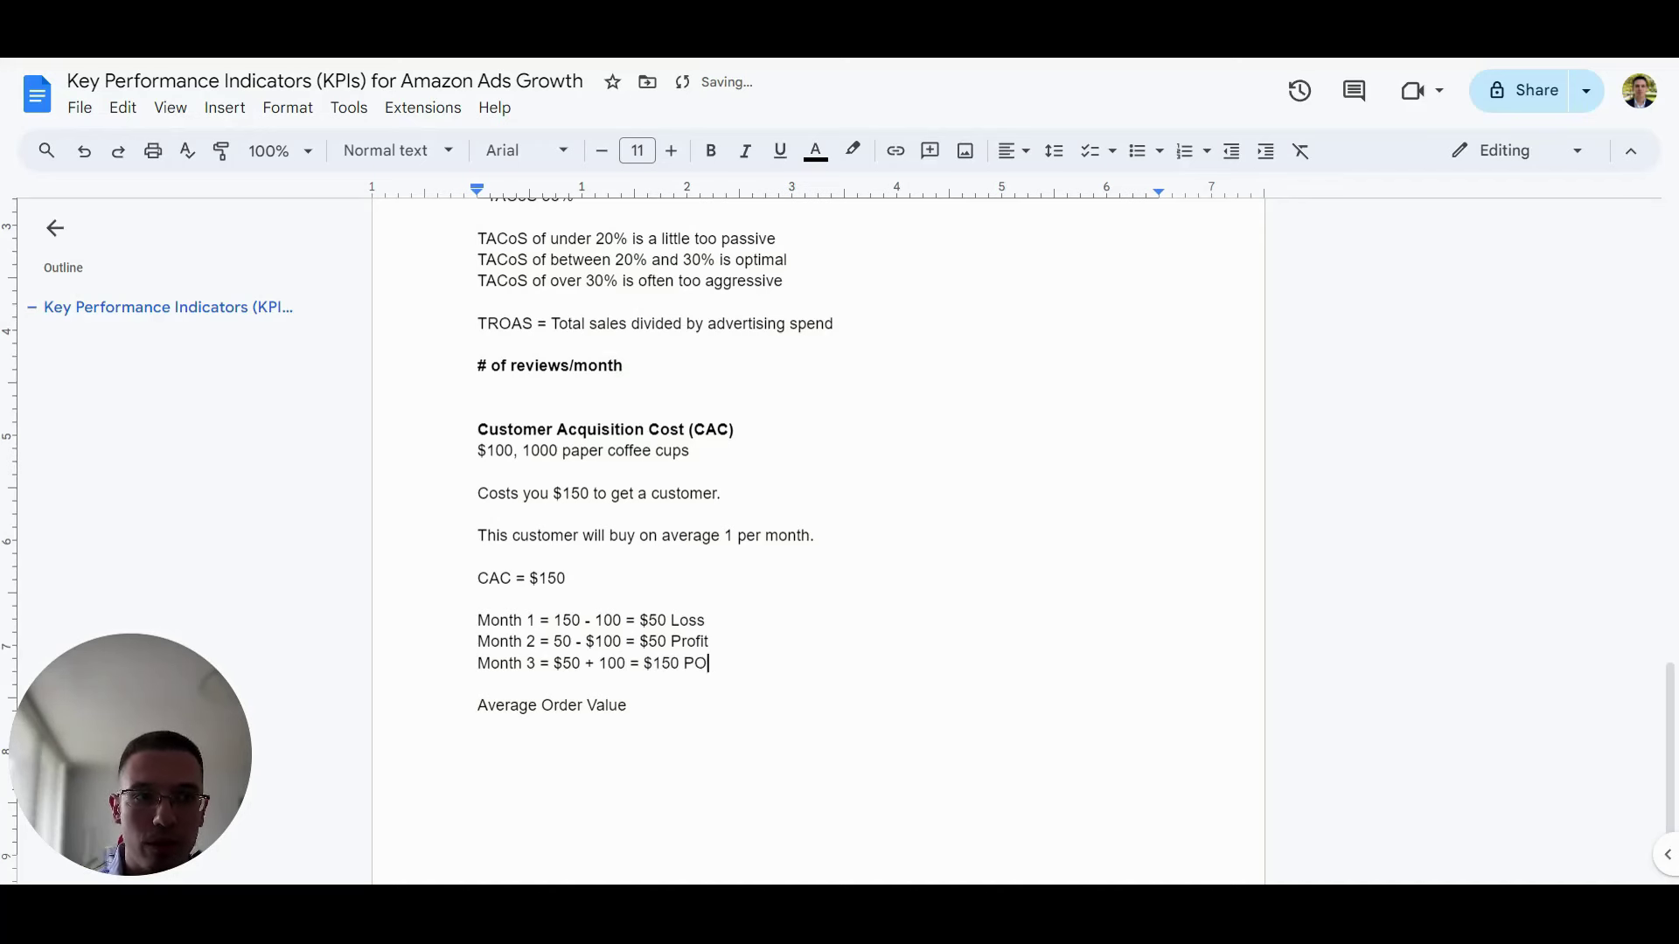
pyautogui.write('rofit')
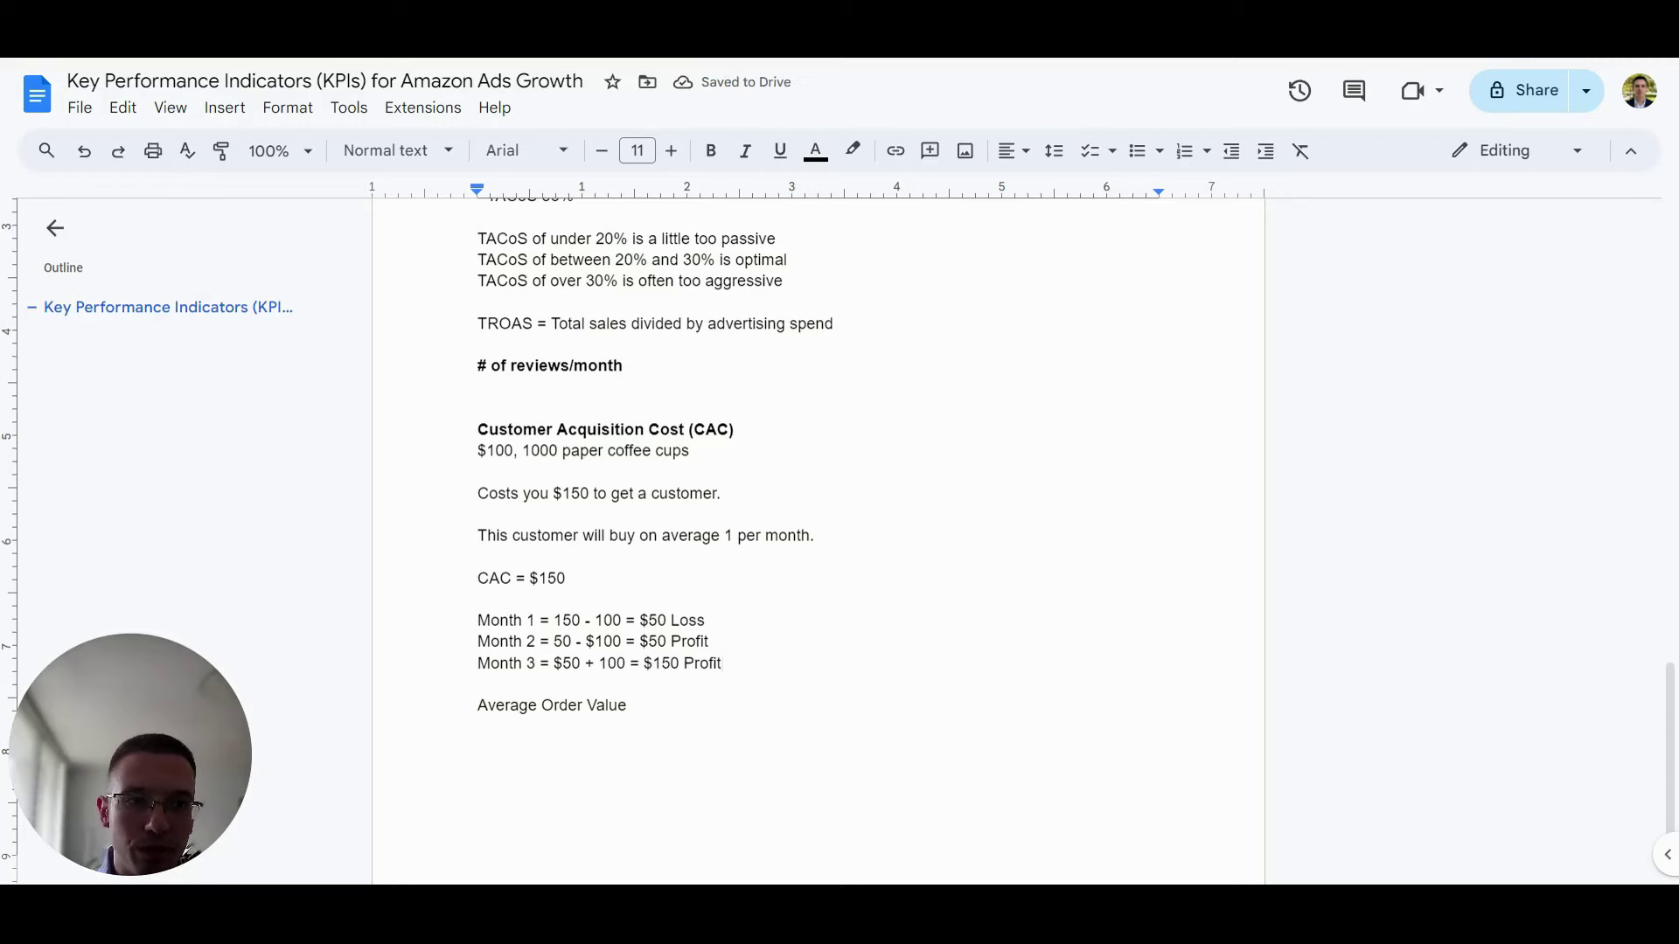
pyautogui.press('Return')
pyautogui.write('Month ')
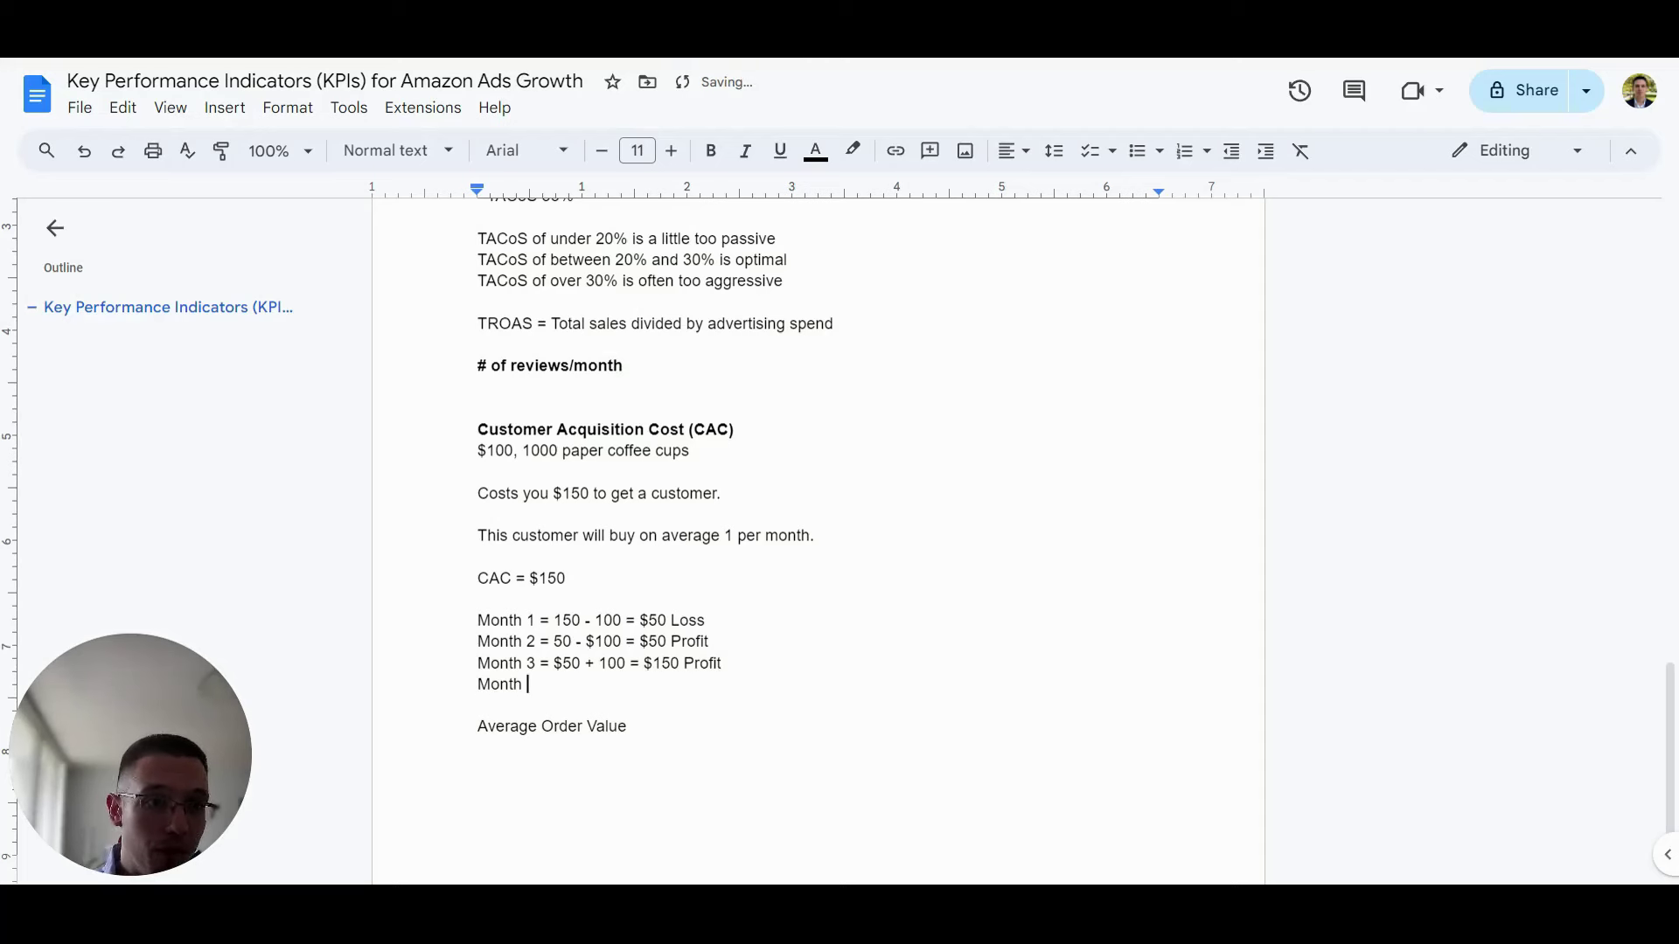
pyautogui.write('4 = $15')
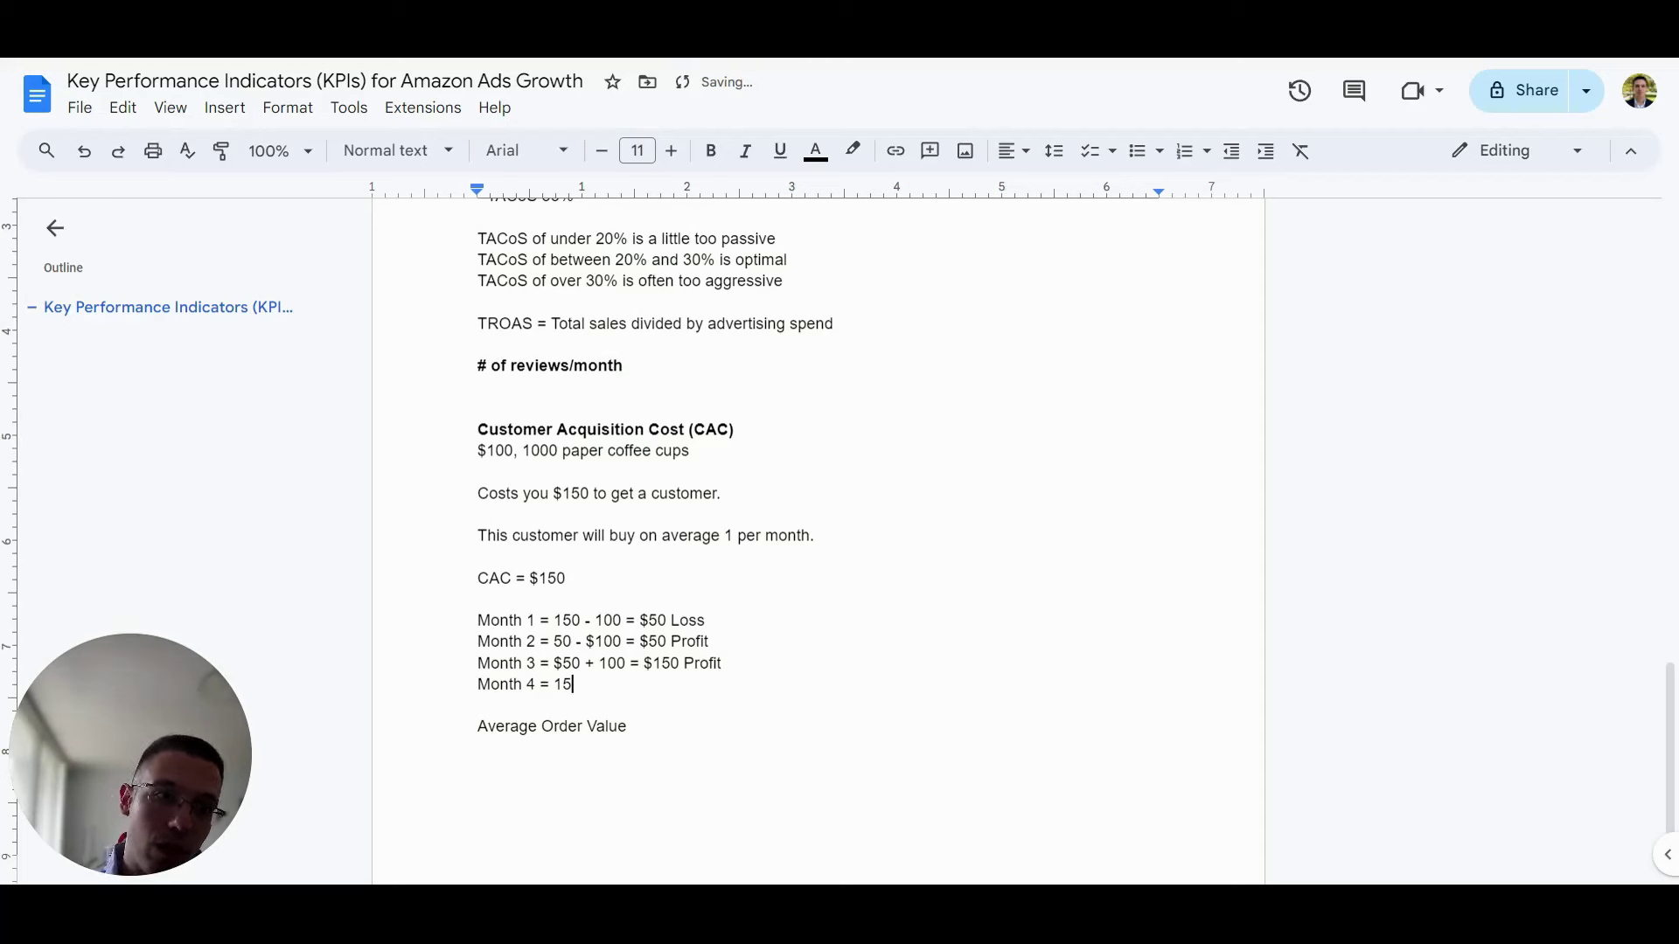
pyautogui.write('0')
pyautogui.press('Left')
pyautogui.press('Left')
pyautogui.press('Left')
pyautogui.write('$')
pyautogui.press('End')
pyautogui.write('= $250 Profit')
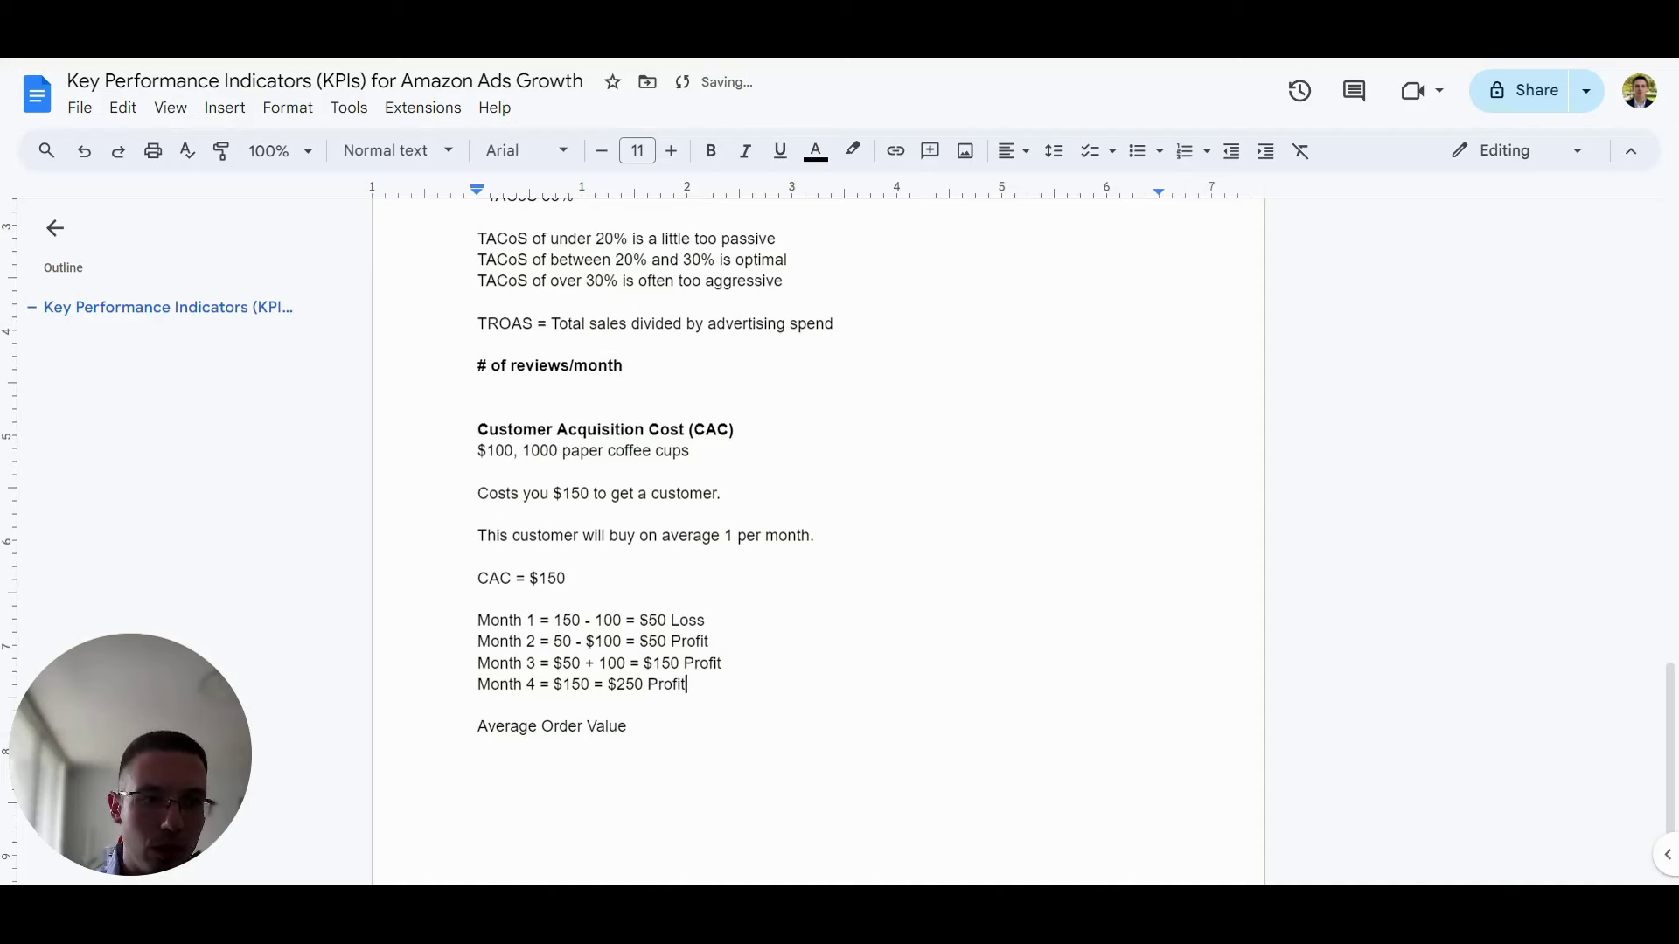
pyautogui.click(590, 685)
pyautogui.write('+ 100')
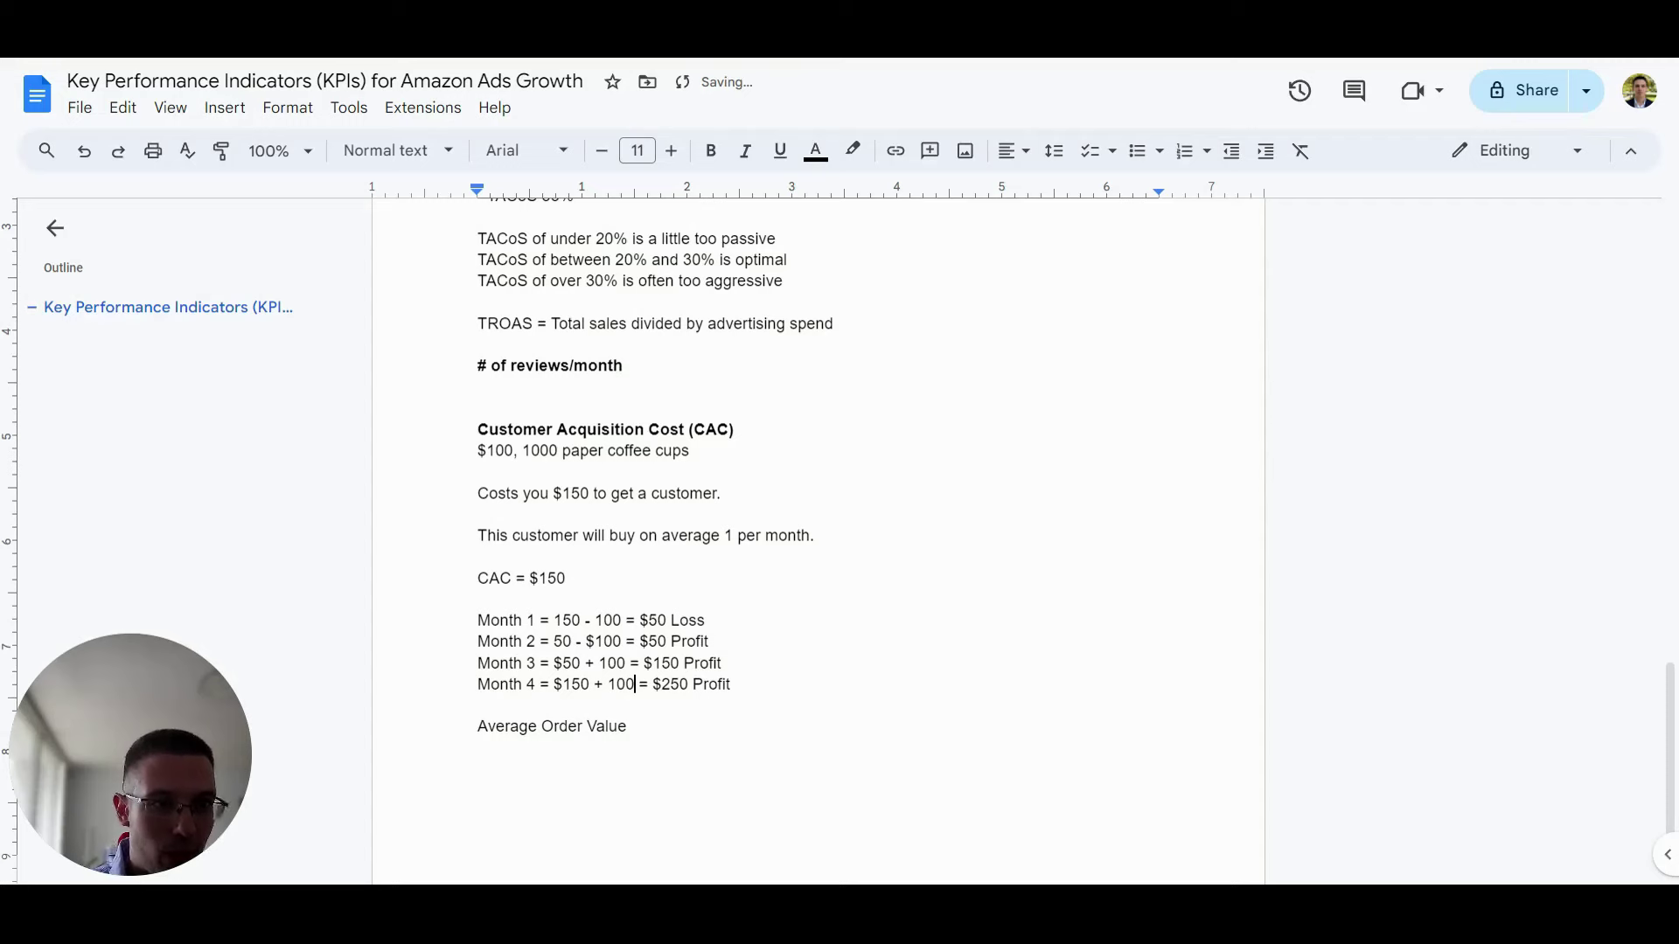
pyautogui.click(479, 705)
pyautogui.press('Return')
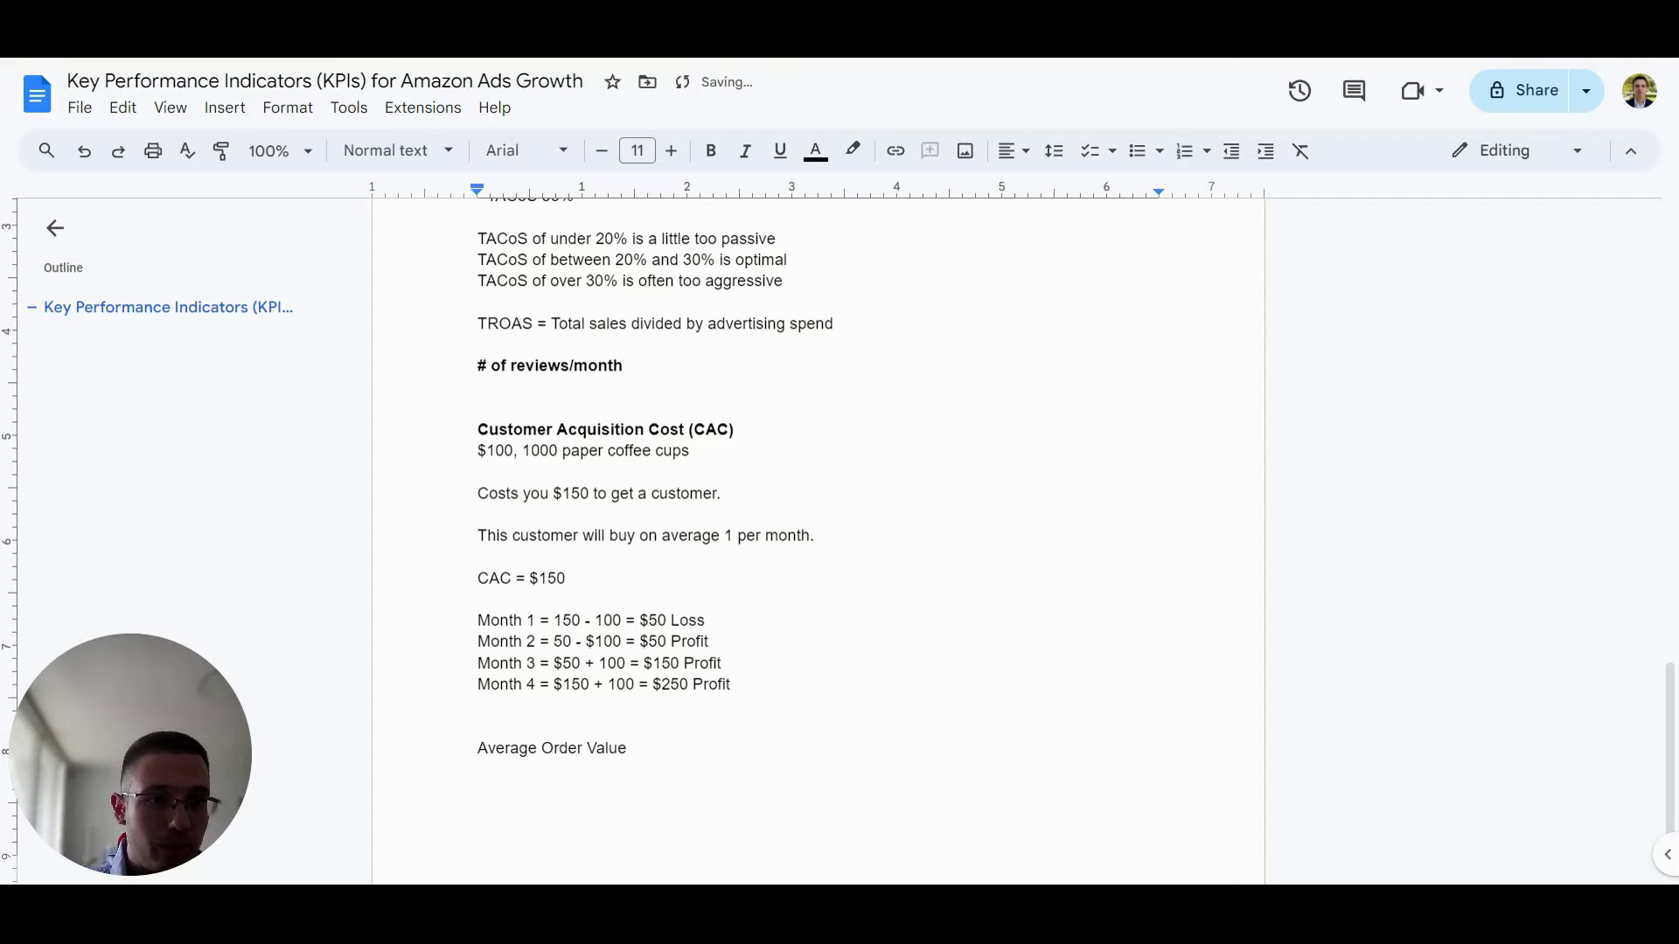
pyautogui.moveTo(540, 578); pyautogui.dragTo(682, 662)
pyautogui.click(526, 578)
pyautogui.moveTo(478, 663); pyautogui.dragTo(731, 685)
pyautogui.click(478, 706)
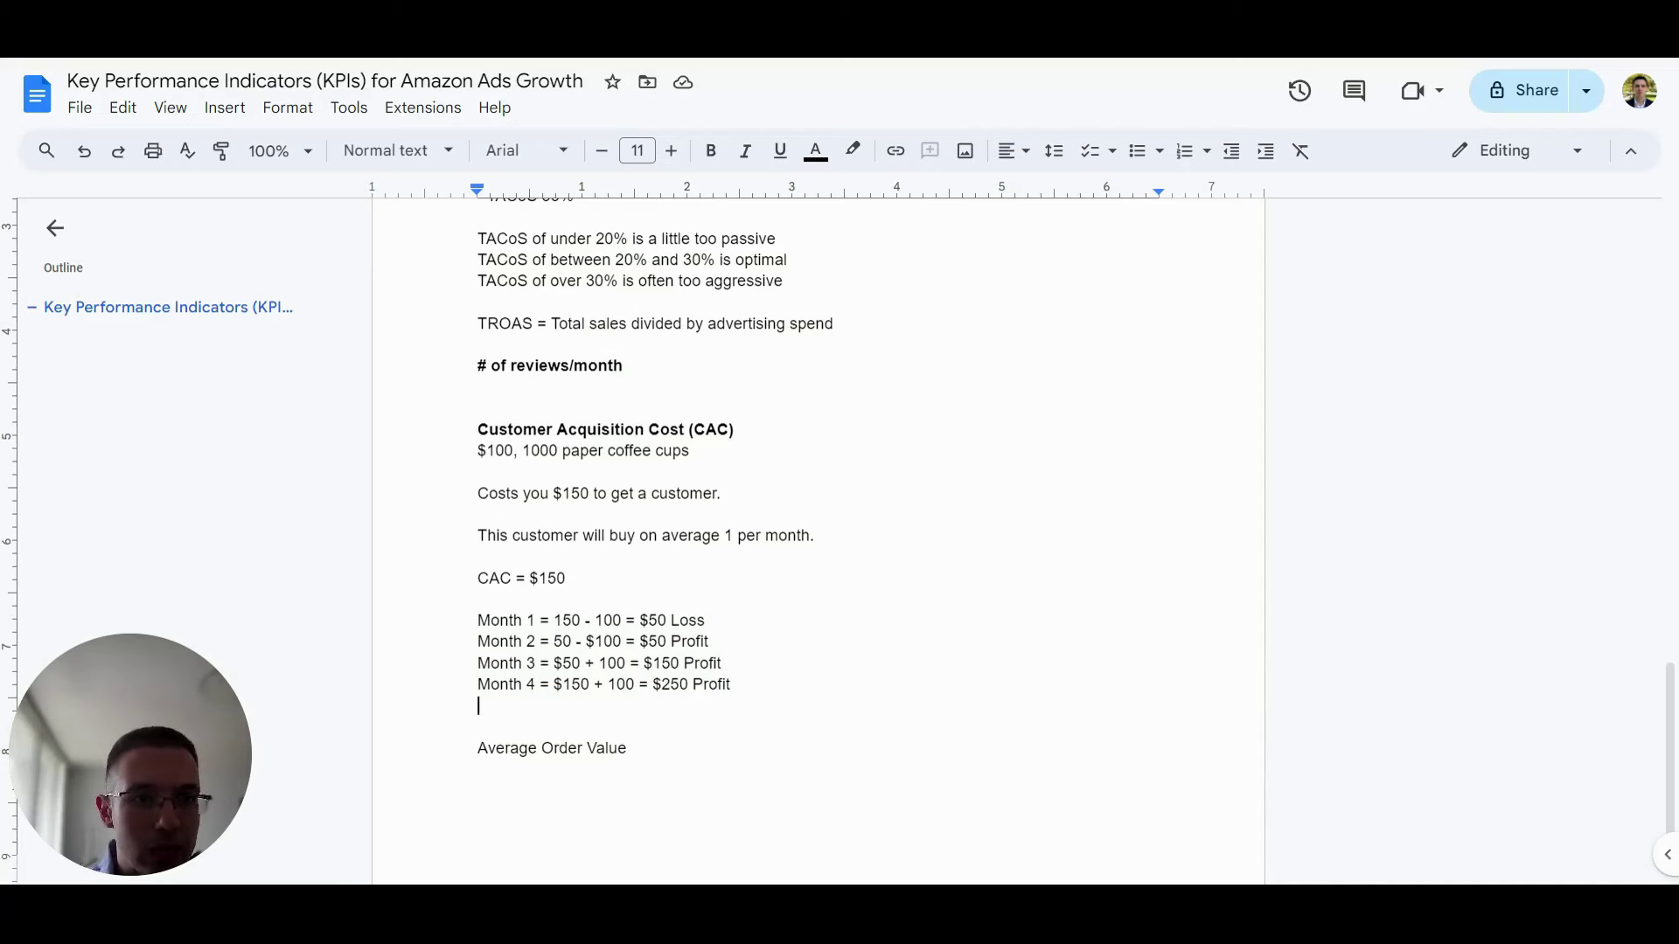
pyautogui.moveTo(478, 620); pyautogui.dragTo(730, 684)
pyautogui.click(478, 705)
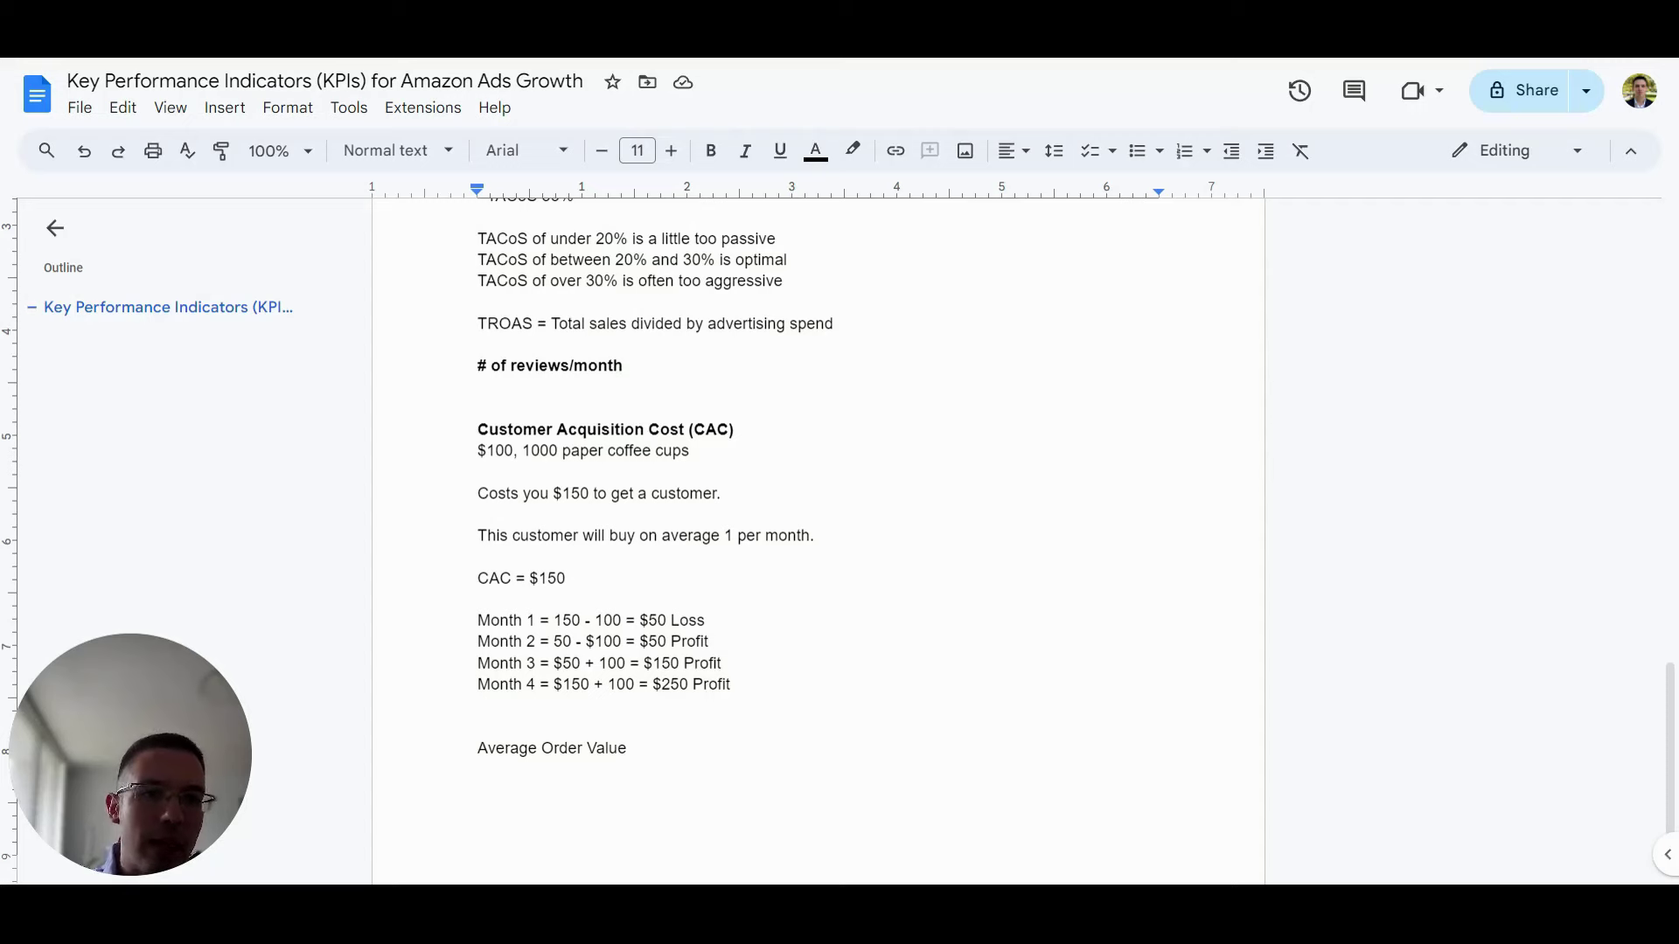
pyautogui.moveTo(477, 429); pyautogui.dragTo(731, 684)
pyautogui.click(480, 705)
pyautogui.scroll(-2, 479, 706)
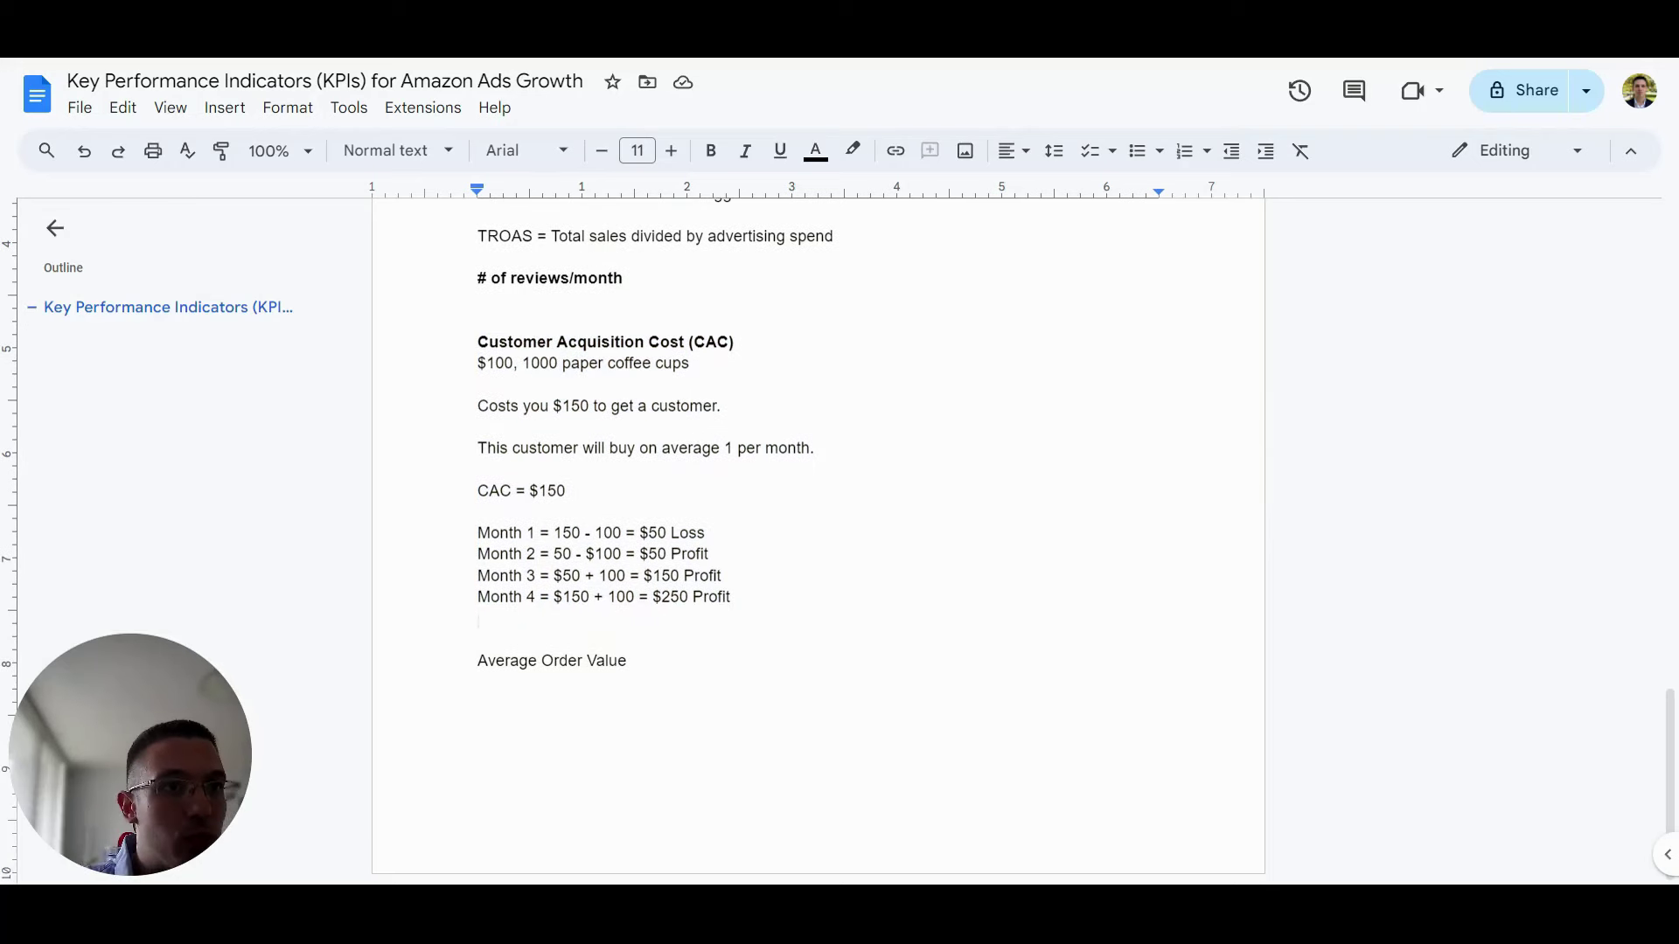
# Add a bold 'Lifetime Value (LTV)' heading below Month 4 with a new line under it.
pyautogui.press('Return')
pyautogui.write('Lifetime Value (LTV)')
pyautogui.hotkey('ctrl', 'shift', 'Left')
pyautogui.hotkey('ctrl', 'shift', 'Left')
pyautogui.hotkey('ctrl', 'shift', 'Left')
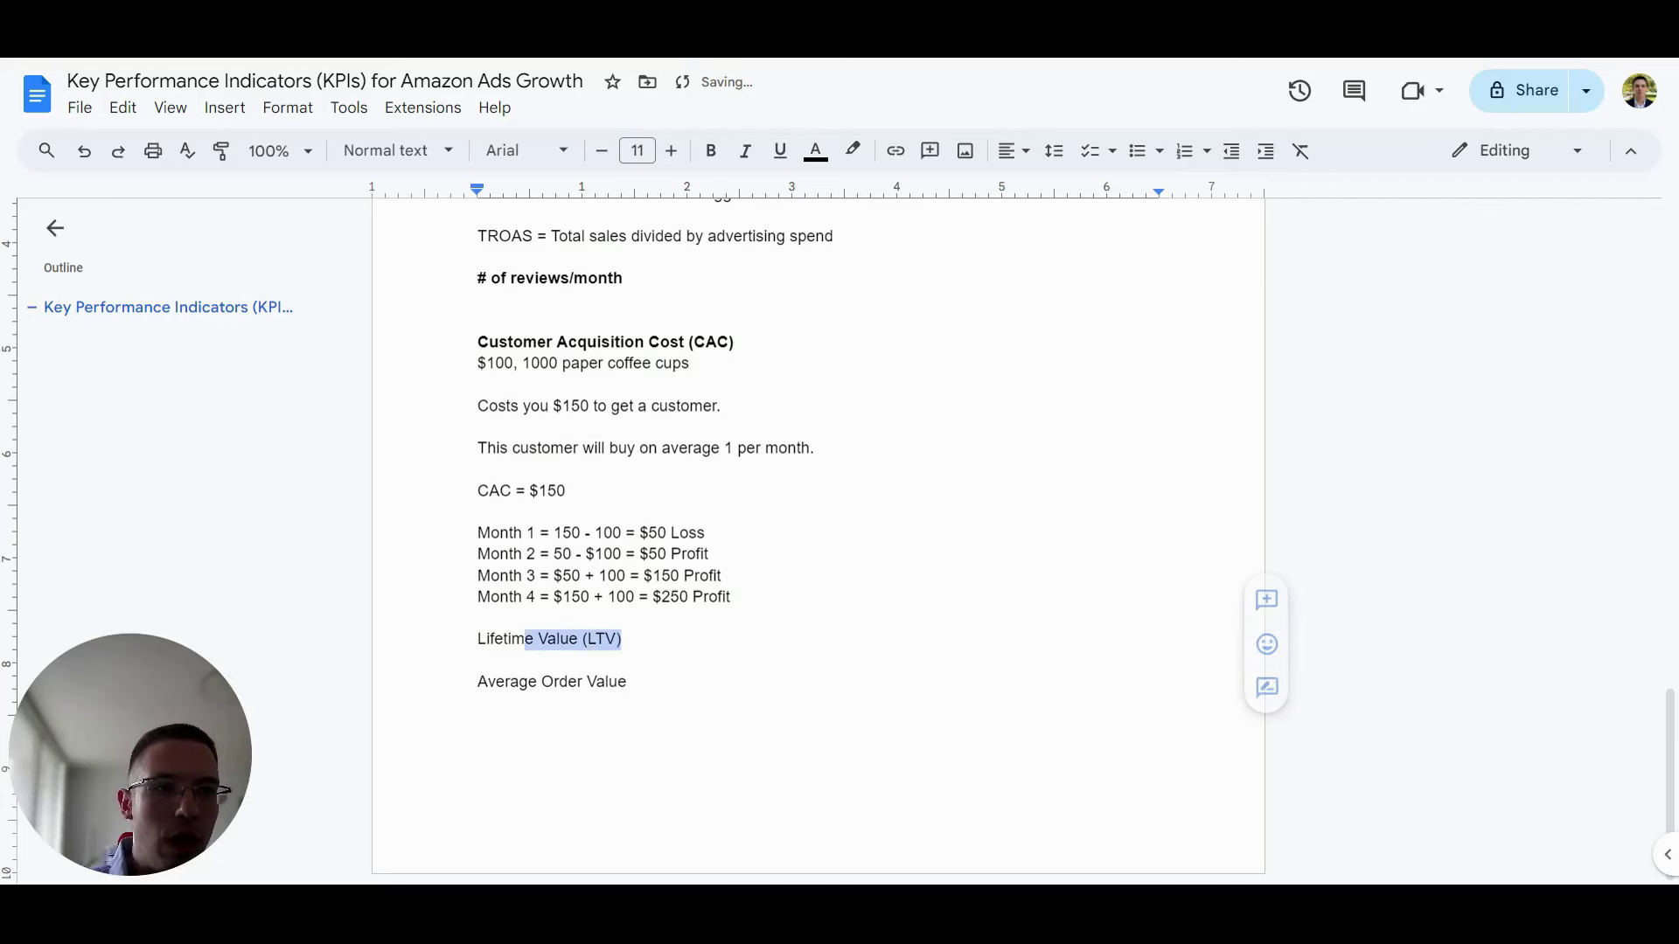
pyautogui.hotkey('ctrl', 'b')
pyautogui.press('Right')
pyautogui.press('Return')
pyautogui.press('Return')
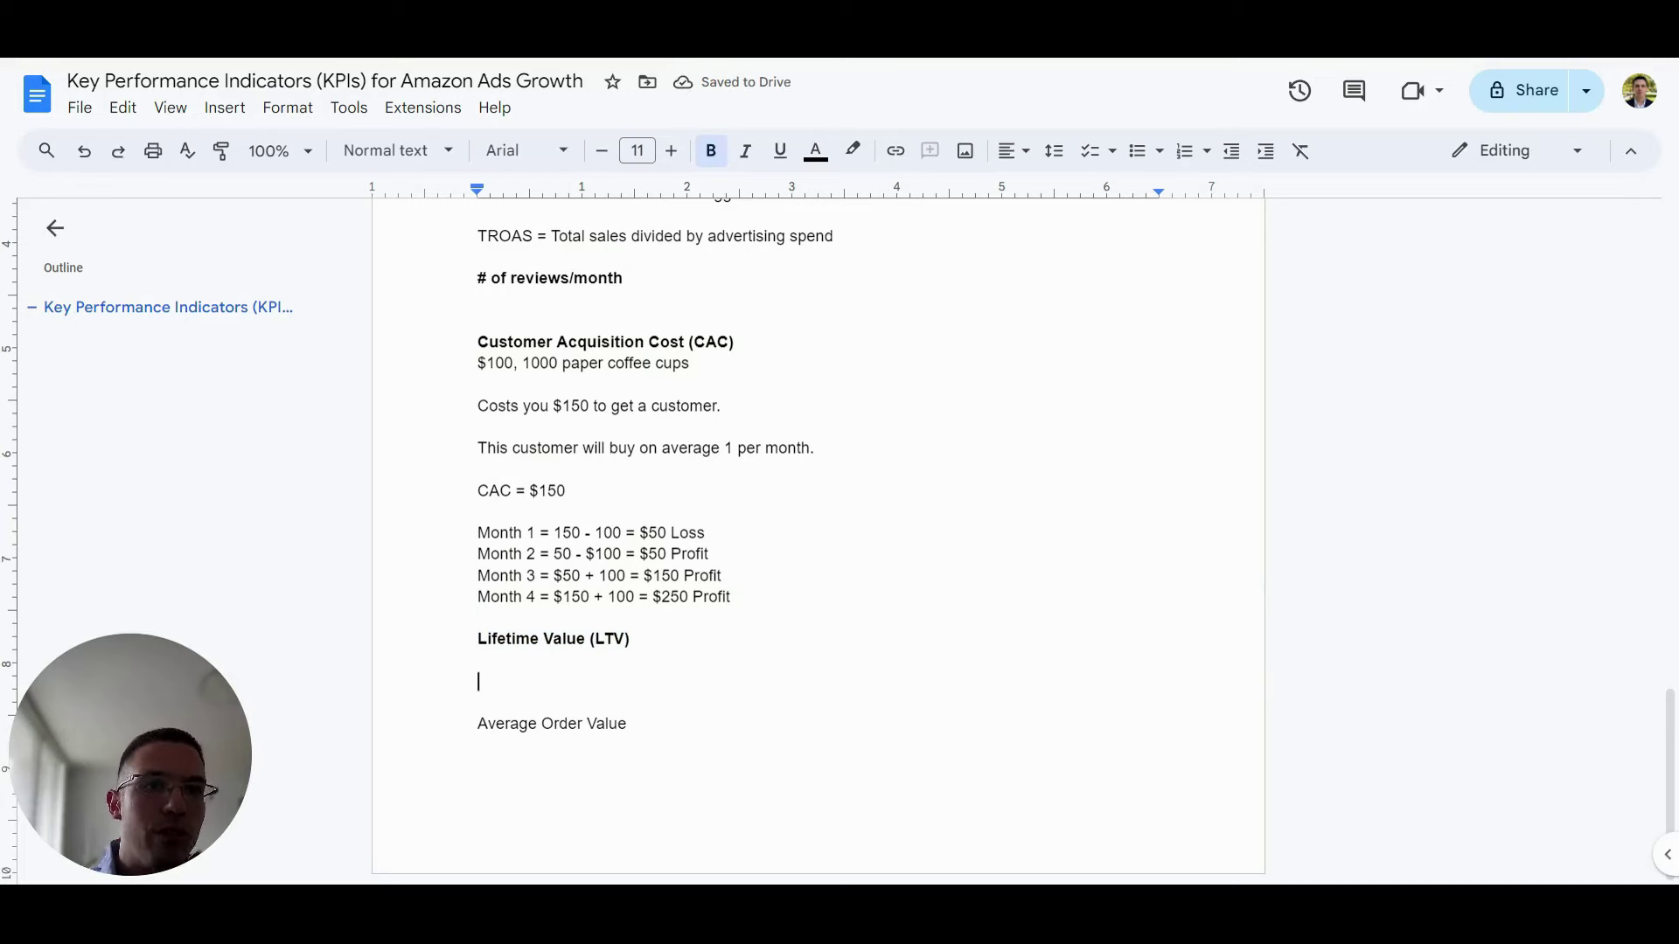
# Highlight the Month 1–4 lines and the coffee-cup cost example, then return under the LTV heading.
pyautogui.moveTo(477, 532)
pyautogui.mouseDown()
pyautogui.moveTo(708, 553)
pyautogui.moveTo(730, 597)
pyautogui.moveTo(477, 554)
pyautogui.mouseUp()
pyautogui.click(478, 533)
pyautogui.moveTo(477, 363); pyautogui.dragTo(732, 405)
pyautogui.click(479, 385)
pyautogui.moveTo(477, 363); pyautogui.dragTo(732, 405)
pyautogui.click(730, 406)
pyautogui.click(478, 681)
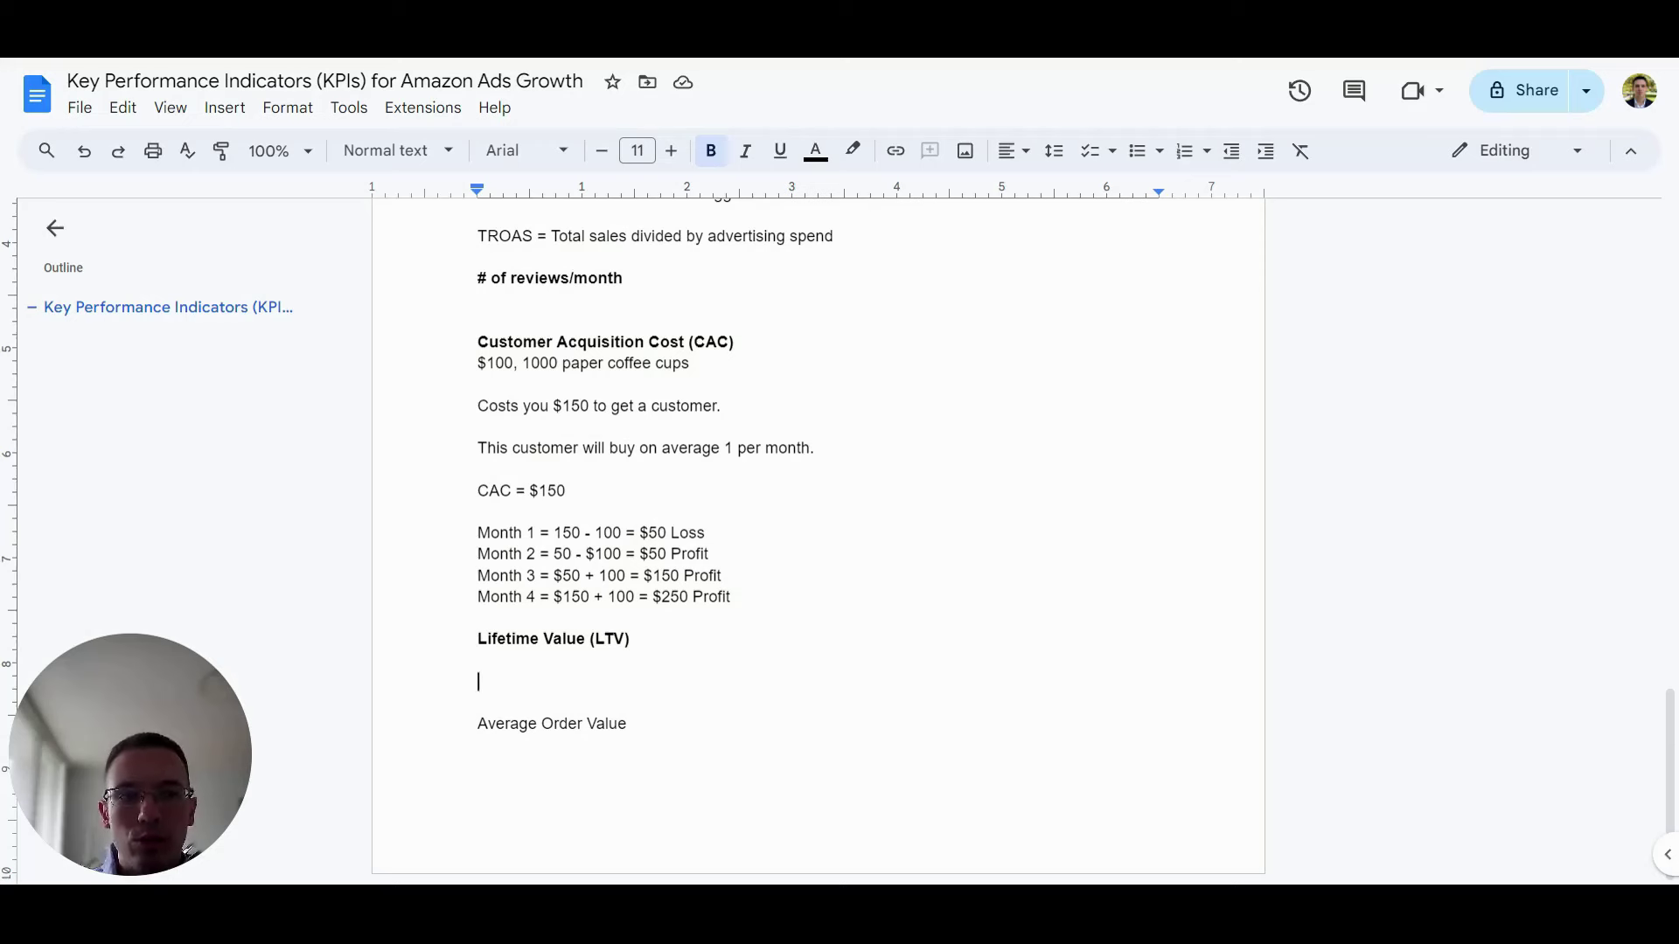
pyautogui.click(480, 511)
pyautogui.hotkey('shift', 'Left')
pyautogui.click(723, 575)
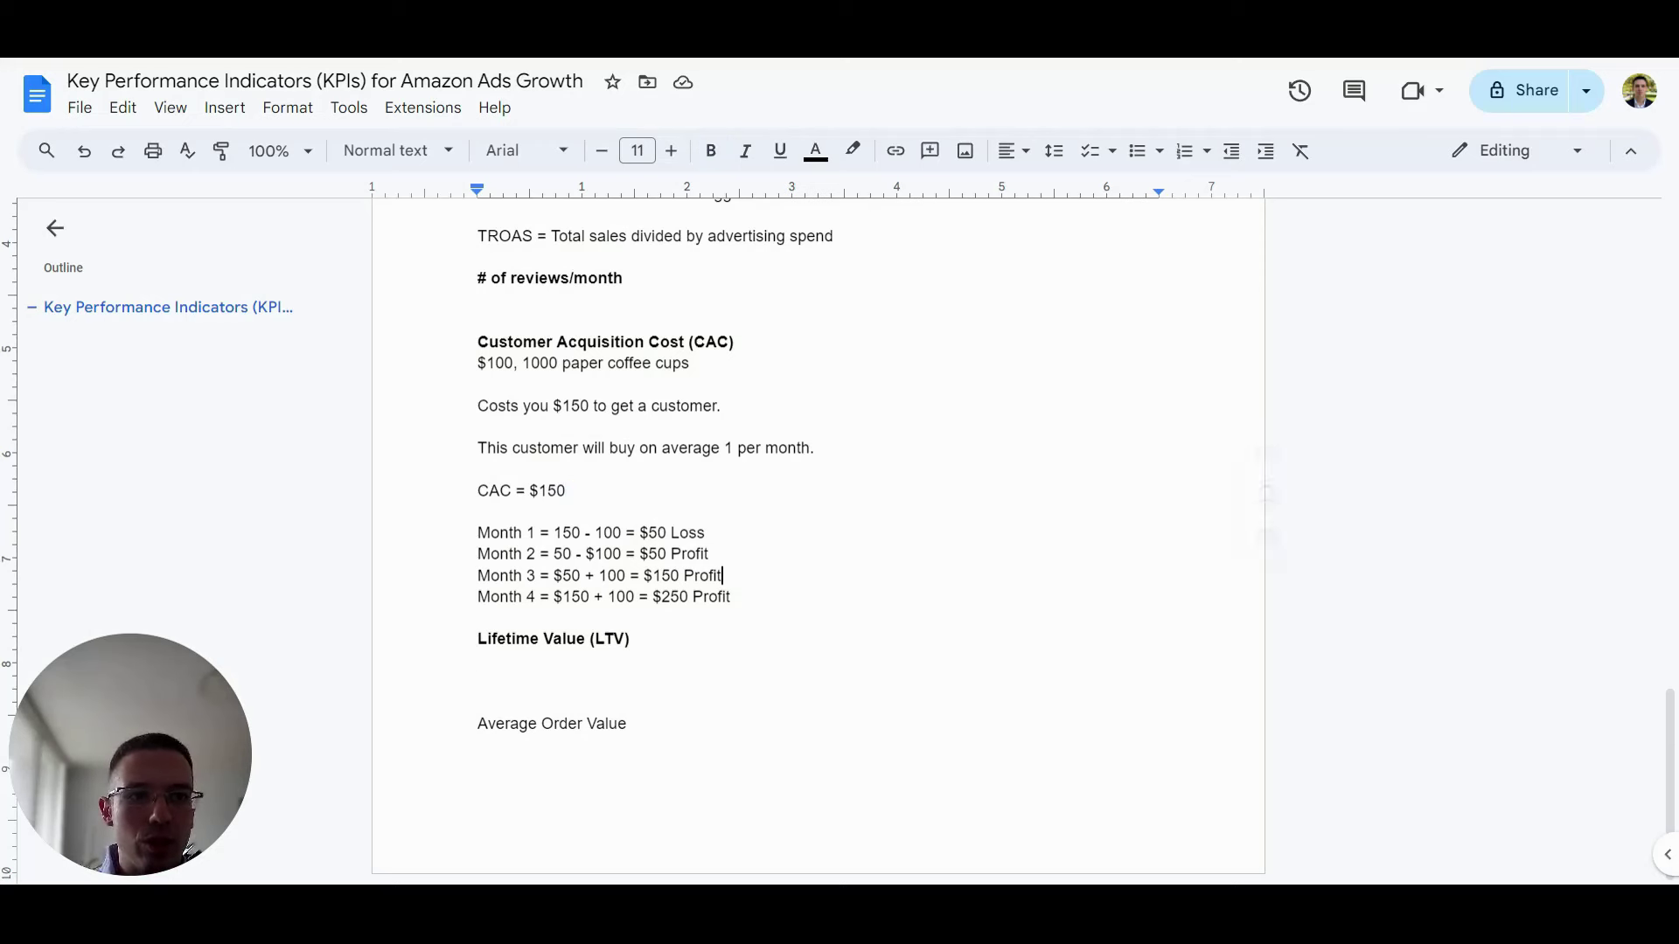
pyautogui.click(478, 681)
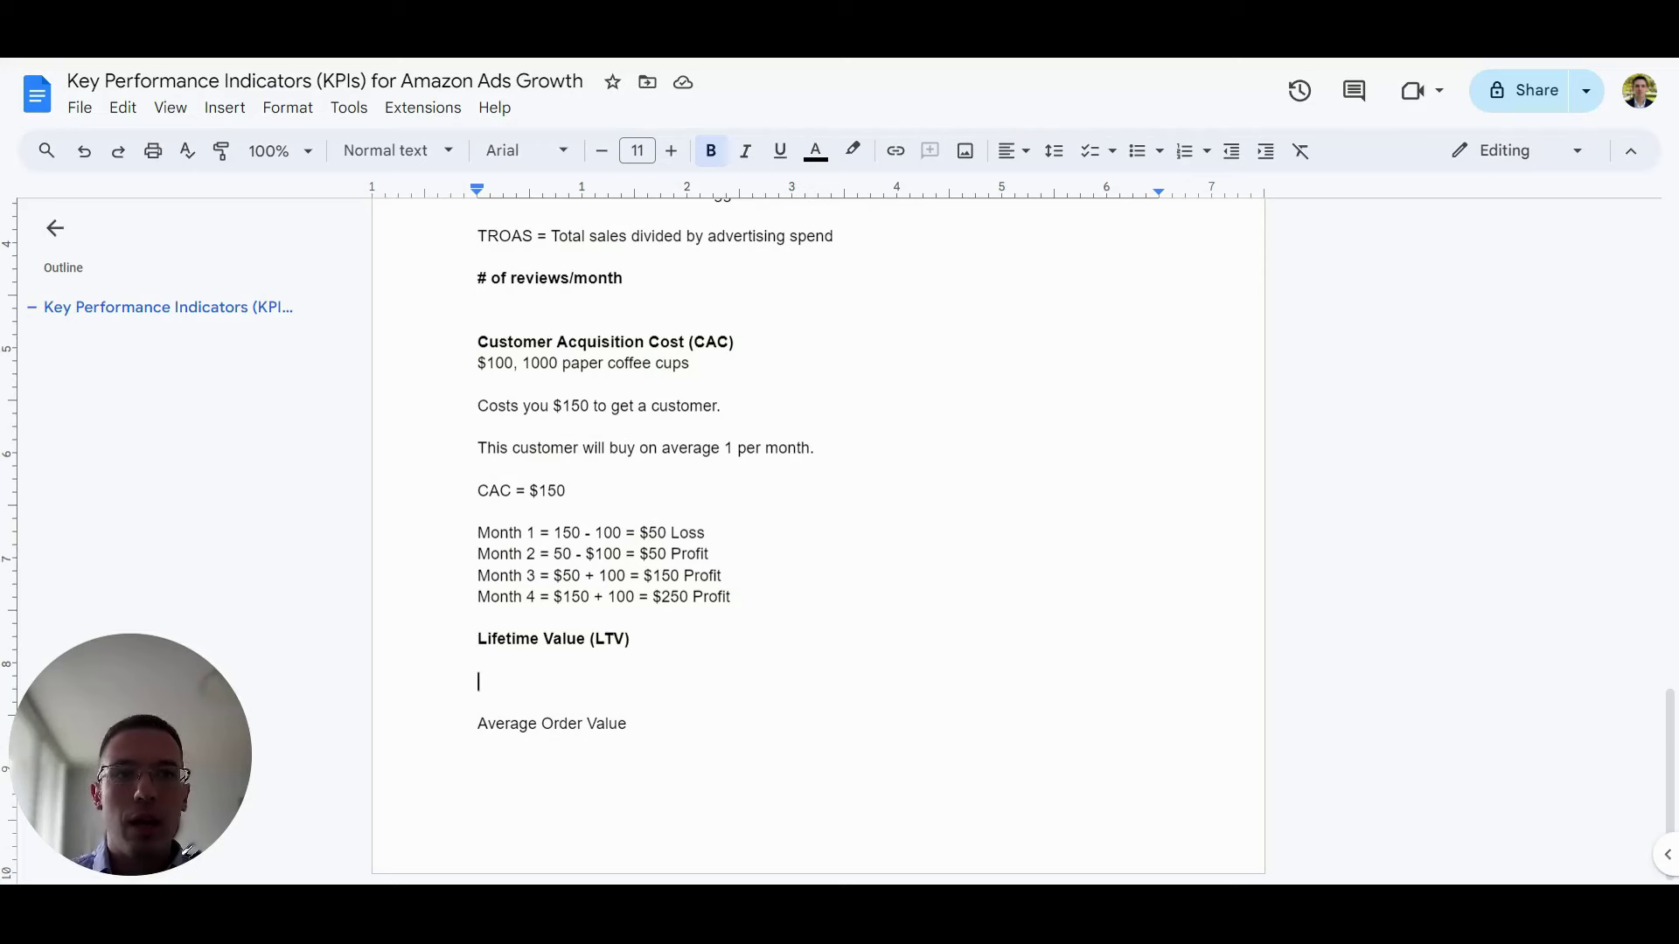
pyautogui.write('C')
pyautogui.press('BackSpace')
pyautogui.hotkey('ctrl', 'b')
pyautogui.write('CAC = 150')
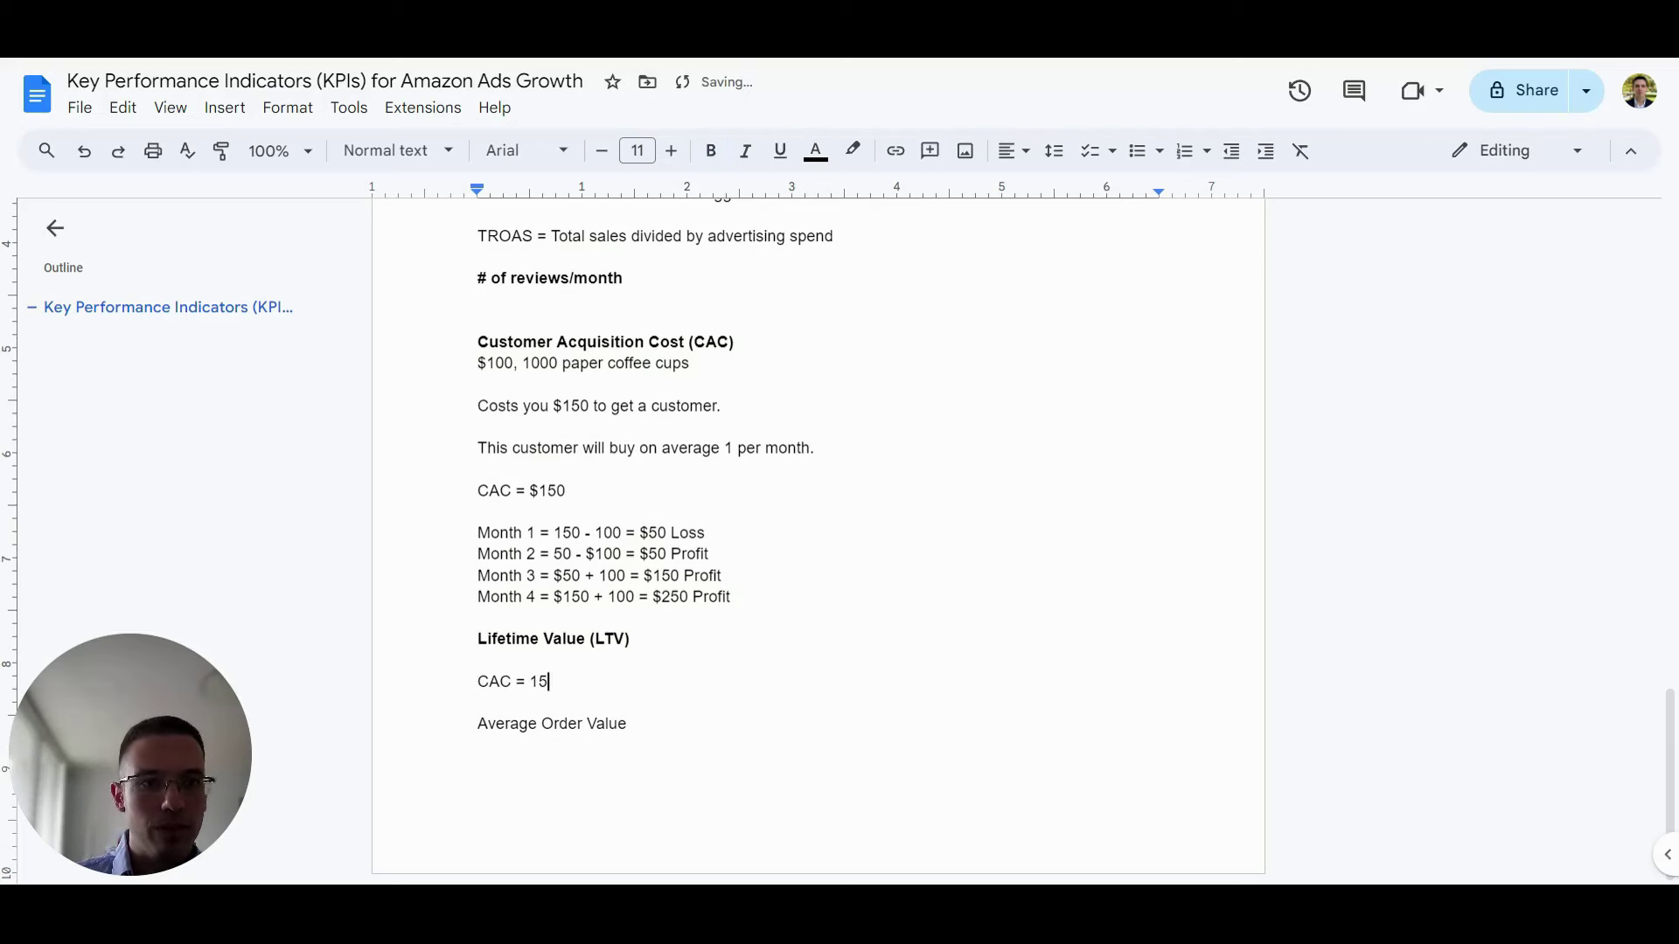
pyautogui.press('Left')
pyautogui.press('Left')
pyautogui.write('$')
pyautogui.press('Down')
pyautogui.press('Return')
pyautogui.hotkey('ctrl', 'shift', 'End')
pyautogui.press('BackSpace')
pyautogui.press('BackSpace')
pyautogui.write('LTV = ')
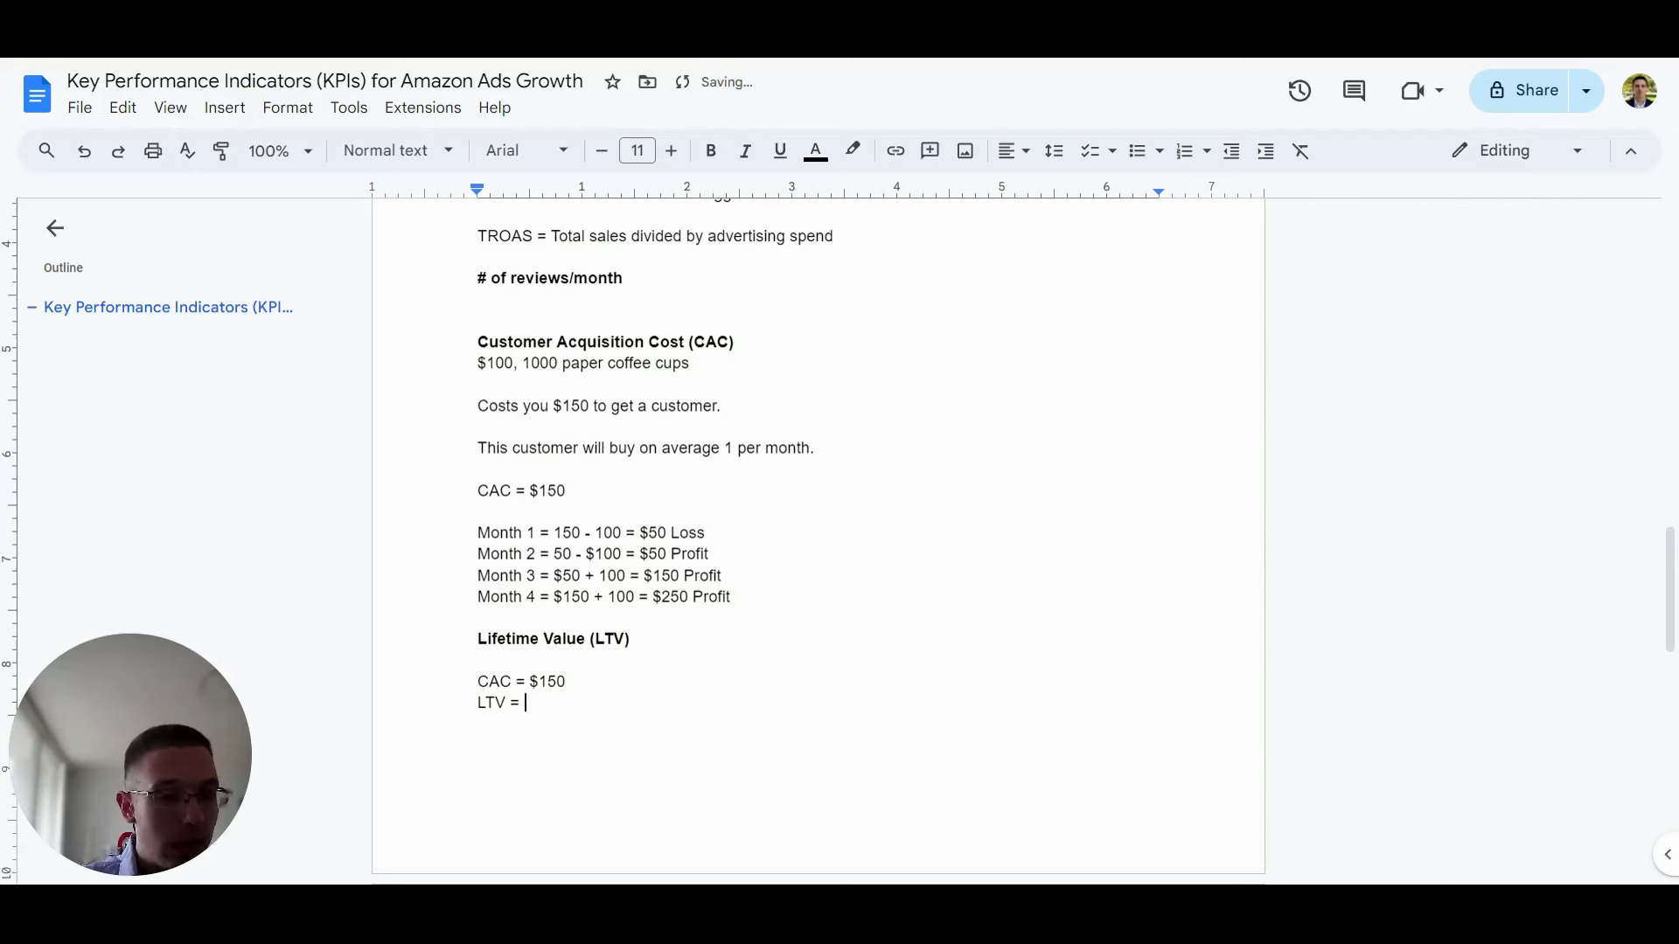
pyautogui.write('$1,500')
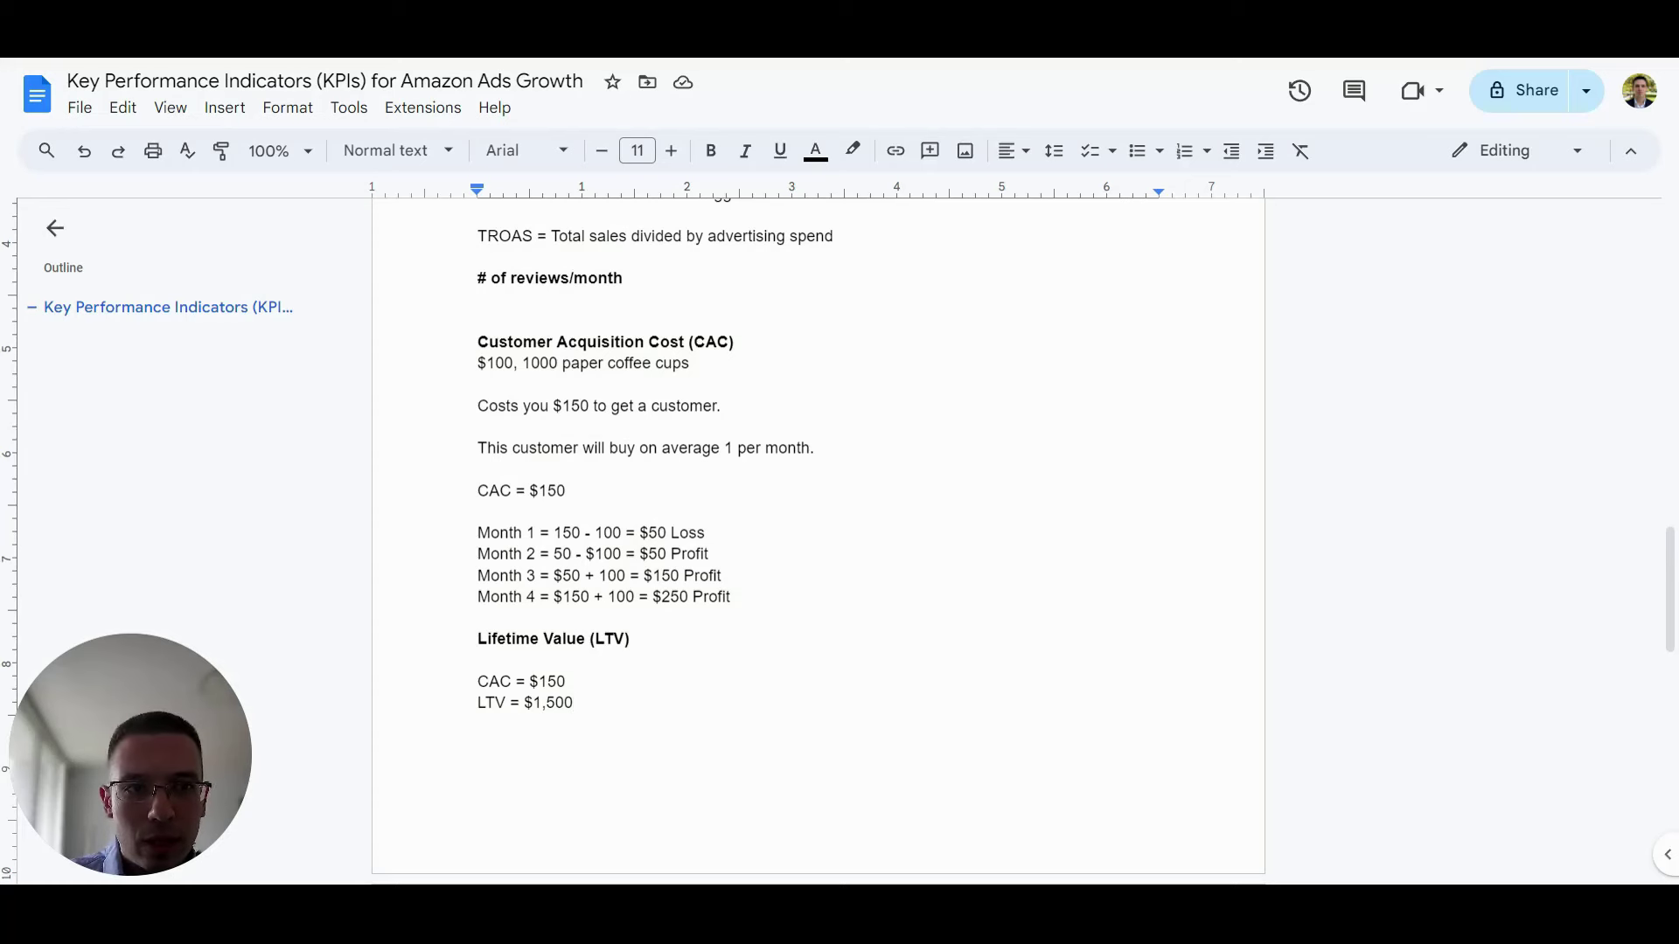
pyautogui.press('Return')
pyautogui.write('Monthly SPend')
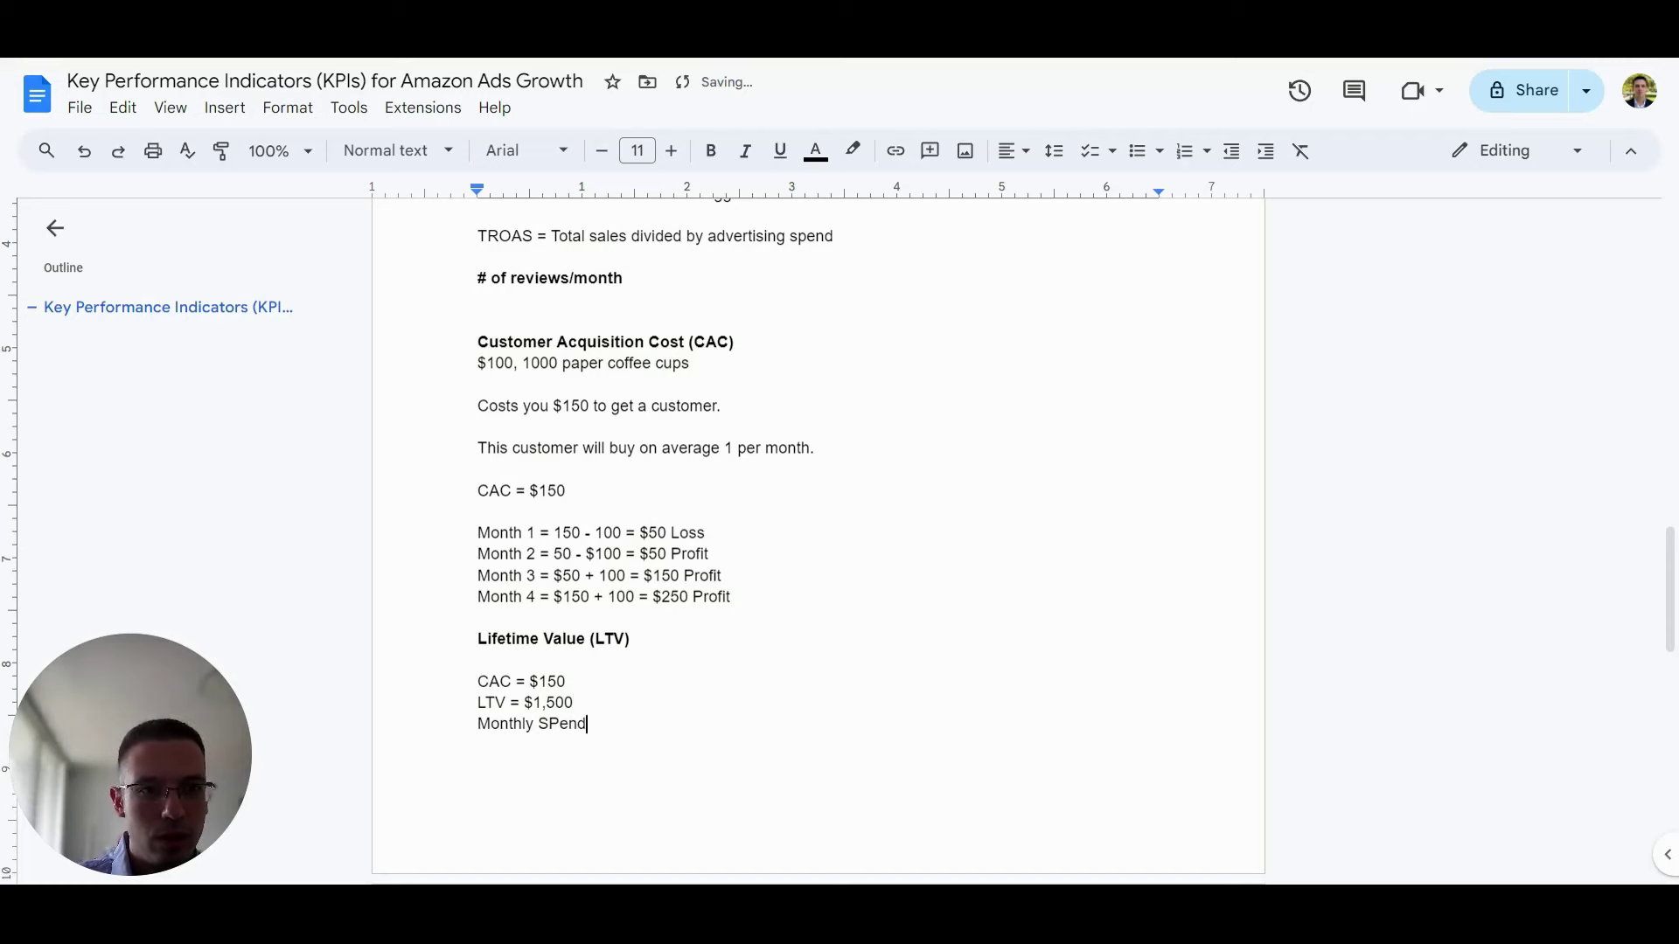
pyautogui.press('BackSpace')
pyautogui.press('BackSpace')
pyautogui.press('BackSpace')
pyautogui.write('pend * ')
pyautogui.write('Average Mon')
pyautogui.write('thly')
pyautogui.press('BackSpace')
pyautogui.press('BackSpace')
pyautogui.write('s')
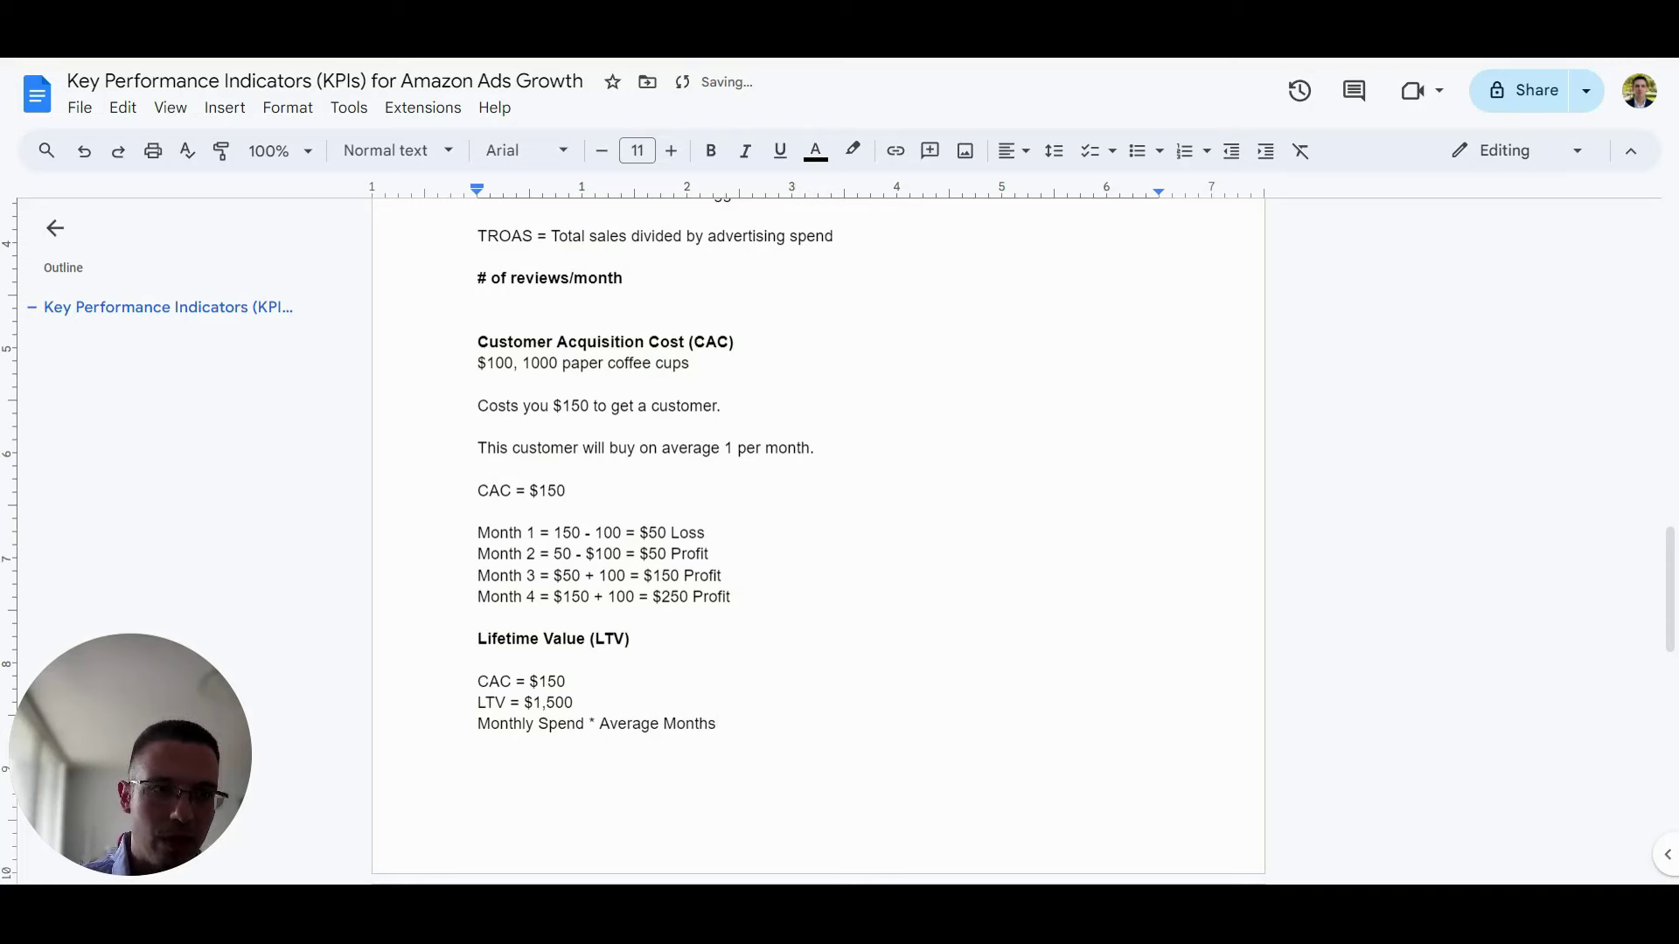
pyautogui.write(' Until Churned')
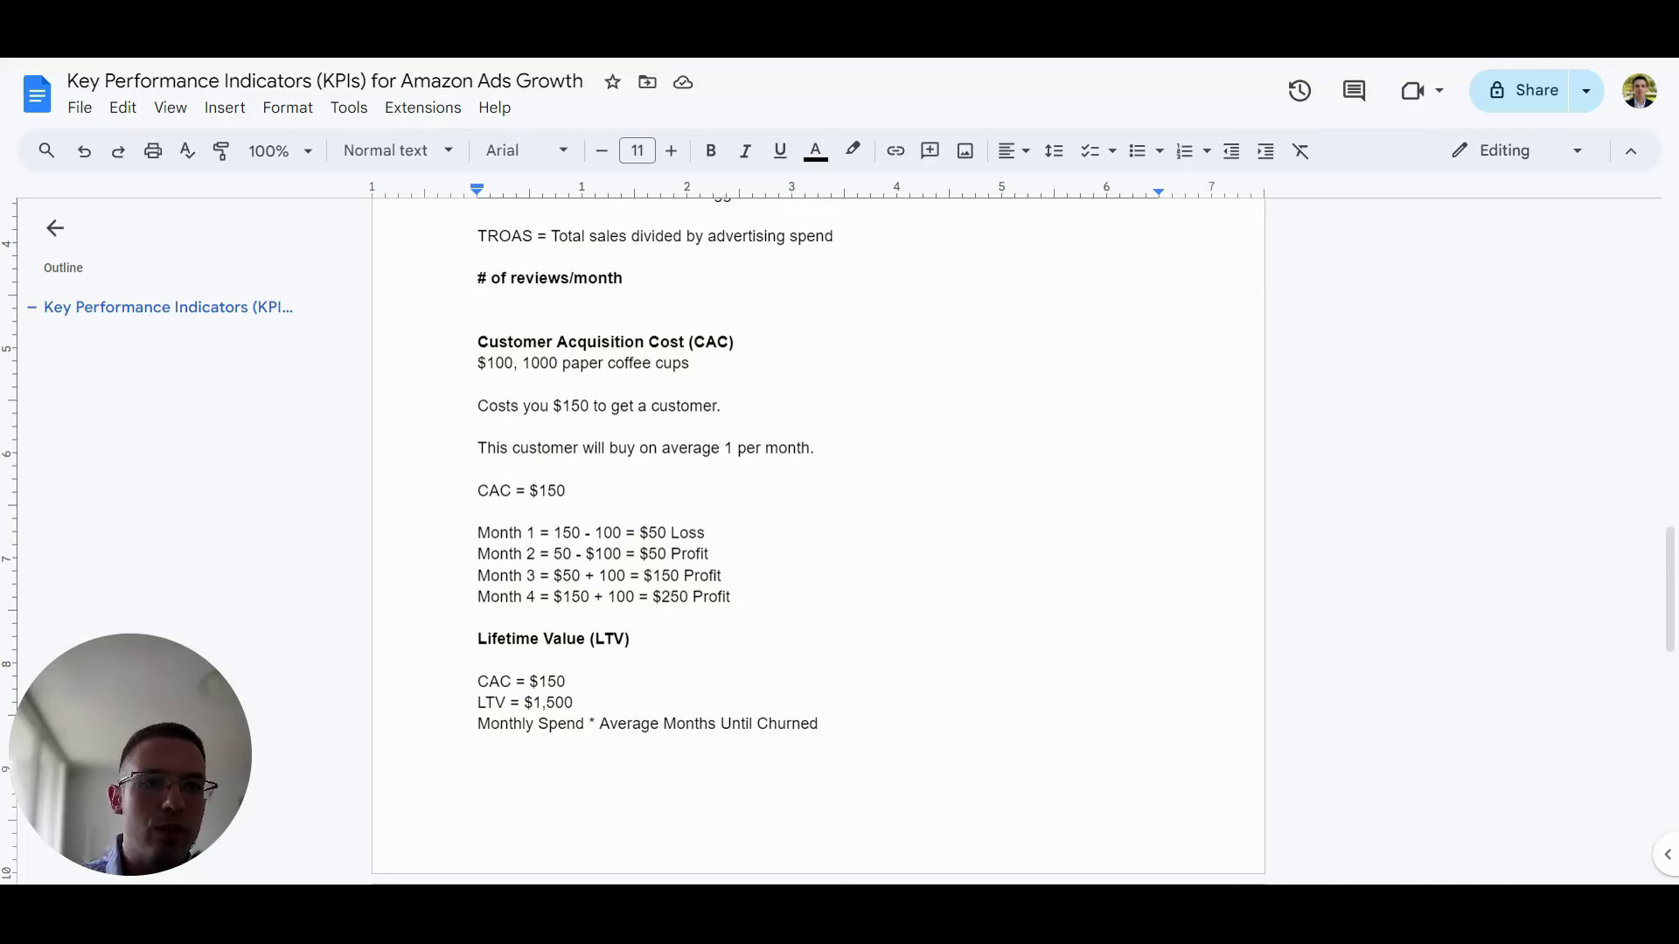
# Highlight the $150 CAC and $1,500 LTV values, then go to the empty line below the formula.
pyautogui.moveTo(574, 703)
pyautogui.mouseDown()
pyautogui.moveTo(511, 703)
pyautogui.moveTo(477, 681)
pyautogui.moveTo(574, 703)
pyautogui.mouseUp()
pyautogui.click(487, 701)
pyautogui.click(574, 703)
pyautogui.click(574, 703)
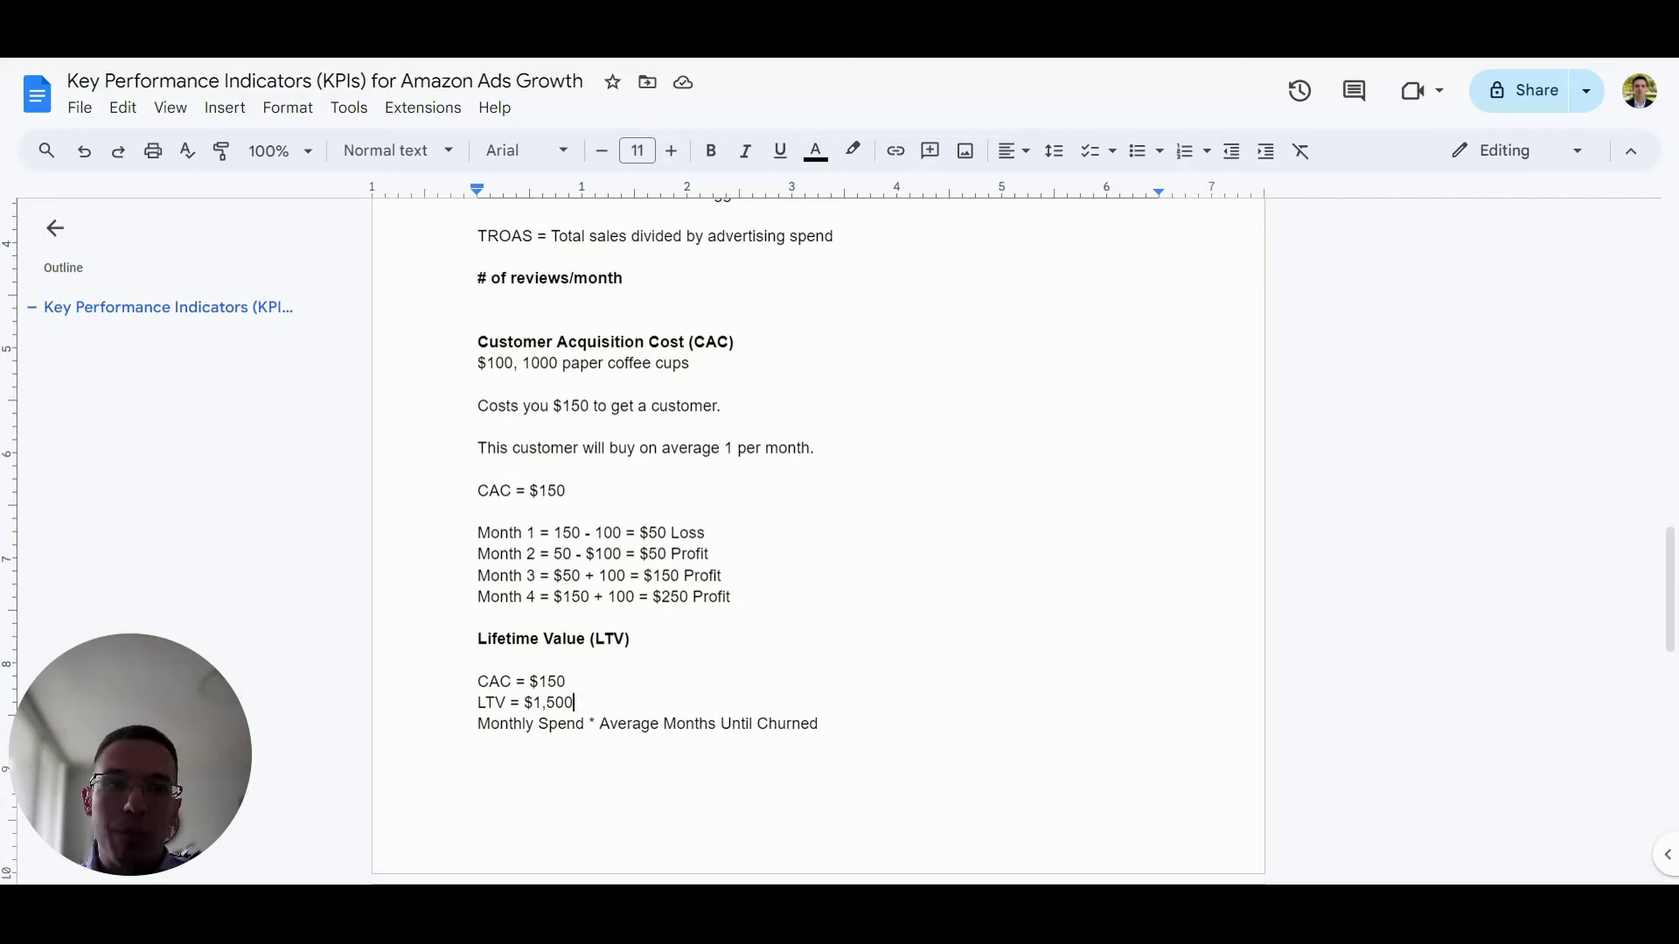
pyautogui.click(478, 745)
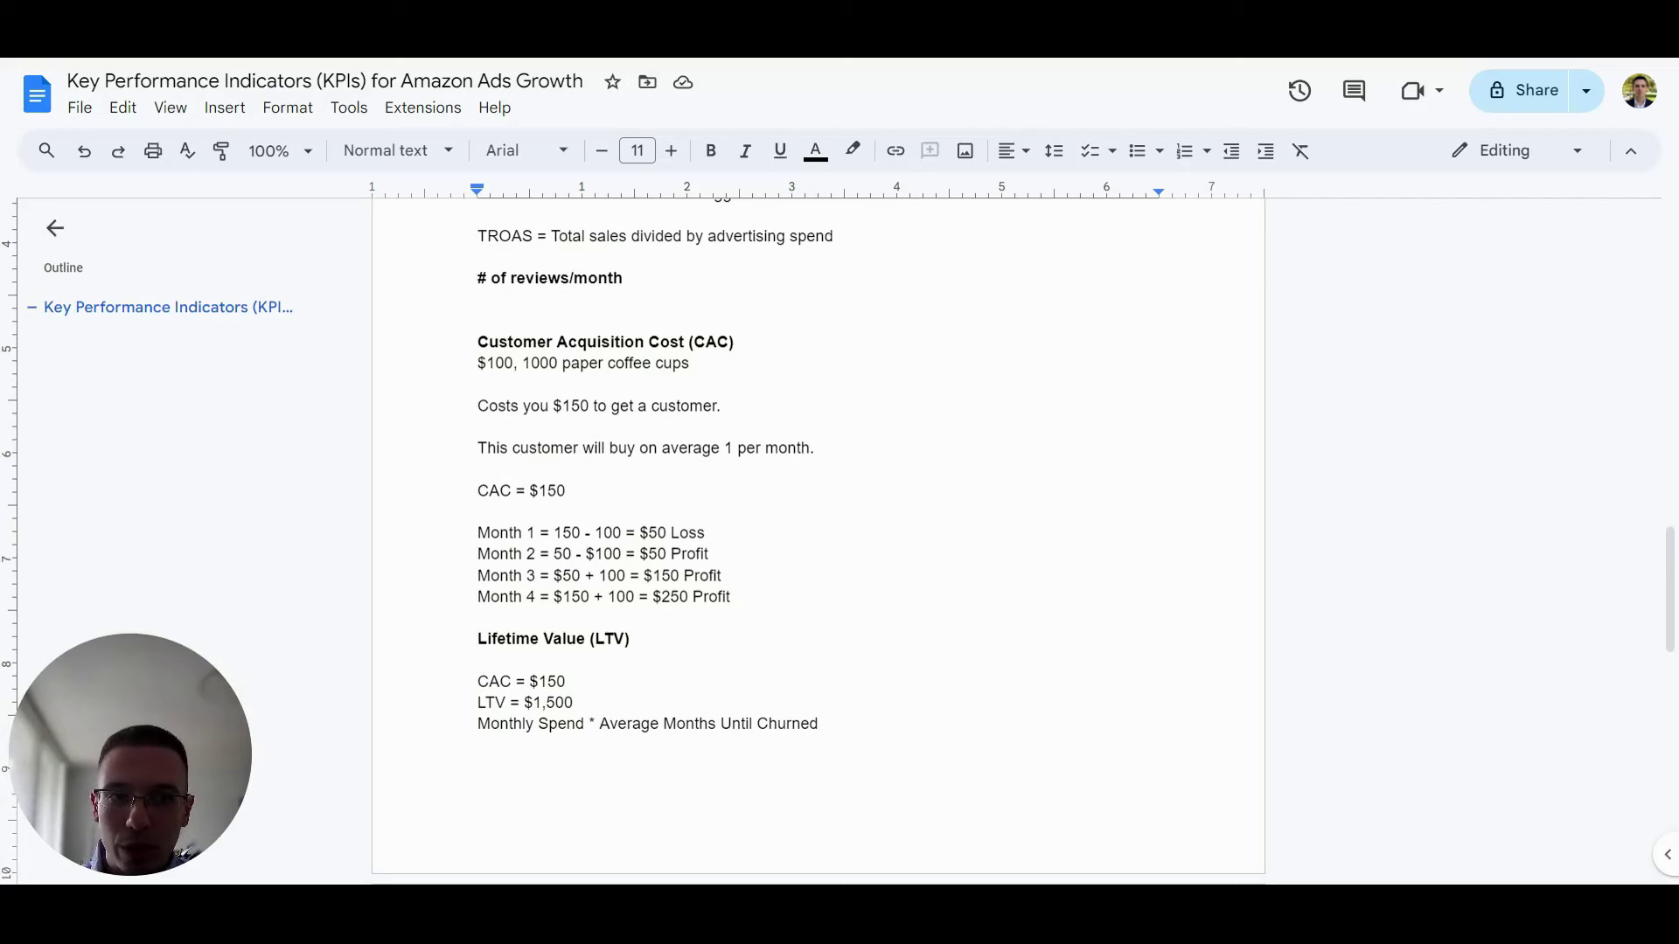
pyautogui.moveTo(525, 682); pyautogui.dragTo(566, 682)
pyautogui.click(548, 682)
pyautogui.moveTo(525, 703); pyautogui.dragTo(577, 703)
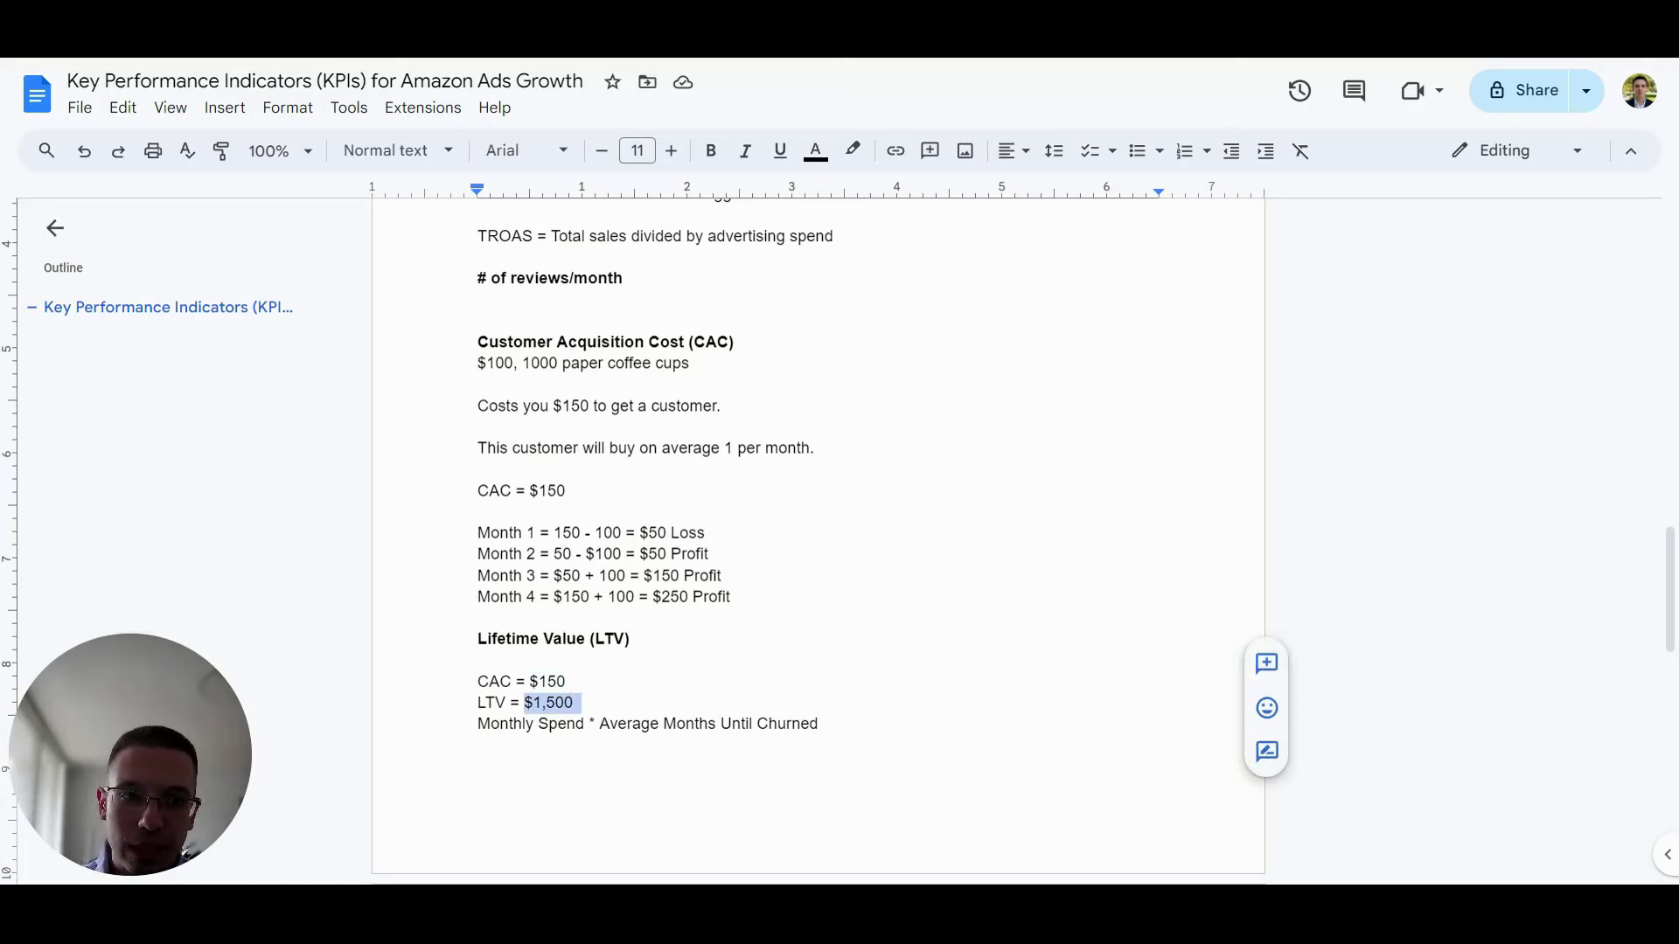
pyautogui.click(548, 703)
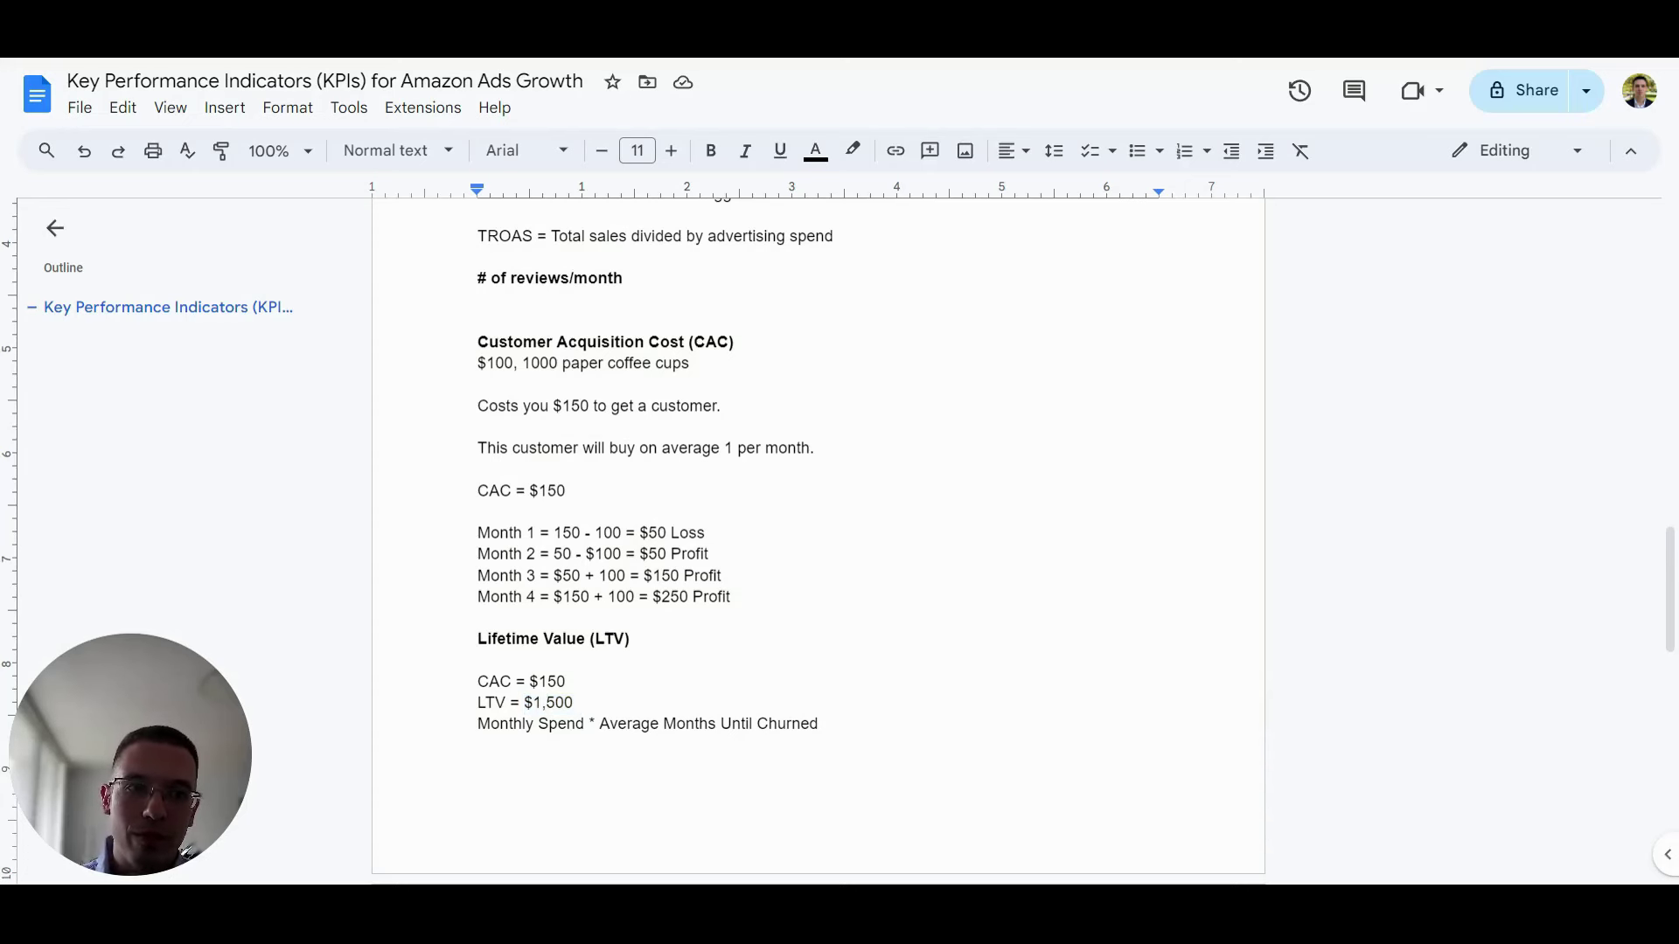
pyautogui.click(479, 745)
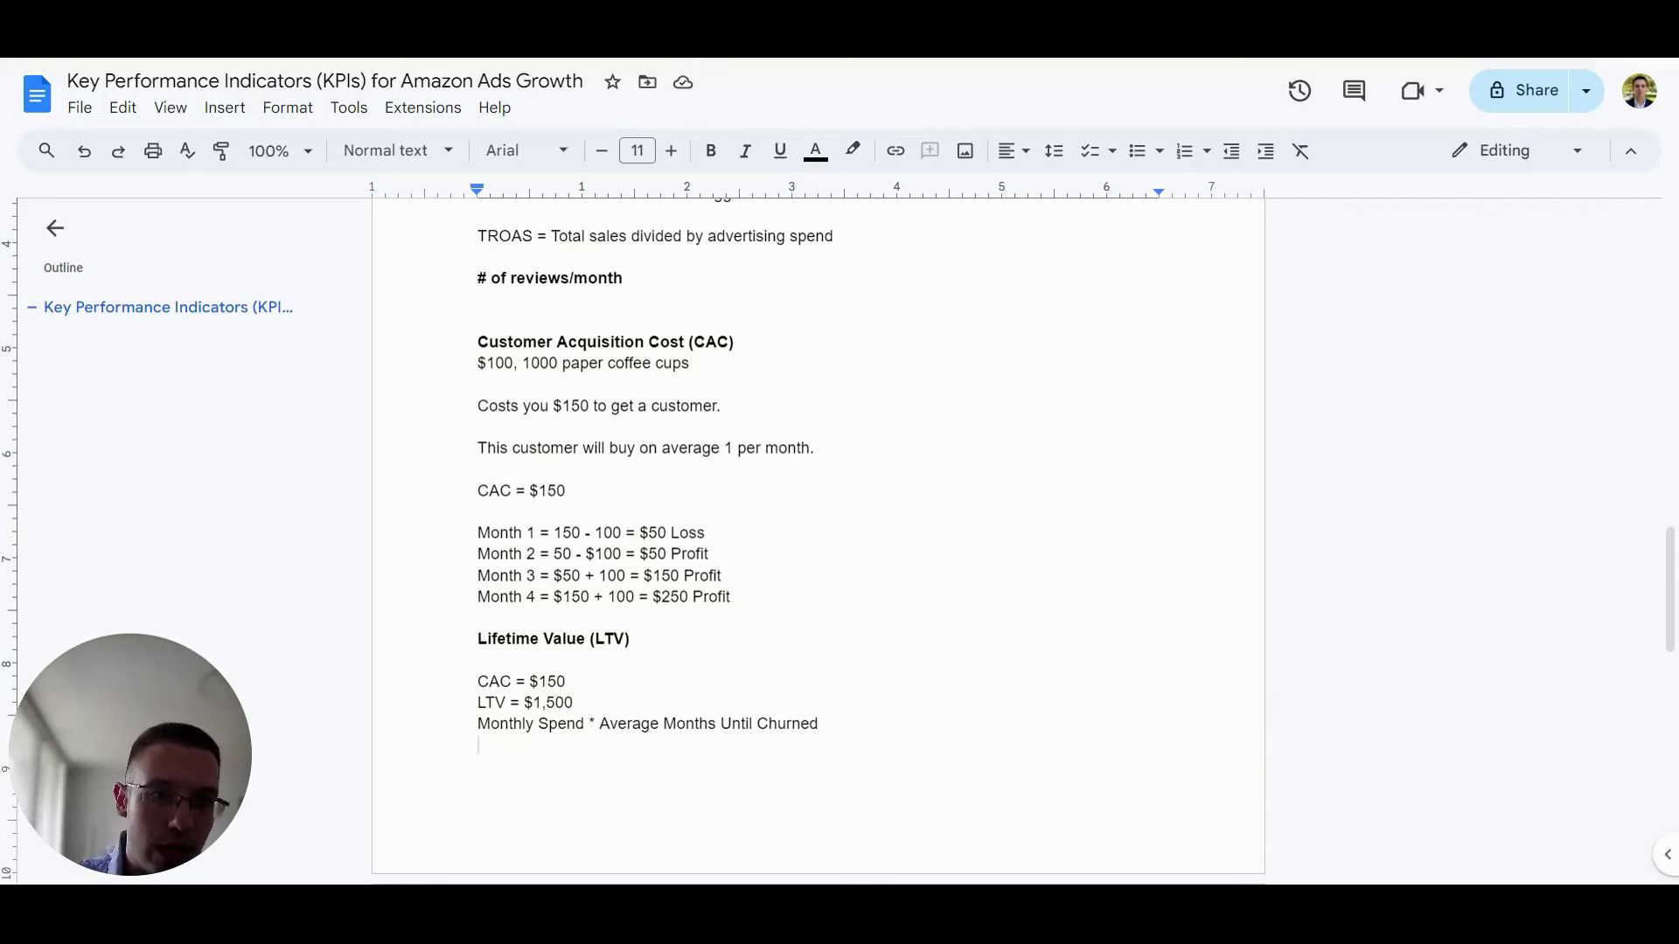
# Complete the line as 'LTV = $300' and remove the extra blank lines.
pyautogui.write('LTV ')
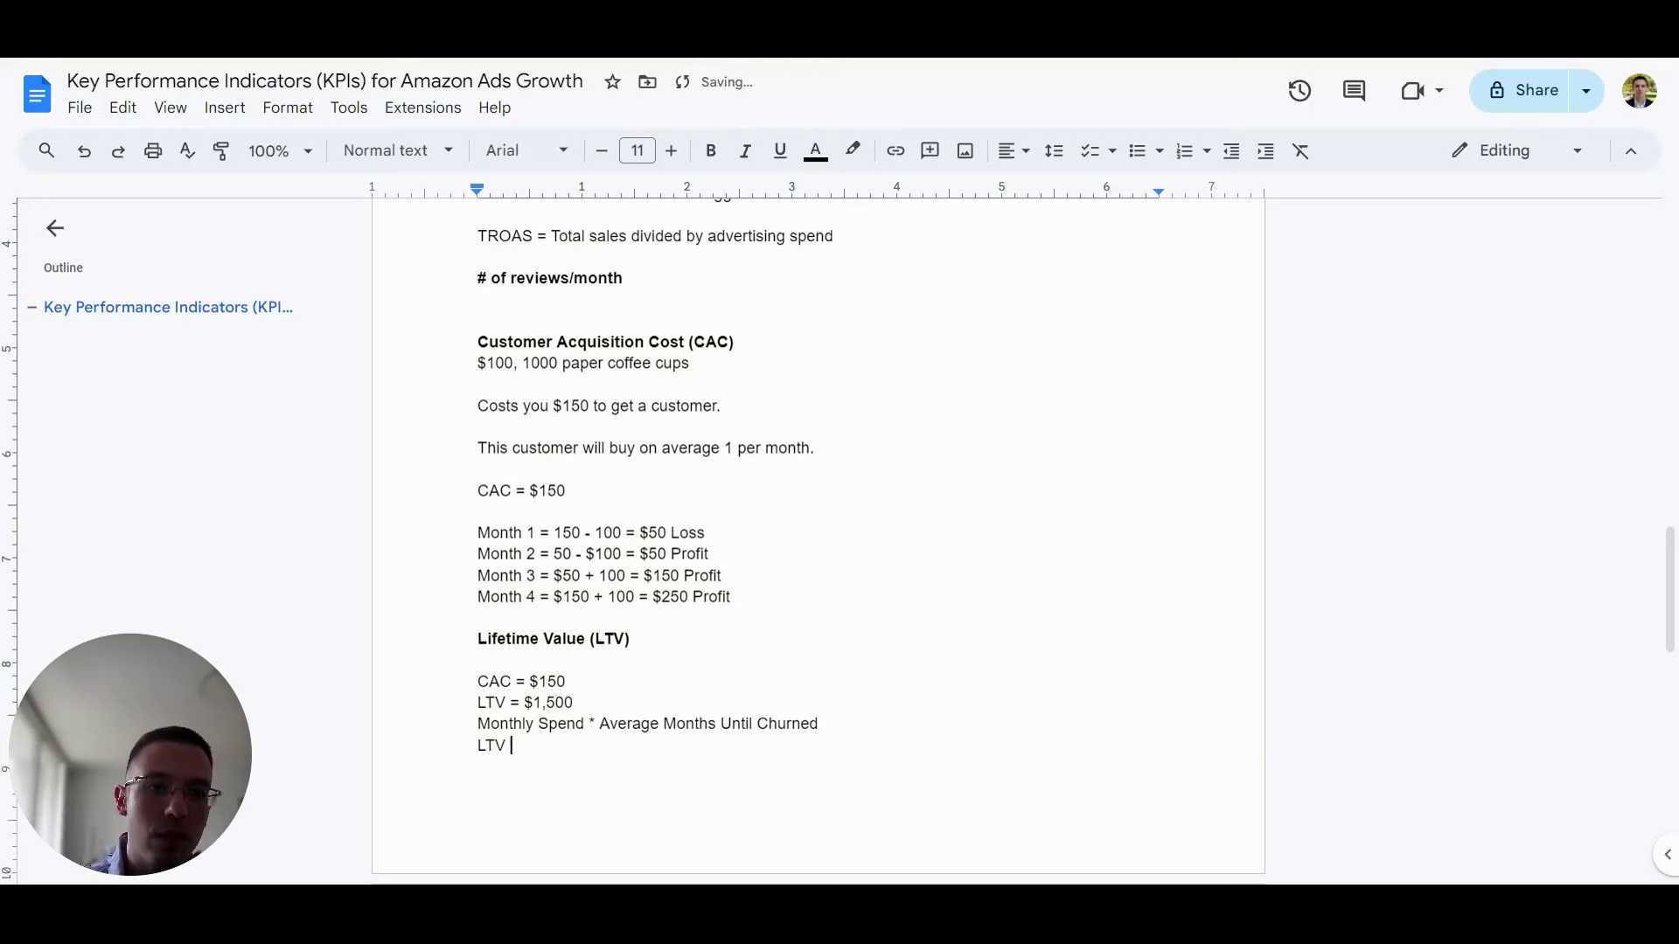
pyautogui.write('= $300')
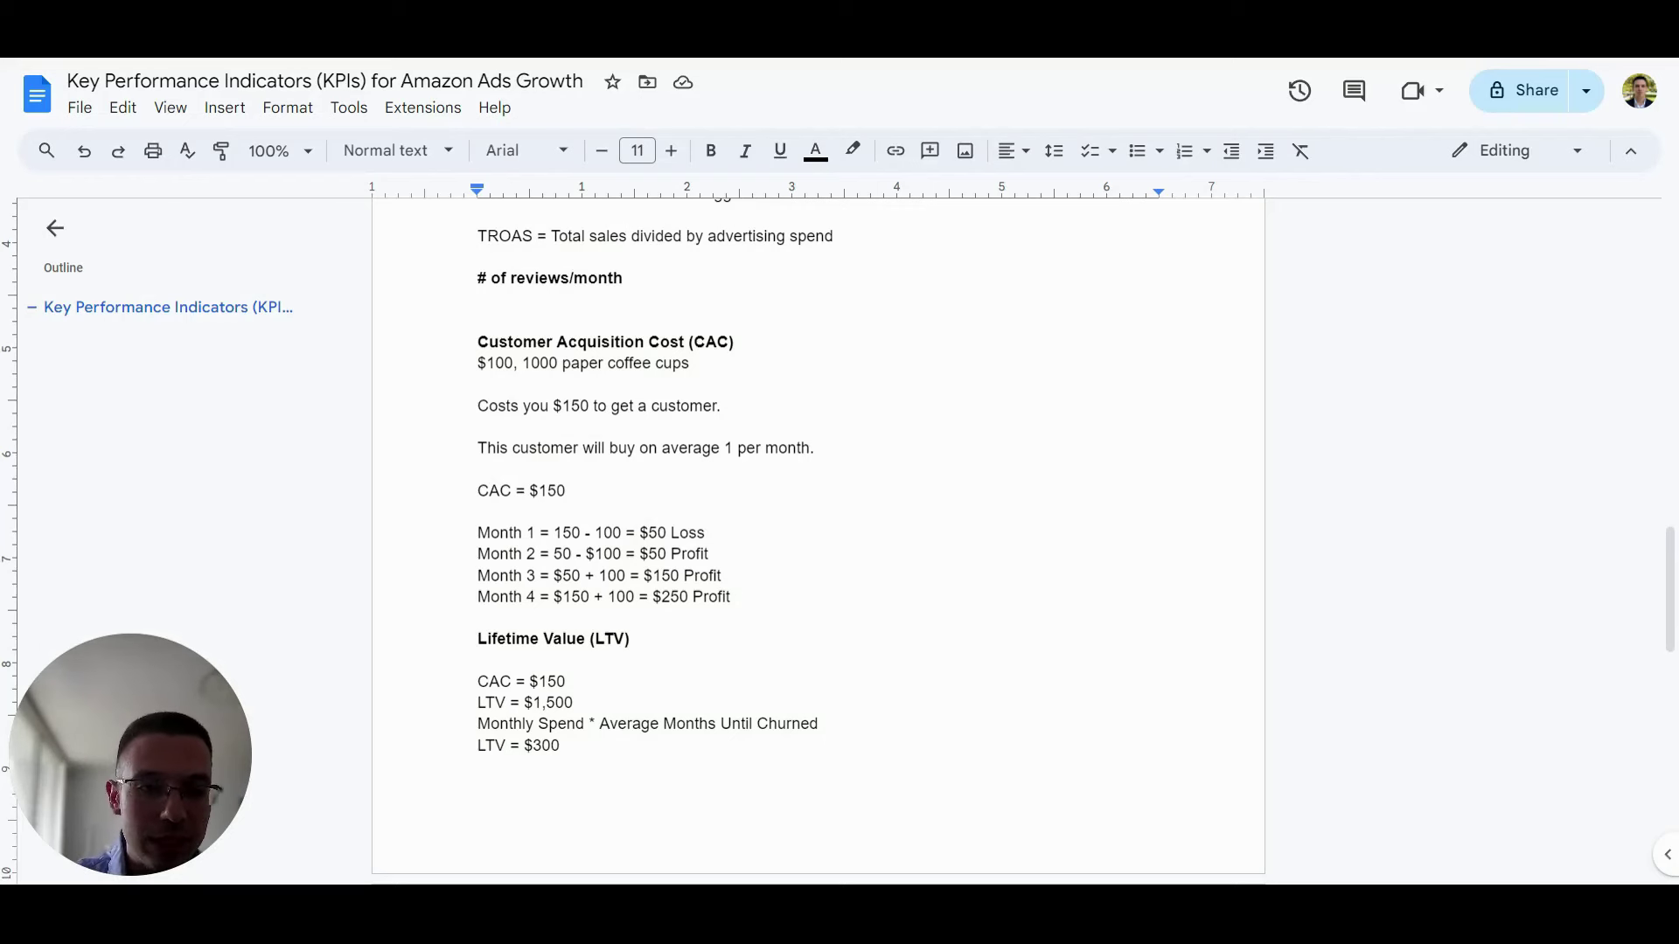
pyautogui.scroll(-2, 818, 525)
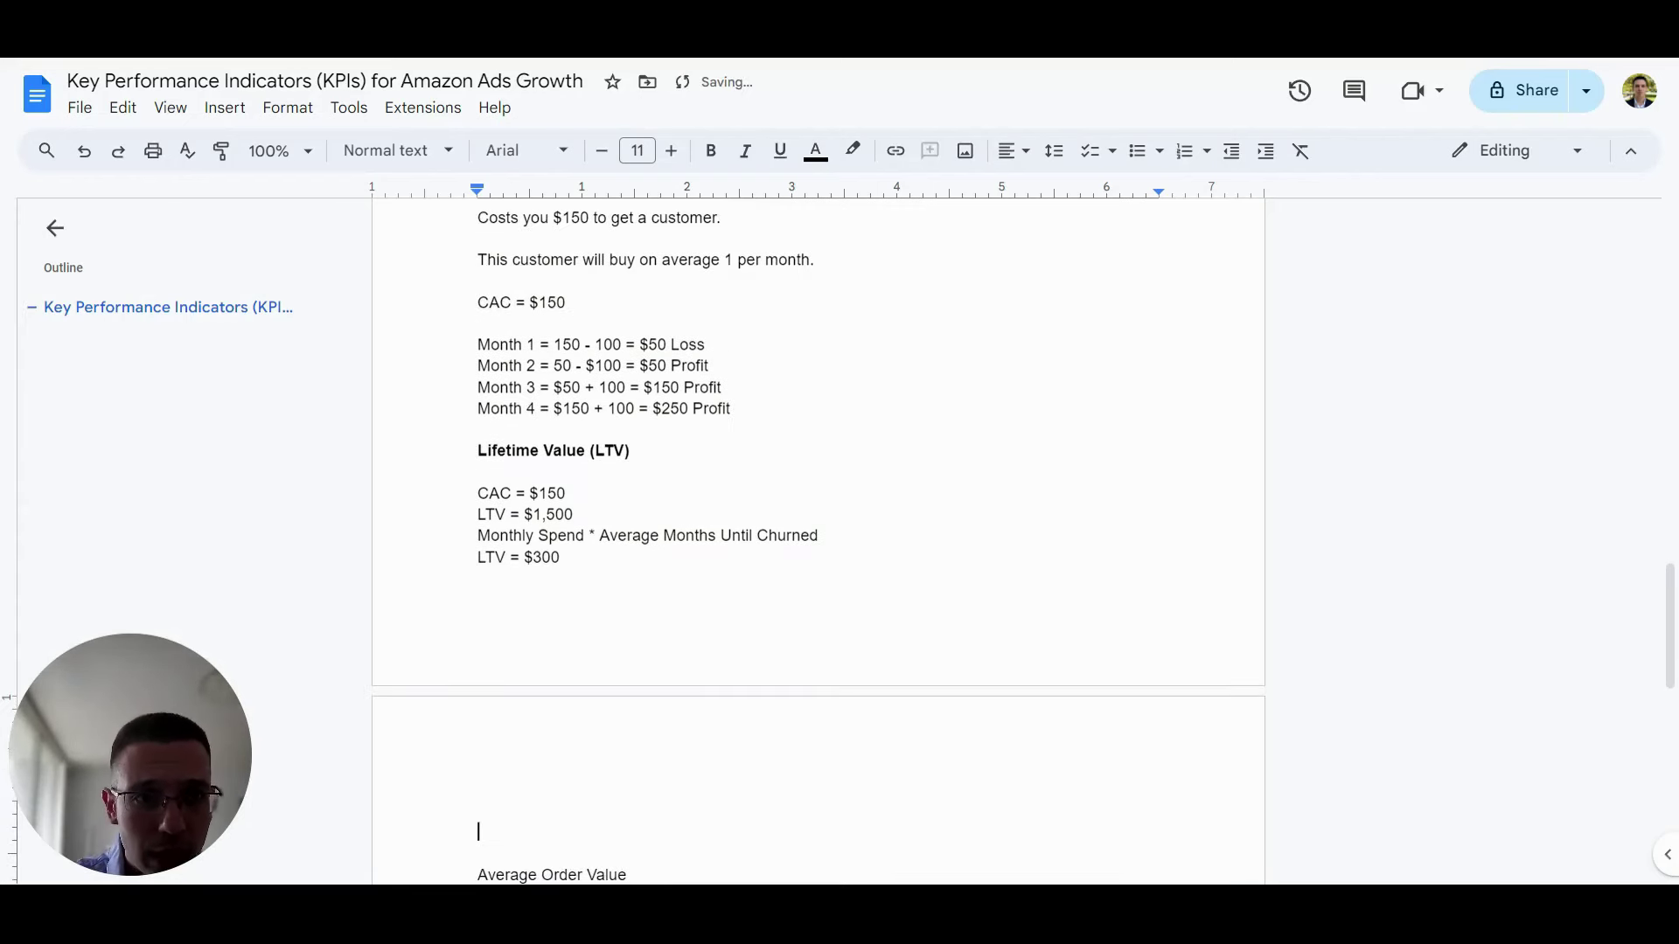
pyautogui.press('BackSpace')
pyautogui.press('BackSpace')
pyautogui.press('BackSpace')
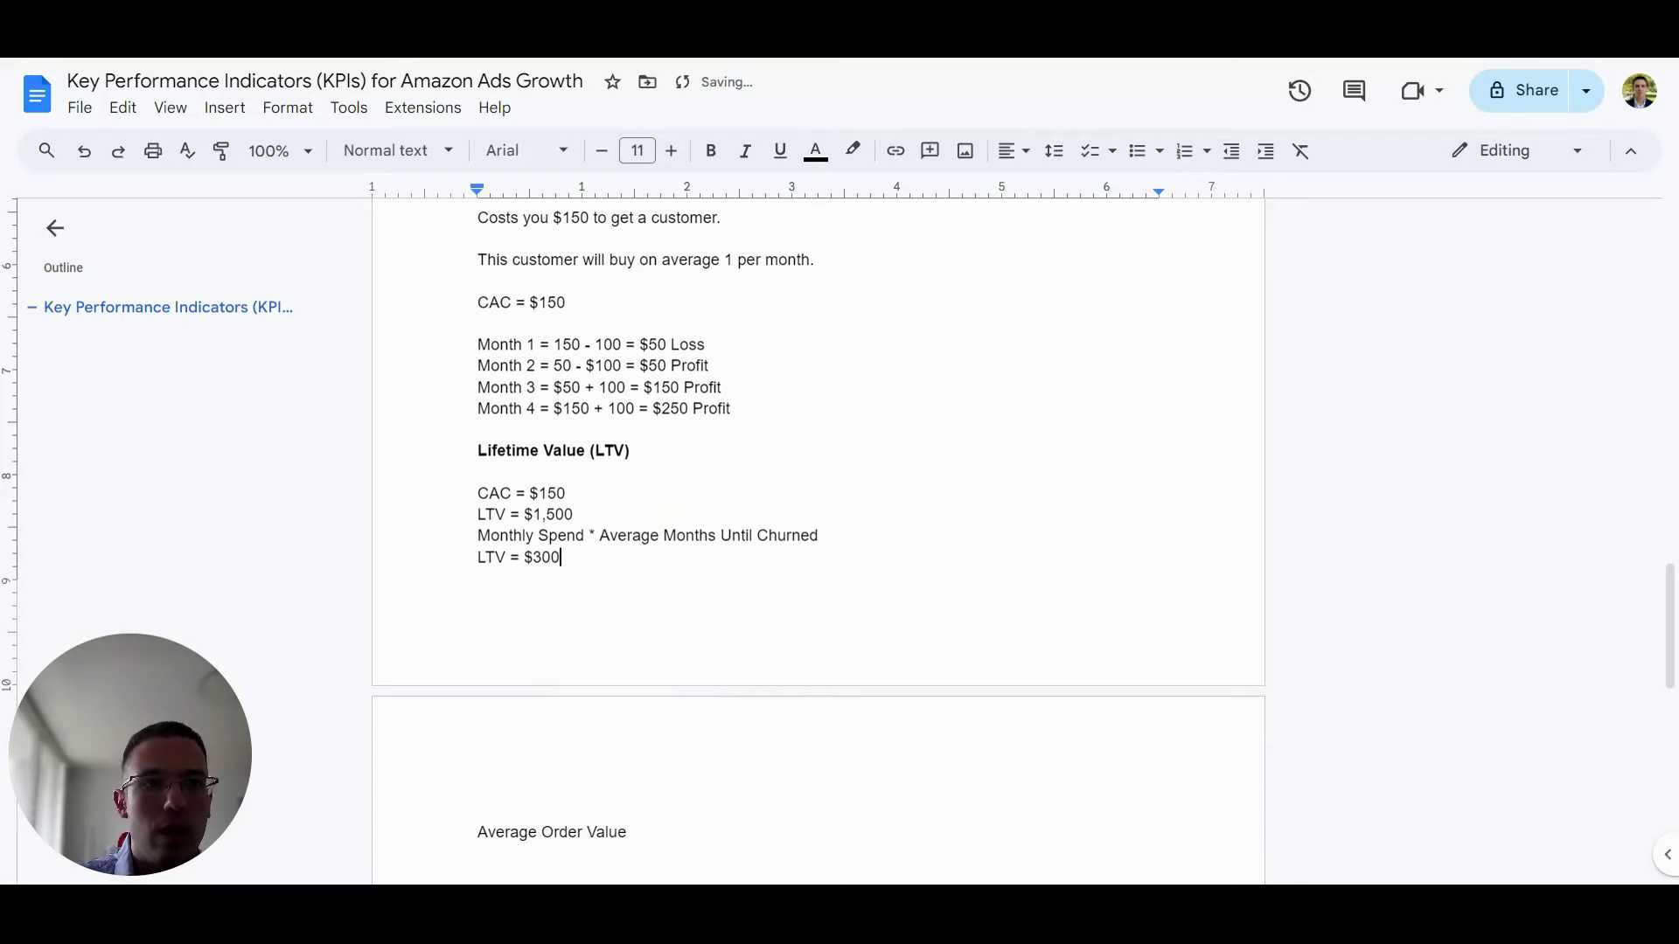
# Add ratio lines 'CAC/LTV = 0.5' and 'LTV/CAC = 2' above Average Order Value.
pyautogui.click(477, 810)
pyautogui.press('Return')
pyautogui.press('Up')
pyautogui.write('CAC/LTV = 0.5')
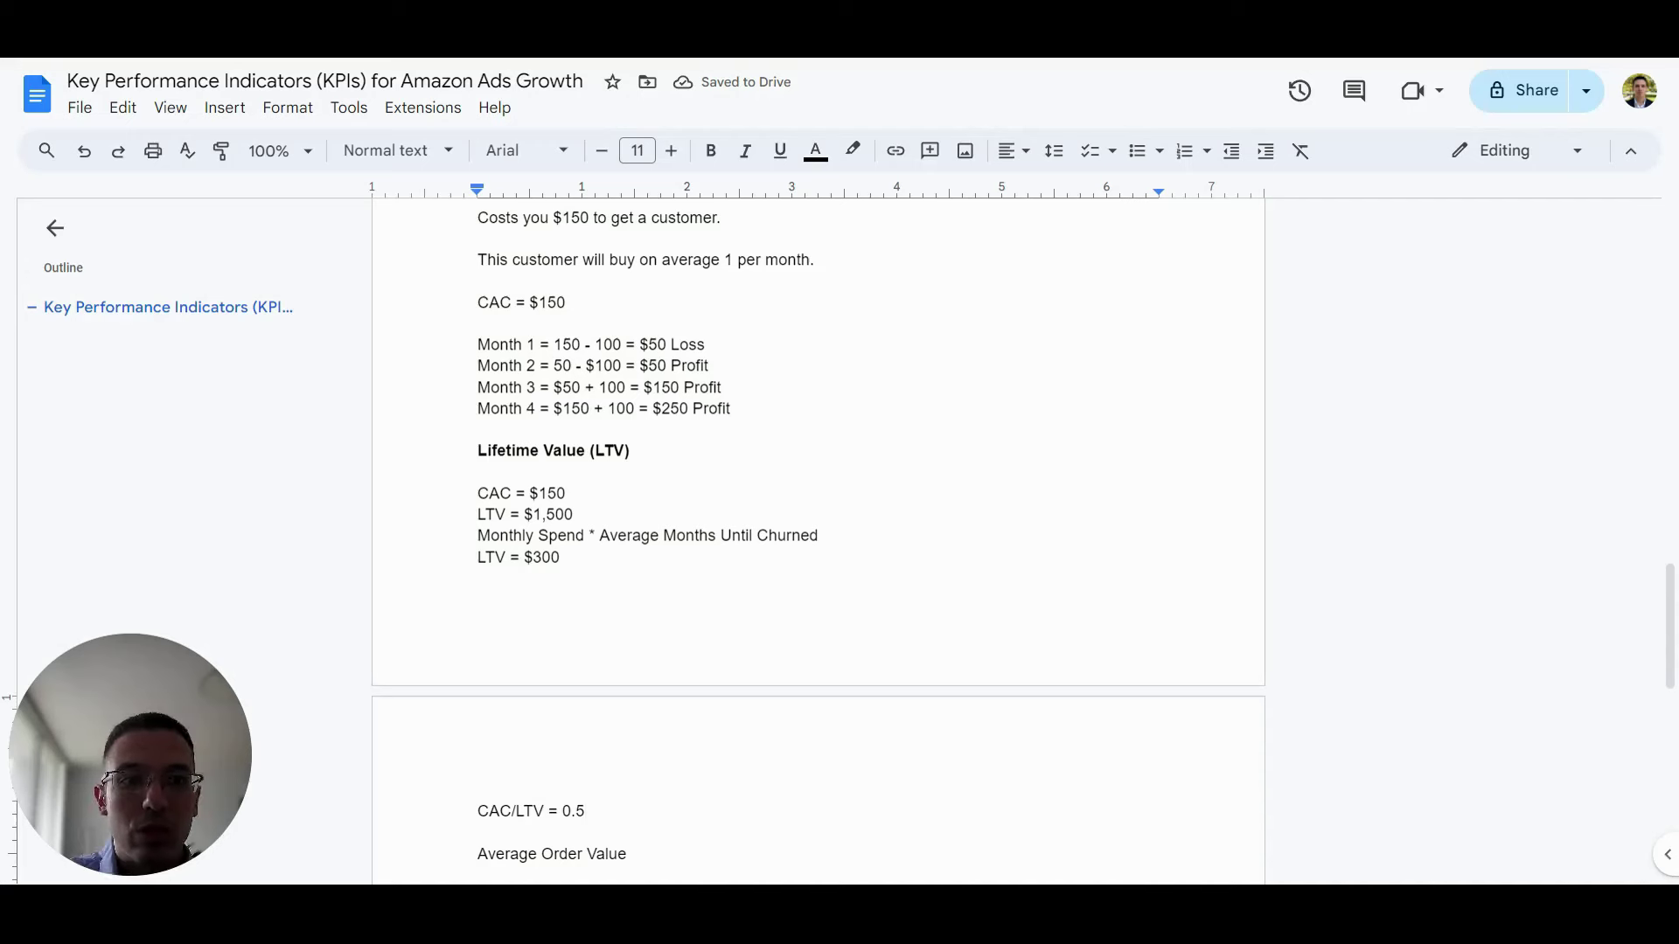
pyautogui.press('Return')
pyautogui.write('LTV/')
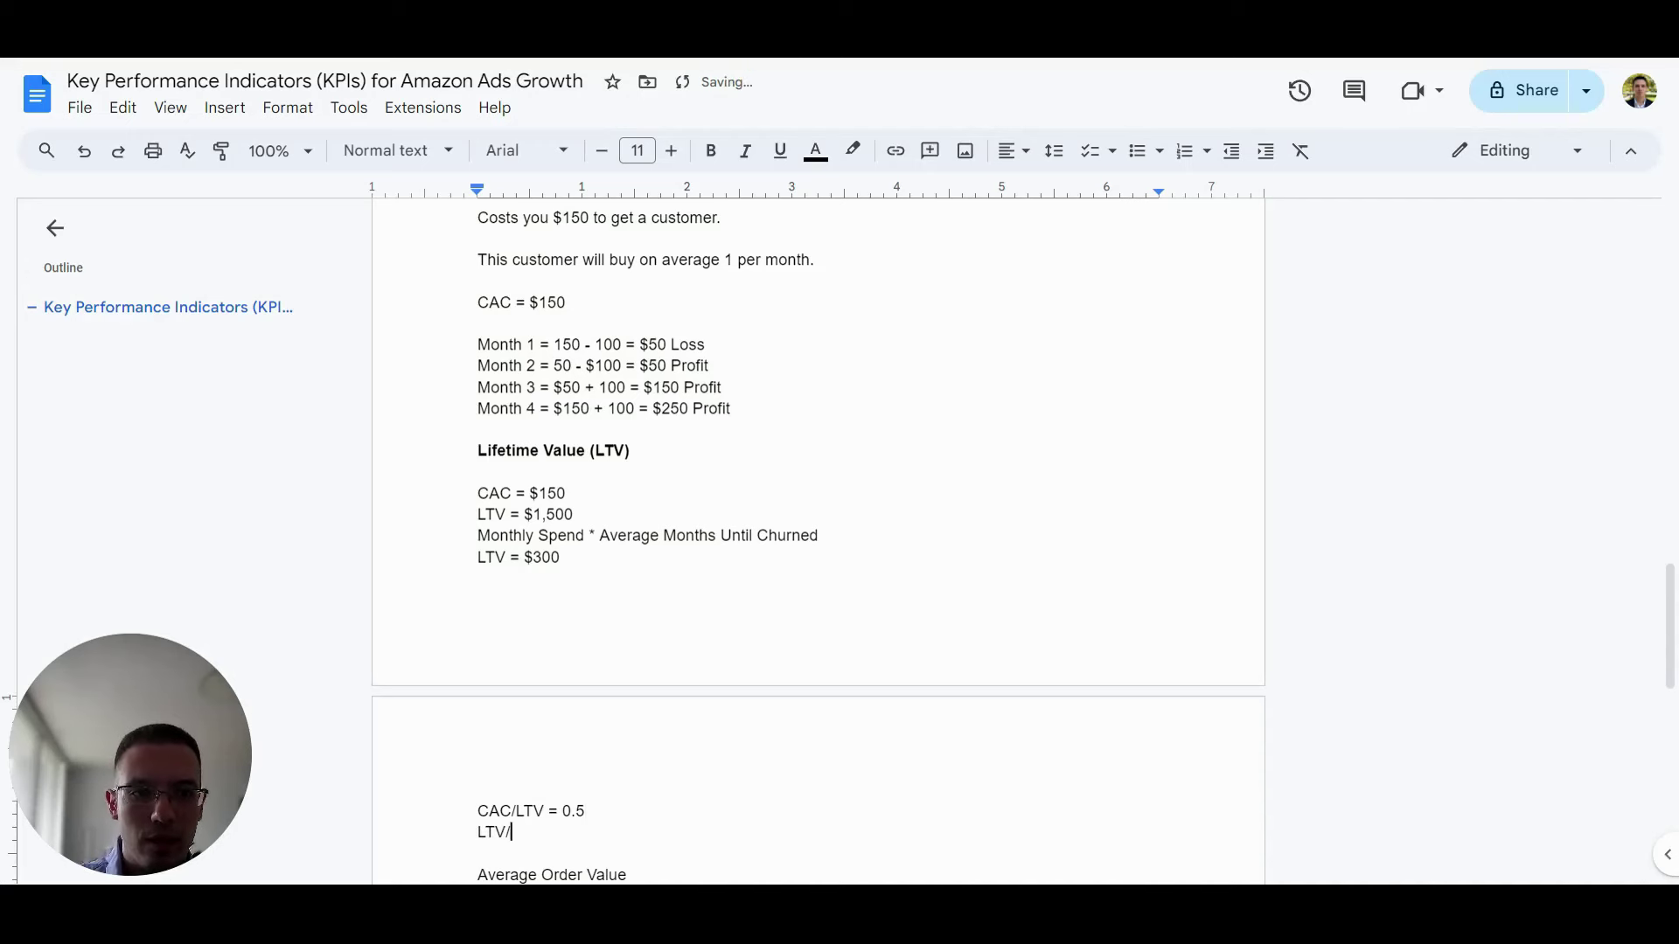
pyautogui.write('CAC = ')
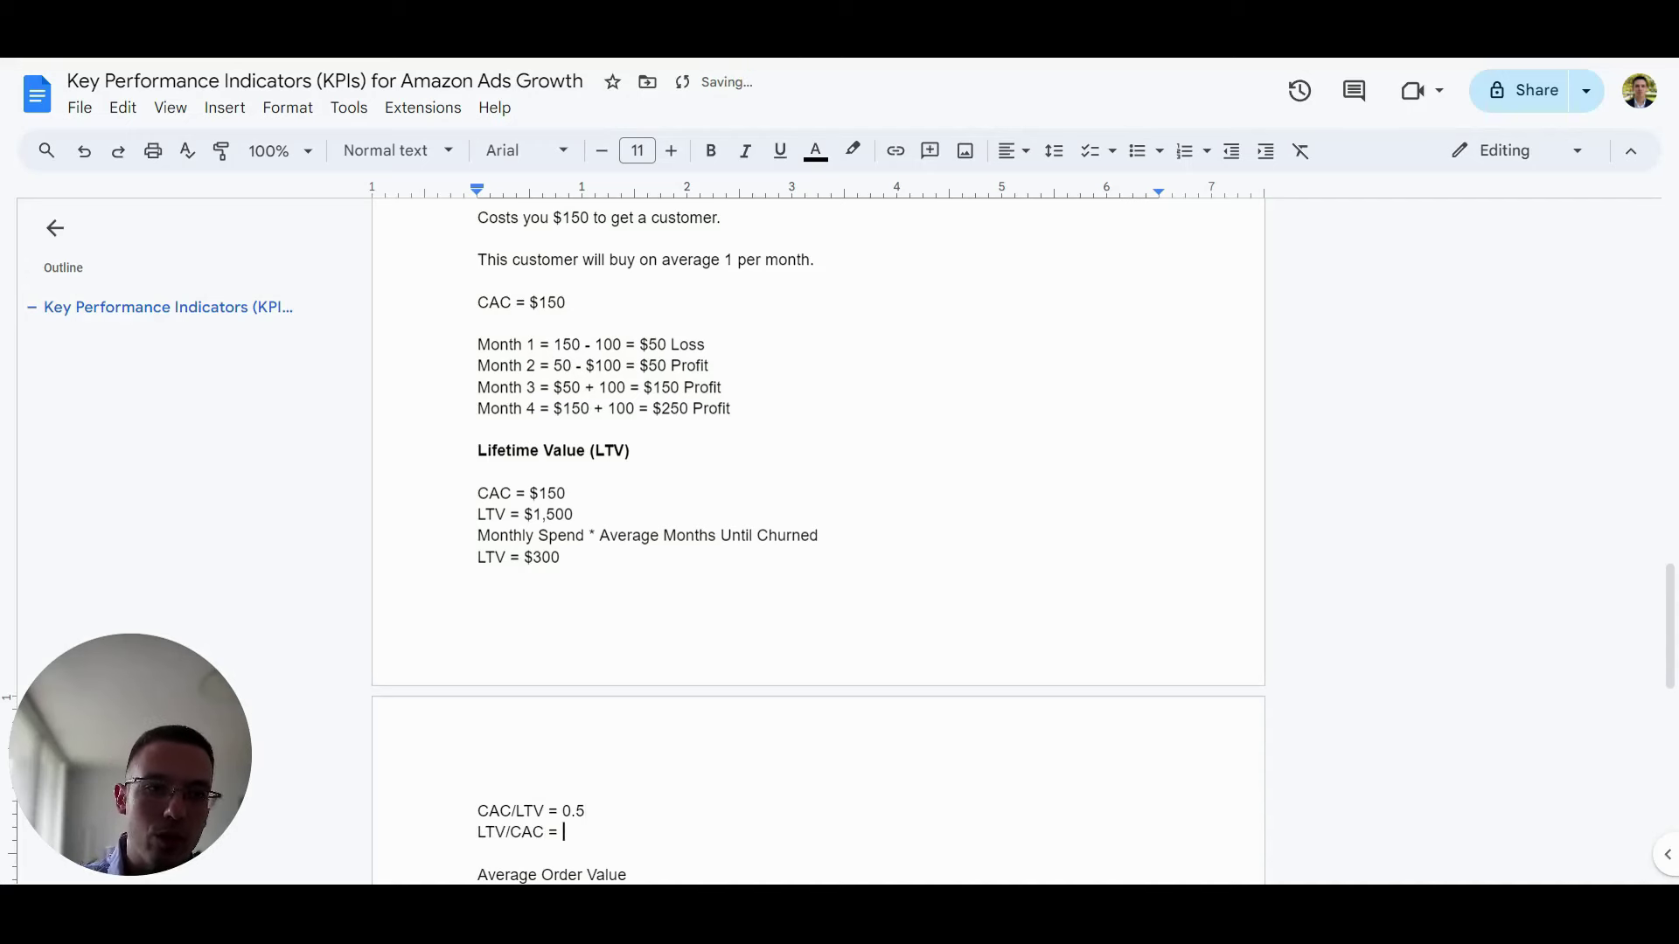
pyautogui.write('2')
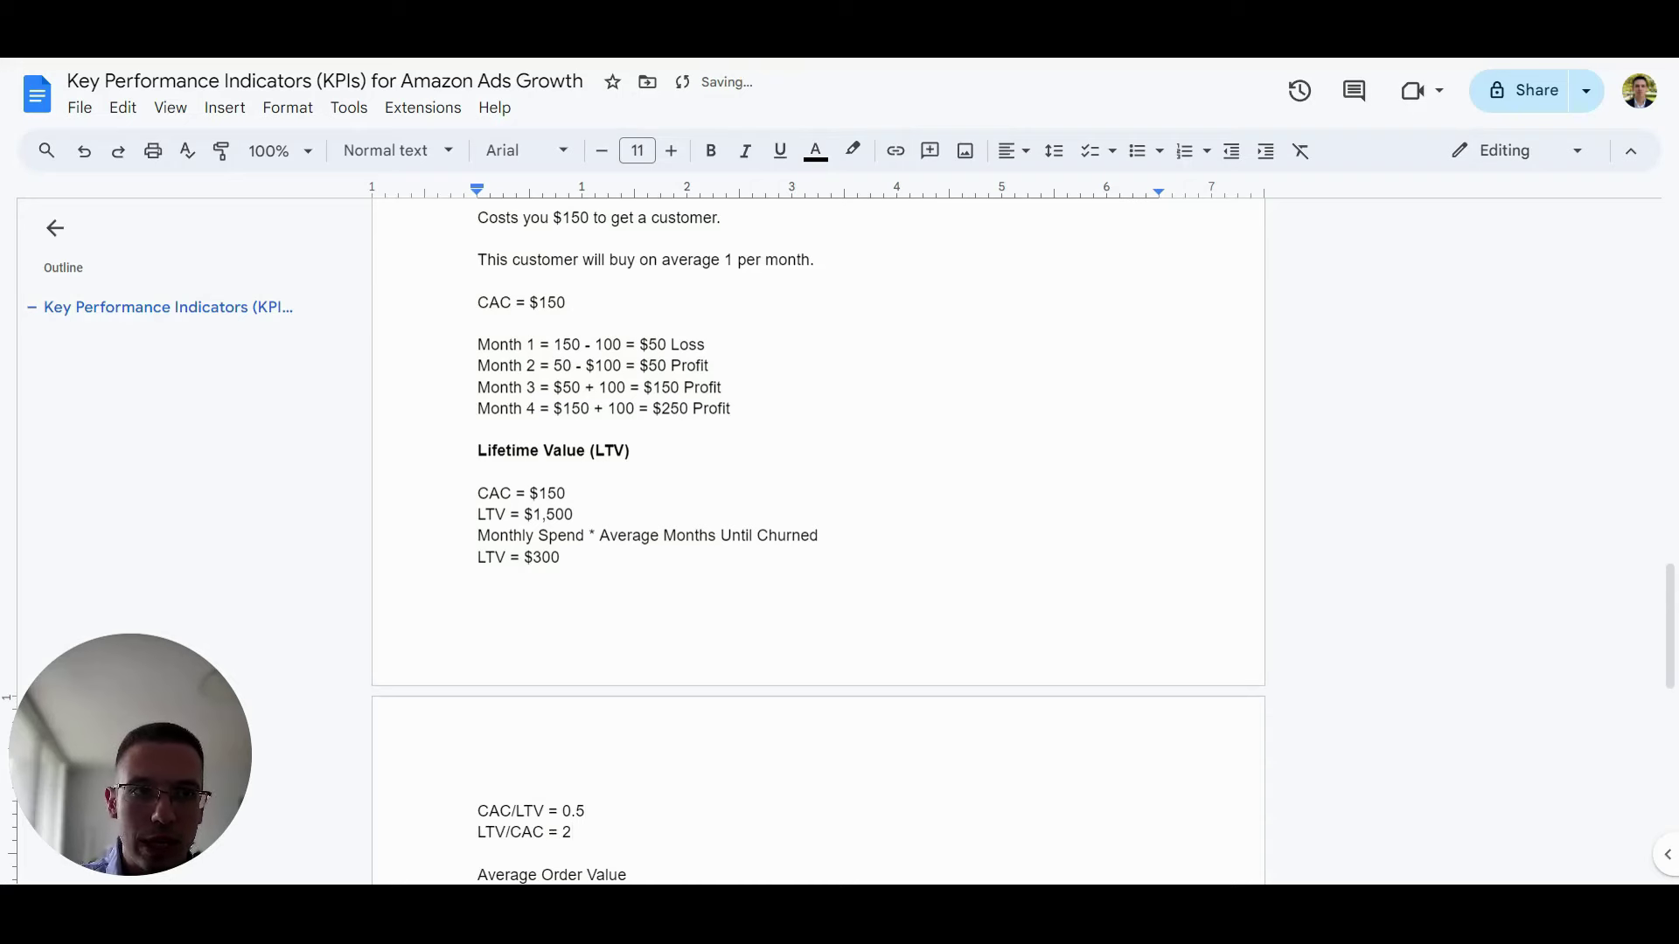
pyautogui.press('Return')
pyautogui.press('Return')
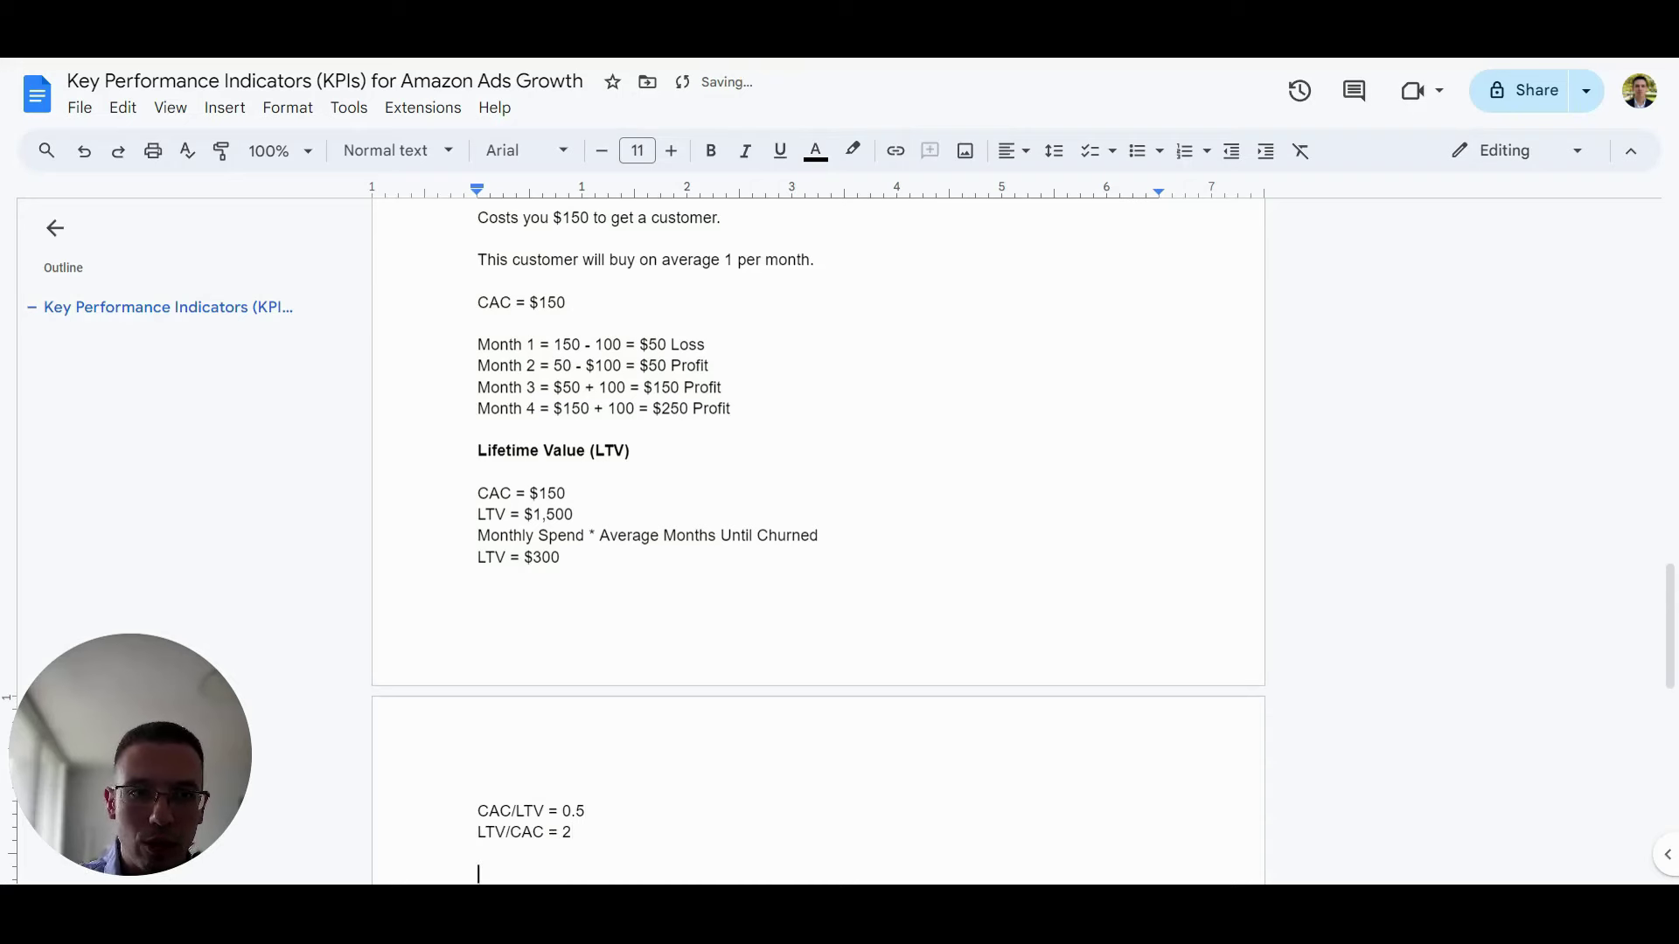
# Add the AOV definition 'When someone buys from you, how much do they spend, on average.'.
pyautogui.scroll(-1, 818, 542)
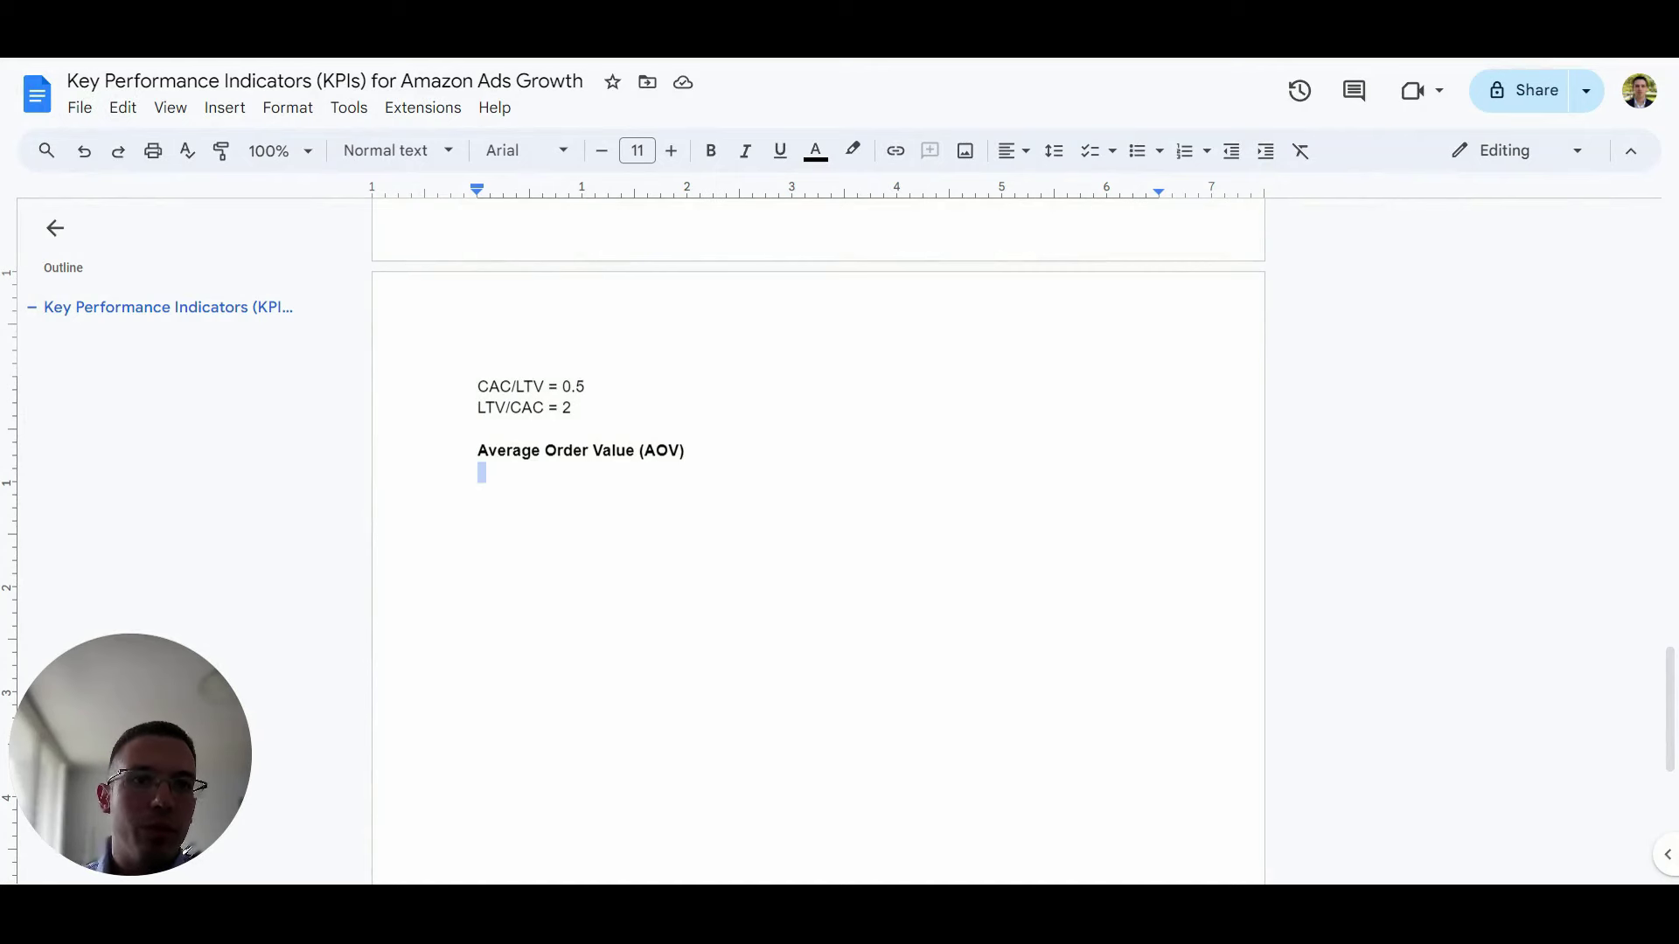
pyautogui.press('Return')
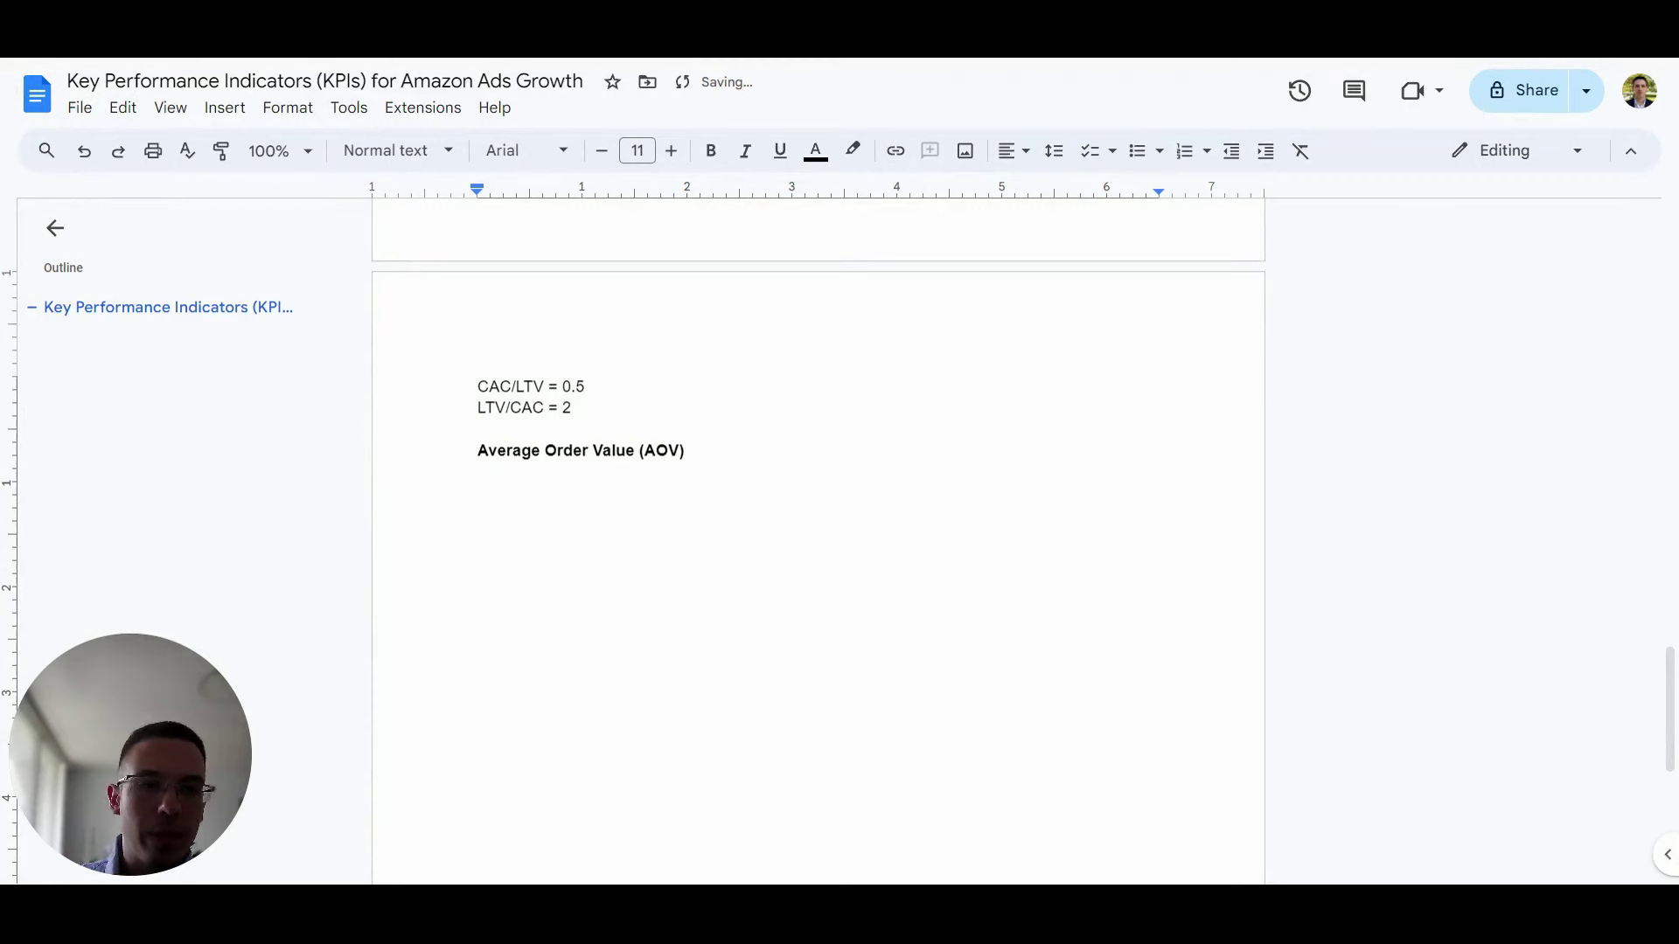
pyautogui.write('When someone bu')
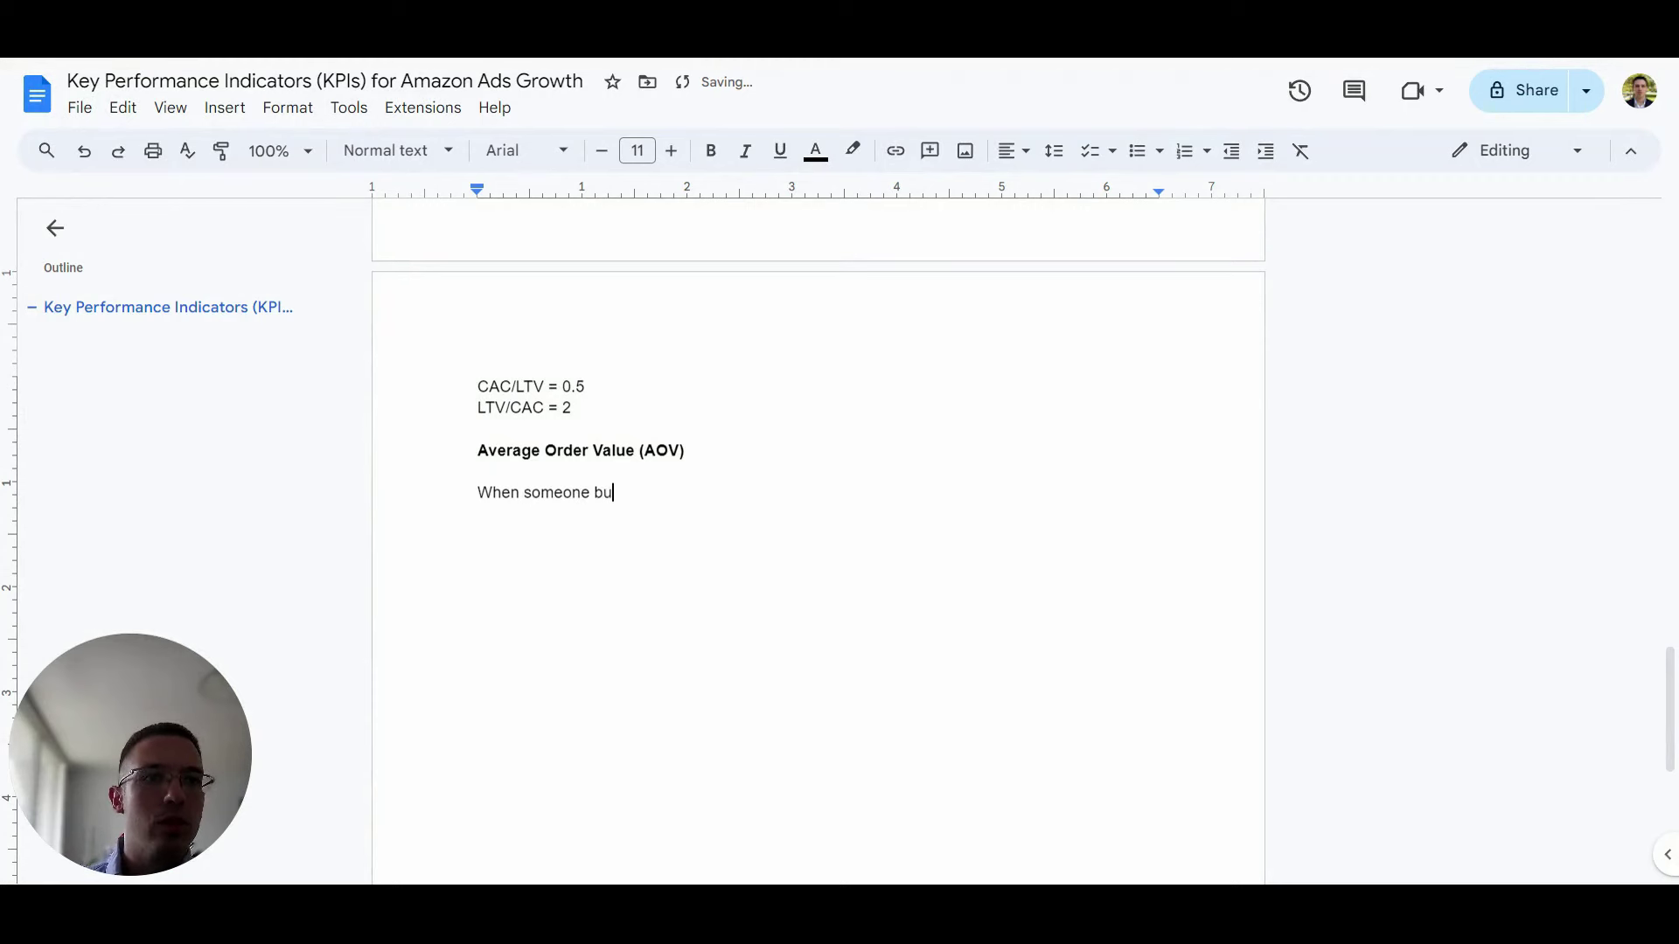
pyautogui.write('ys from you, how ')
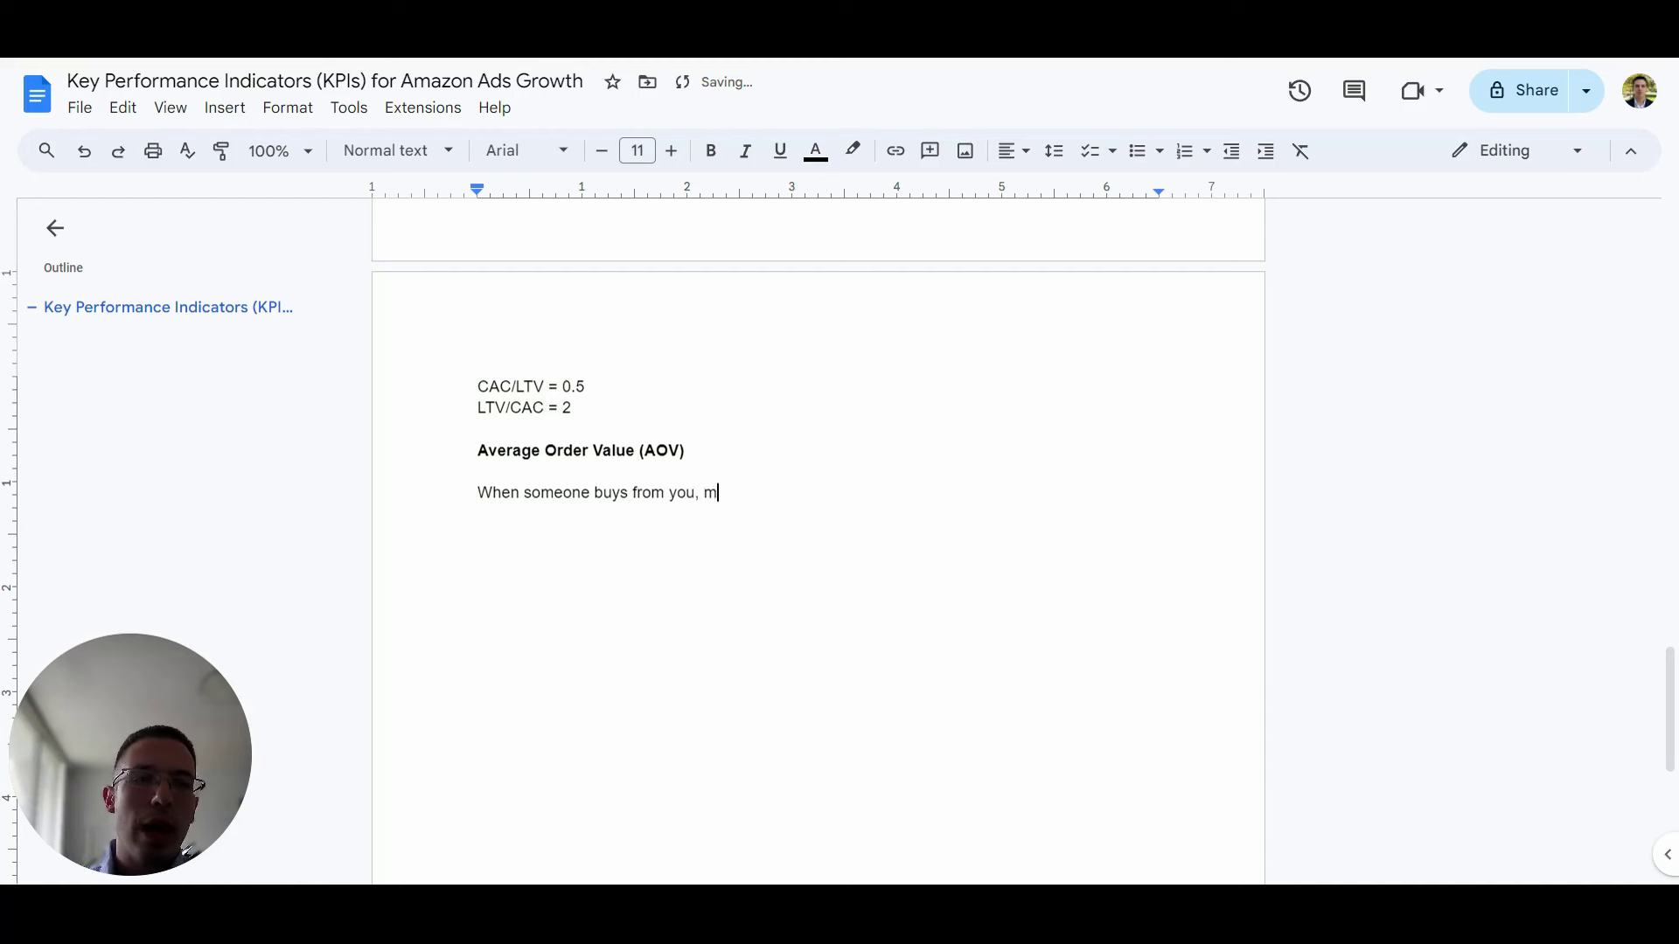
pyautogui.write('much')
pyautogui.press('BackSpace')
pyautogui.press('BackSpace')
pyautogui.press('BackSpace')
pyautogui.write('uch do they spend, on average.')
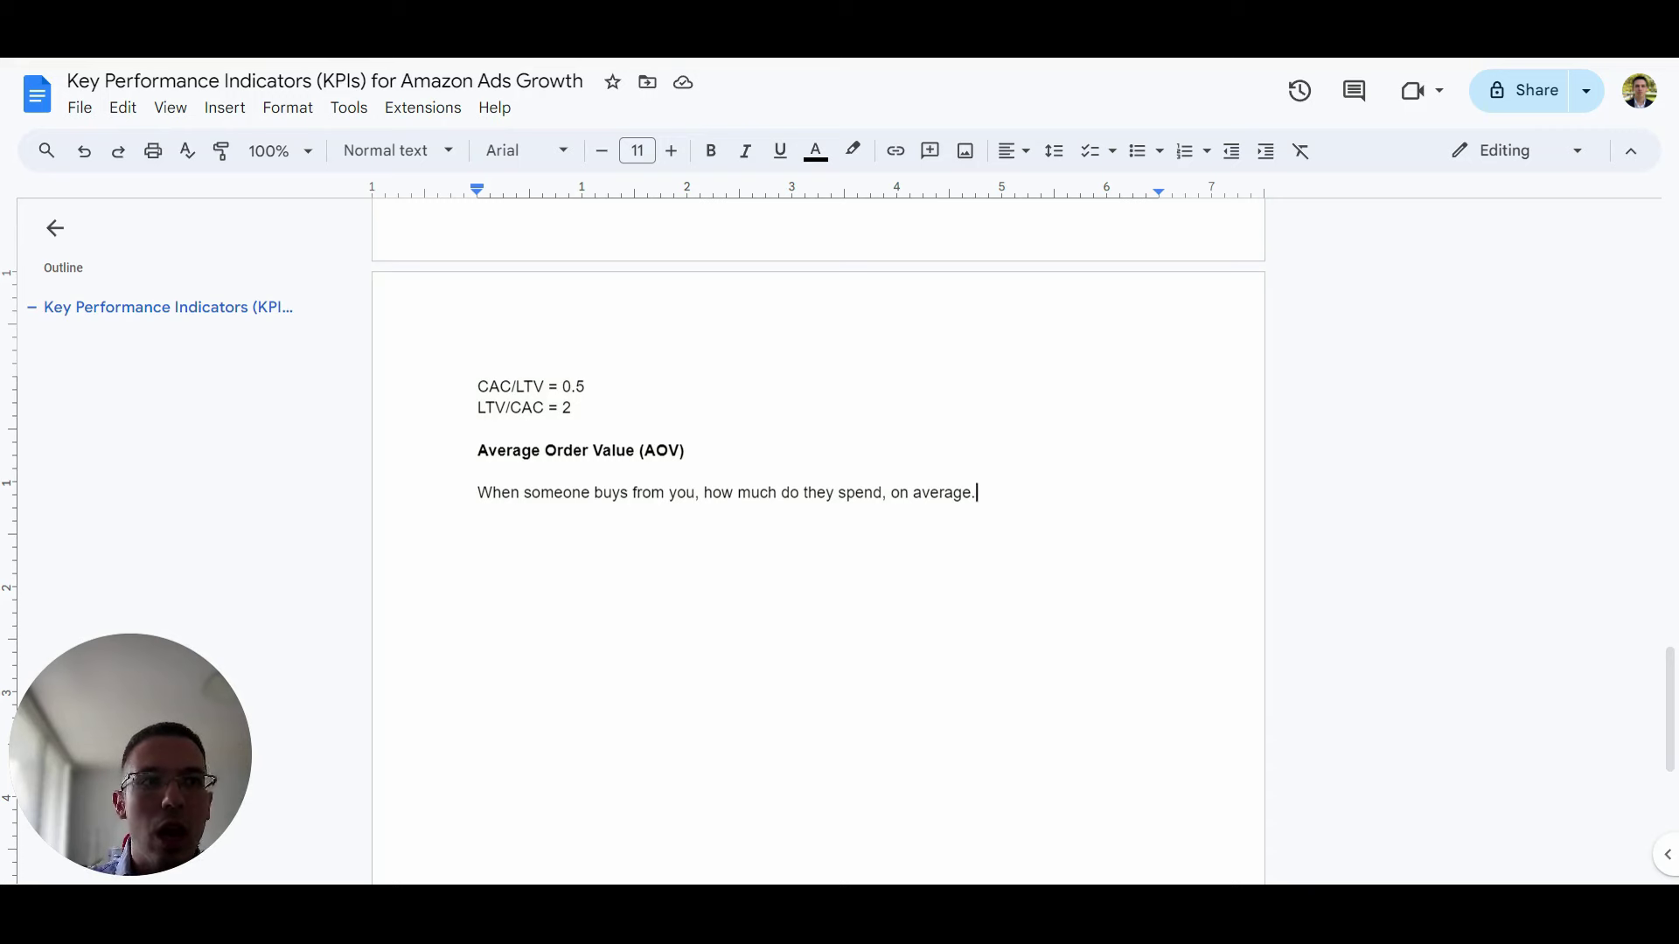
pyautogui.press('Return')
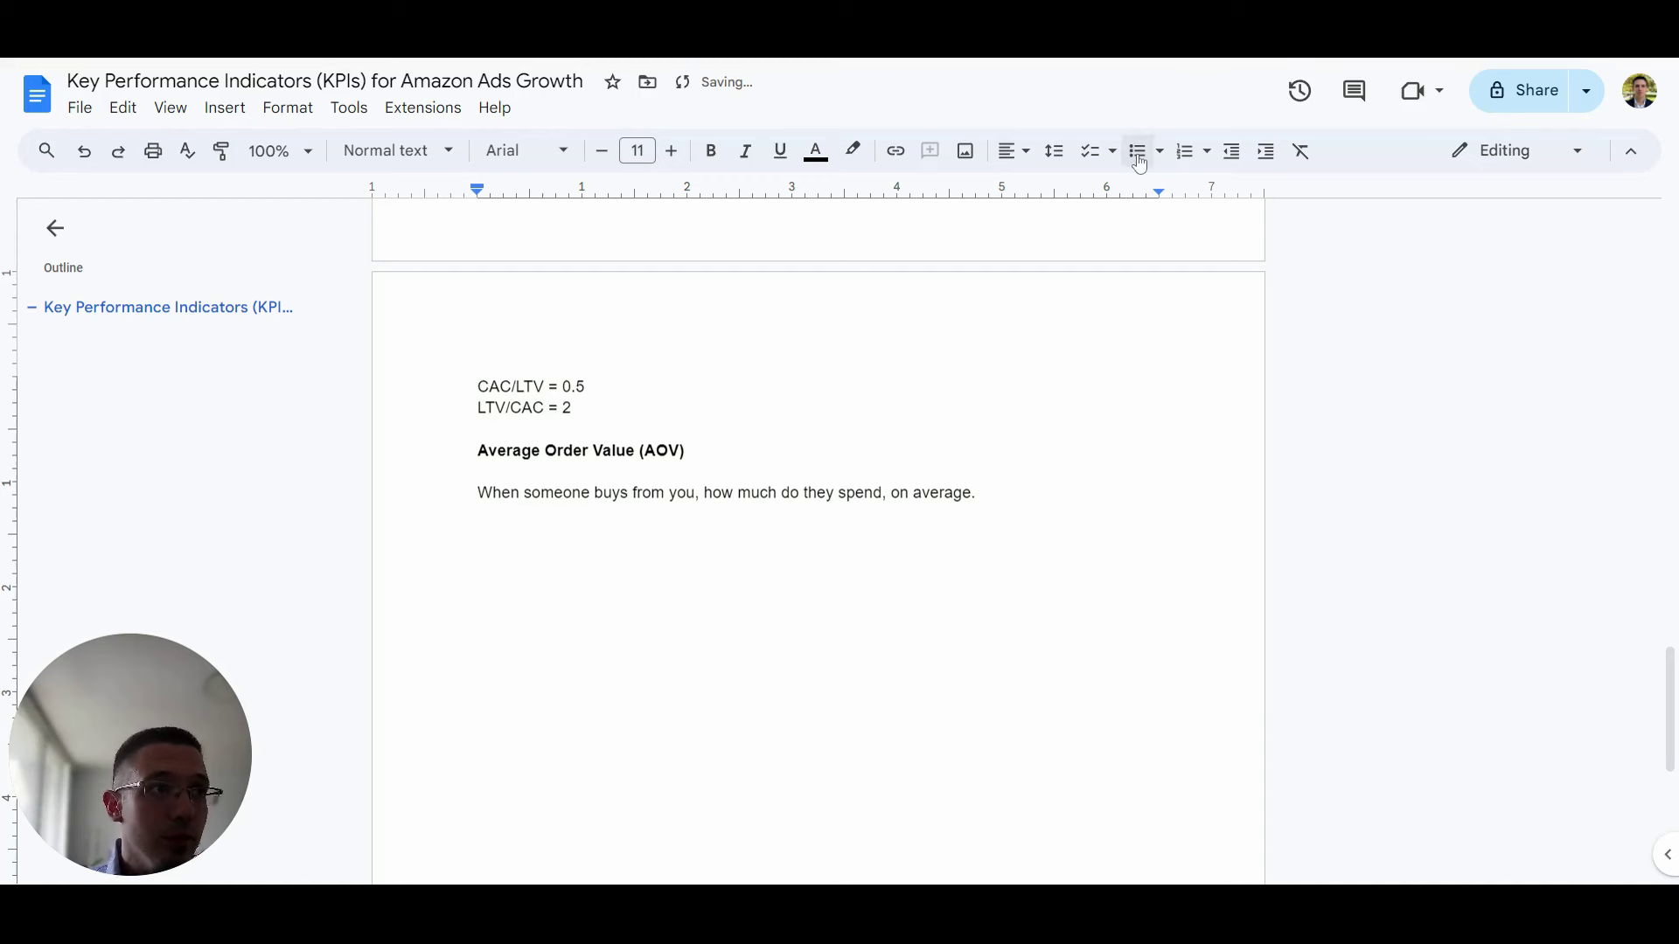
# Add bullets 'Cost of product' and 'Number of units sold at once', then end the list.
pyautogui.click(1127, 156)
pyautogui.write('Co')
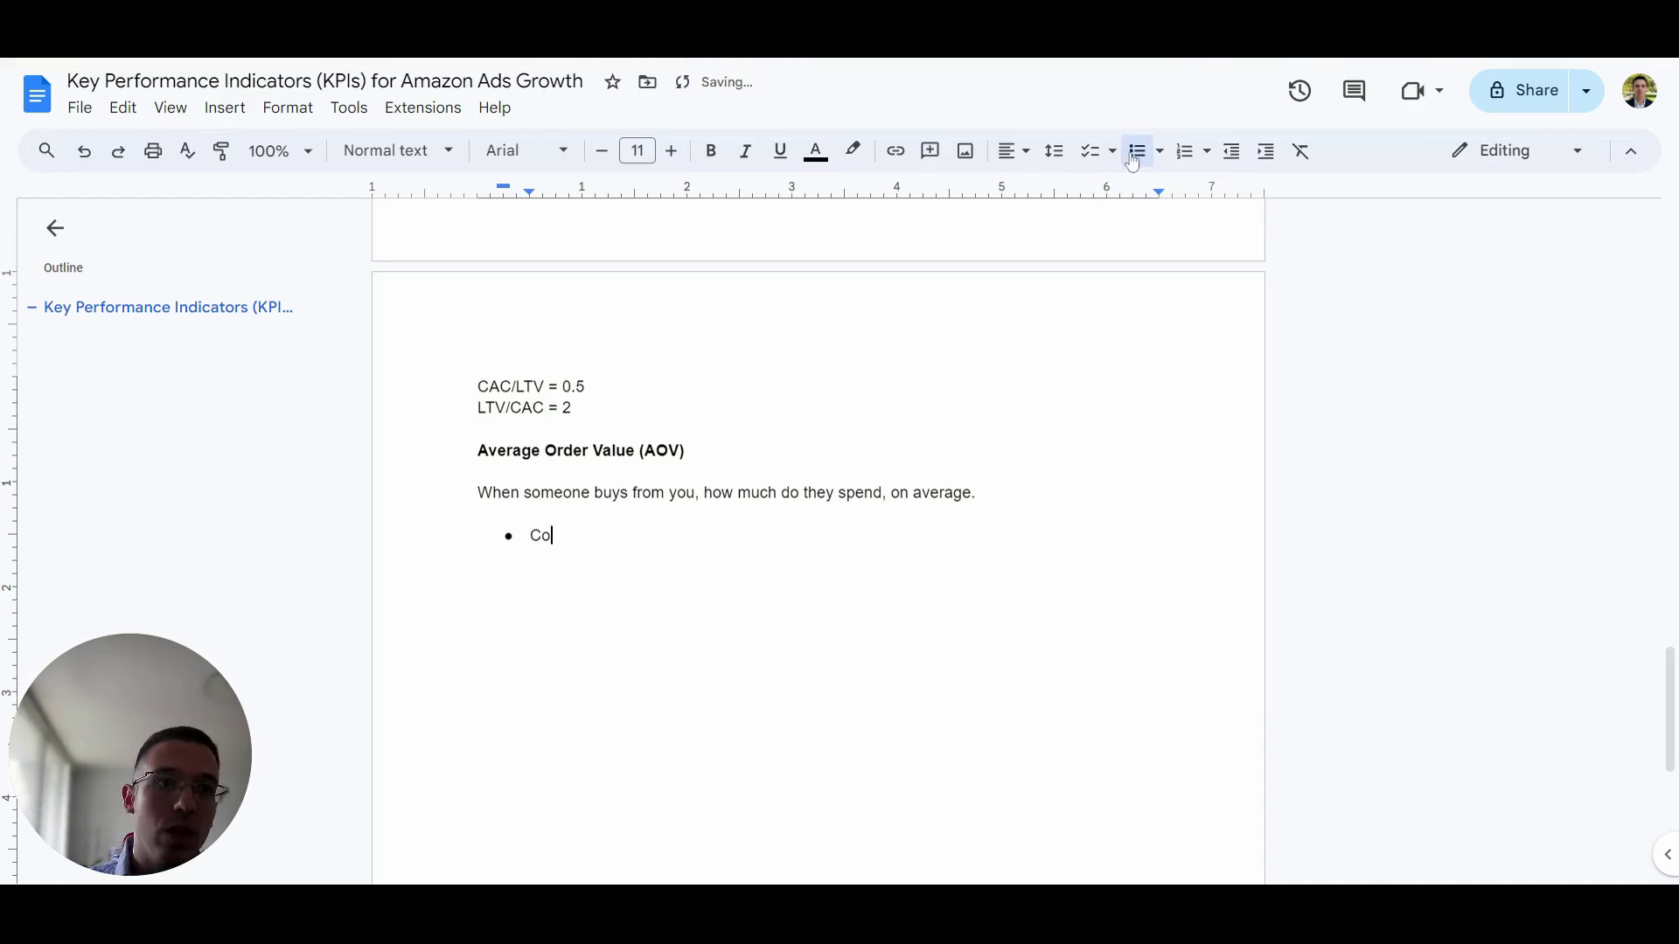
pyautogui.write('st of product')
pyautogui.press('Return')
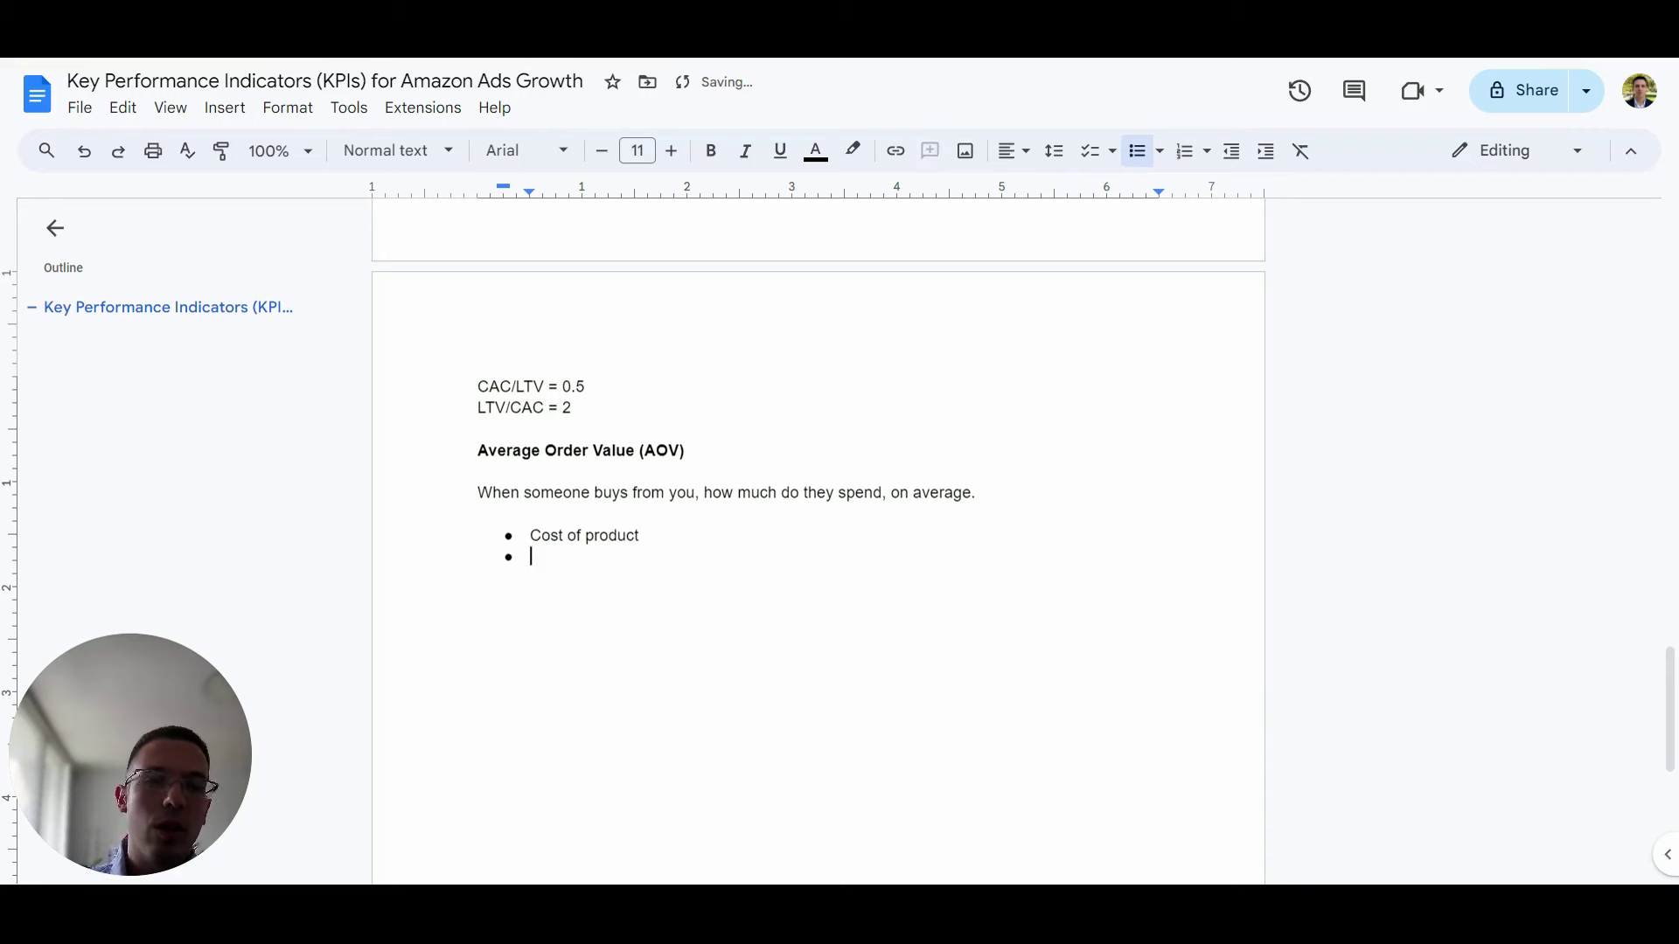
pyautogui.write('Numbe')
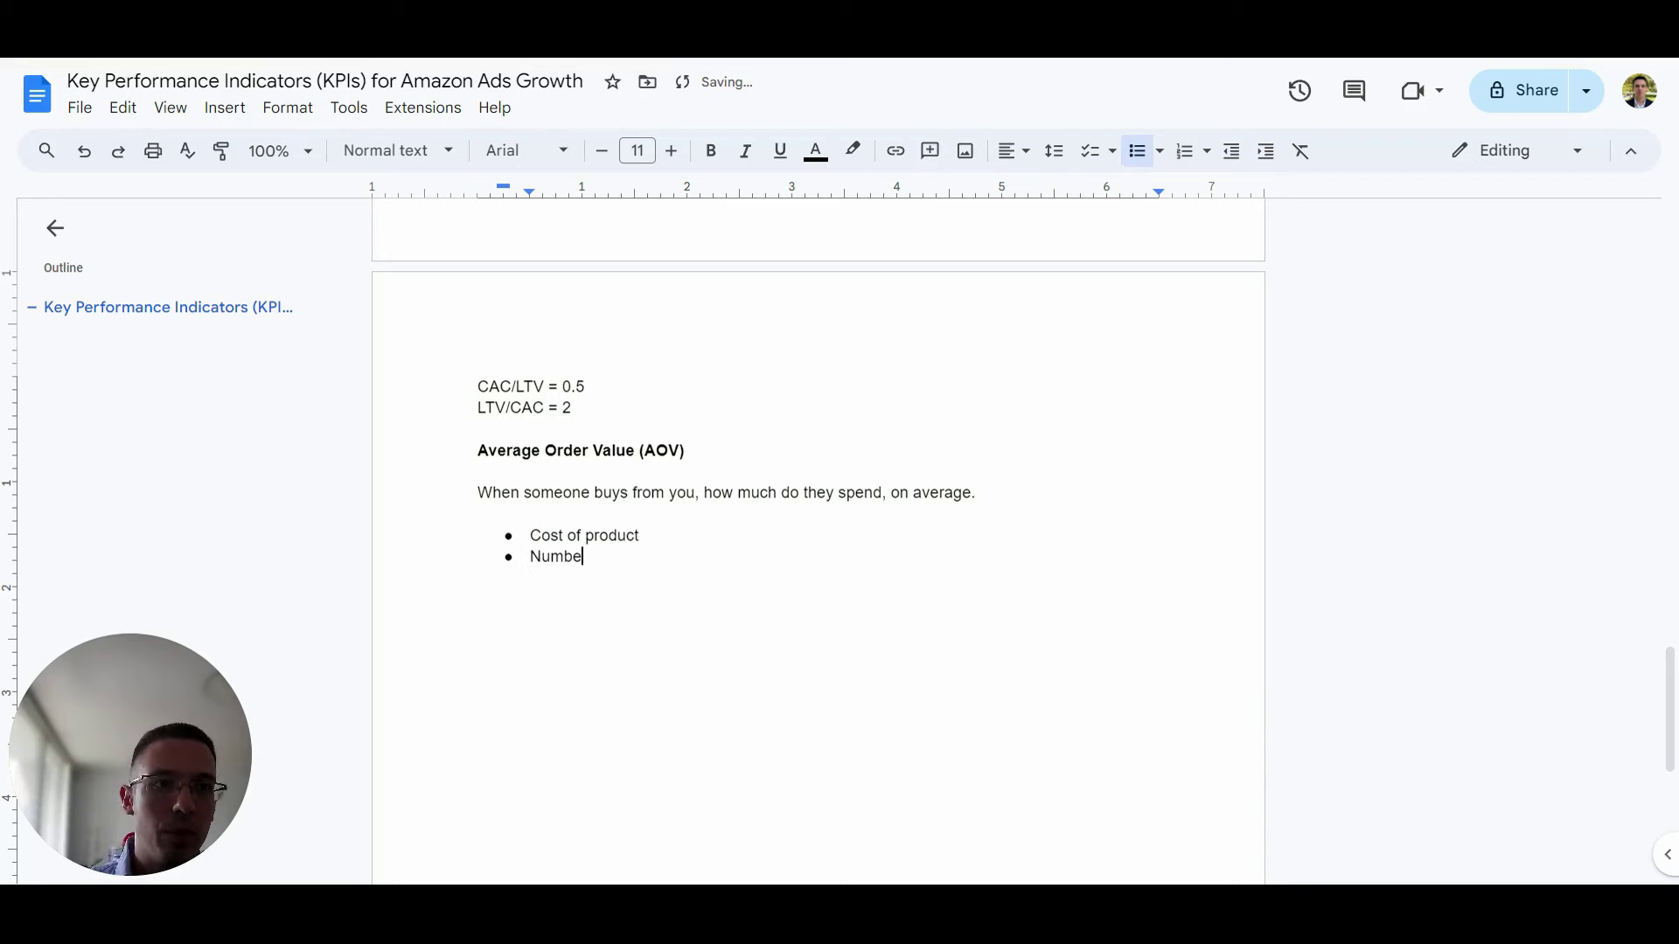
pyautogui.write('r of units sold at once')
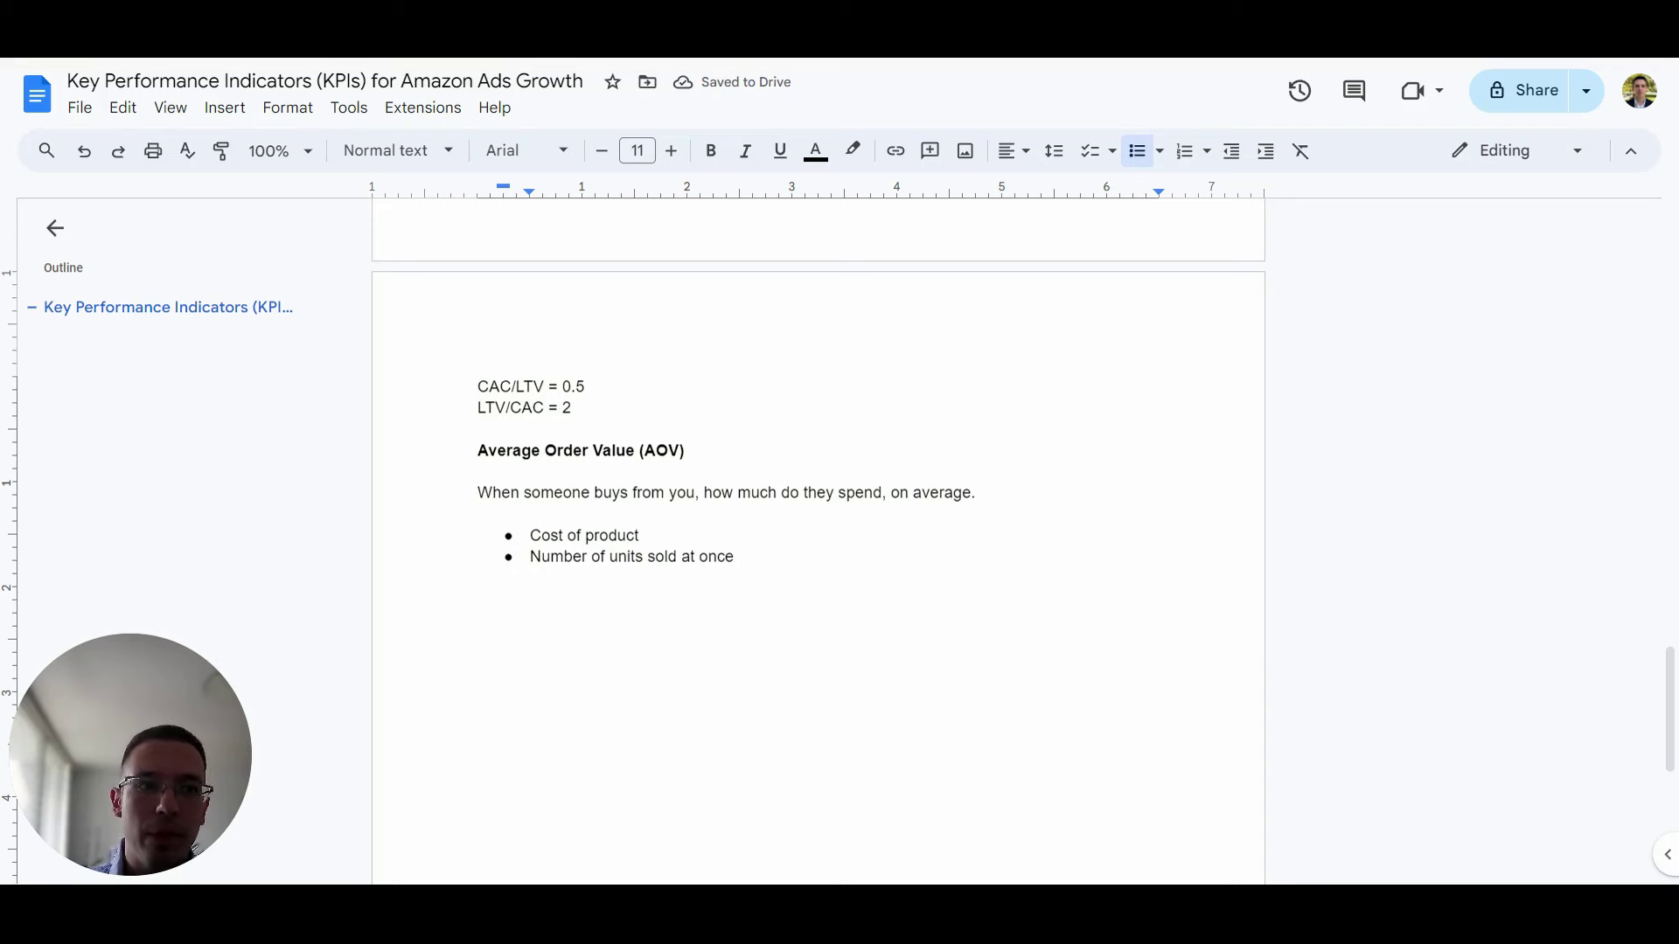
pyautogui.press('Return')
pyautogui.press('Return')
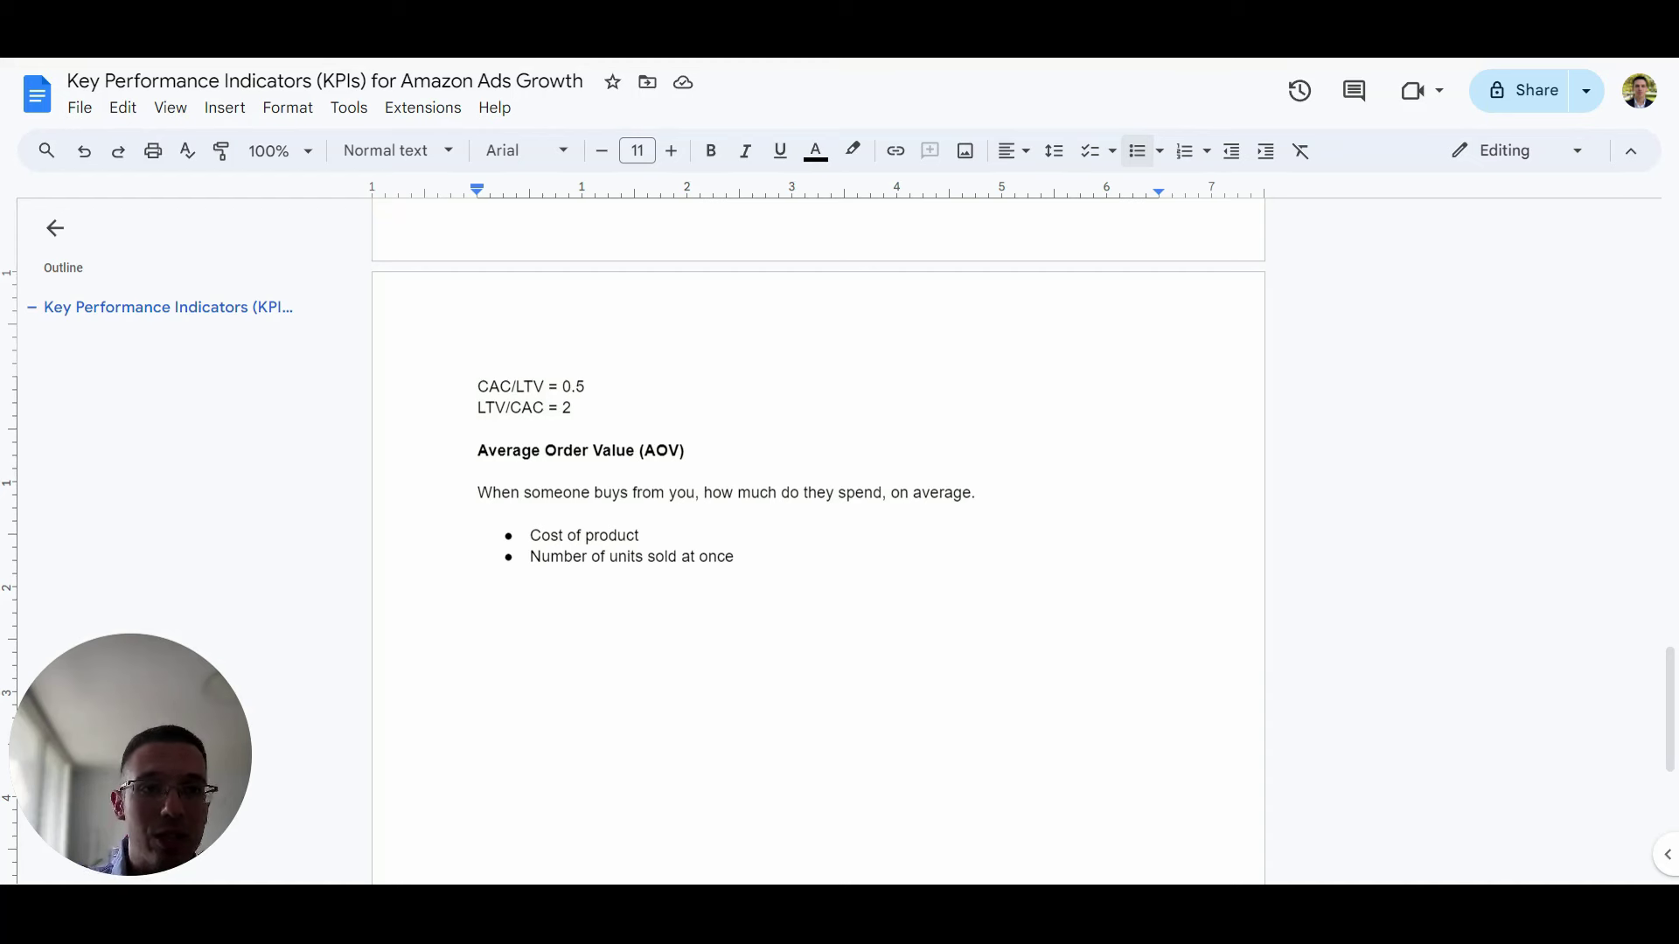
# Add a bold 'Cost of Product to Cost Per Click' heading with a new line below.
pyautogui.write('Cost o')
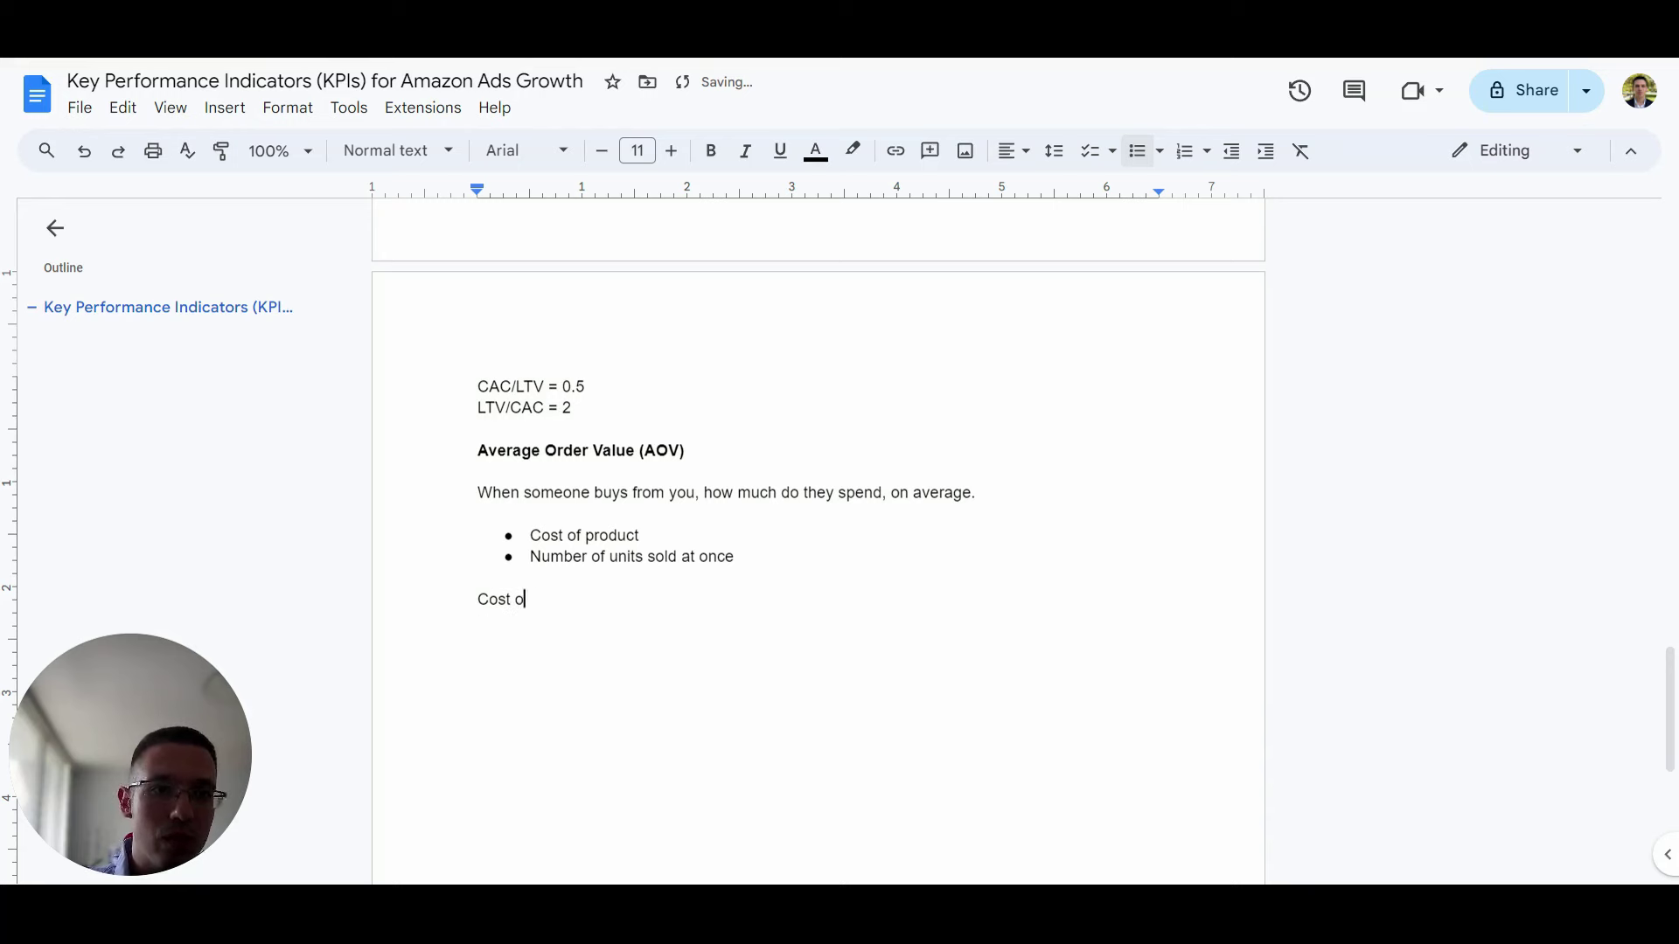
pyautogui.write('f Product to ')
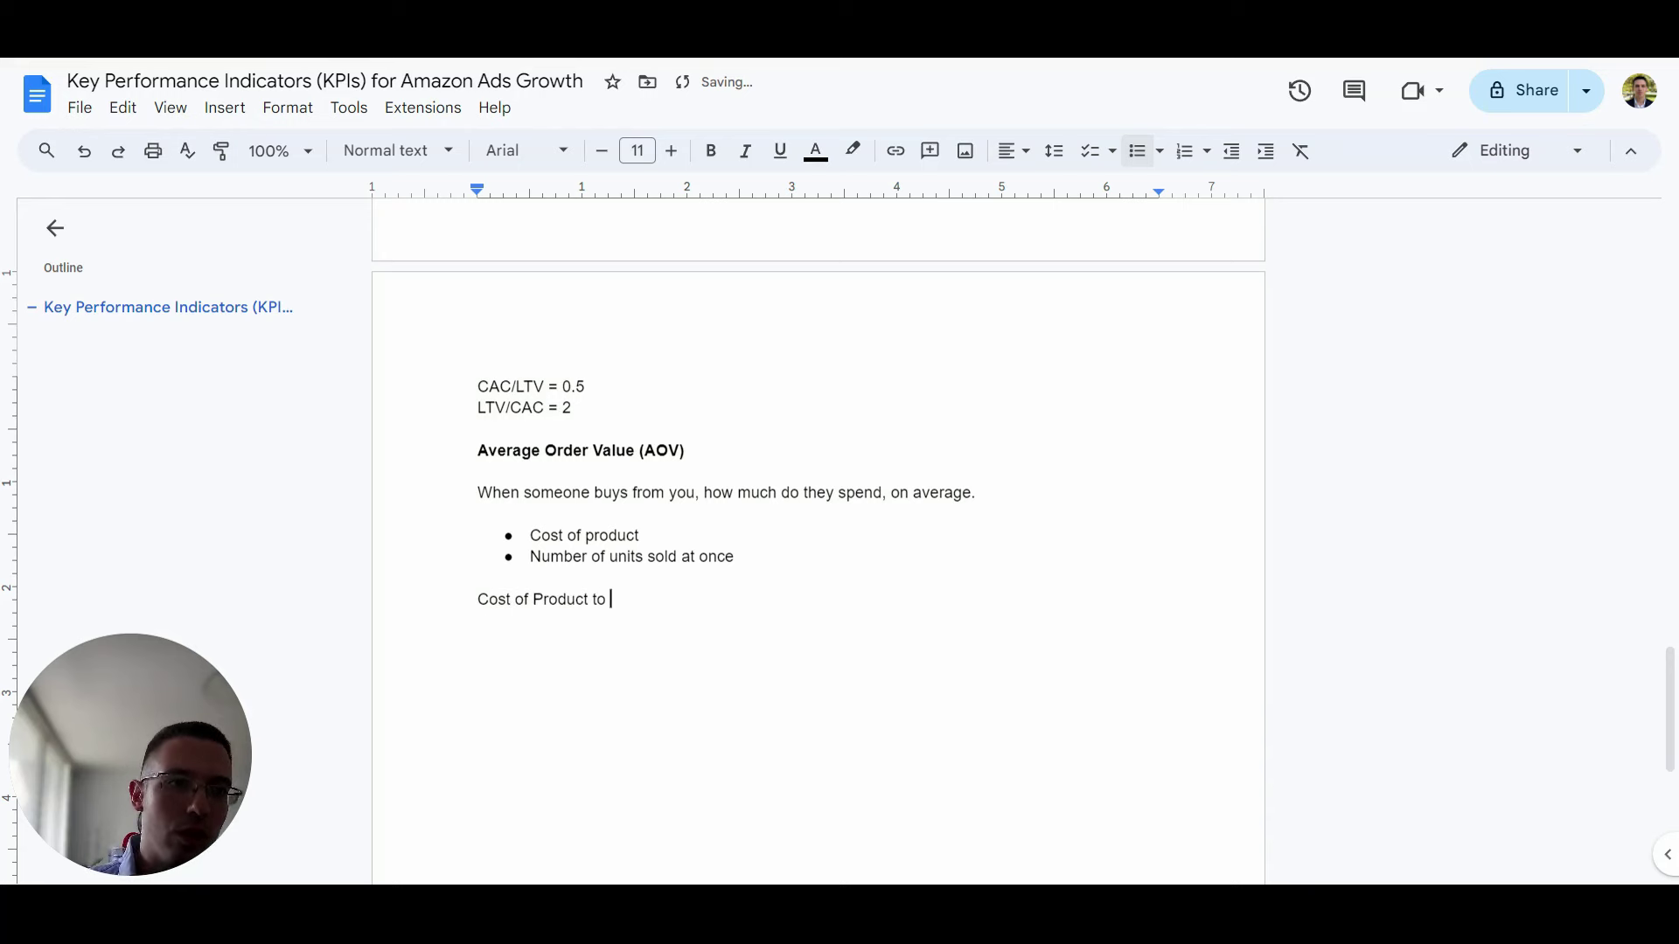
pyautogui.write('Cost Per click')
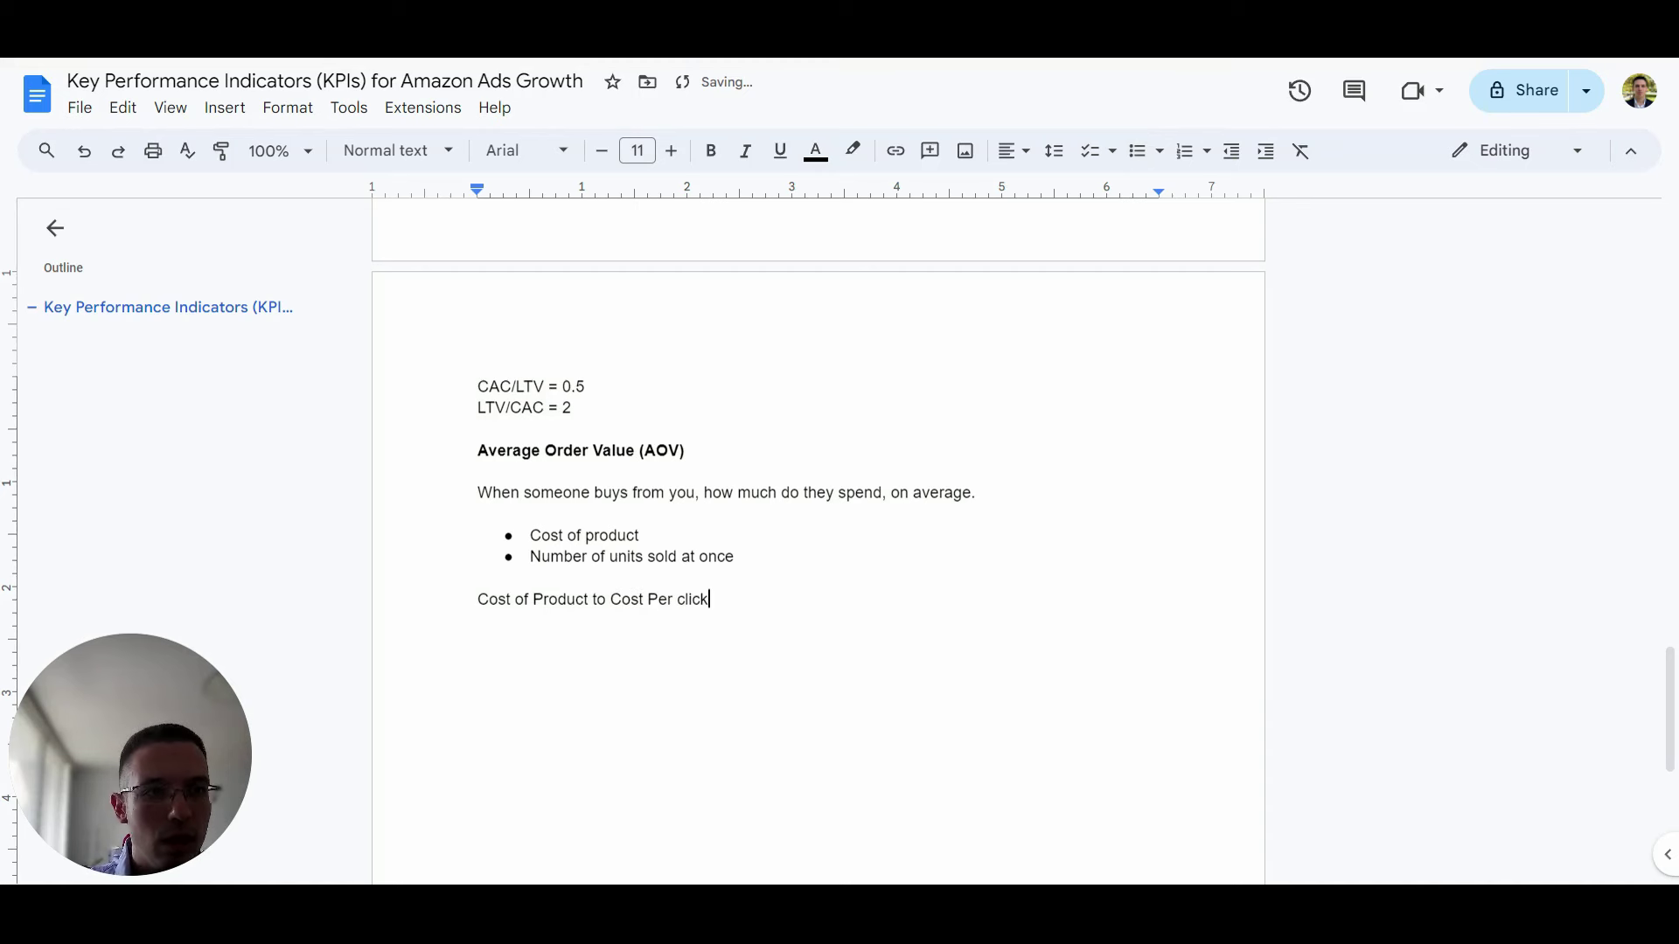
pyautogui.click(678, 599)
pyautogui.press('Delete')
pyautogui.write('C')
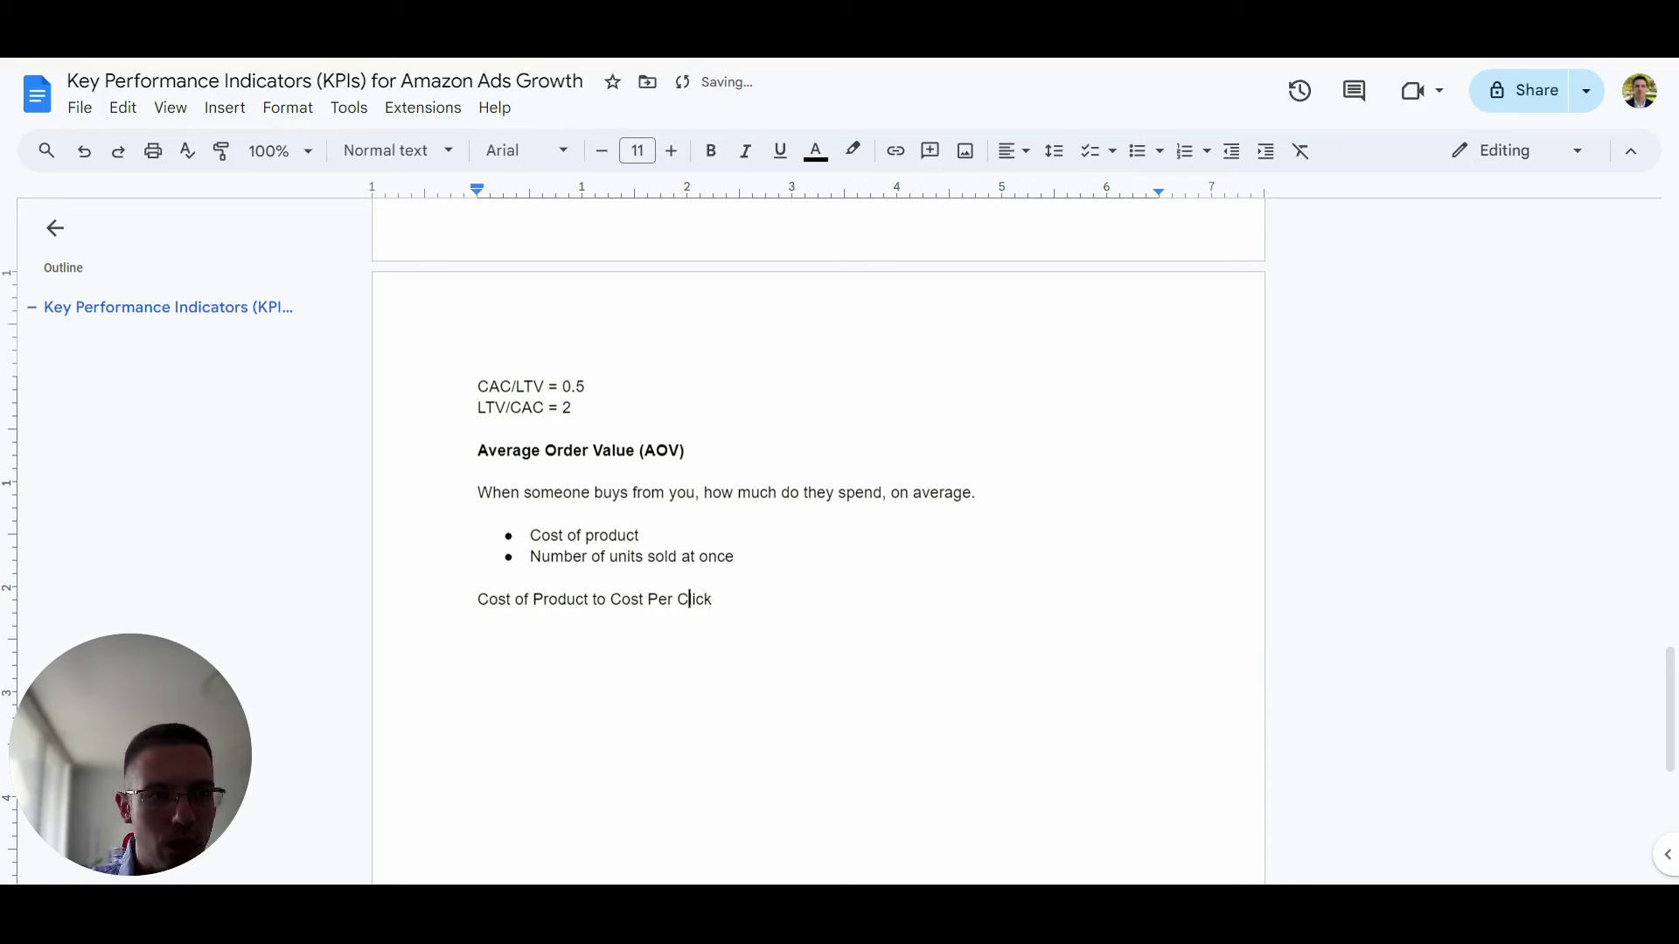
pyautogui.press('End')
pyautogui.hotkey('ctrl', 'shift', 'Left')
pyautogui.hotkey('ctrl', 'shift', 'Left')
pyautogui.hotkey('ctrl', 'shift', 'Left')
pyautogui.hotkey('ctrl', 'shift', 'Left')
pyautogui.hotkey('ctrl', 'shift', 'Left')
pyautogui.hotkey('ctrl', 'shift', 'Left')
pyautogui.hotkey('ctrl', 'shift', 'Left')
pyautogui.hotkey('ctrl', 'b')
pyautogui.press('End')
pyautogui.press('Return')
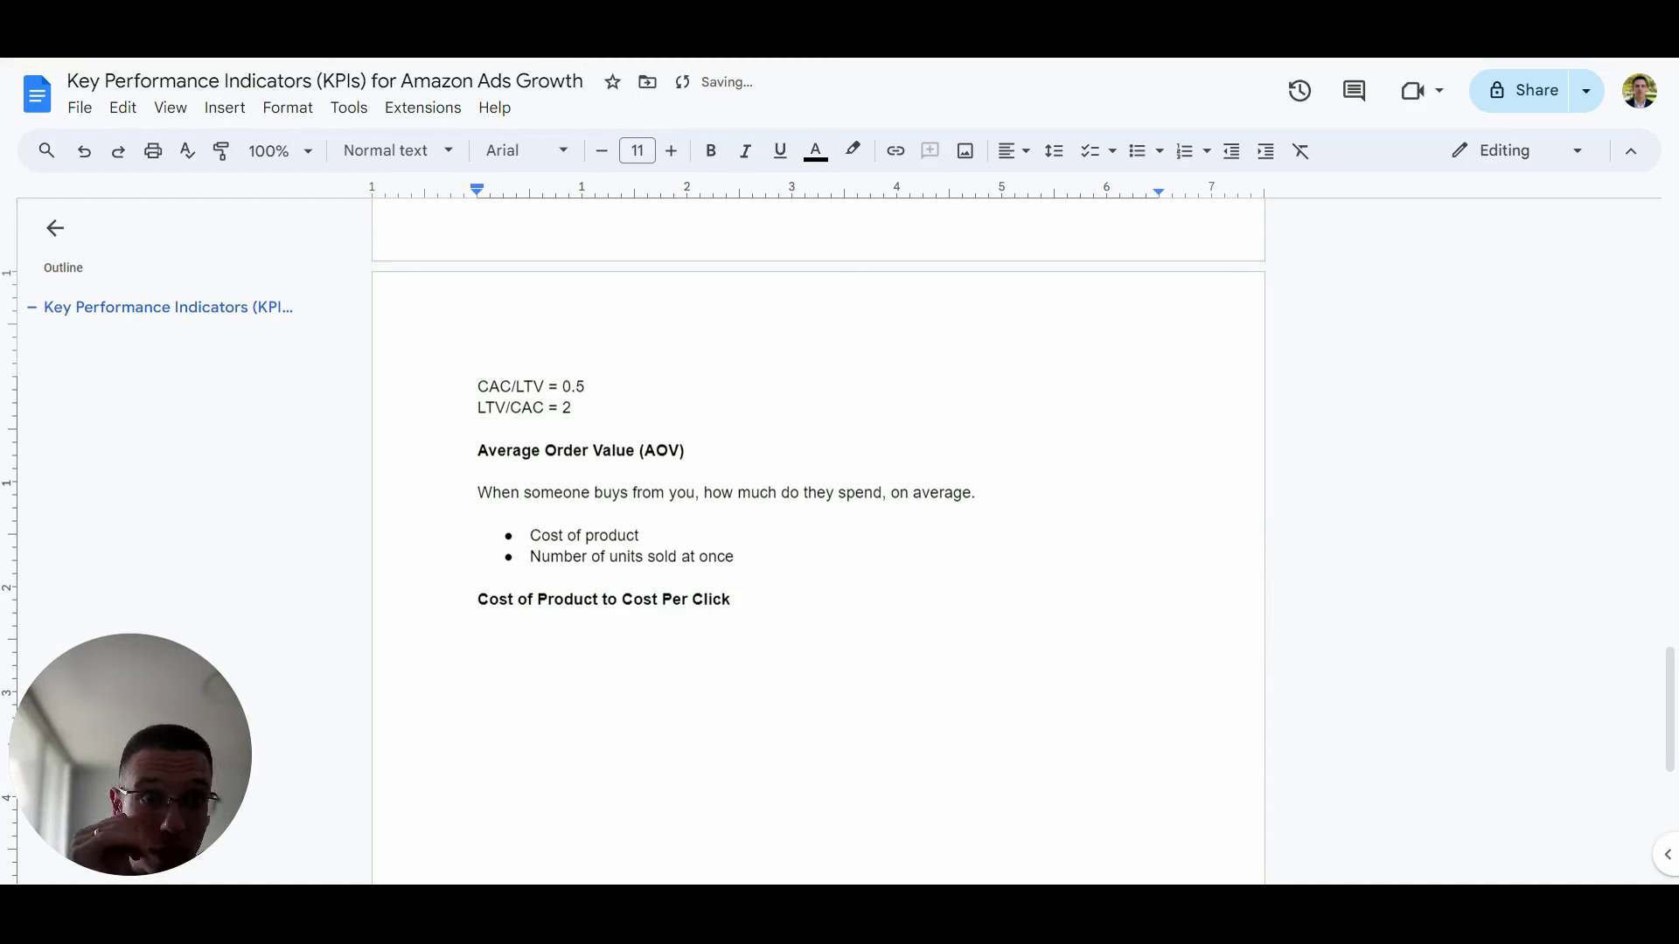
# Add the couch example lines 'Couch $750' and 'CPC $1.5'.
pyautogui.write('Couc')
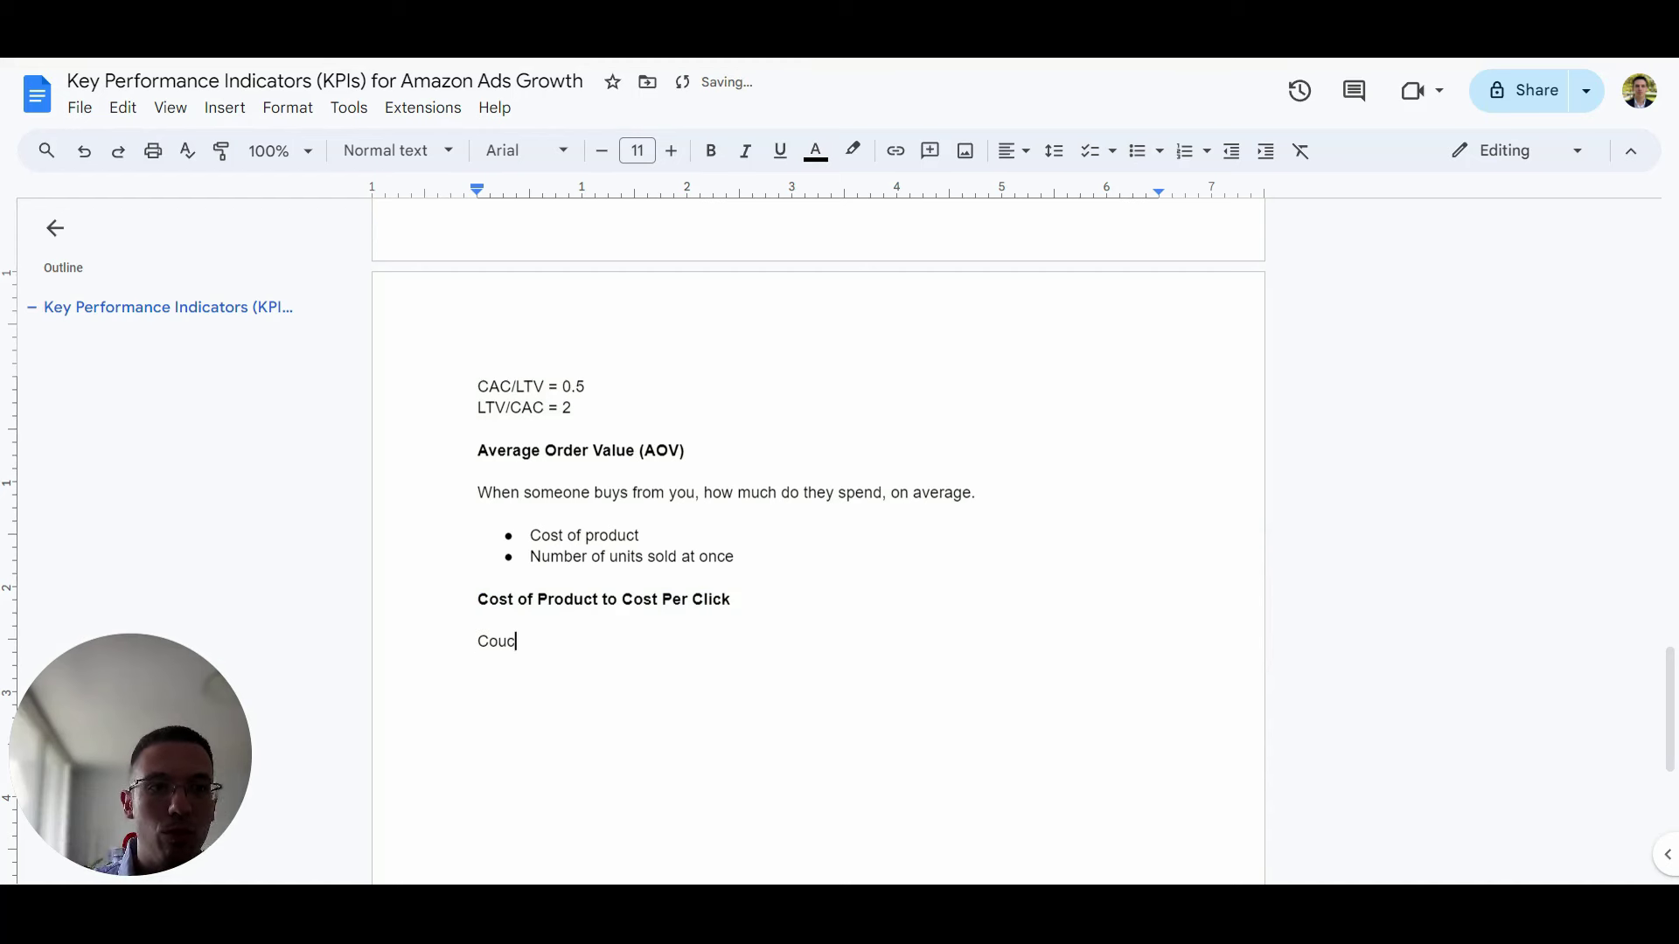
pyautogui.write('h $750')
pyautogui.press('Return')
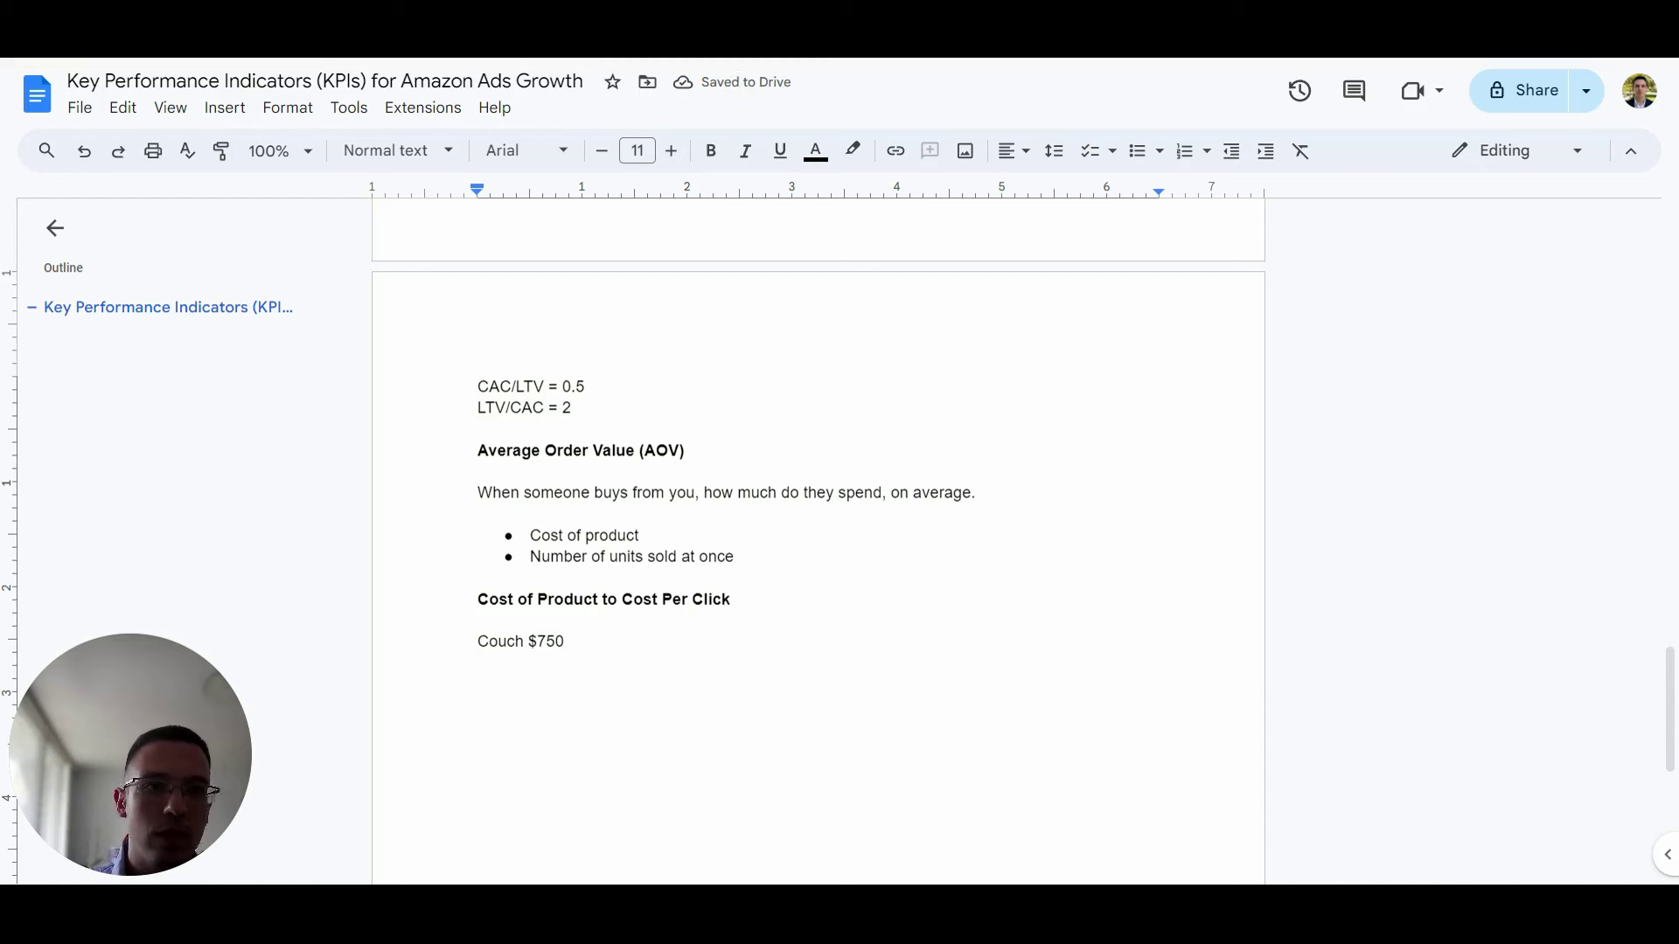
pyautogui.write('CPC ')
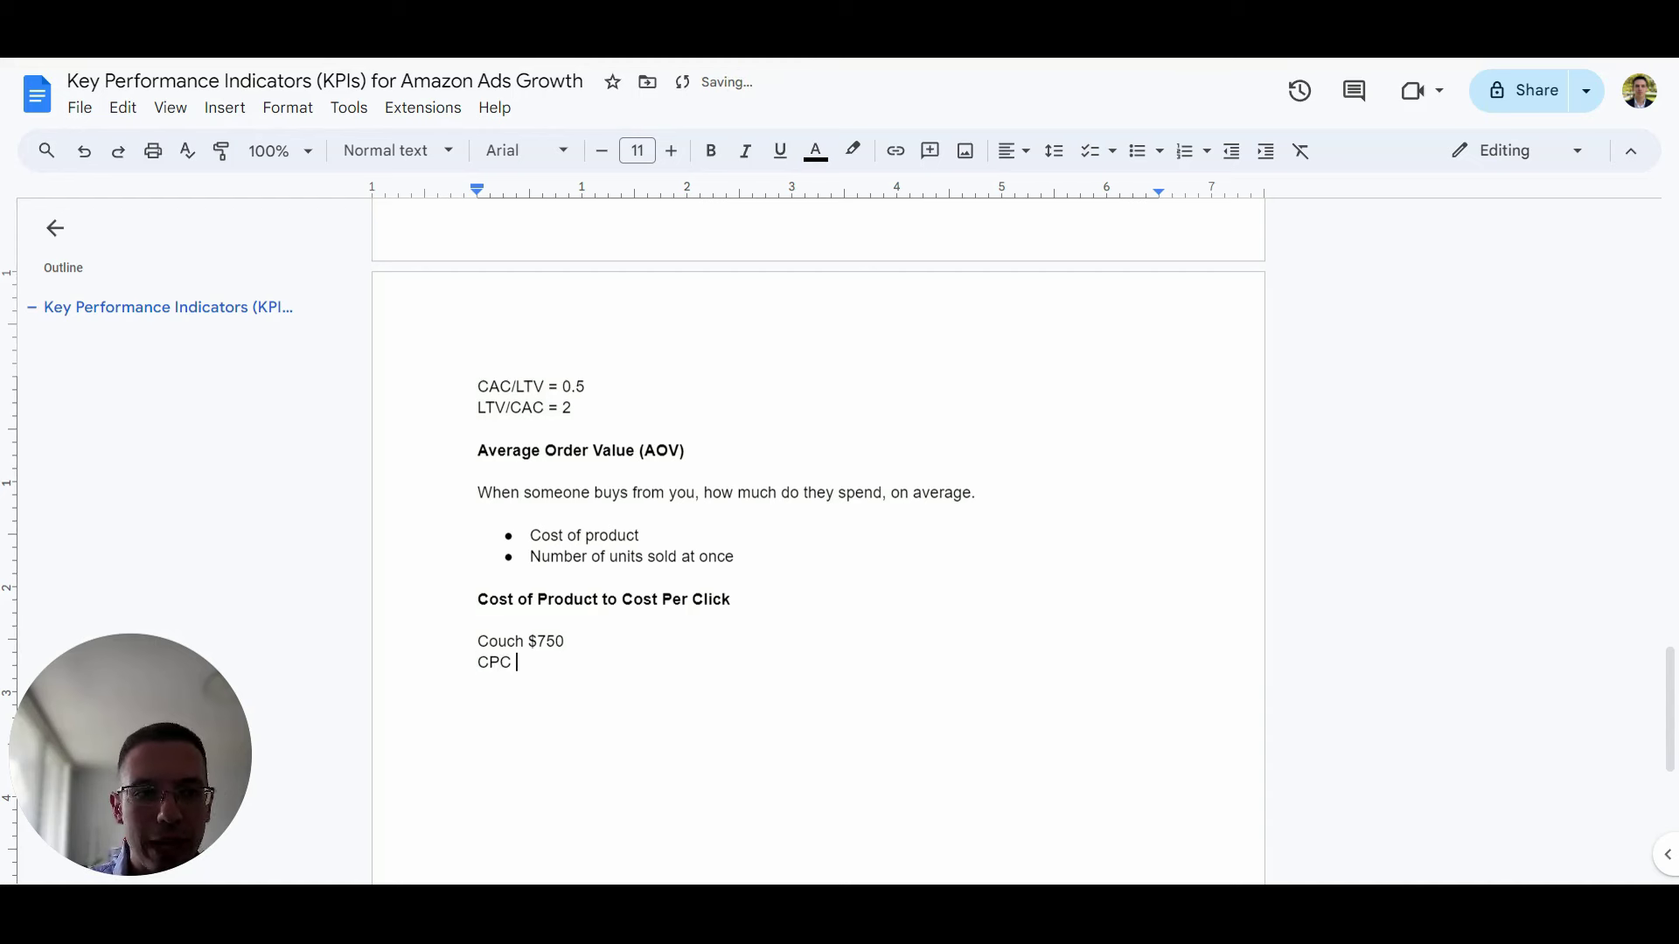
pyautogui.write('$1.5')
pyautogui.press('Left')
pyautogui.press('Left')
pyautogui.press('Left')
pyautogui.write('$')
pyautogui.click(549, 661)
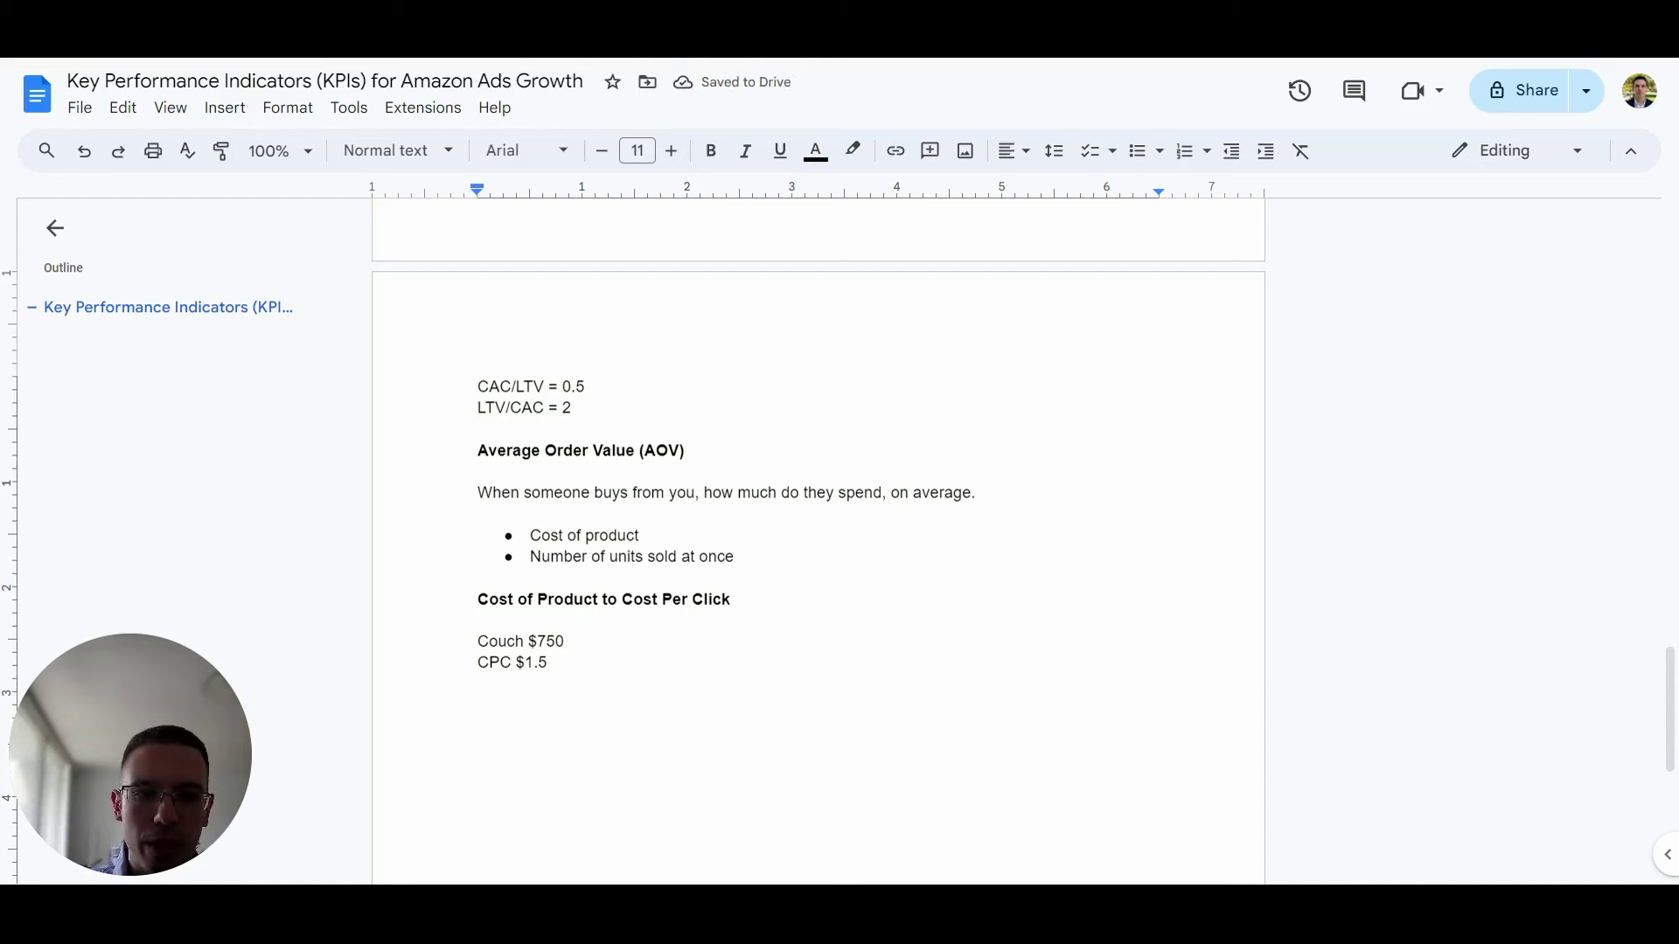
pyautogui.press('Return')
pyautogui.press('Return')
pyautogui.write('Couch')
pyautogui.press('BackSpace')
pyautogui.press('BackSpace')
pyautogui.press('BackSpace')
pyautogui.press('BackSpace')
pyautogui.press('BackSpace')
pyautogui.press('BackSpace')
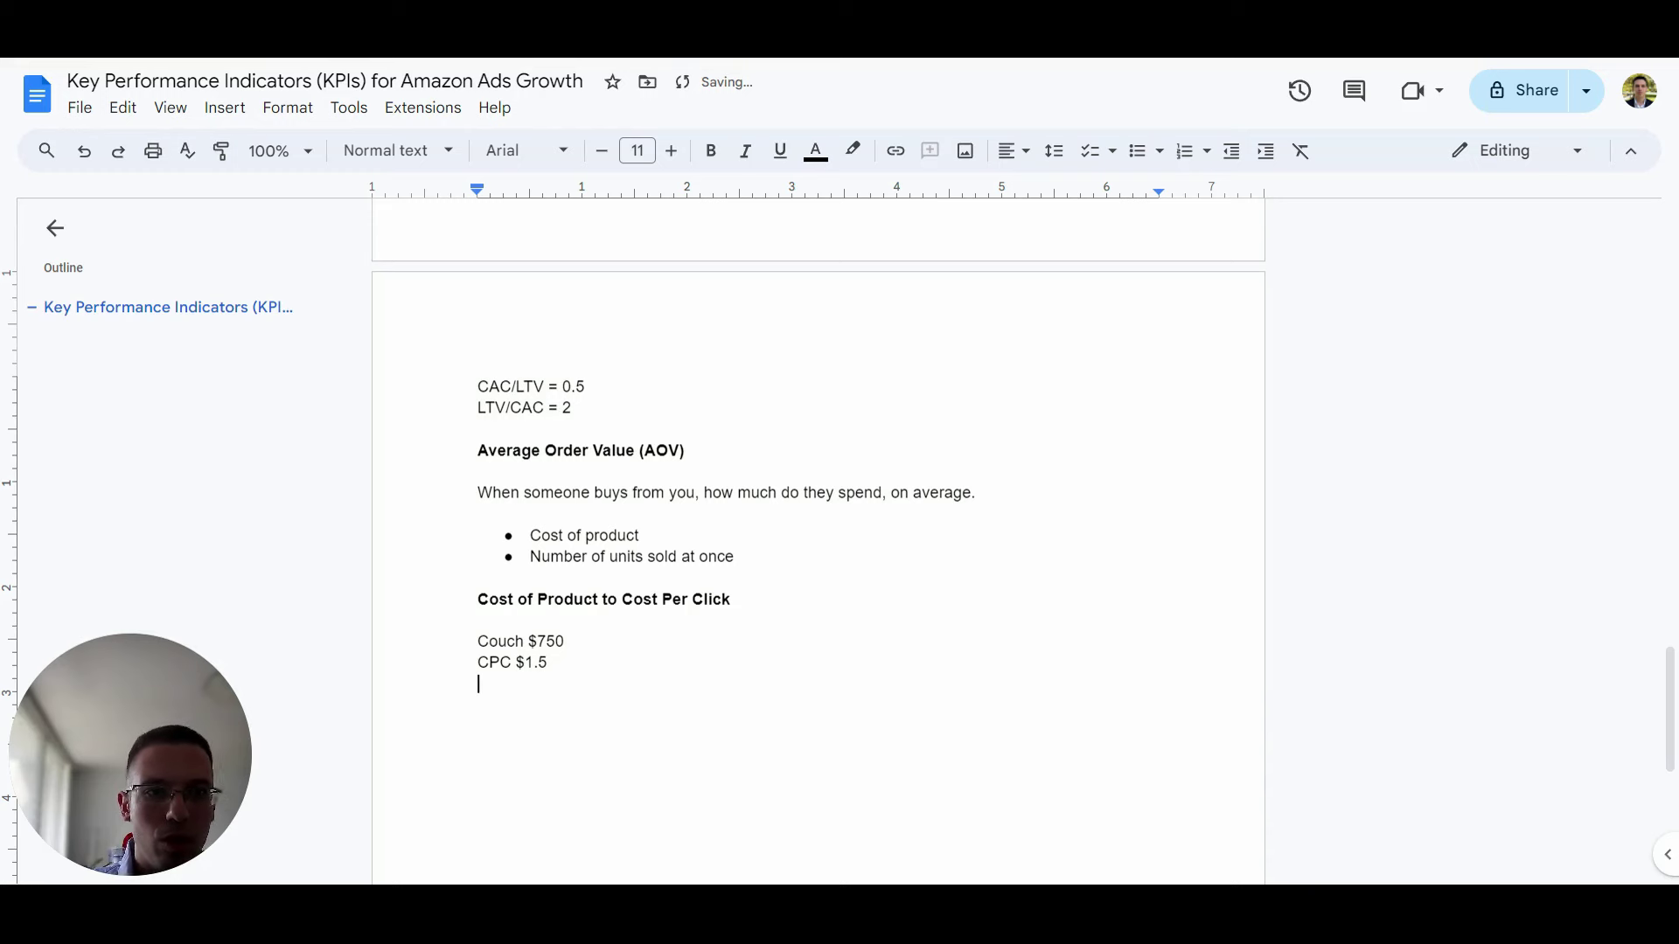
# Add 'Price to CPC Ratio = 500' and, after a blank line, '1/500 conversion rate = 1 ROAS'.
pyautogui.write('Price to ')
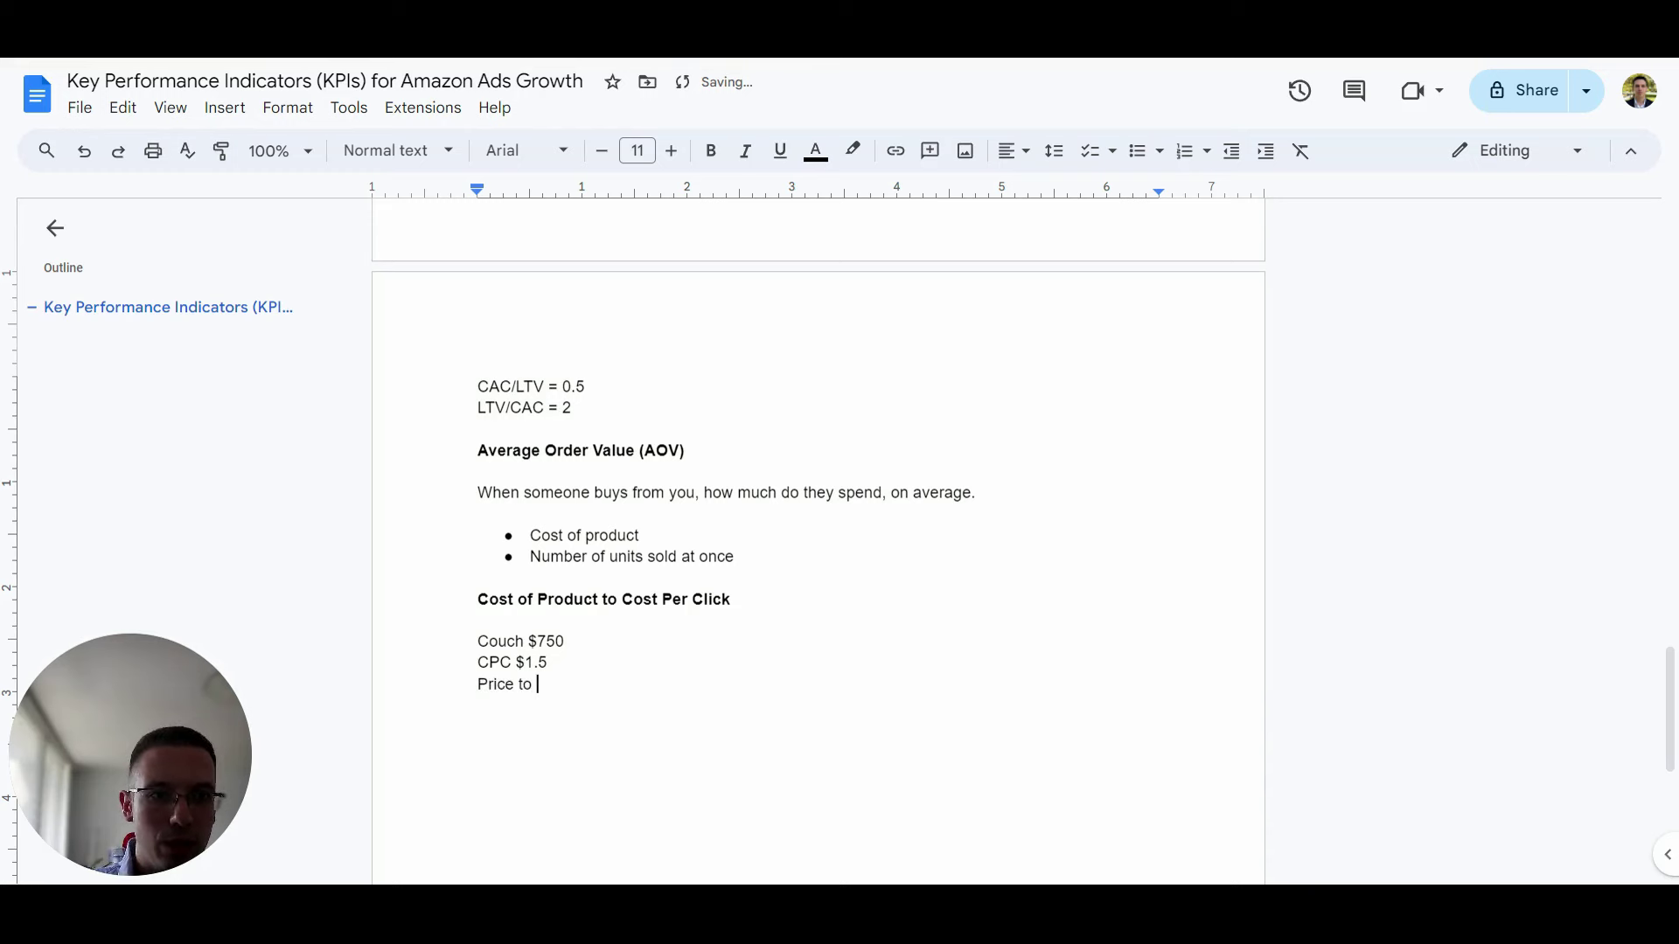
pyautogui.write('CPC Ratio ')
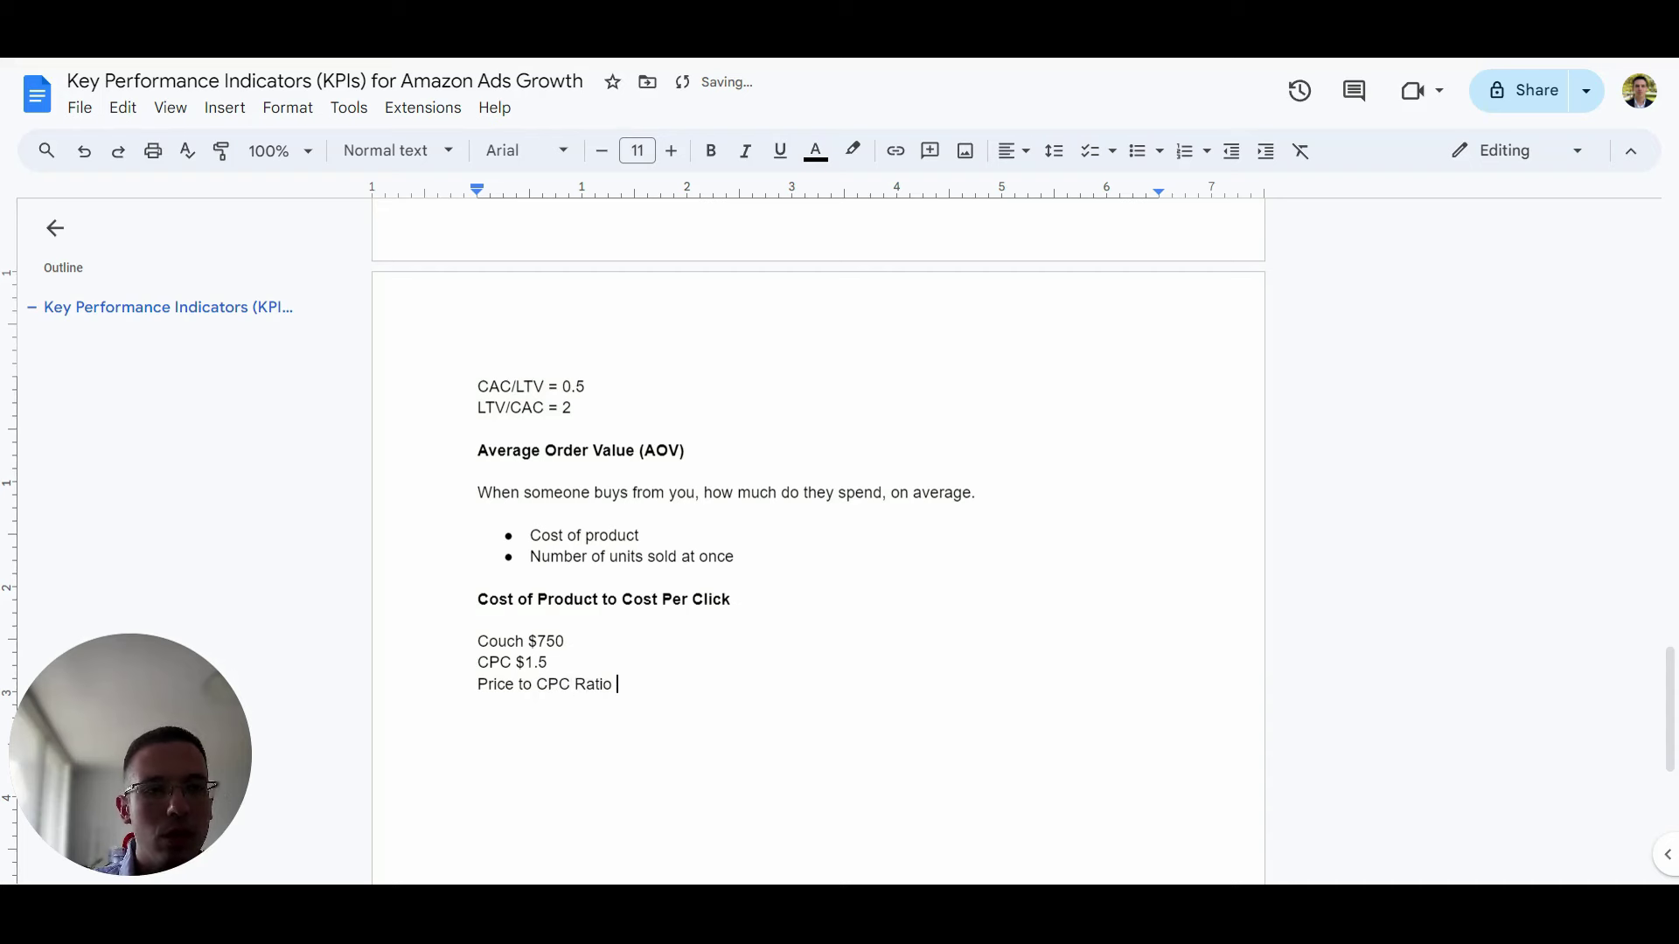
pyautogui.write('= 500')
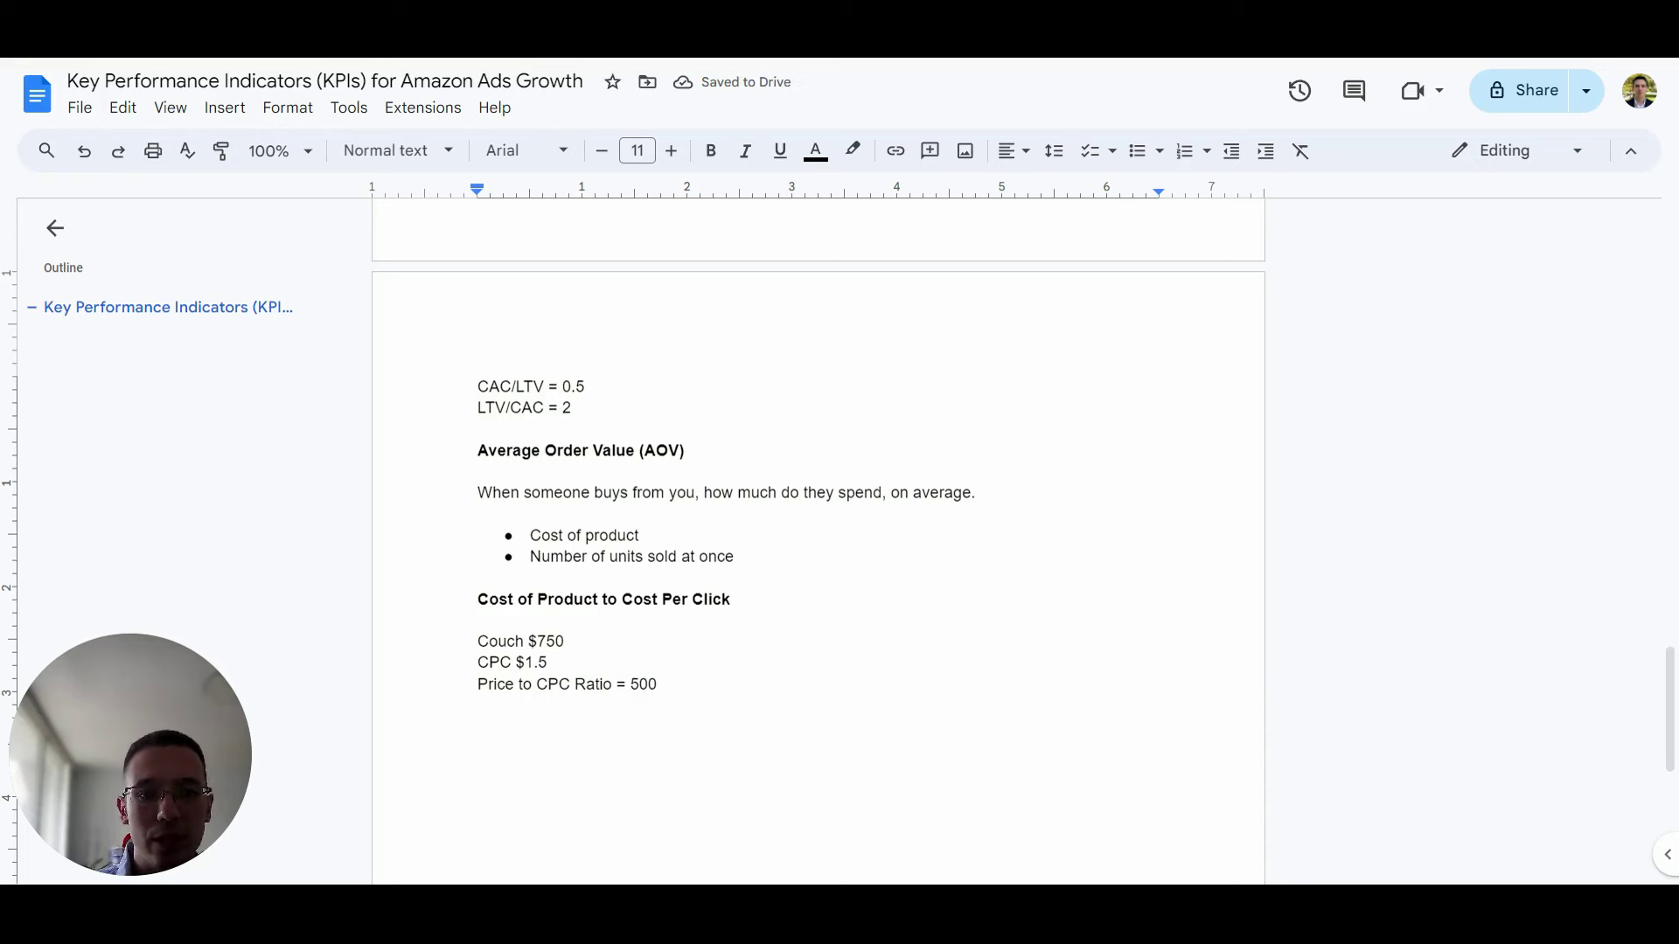
pyautogui.press('Return')
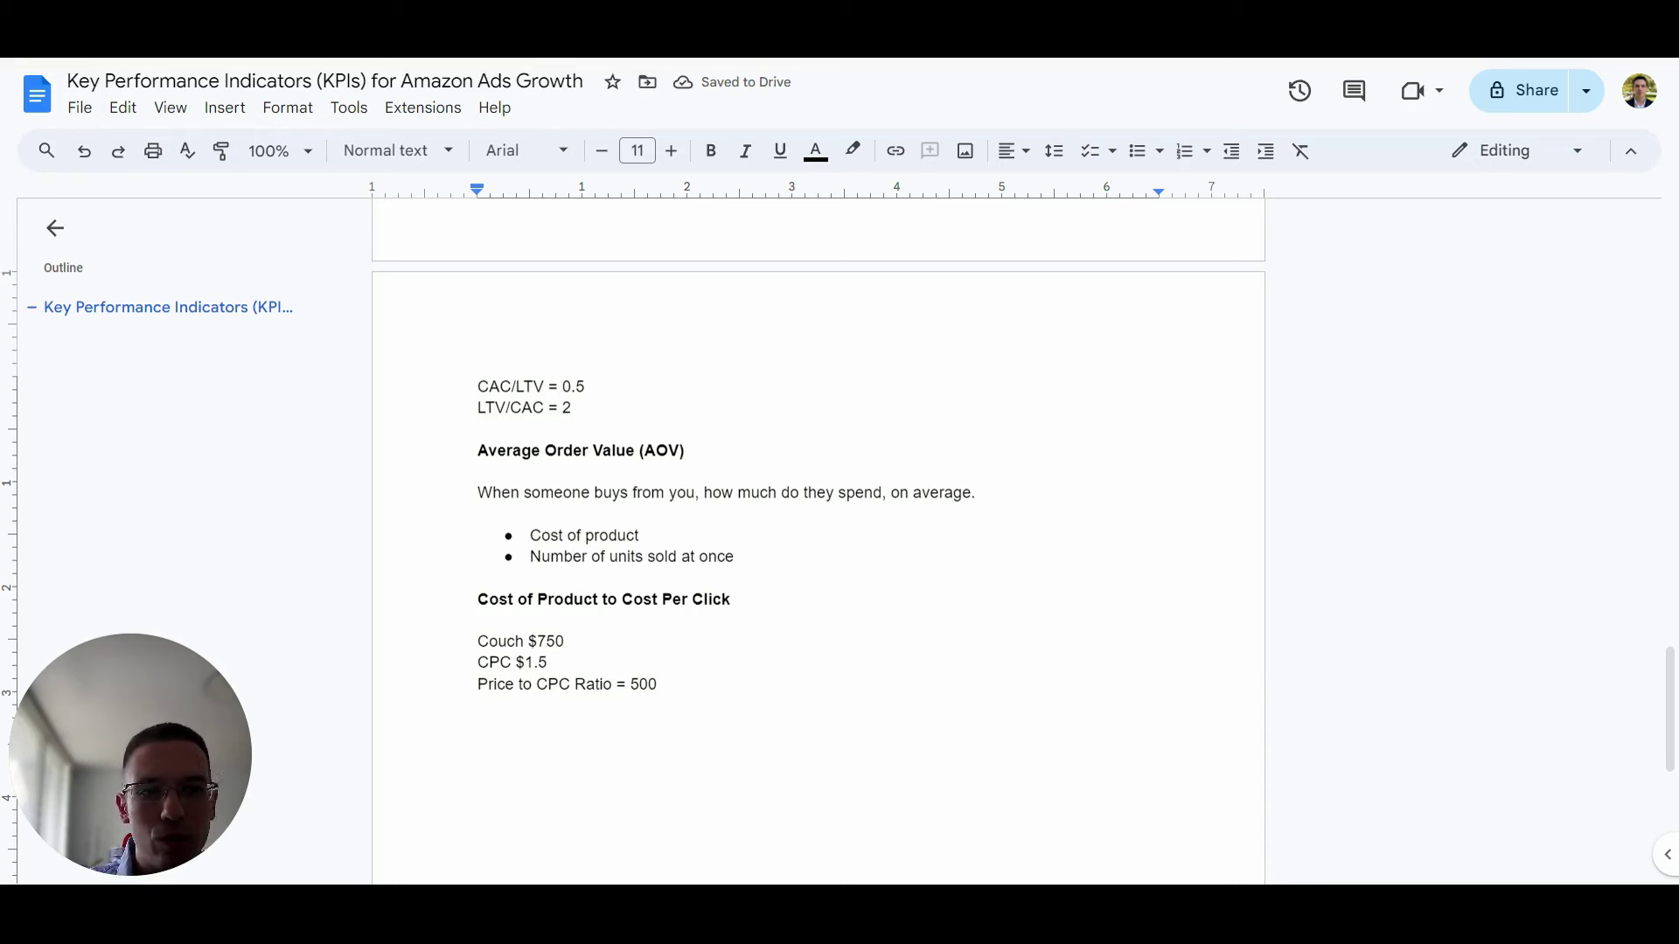
pyautogui.press('Return')
pyautogui.write('1/500 ')
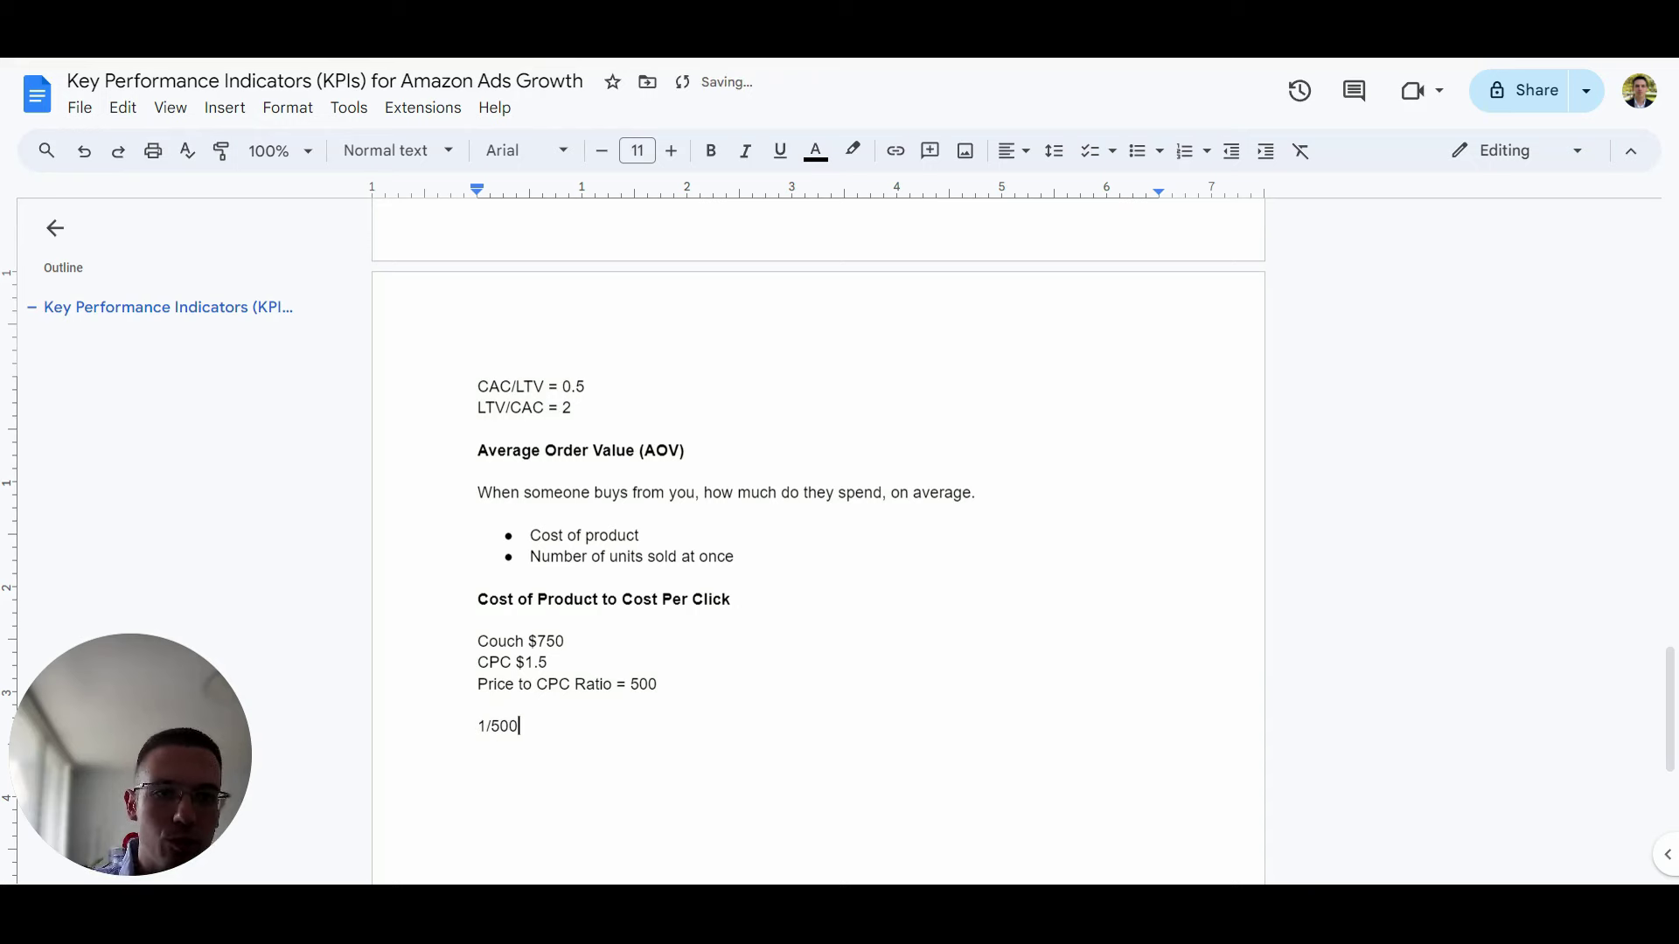
pyautogui.write('conversio')
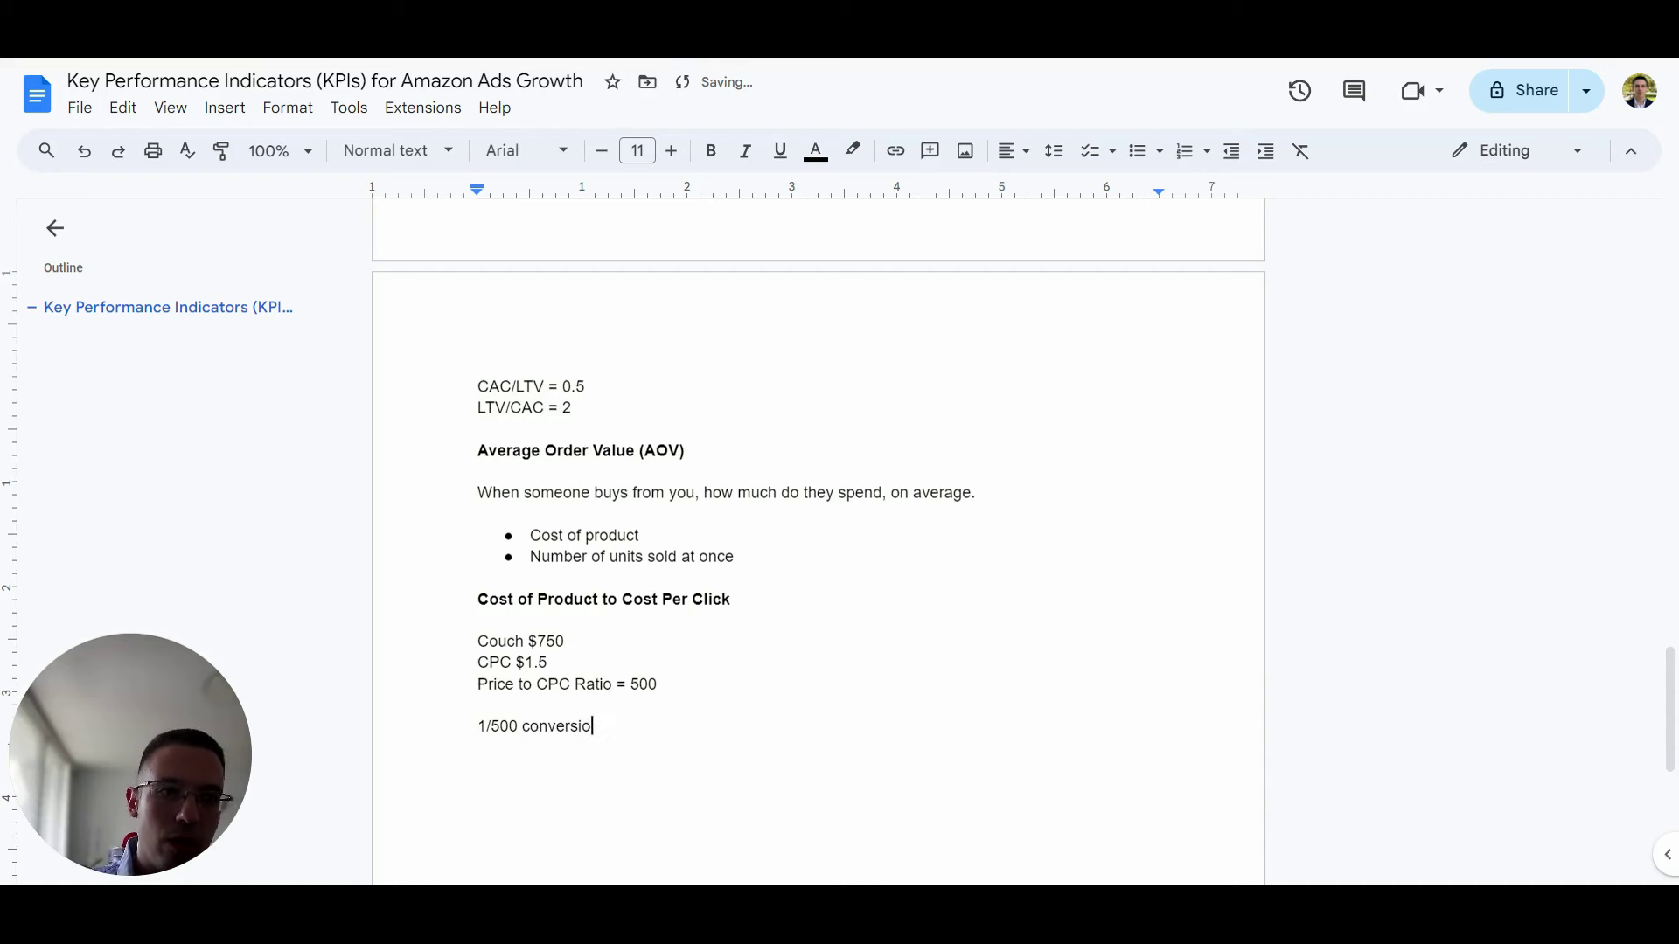
pyautogui.write('n rate = 1 ROAS')
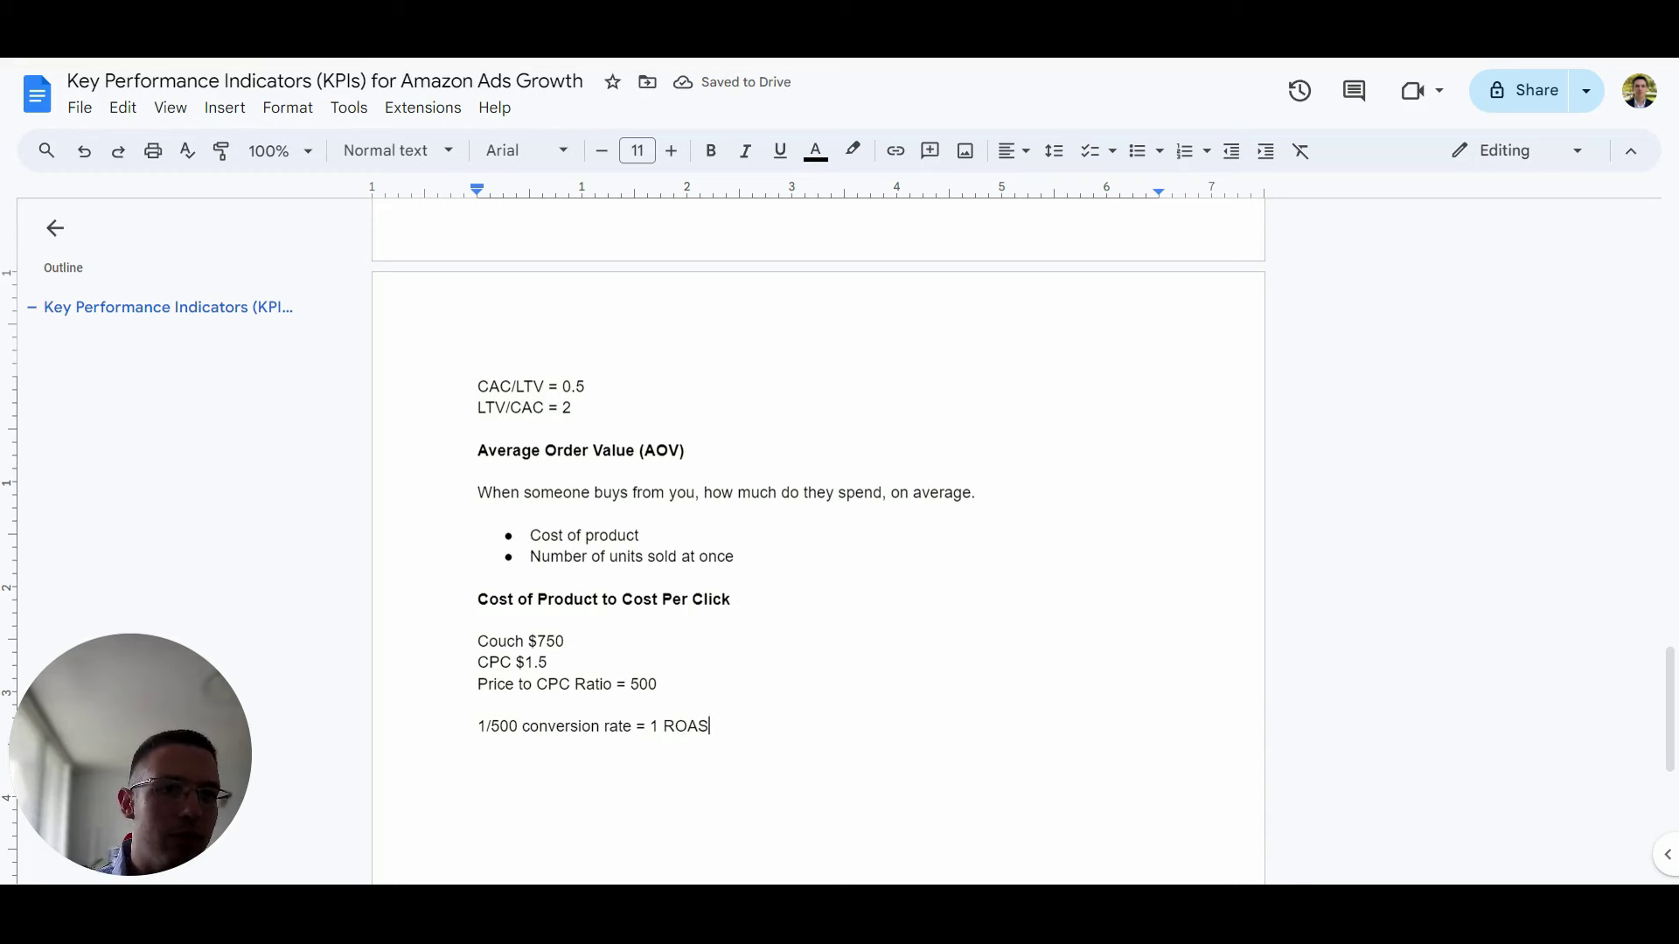
pyautogui.moveTo(478, 662); pyautogui.dragTo(547, 662)
pyautogui.click(525, 662)
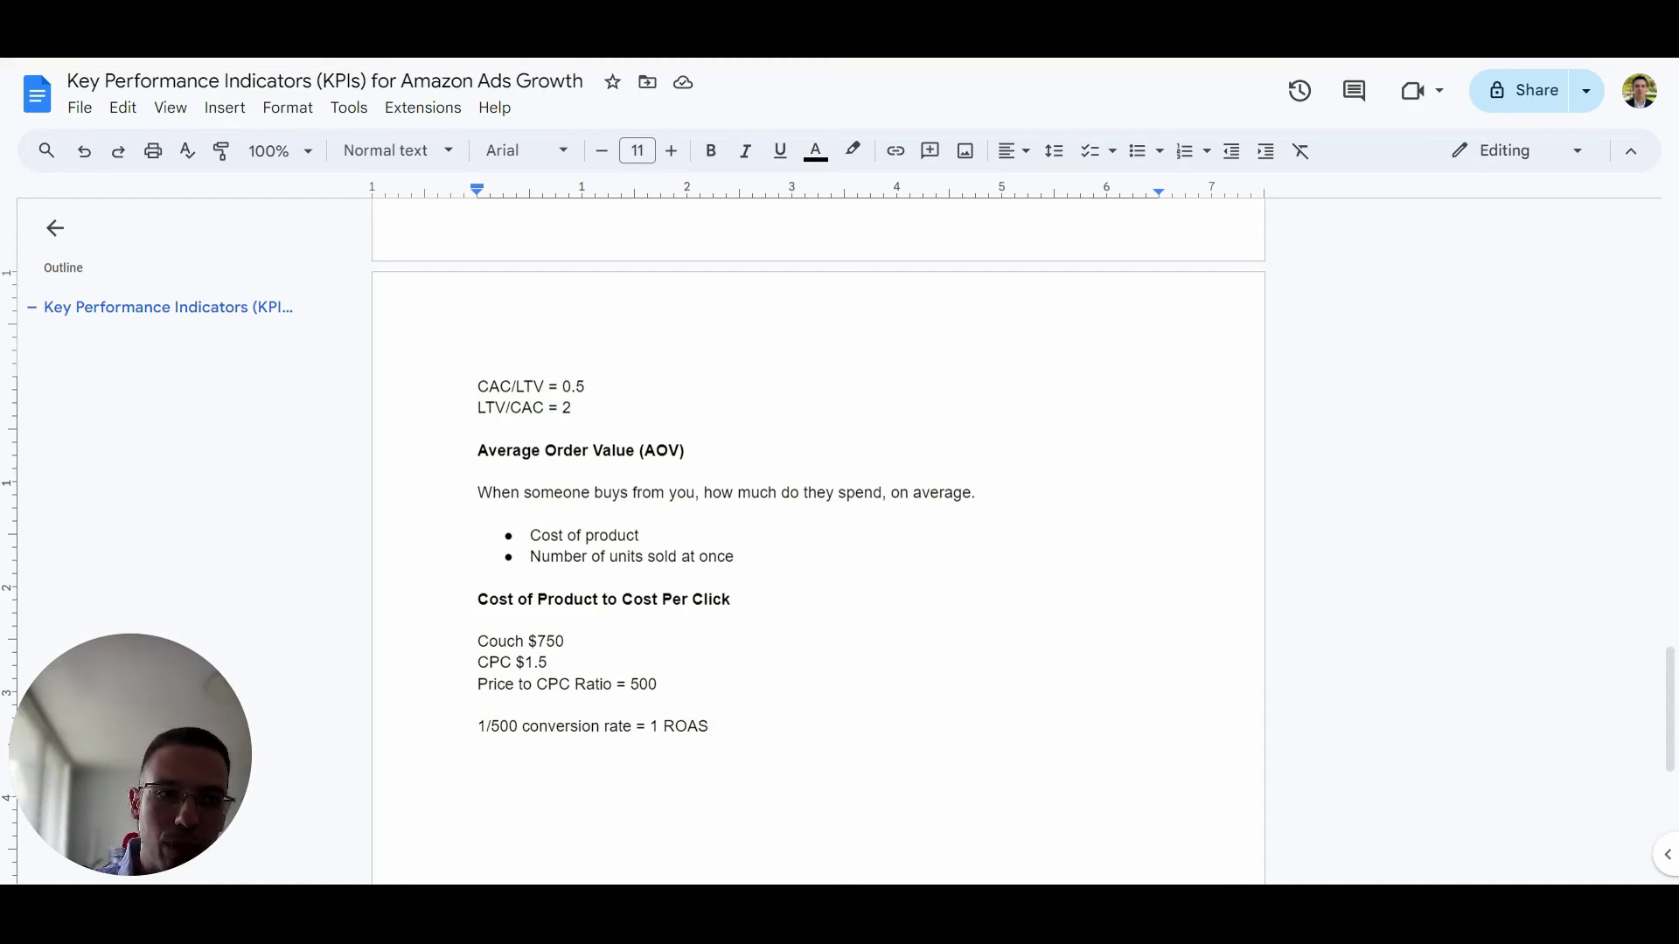
pyautogui.press('Return')
pyautogui.press('Return')
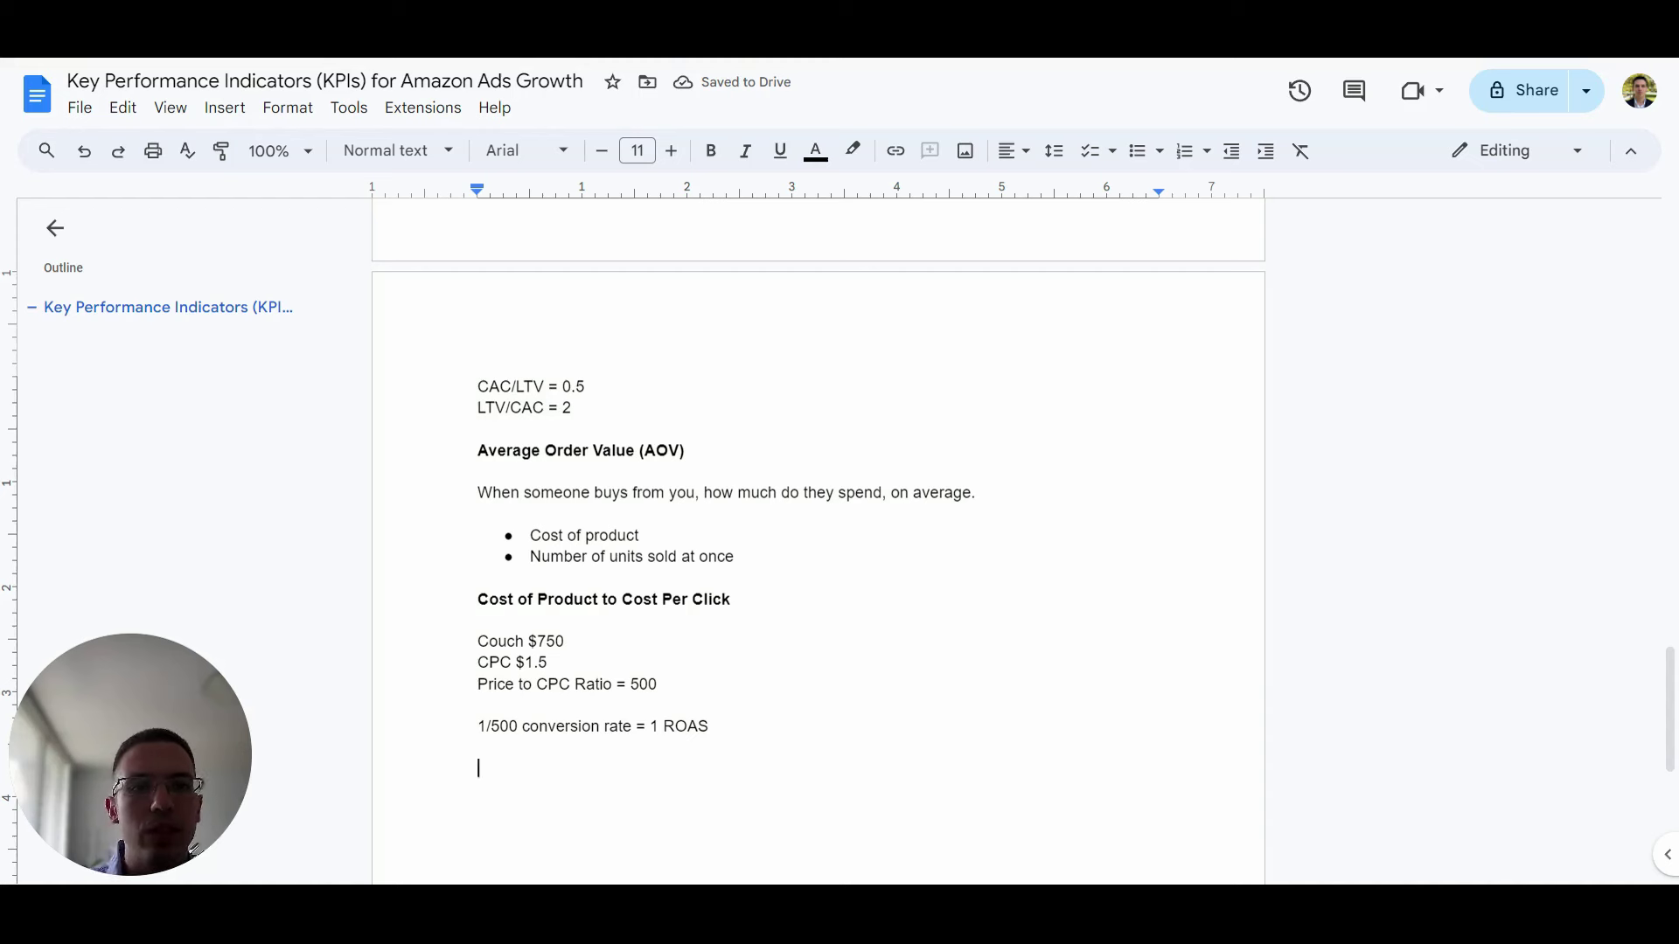
# Add toothbrush example lines 'Toothbrush $10' and 'CPC $0.5'.
pyautogui.write('Toothbrush ')
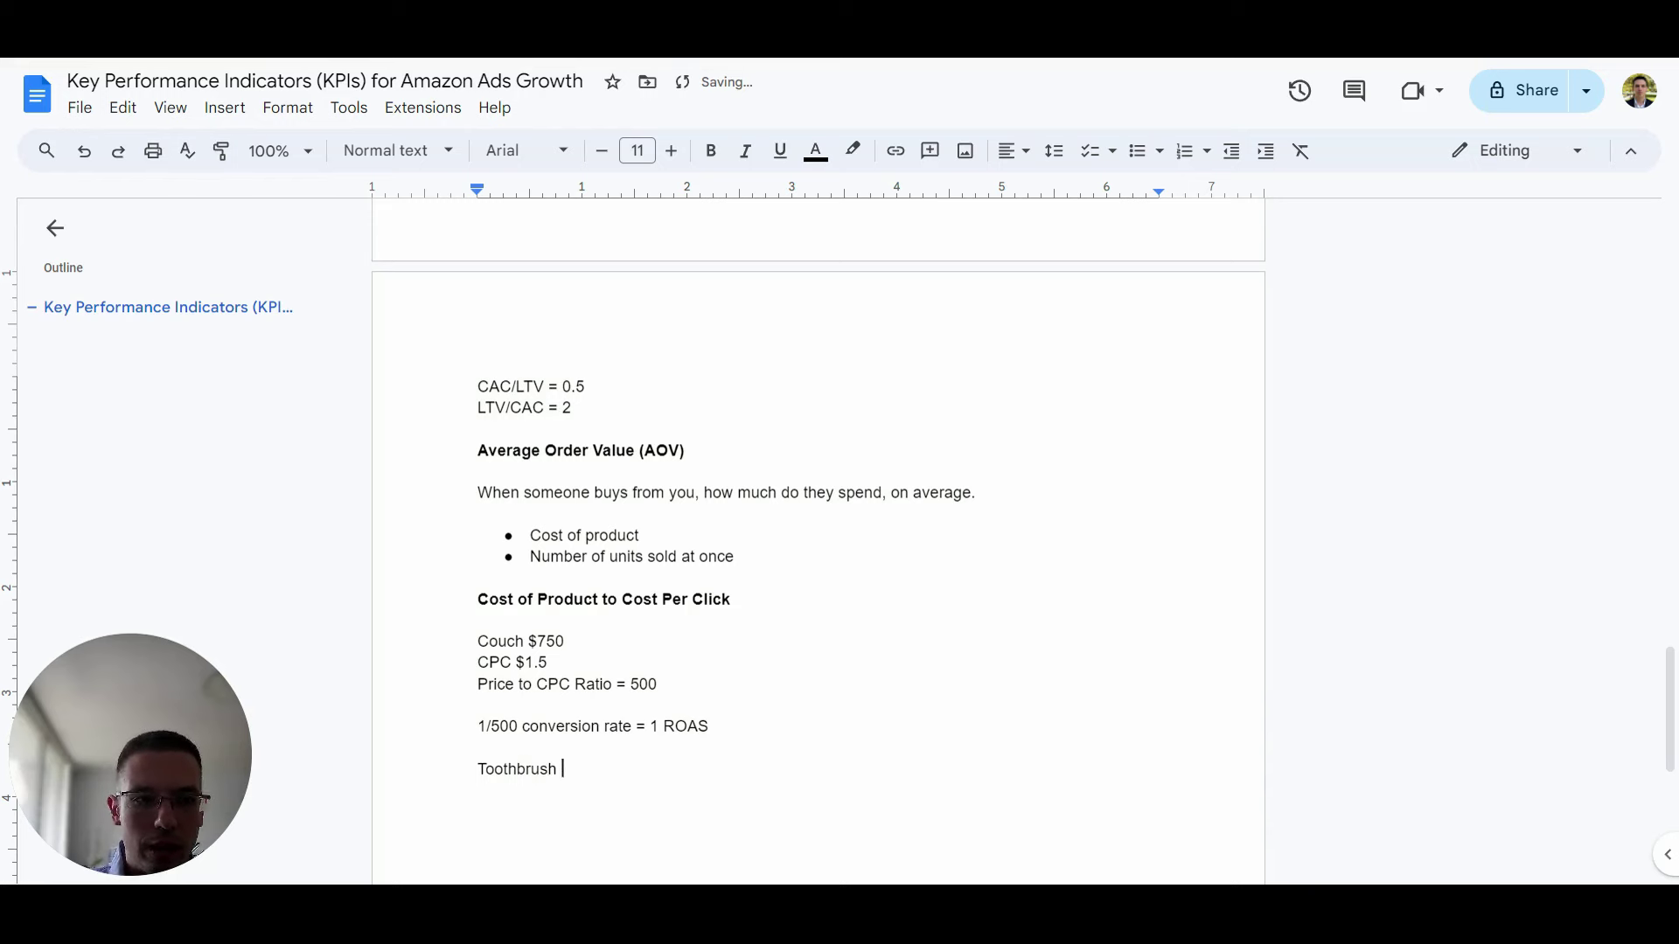
pyautogui.write('$10')
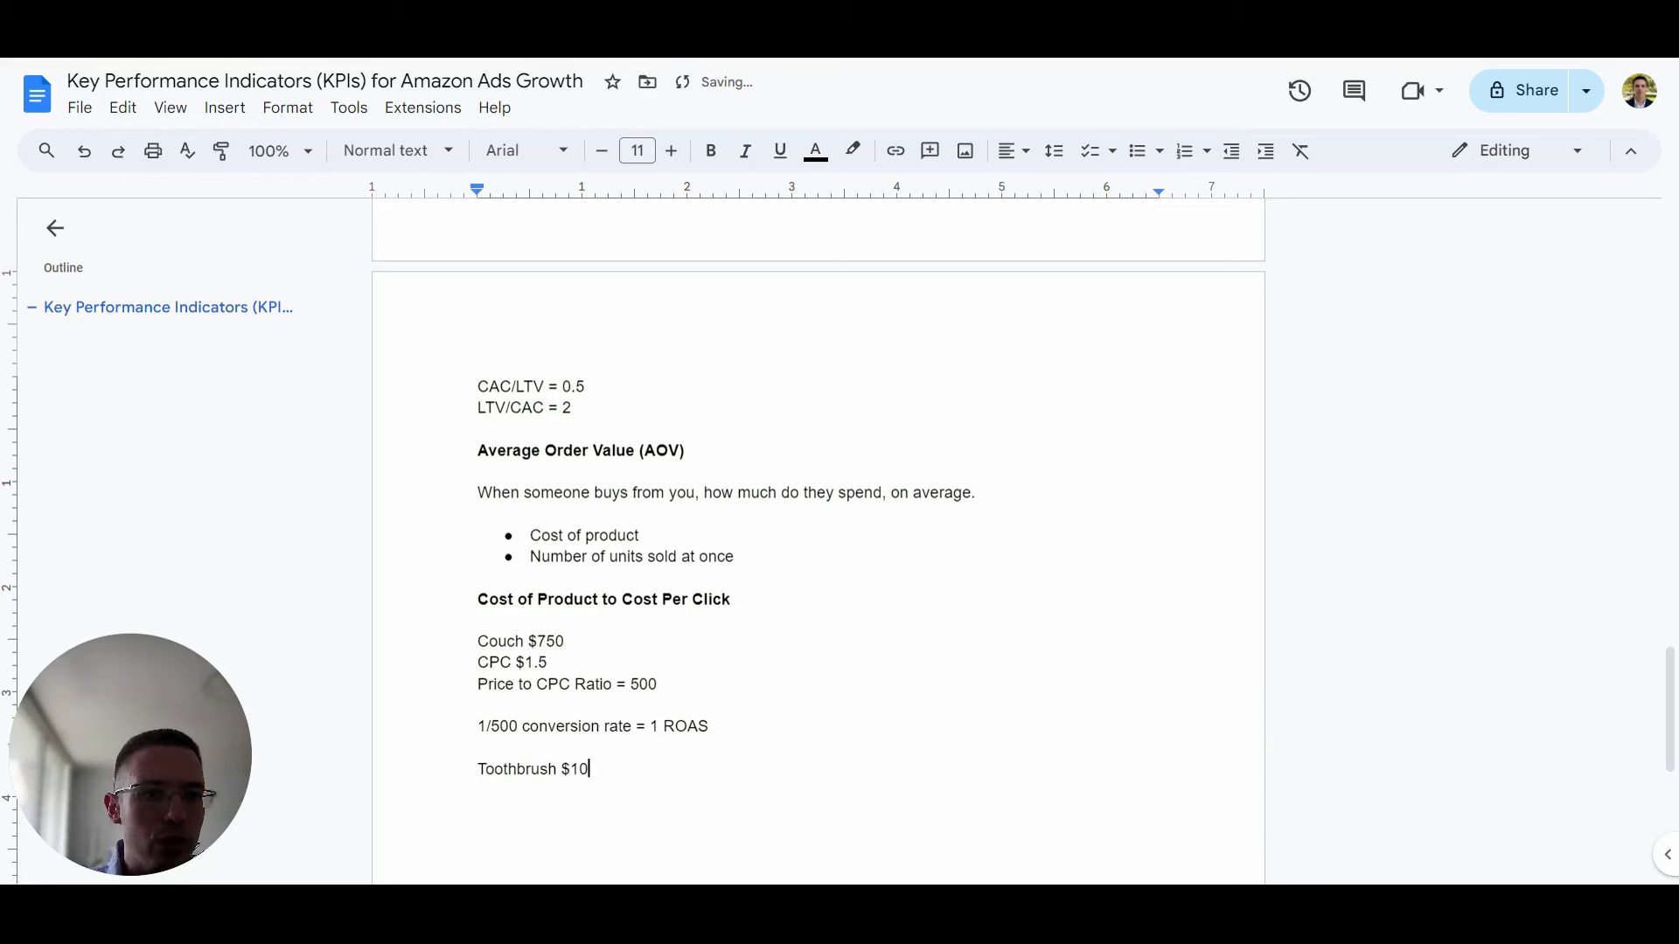
pyautogui.press('Return')
pyautogui.write('CPC ')
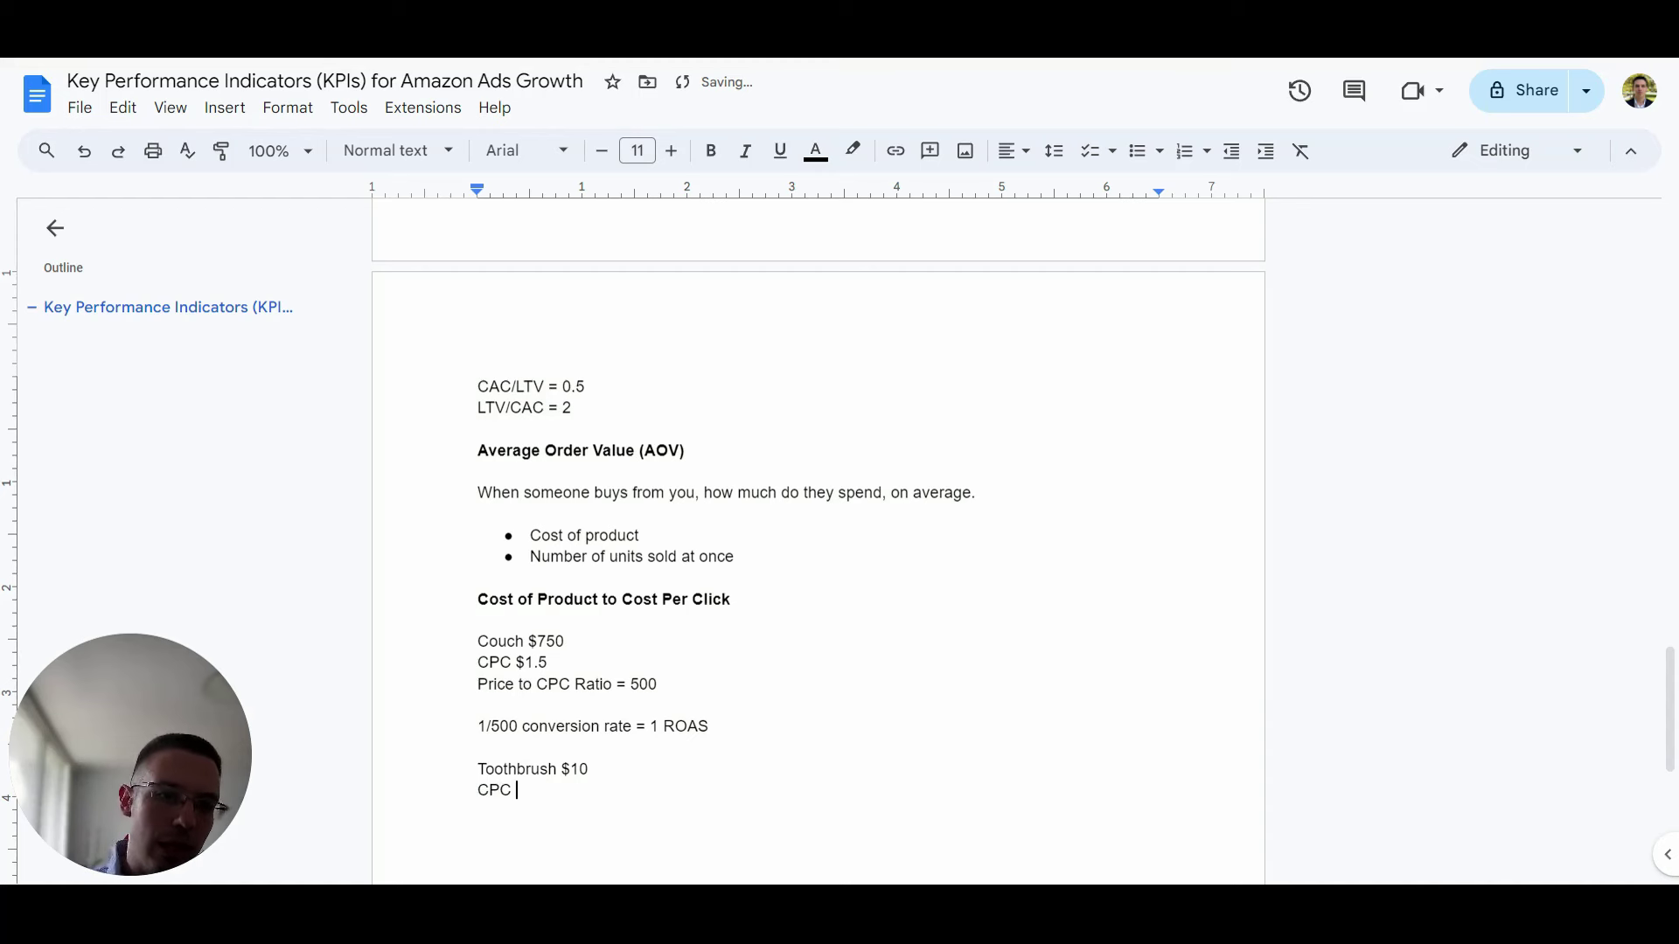
pyautogui.write('0.5')
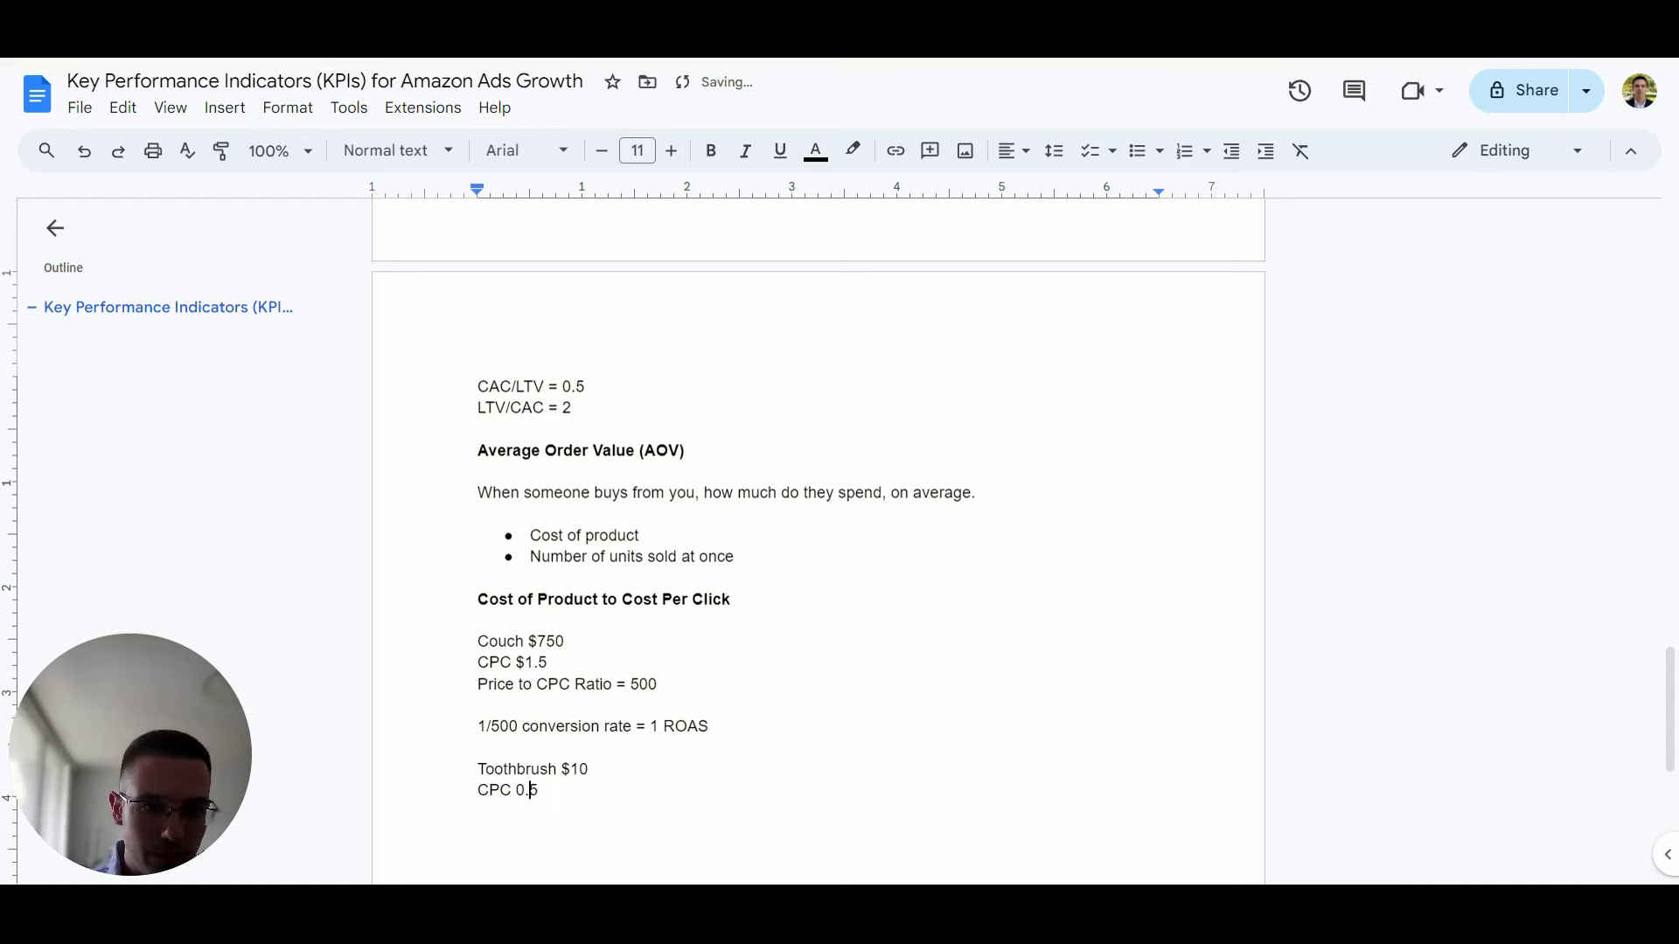
pyautogui.press('Left')
pyautogui.write('4')
pyautogui.press('BackSpace')
pyautogui.write('$')
pyautogui.click(548, 790)
# Add 'Price to CPC Ratio = 20' and '1/20 conversion rate = 1 ROAS' below.
pyautogui.press('Return')
pyautogui.write('Price to CPC Ratio = 20')
pyautogui.press('Return')
pyautogui.press('Return')
pyautogui.write('1/20 conve')
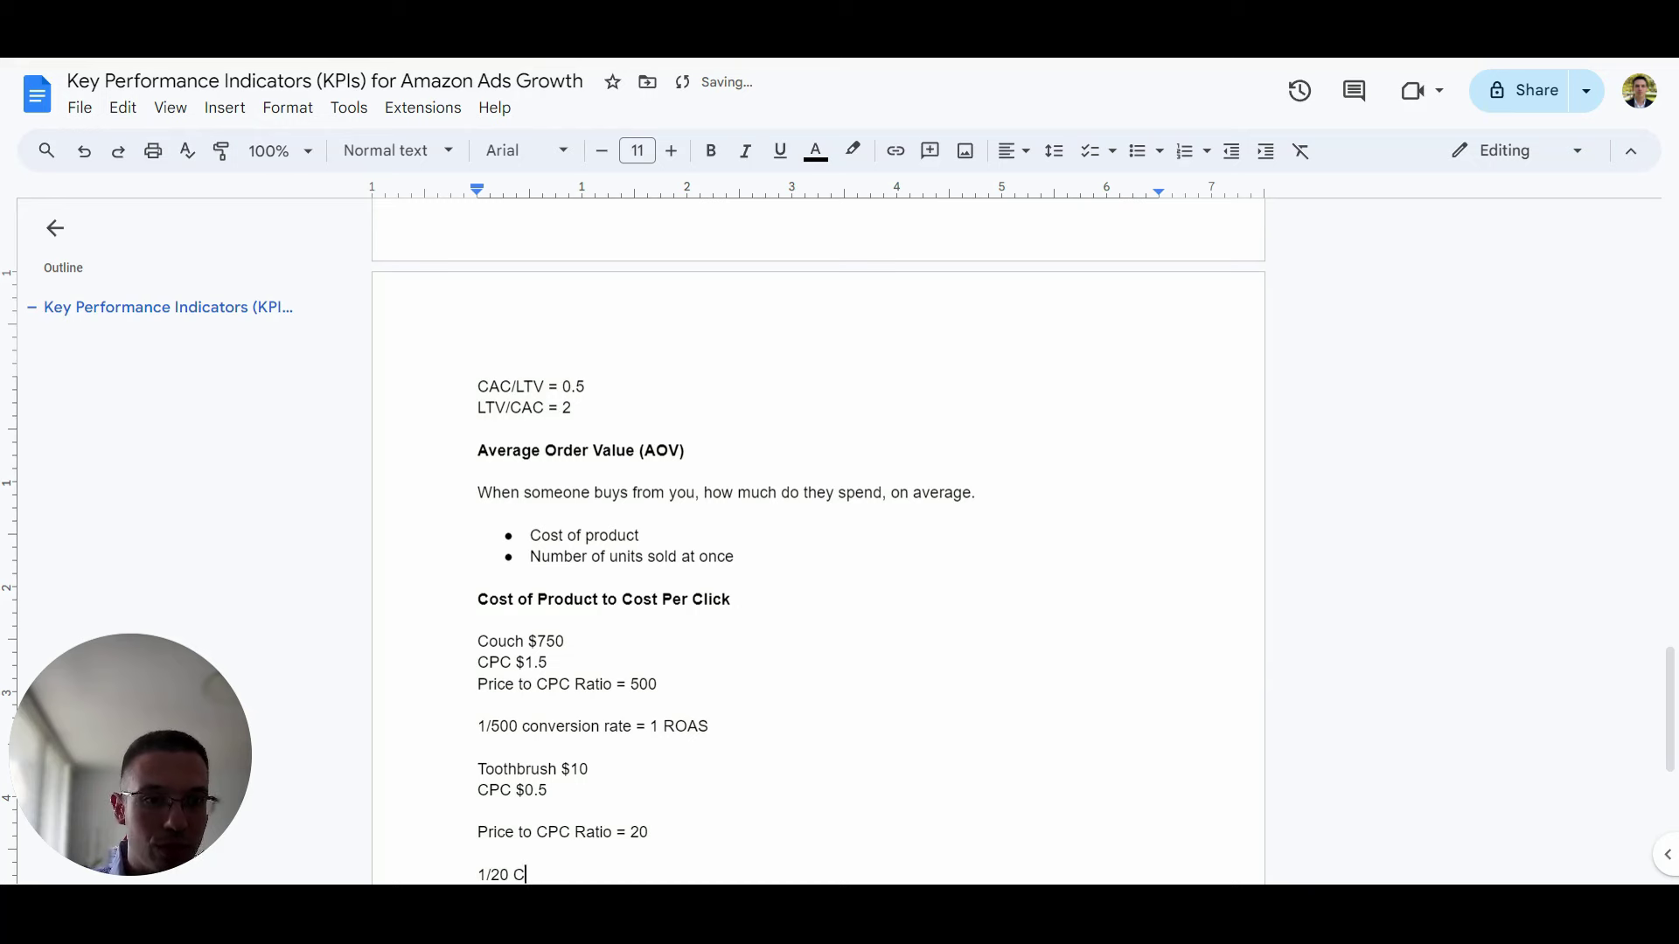
pyautogui.write('rsion rate = ')
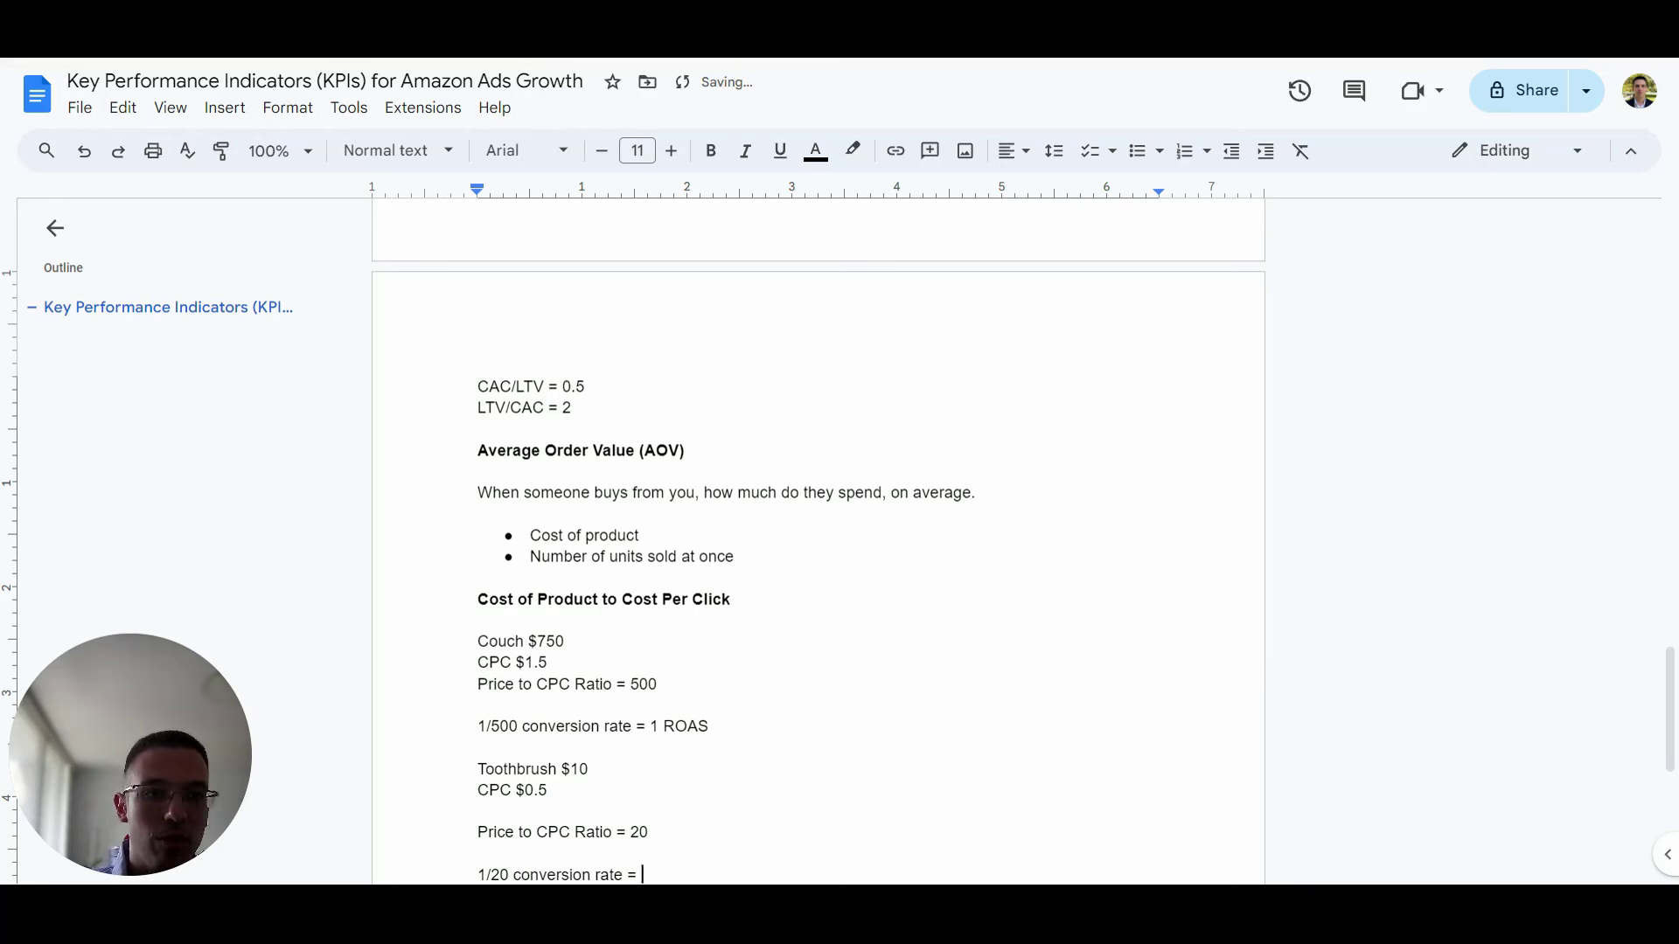
pyautogui.write('1 ROAS')
pyautogui.scroll(-1, 818, 542)
pyautogui.doubleClick(529, 702)
pyautogui.click(549, 702)
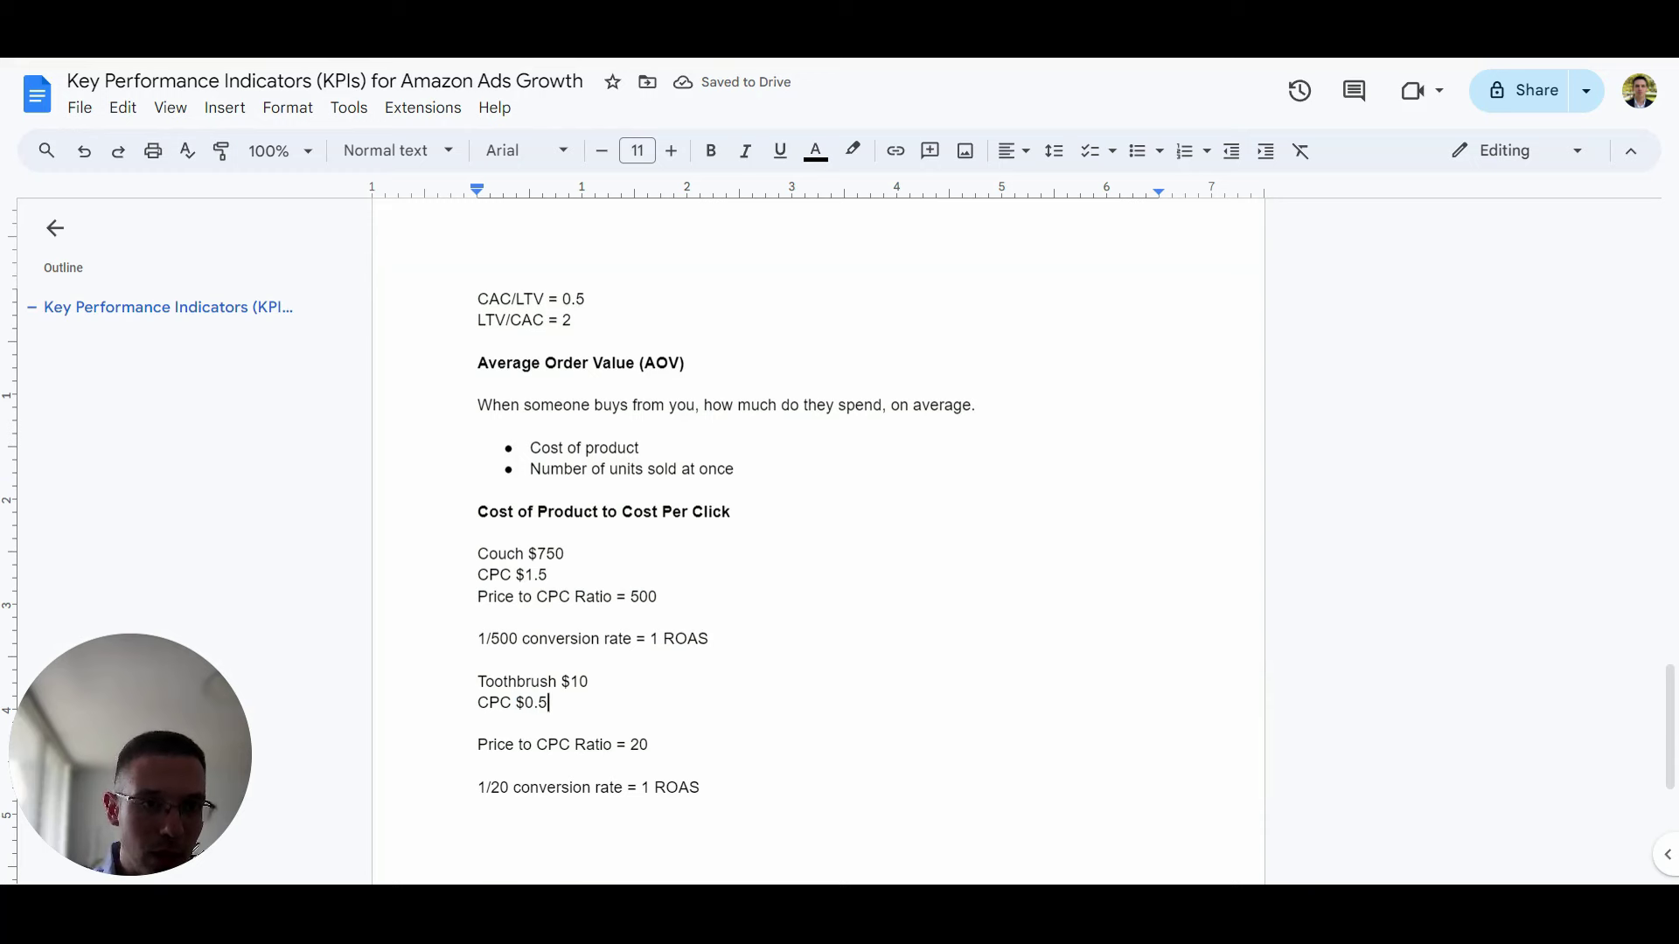
pyautogui.moveTo(588, 683); pyautogui.dragTo(562, 683)
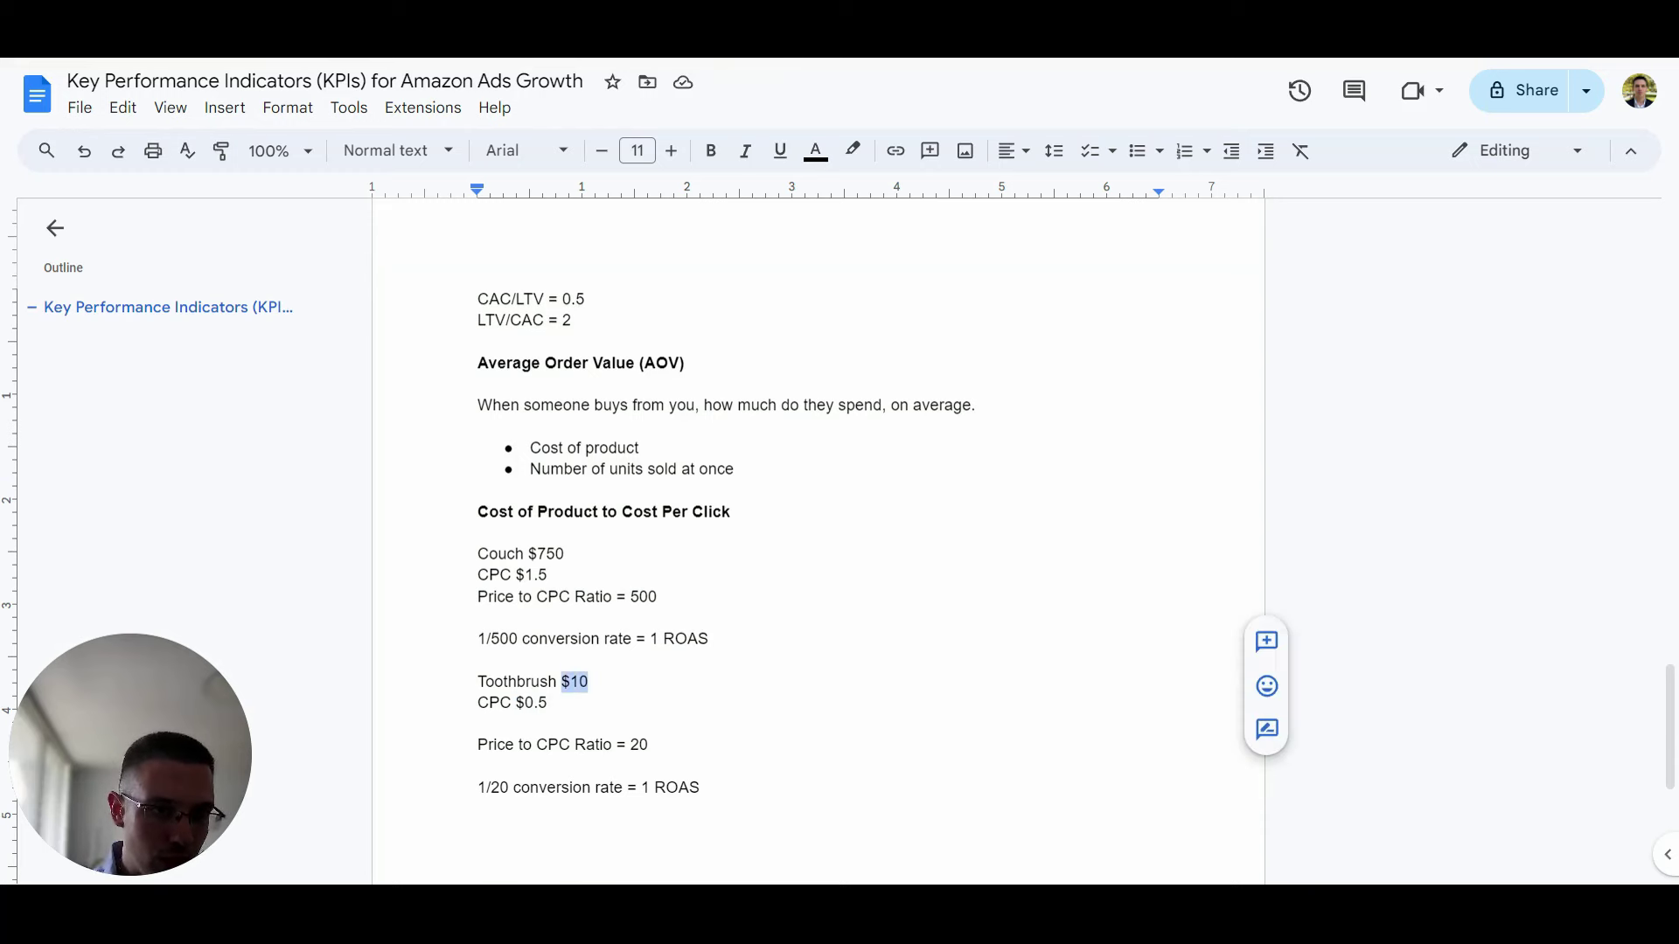
pyautogui.click(478, 723)
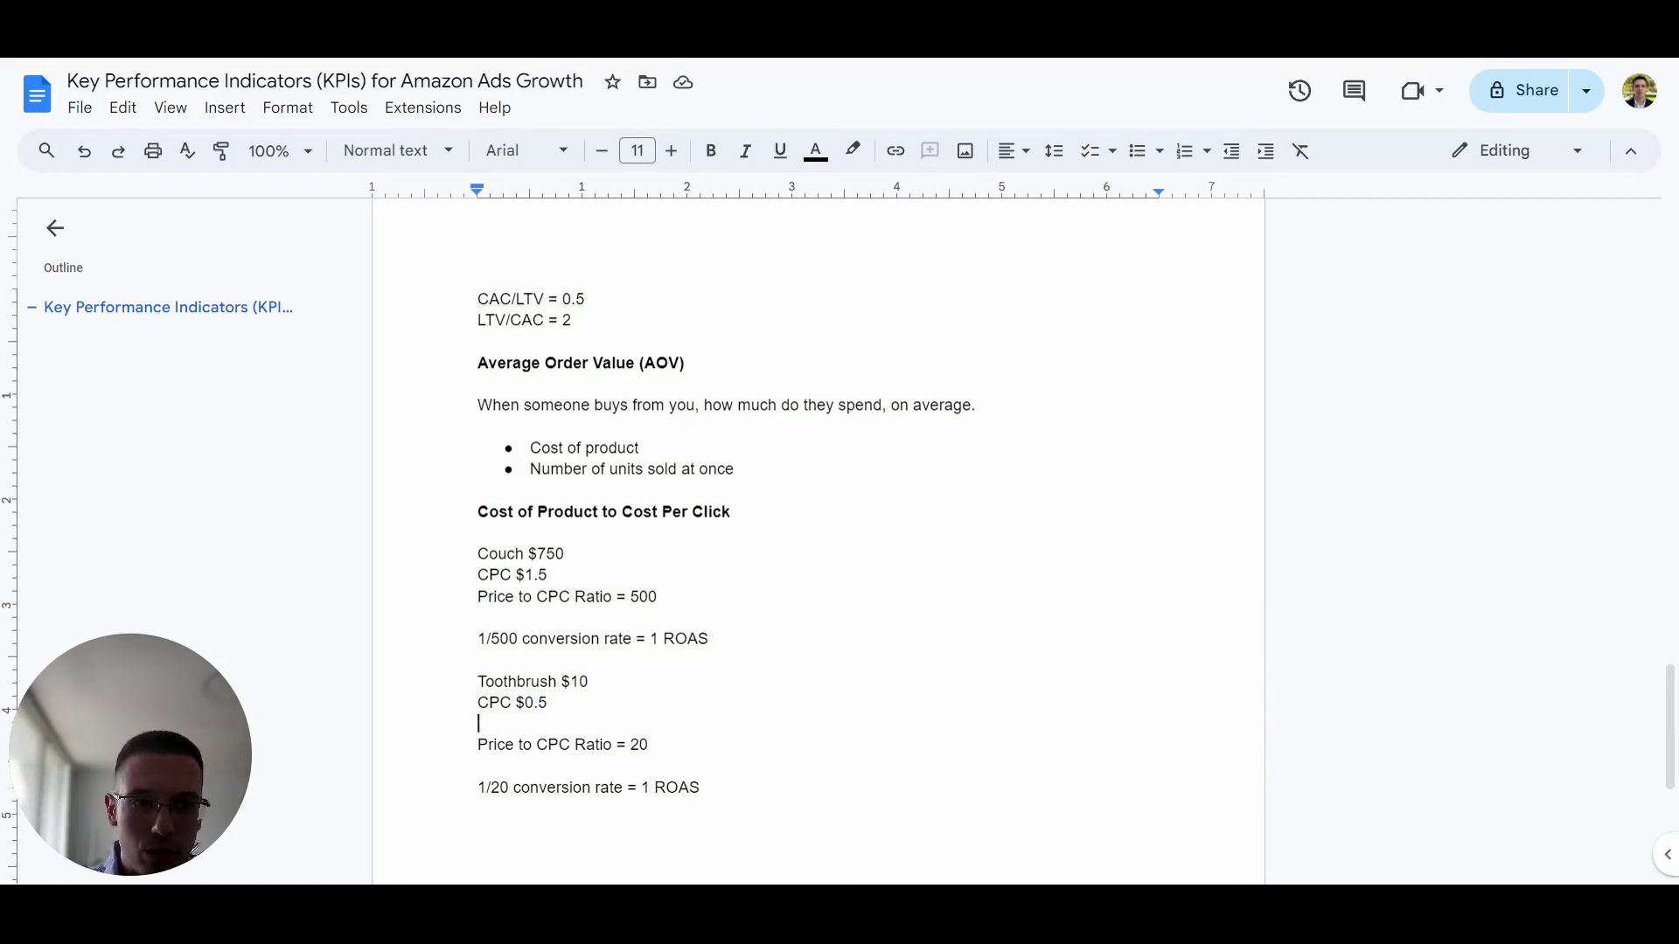
pyautogui.doubleClick(648, 787)
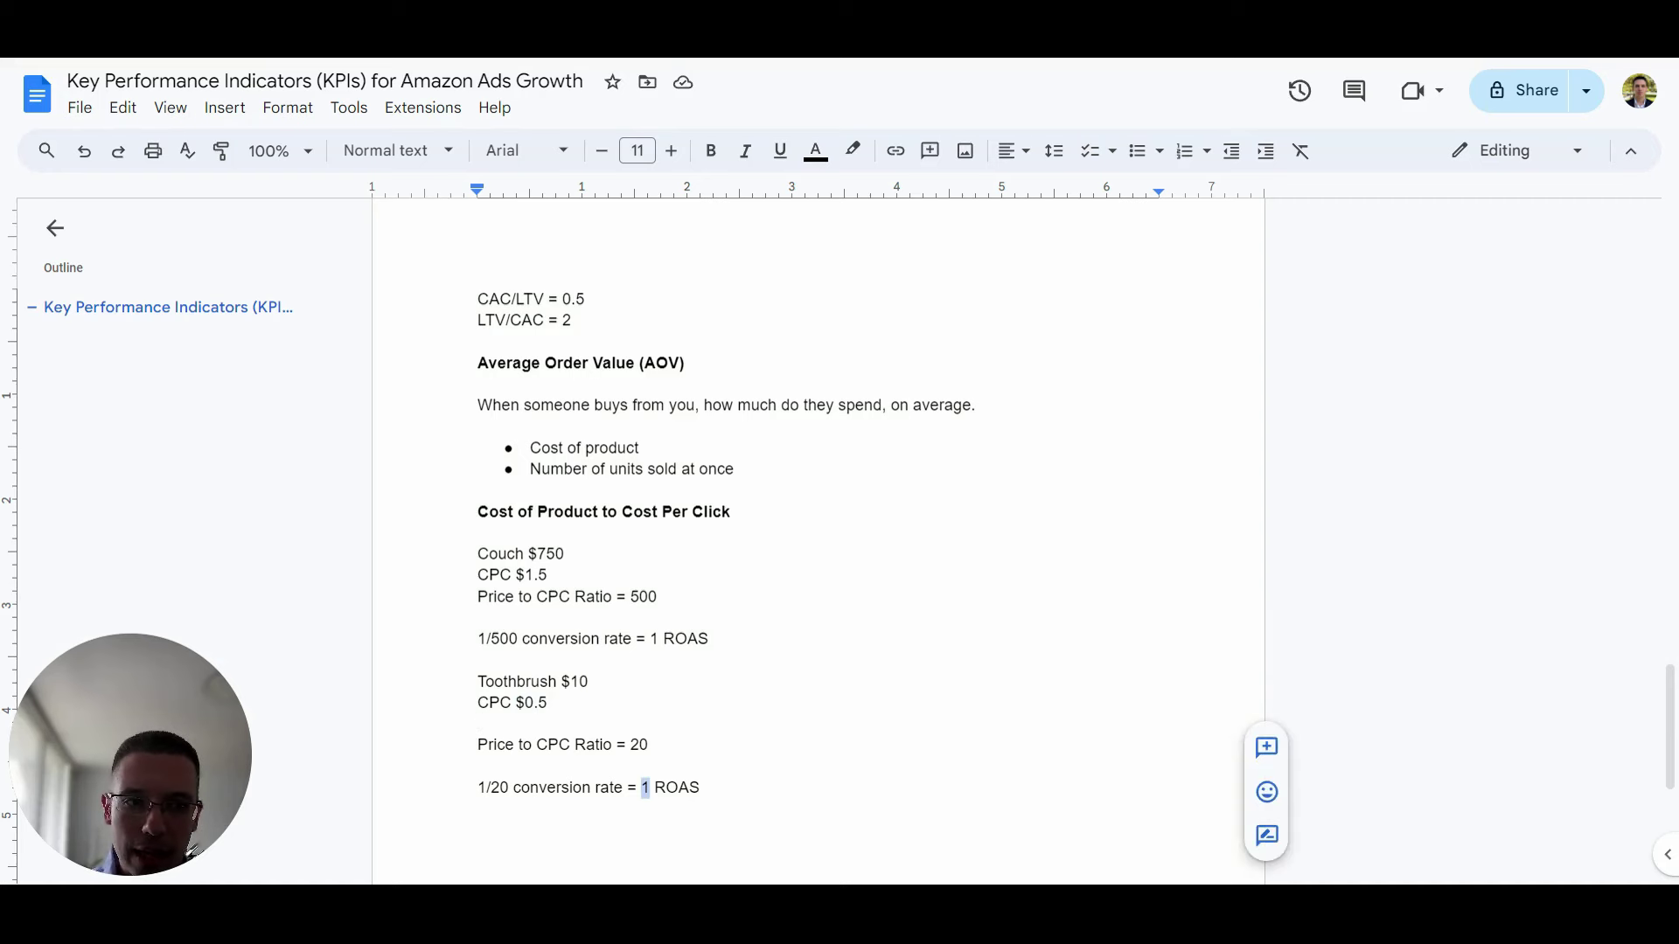
pyautogui.click(666, 787)
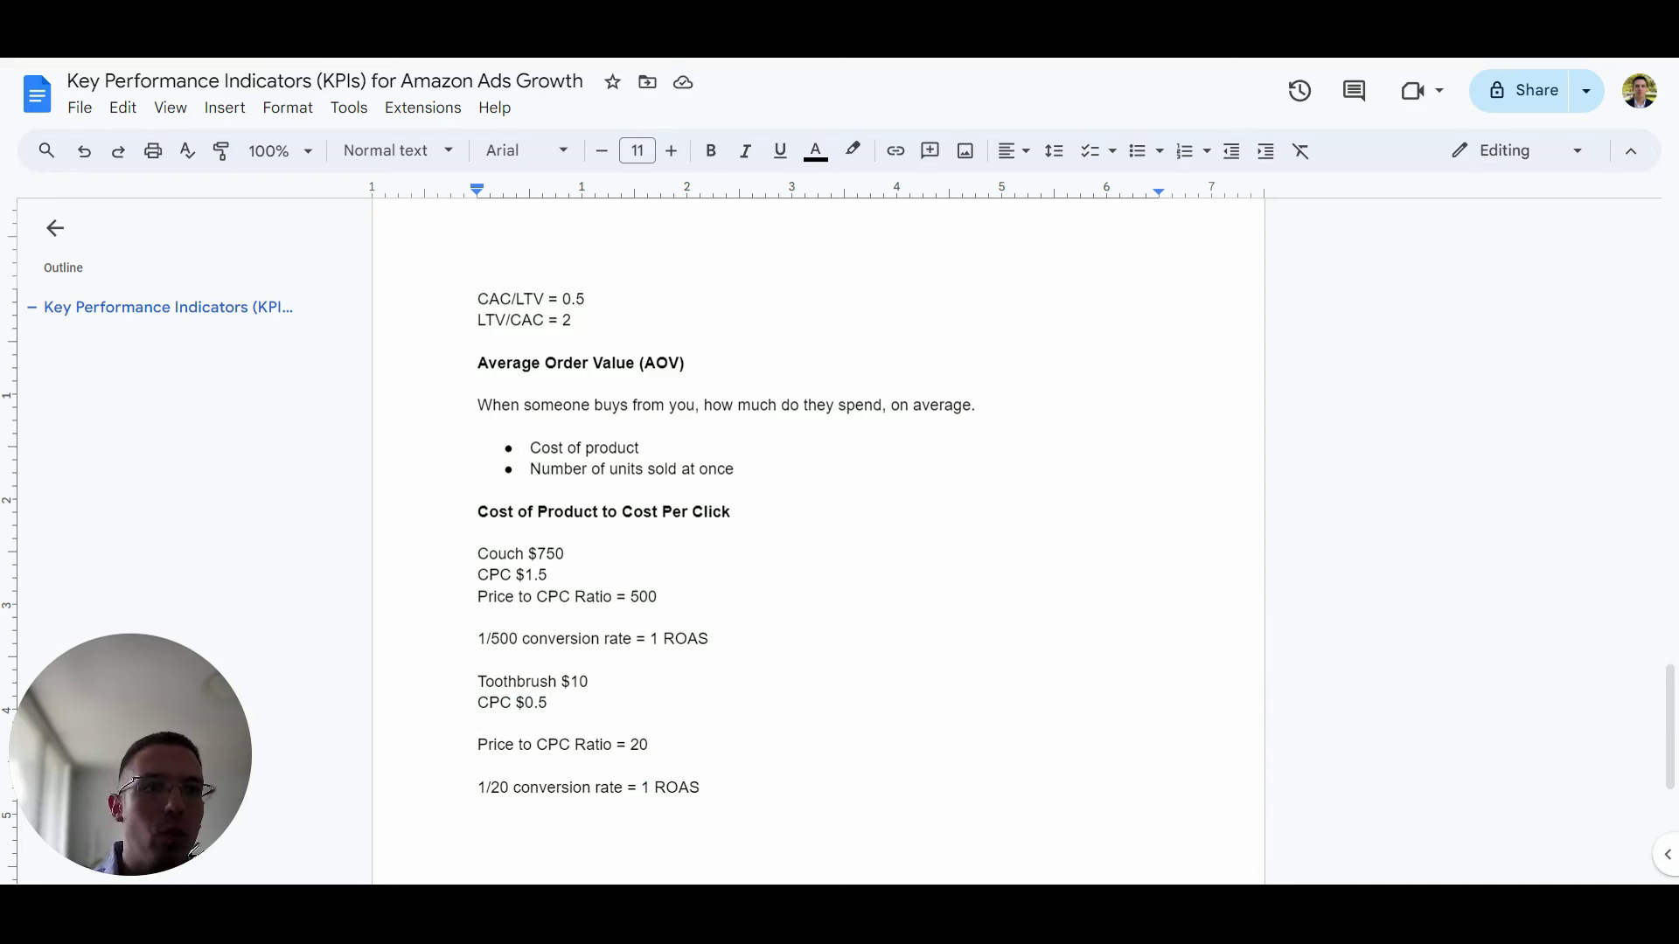
pyautogui.doubleClick(644, 596)
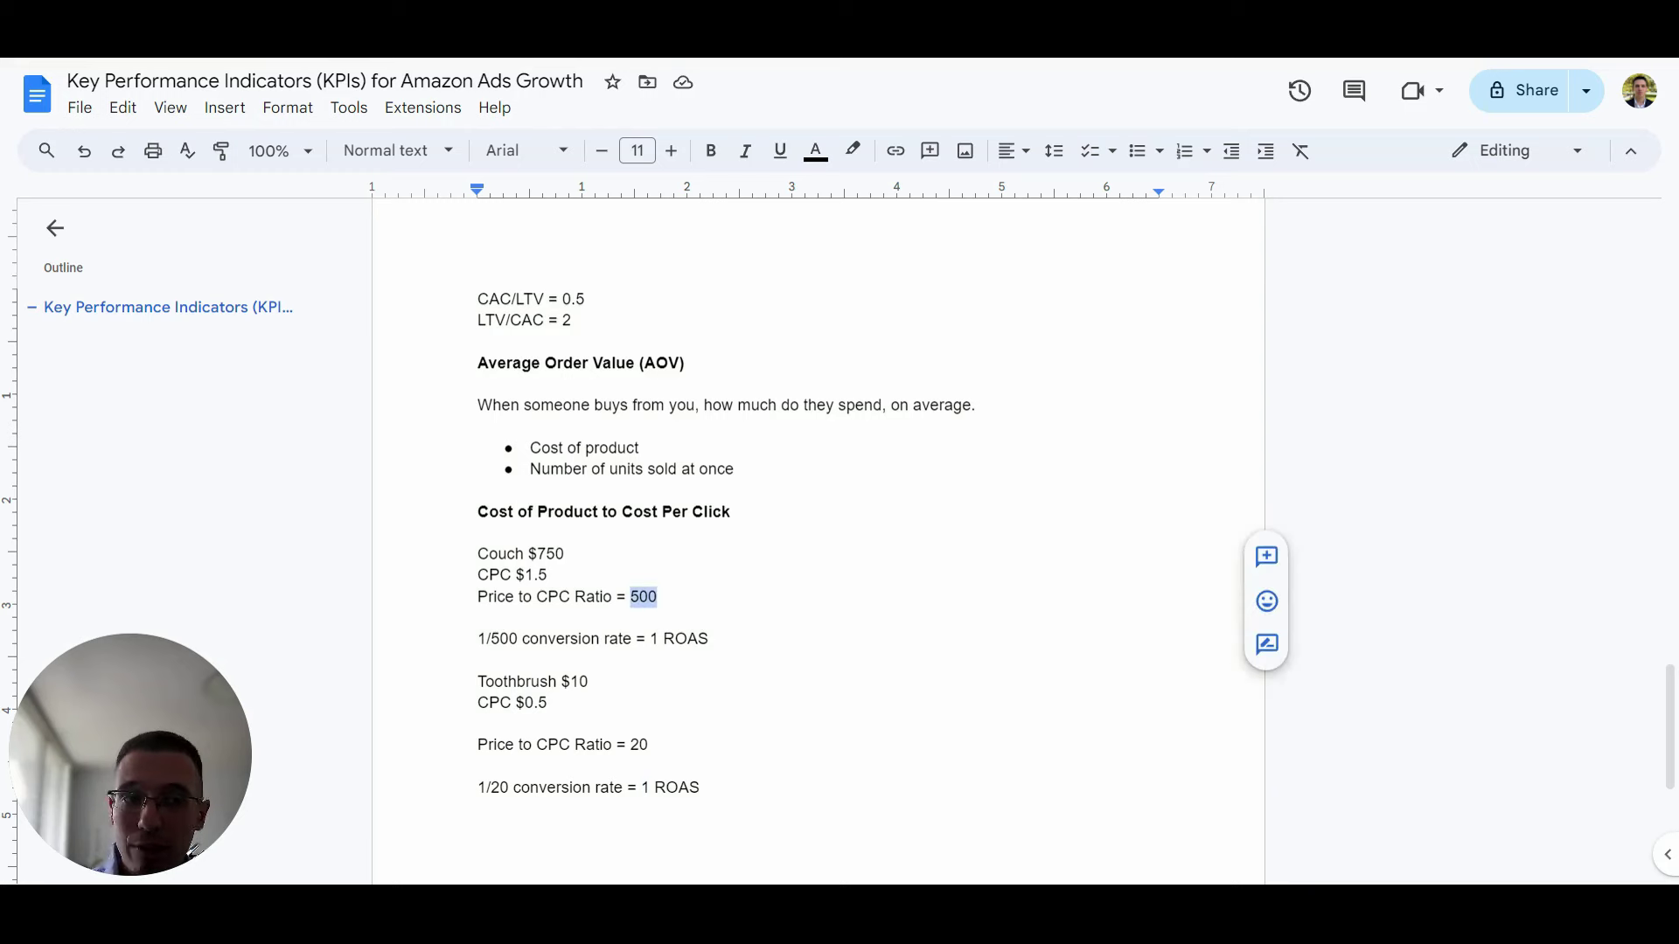
pyautogui.click(658, 596)
pyautogui.doubleClick(643, 597)
pyautogui.click(631, 597)
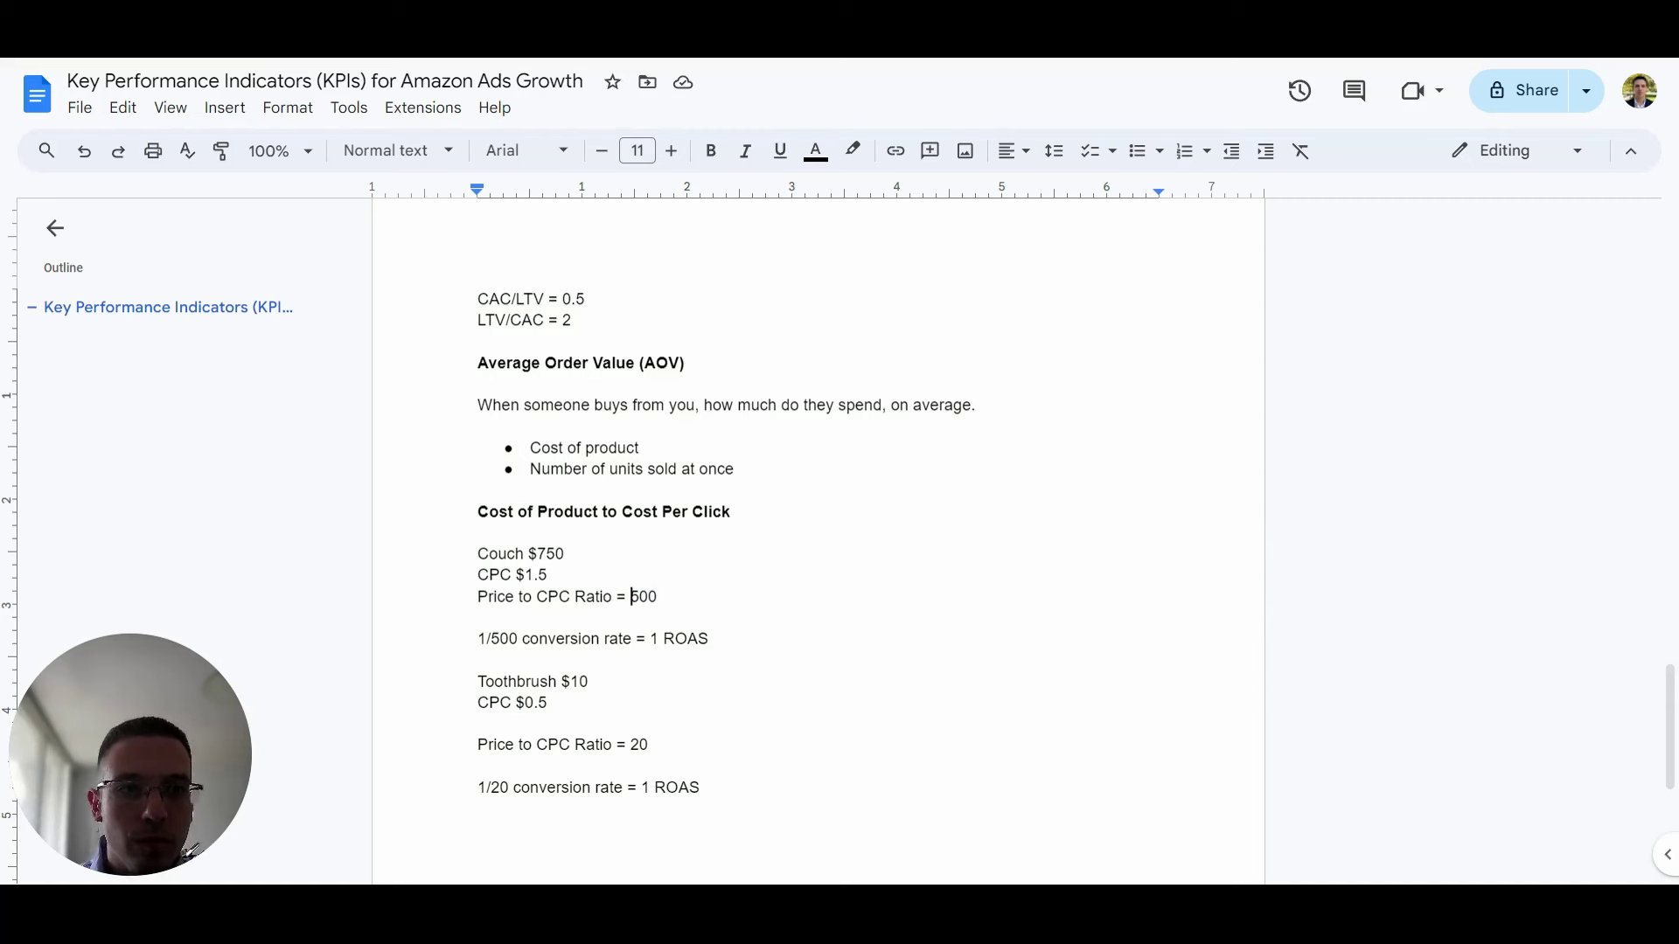